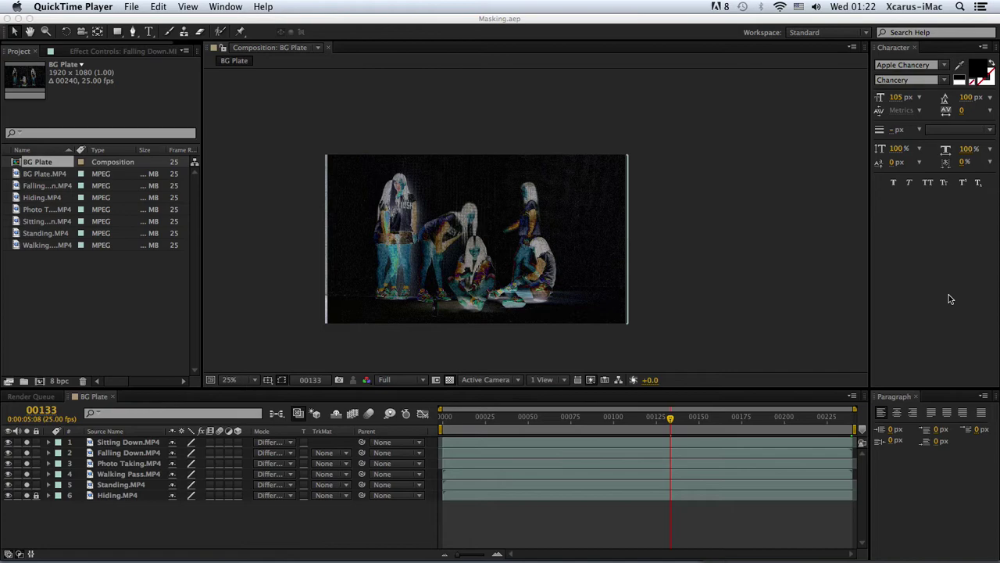
In After Effects, clear the solo switches on all six layers and solo Hiding.MP4
left_click(29, 460)
left_click_drag(26, 496, 27, 442)
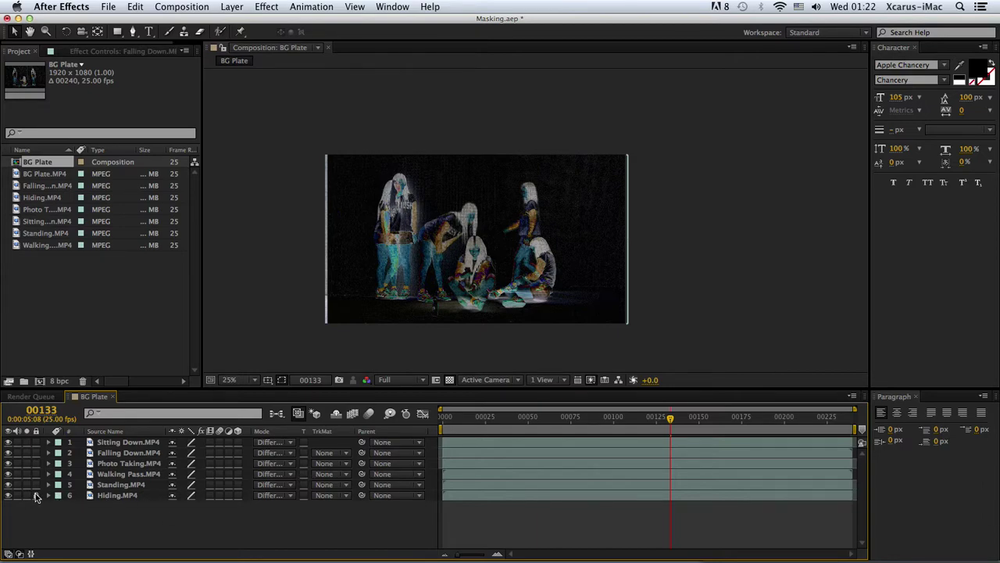
left_click(27, 495)
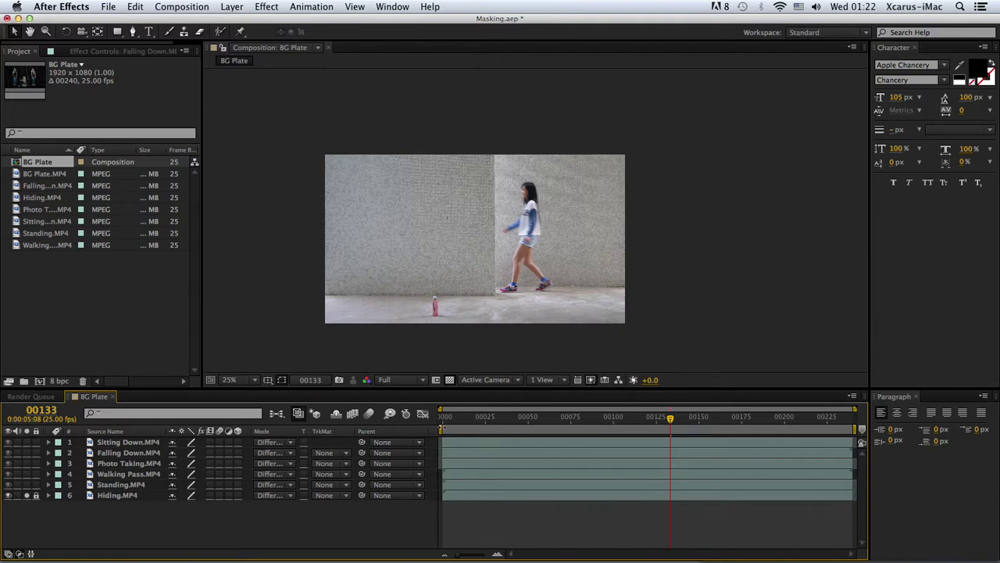
Scrub through the walking girl at 50% zoom, then also solo Standing.MP4
left_click_drag(448, 418, 804, 419)
key("period")
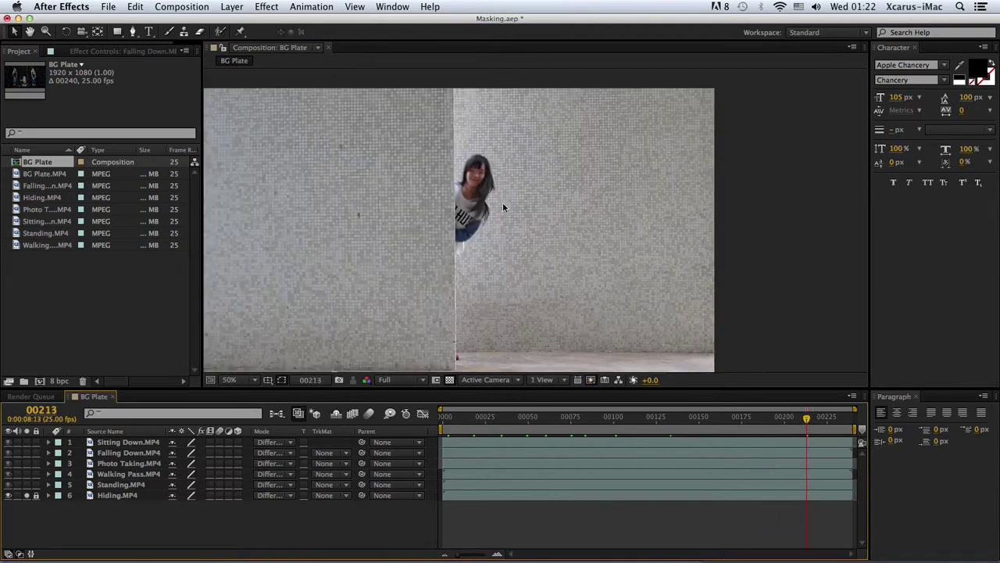
left_click_drag(772, 418, 636, 419)
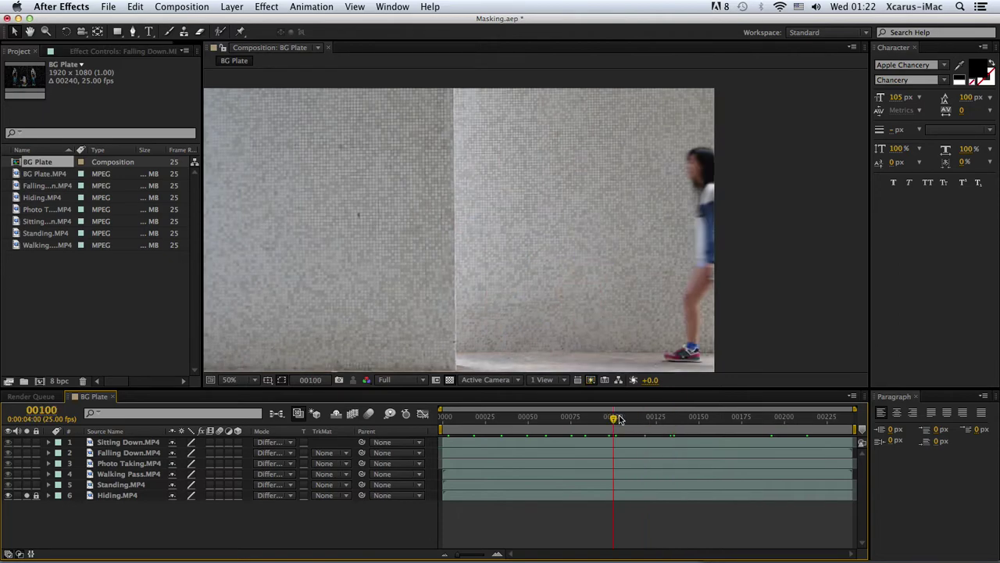
left_click_drag(635, 420, 680, 419)
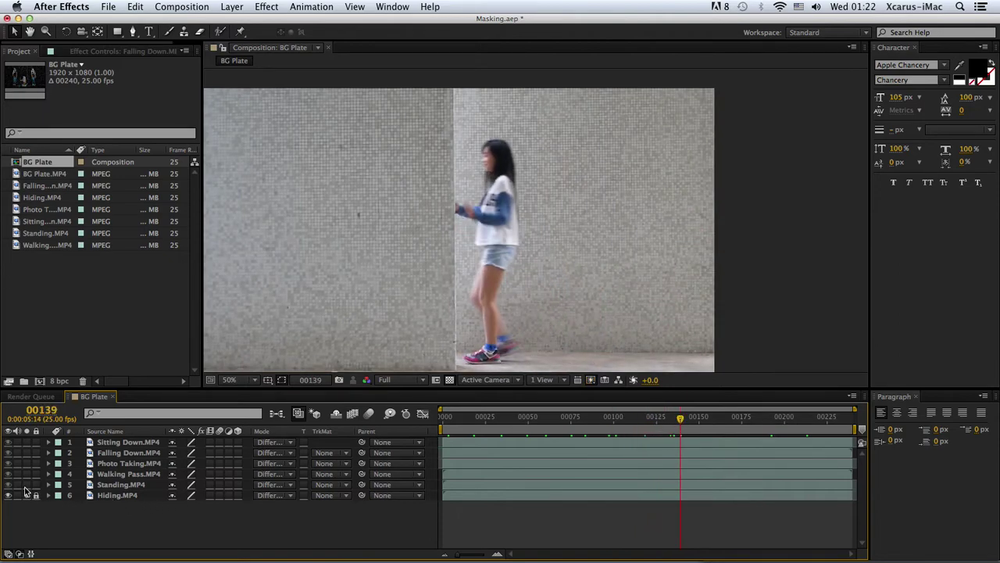
left_click(26, 485)
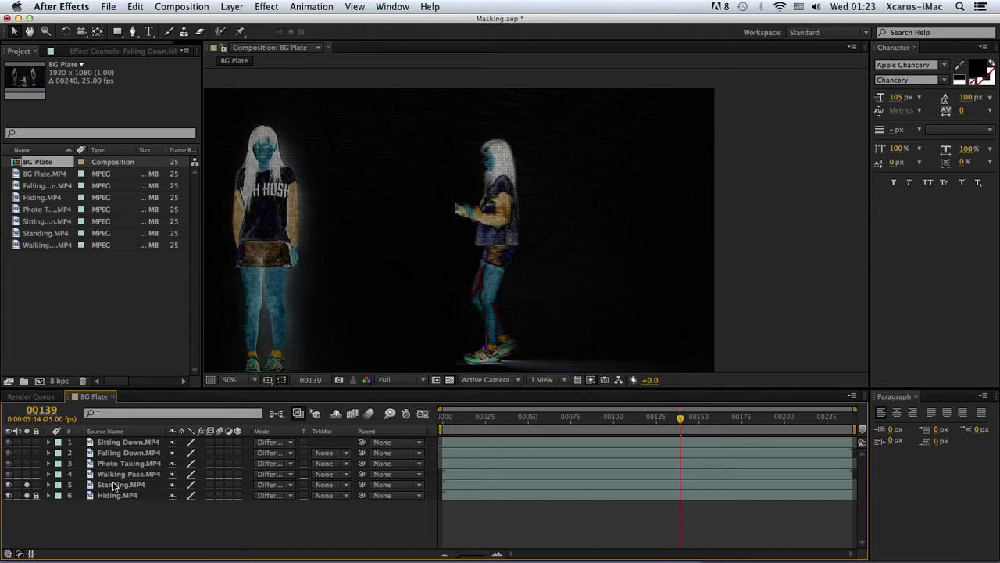
Zoom the viewer to 25%, re-centre it, and preview the two soloed clips
left_click_drag(459, 420, 471, 420)
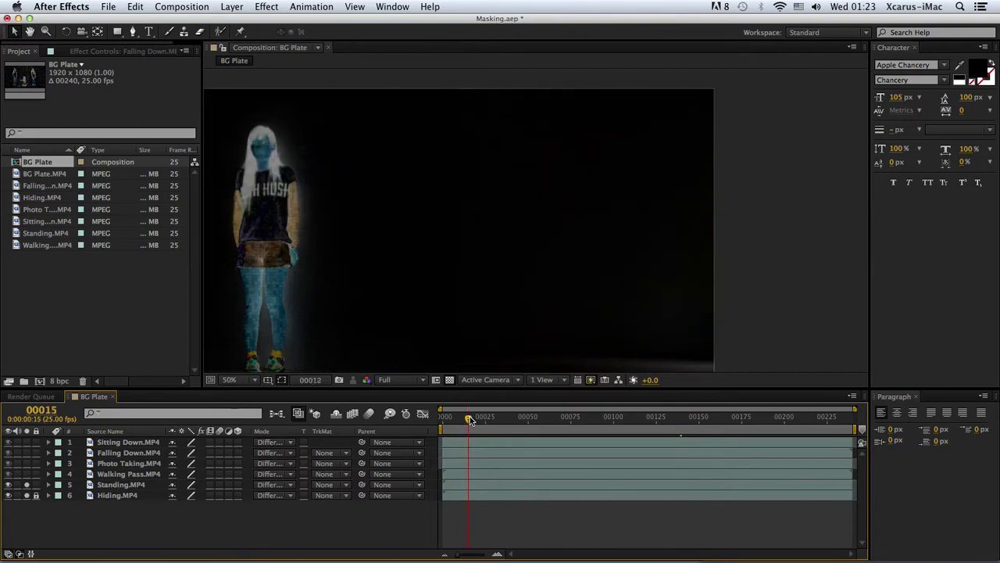
key("comma")
left_click_drag(505, 324, 559, 318)
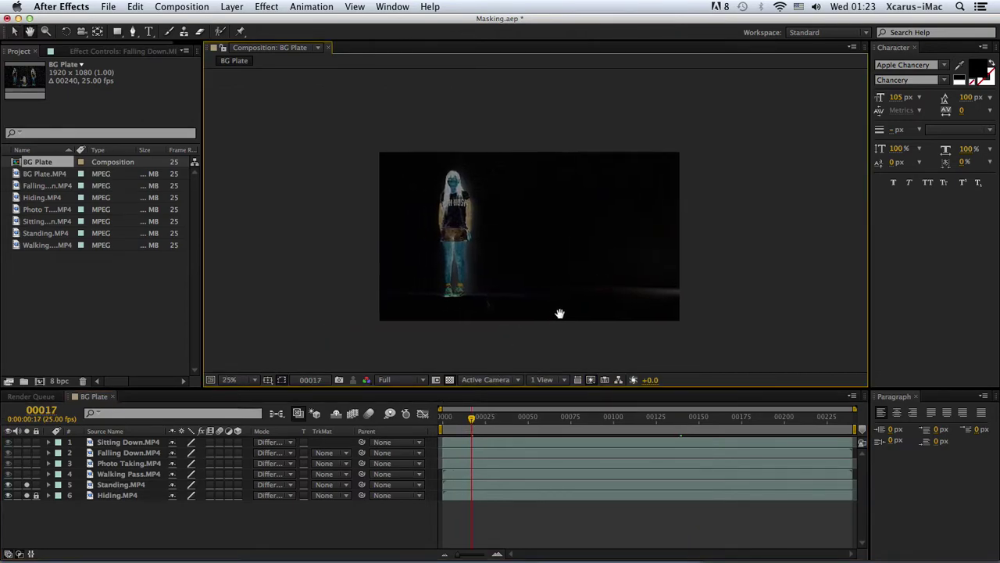
left_click_drag(500, 419, 785, 420)
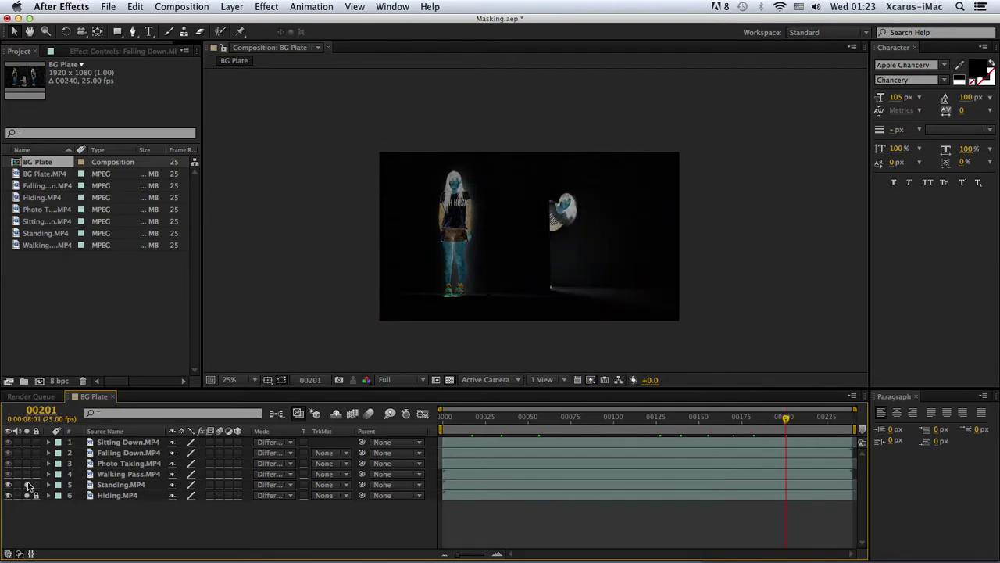
left_click(108, 489)
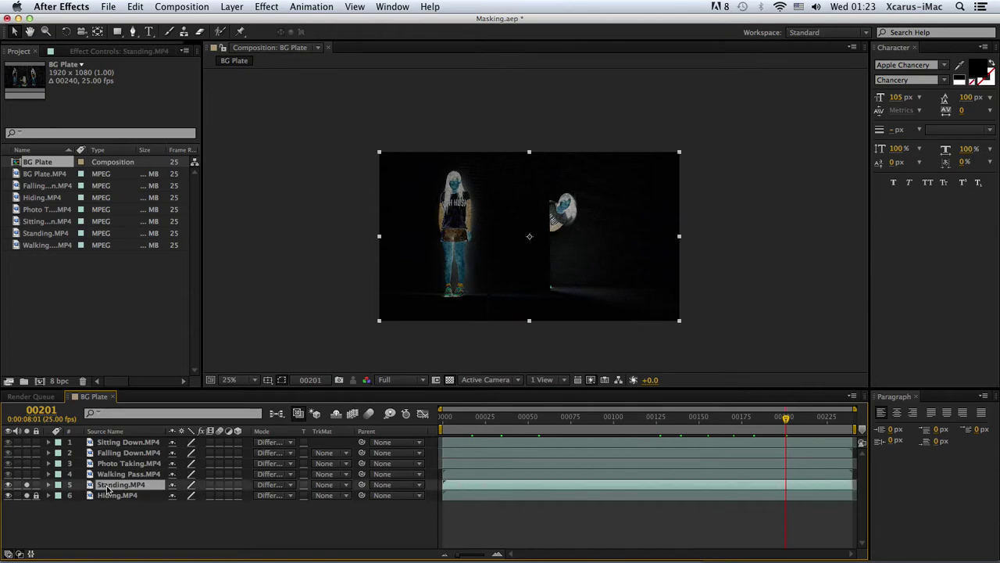
Switch Hiding.MP4 and then Standing.MP4 from Difference to Normal blending, and preview them
left_click(275, 500)
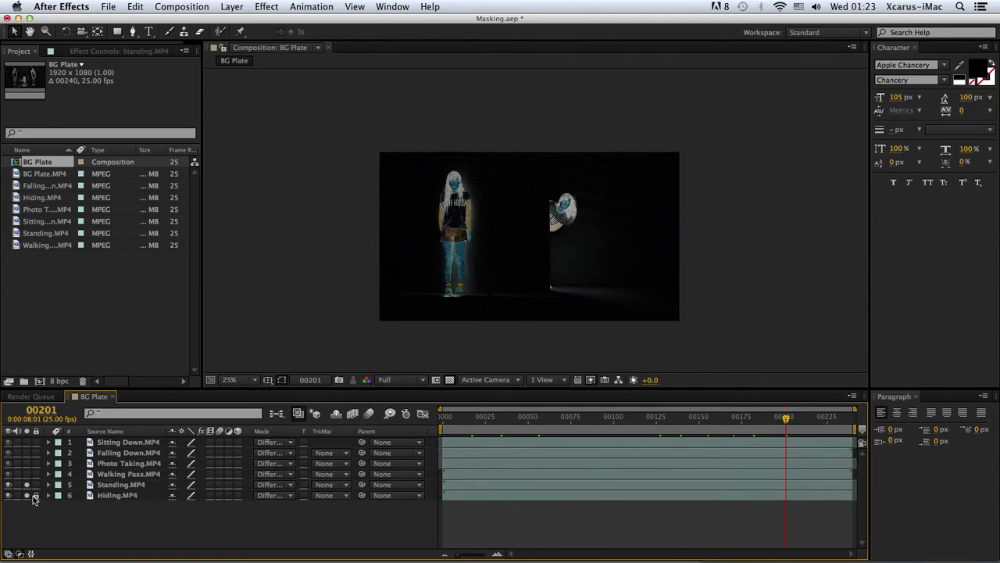
left_click(278, 496)
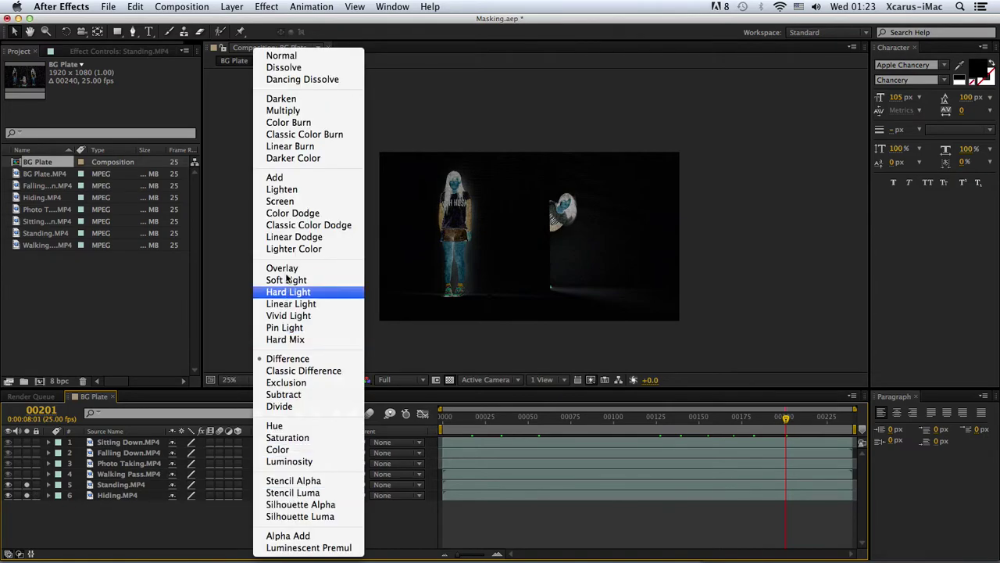
left_click(282, 56)
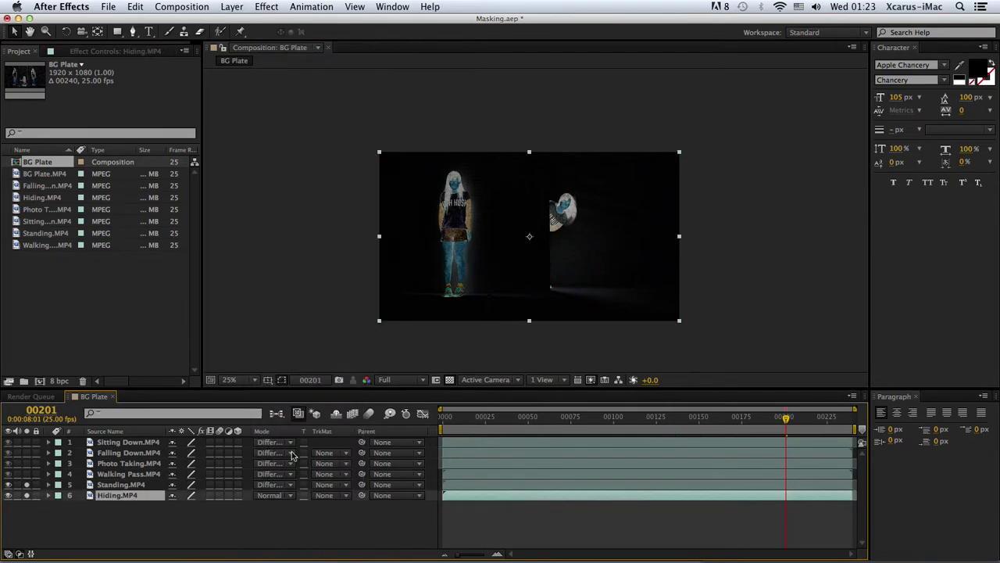
left_click(291, 486)
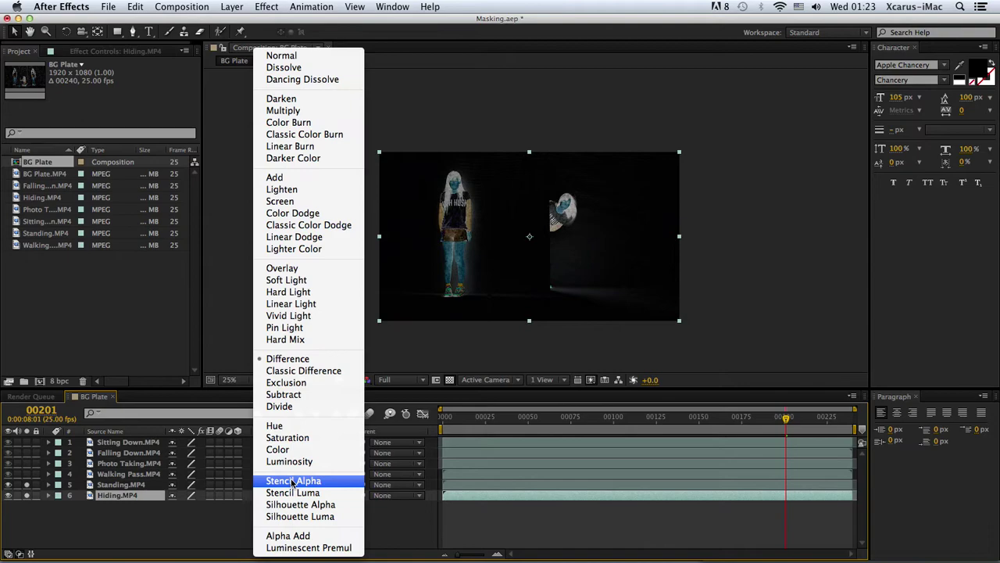
left_click(296, 58)
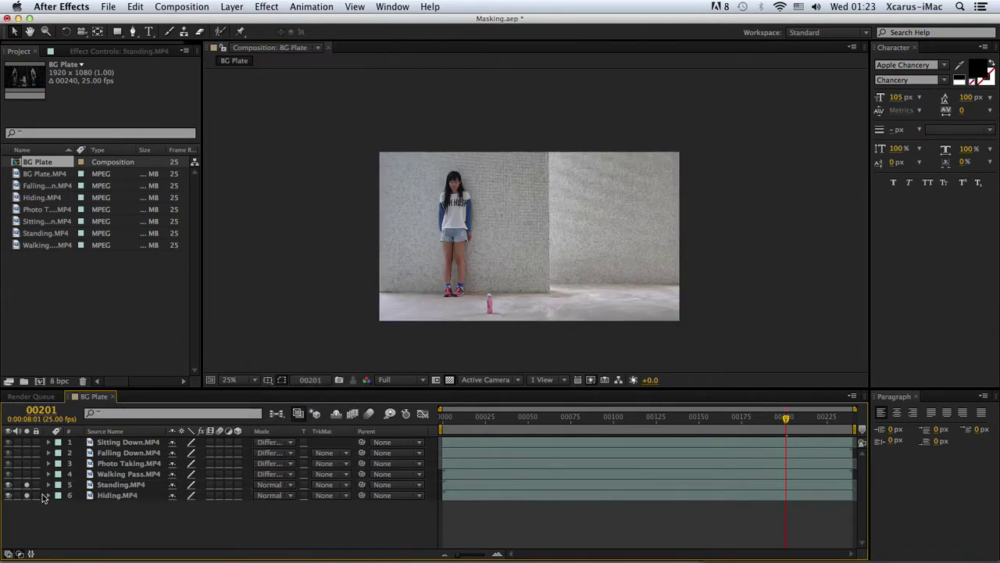
mouse_move(460, 413)
left_mouse_down()
mouse_move(621, 427)
mouse_move(697, 418)
left_mouse_up()
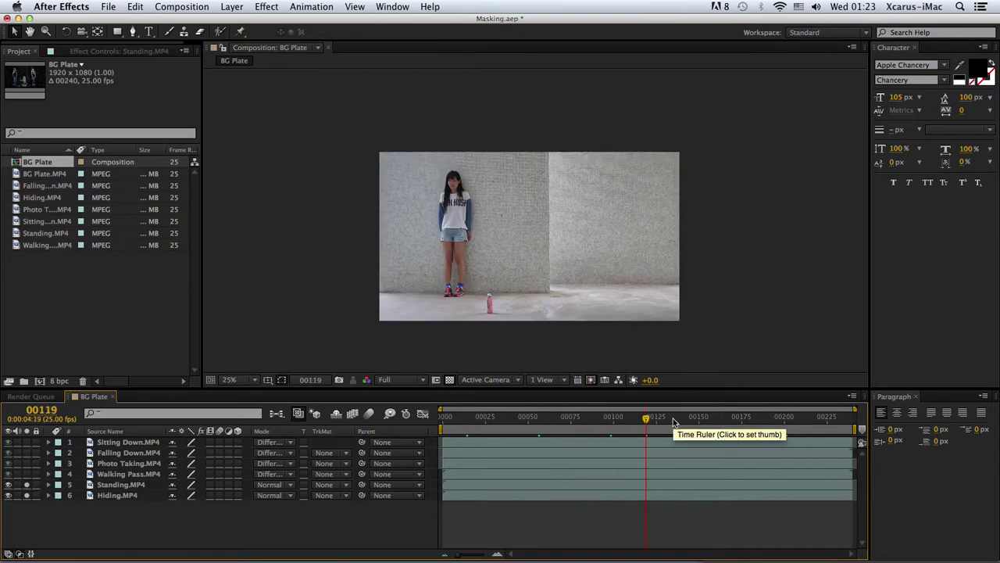
Draw a rectangular mask on Standing.MP4 covering the left side of the frame
left_click(551, 424)
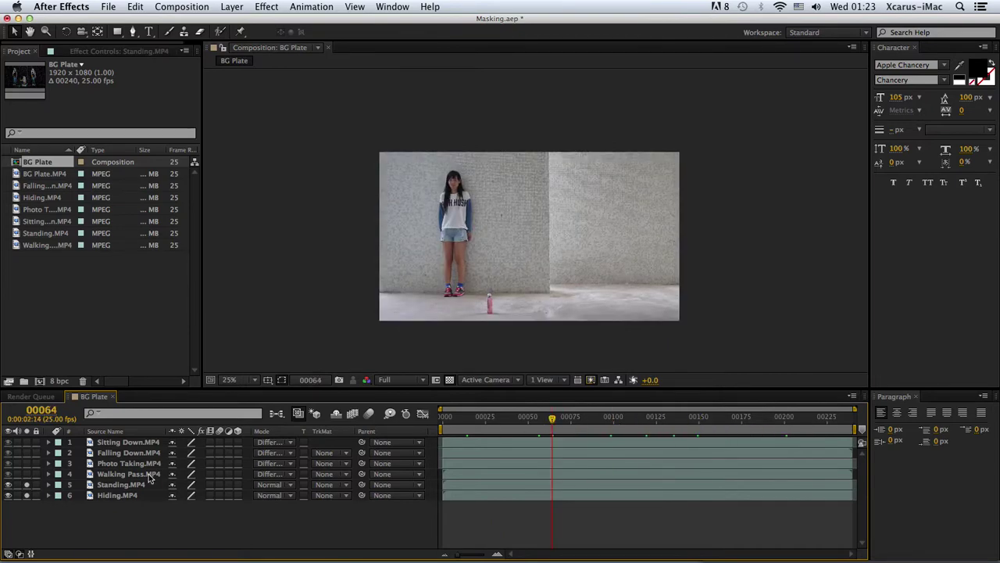
left_click(135, 486)
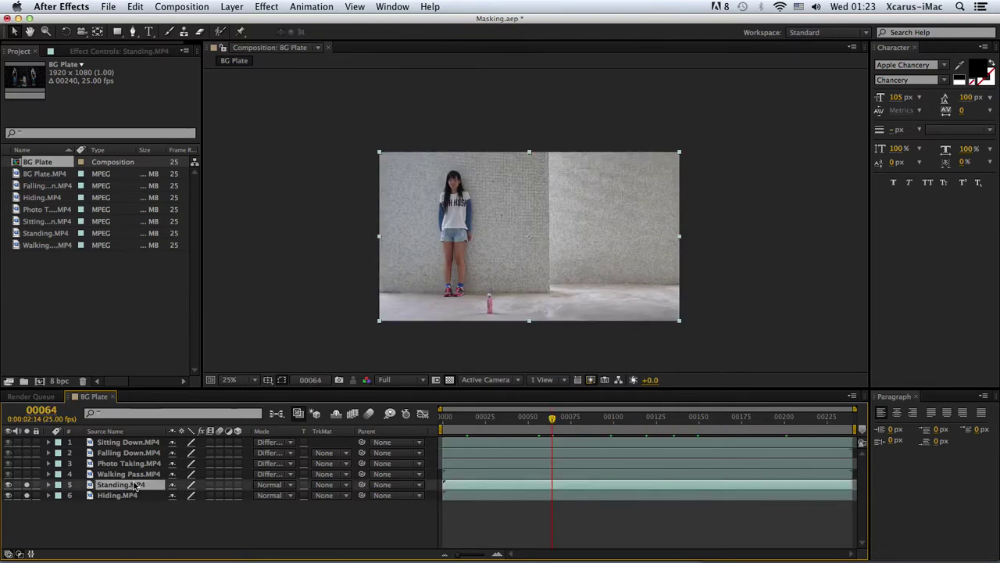
left_click(118, 32)
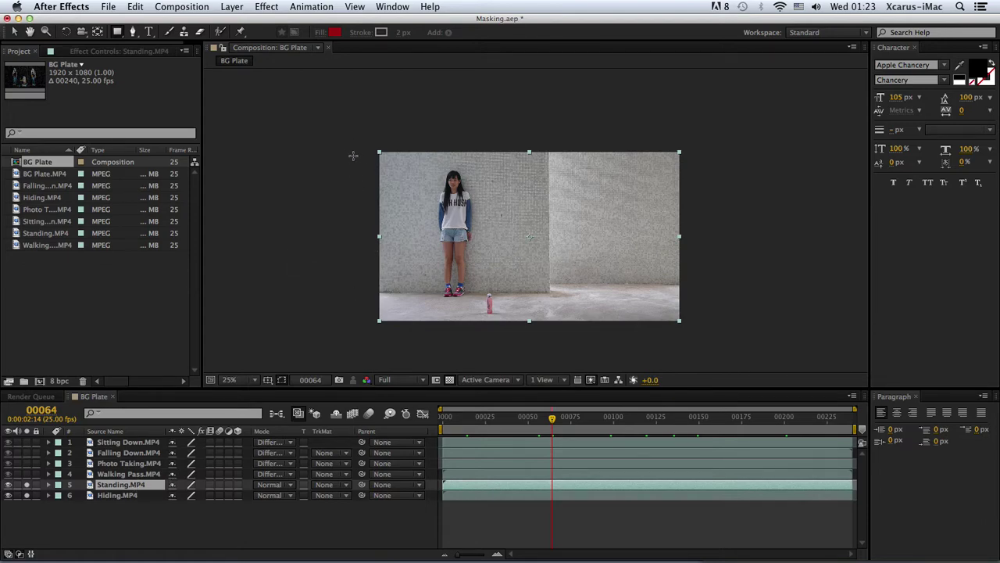
left_click_drag(348, 126, 545, 342)
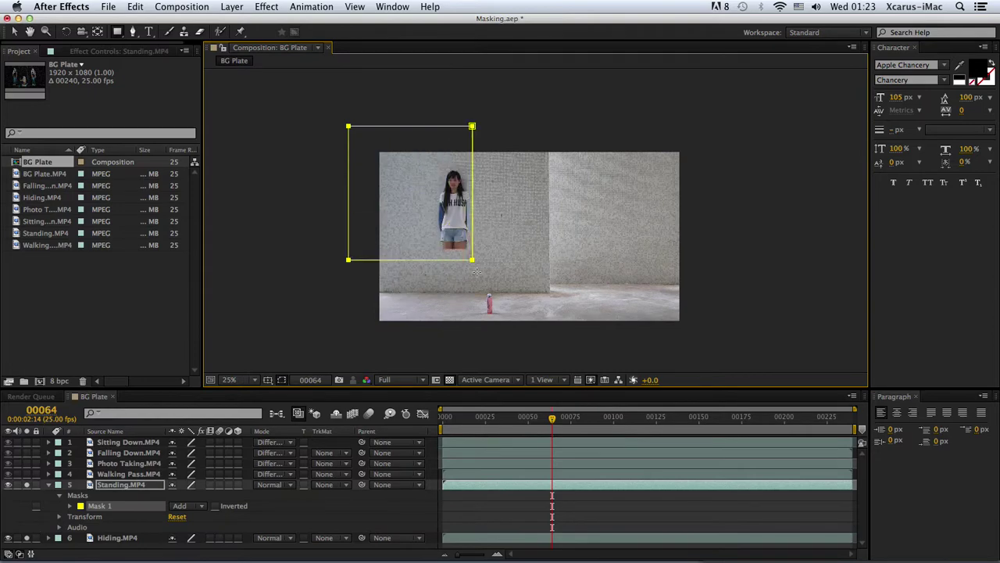
left_click_drag(544, 341, 551, 346)
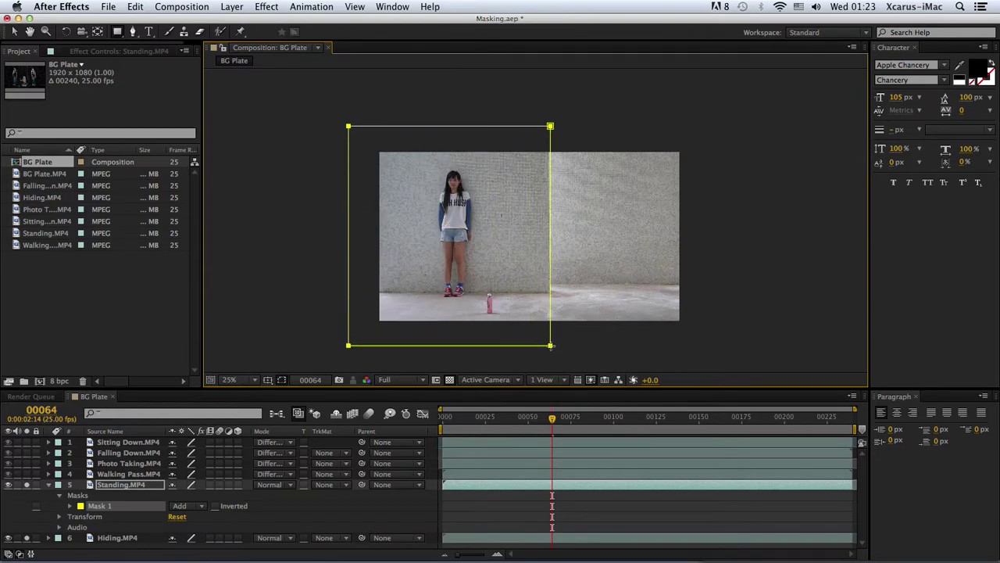
Preview the masked composite, then park at frame 00152 with the viewer at 50%
left_click(370, 515)
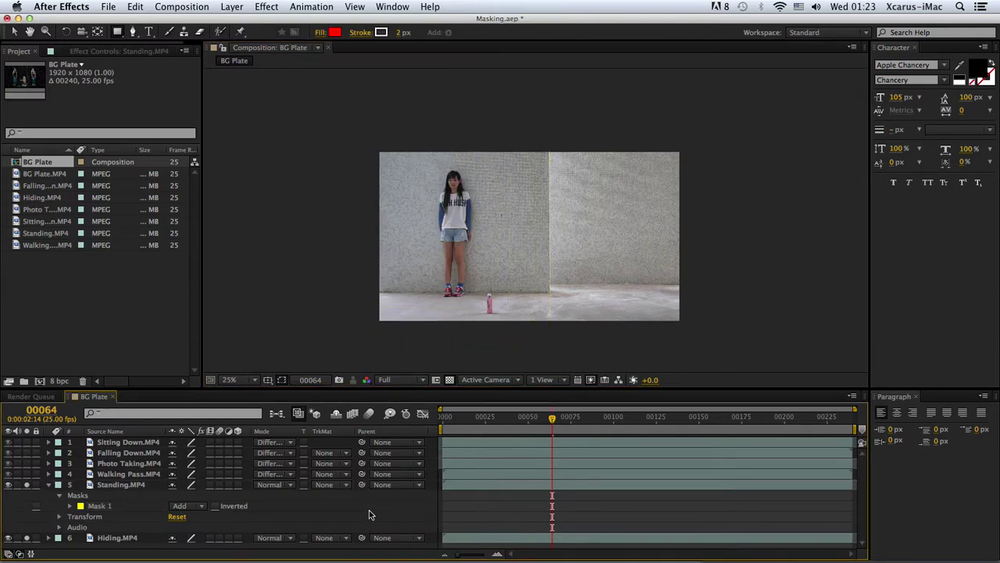
left_click(598, 419)
key("space")
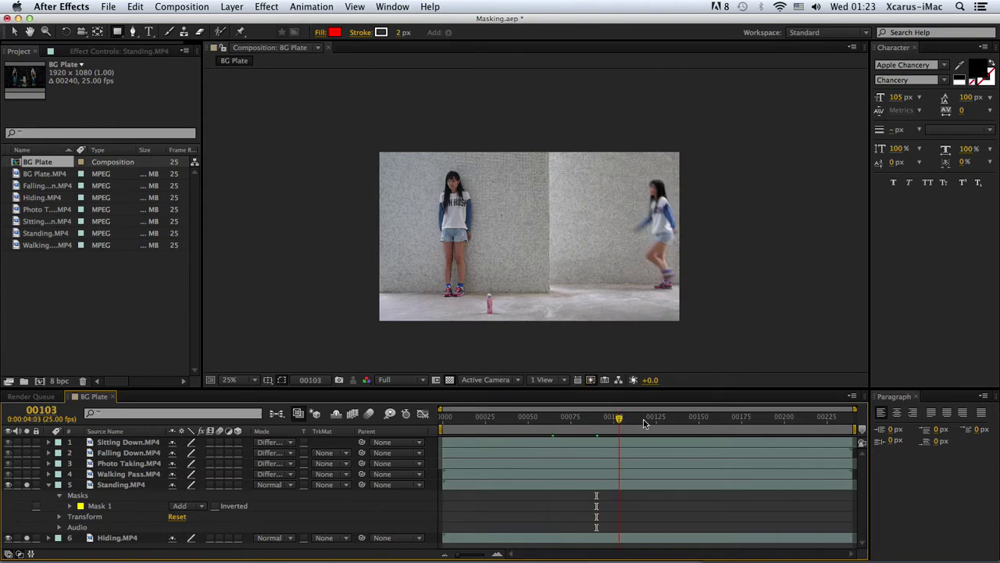
left_click(702, 424)
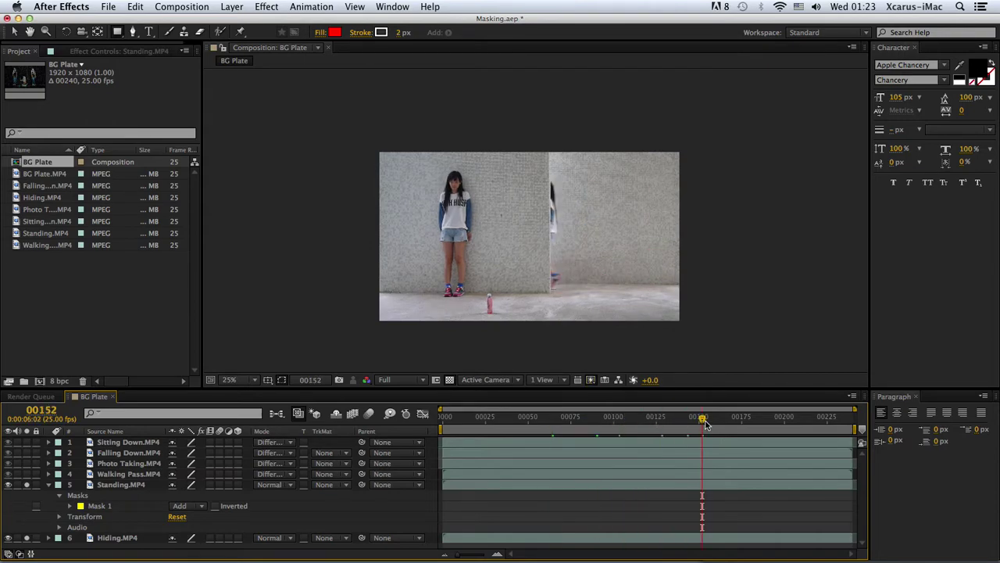
key("period")
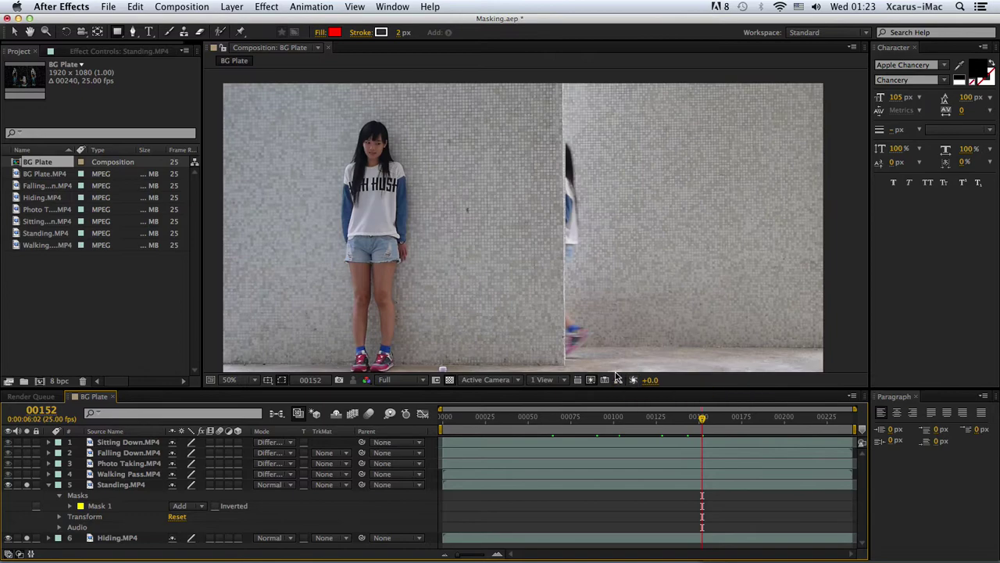
Toggle Standing.MP4 visibility to compare, then nudge Mask 1's edge onto the wall corner
left_click(28, 485)
left_click(27, 485)
left_click(27, 486)
left_click(28, 485)
left_click(113, 485)
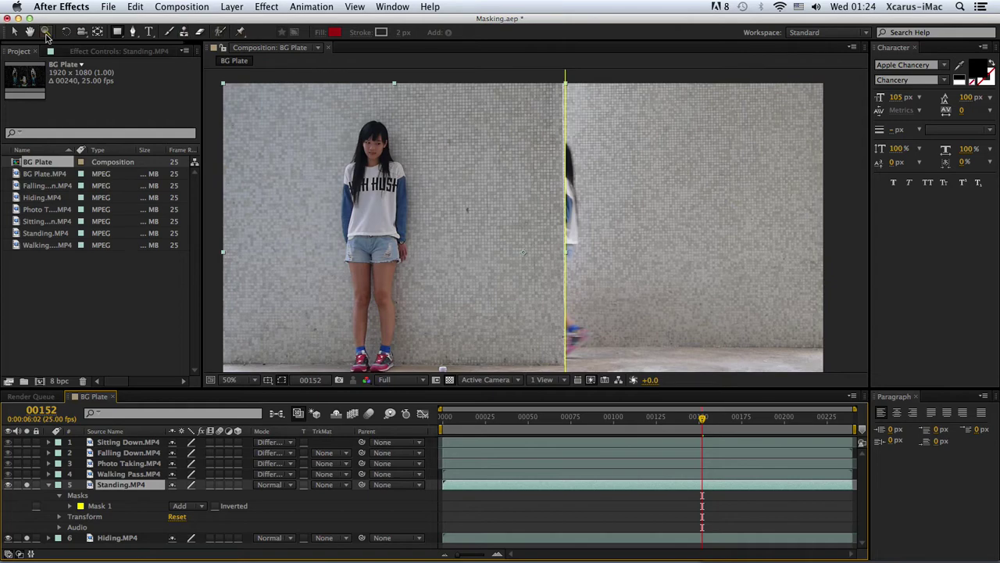
left_click(14, 32)
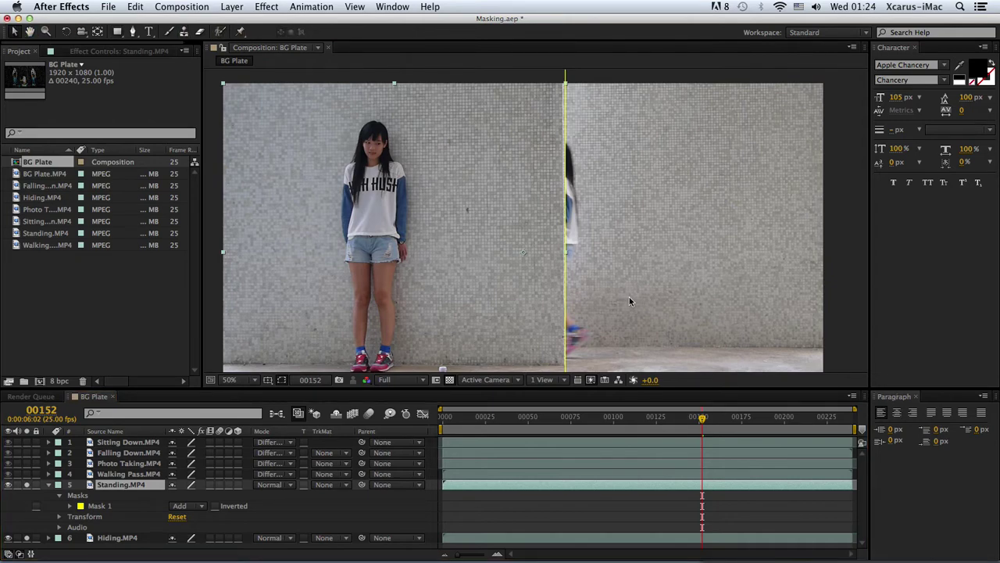
left_click(568, 302)
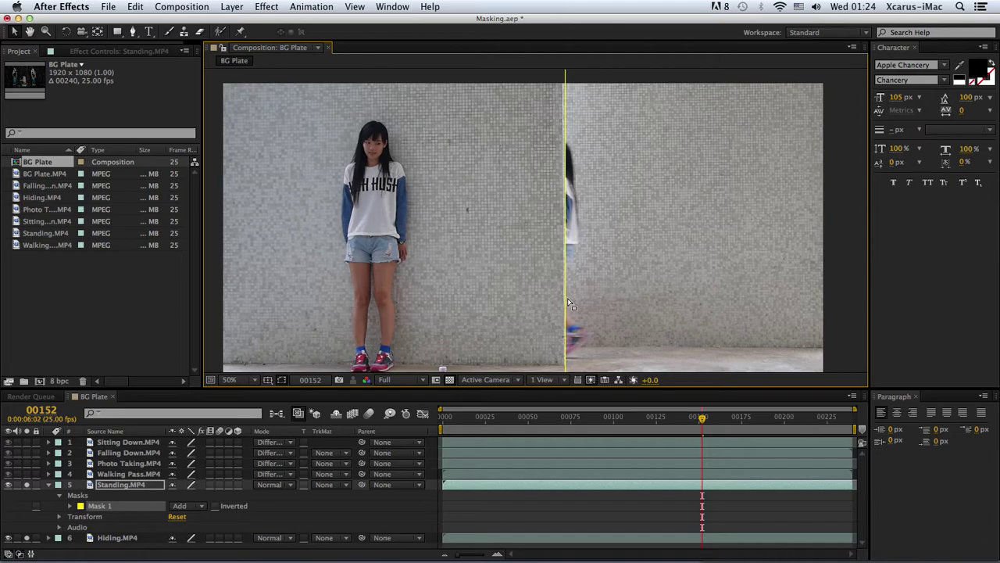
left_click_drag(566, 297, 559, 297)
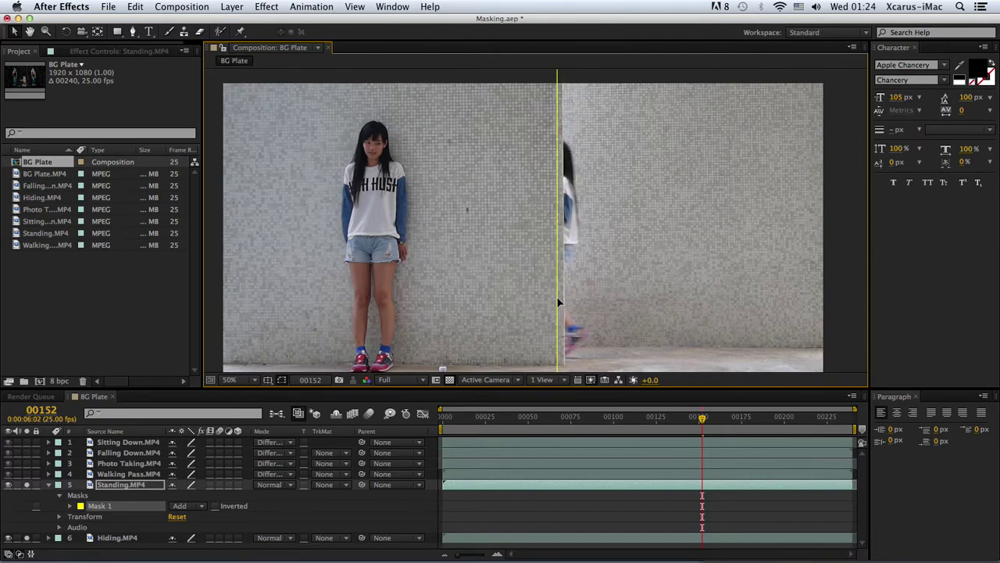
left_click(545, 513)
Preview later frames at 25% and 50% zoom, then collapse the Standing.MP4 layer
key("comma")
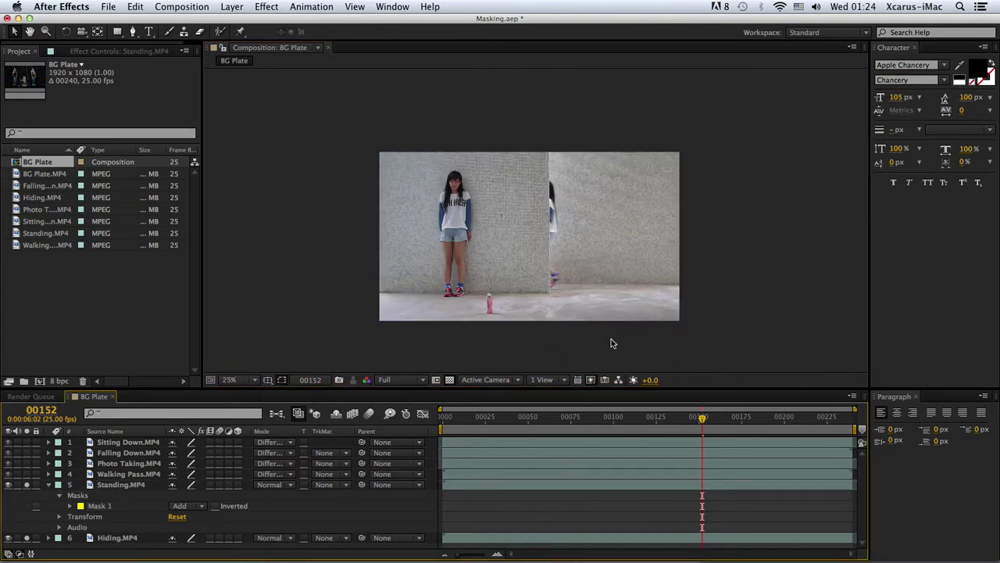
left_click_drag(719, 418, 806, 420)
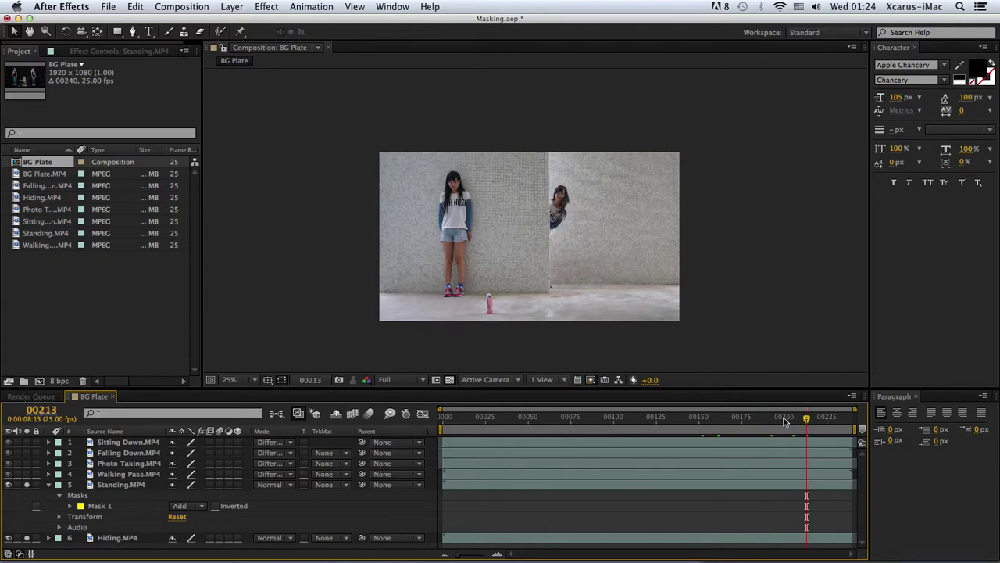
key("period")
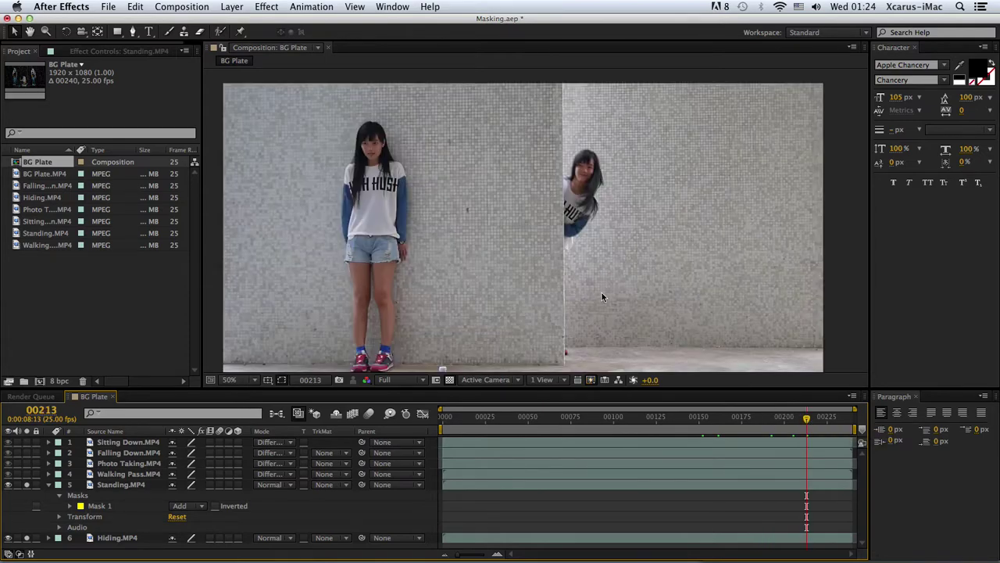
left_click_drag(757, 422, 591, 422)
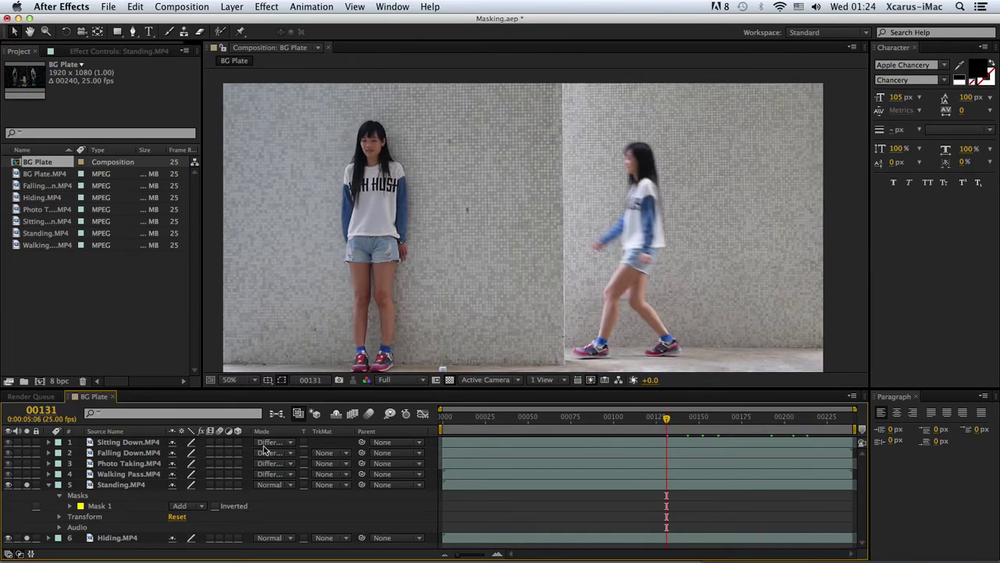
left_click(48, 485)
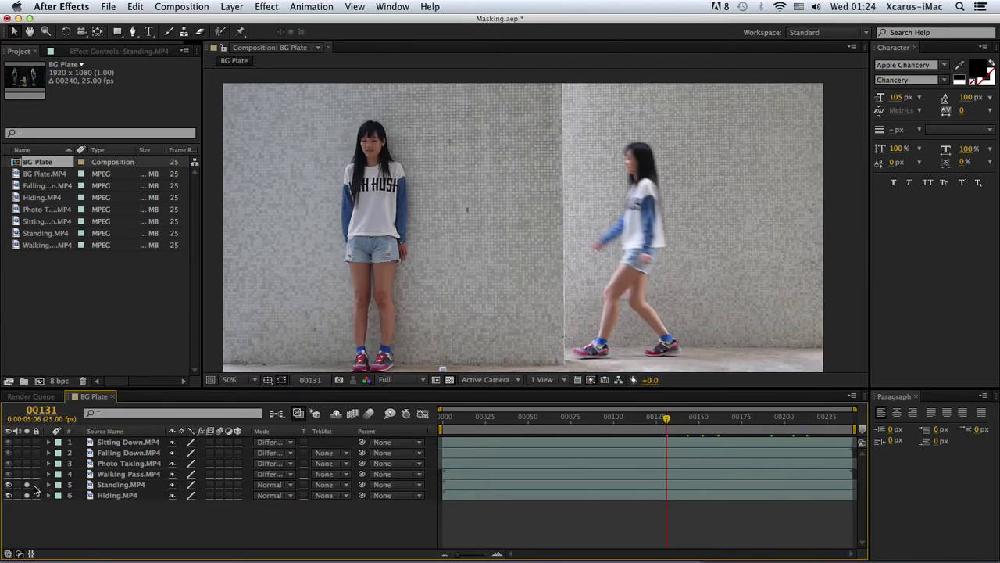
Lock Standing.MP4 and Hiding.MP4, then show Walking Pass.MP4 and scrub through its frames
left_click_drag(35, 485, 35, 495)
left_click(27, 474)
left_click(108, 474)
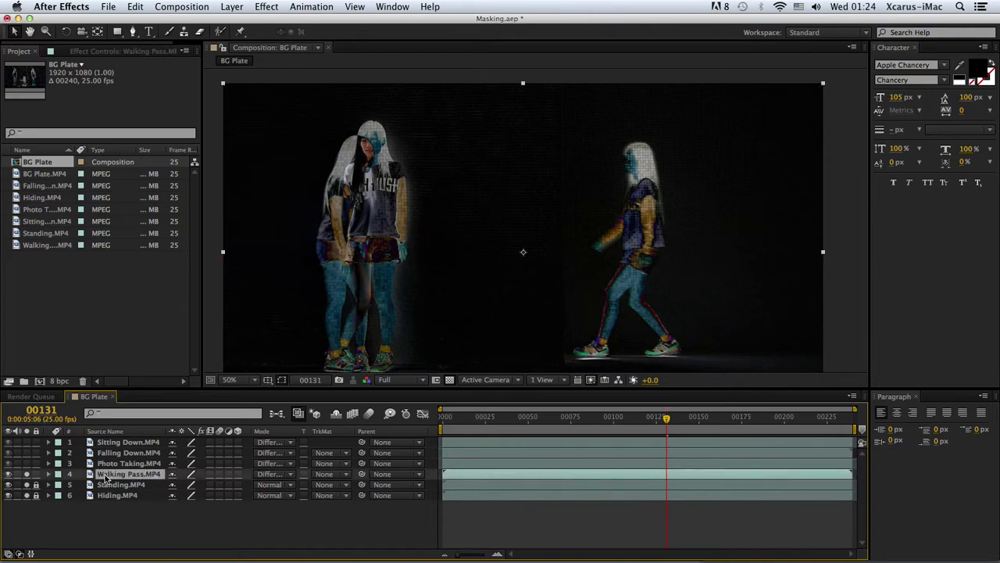
mouse_move(483, 420)
left_mouse_down()
mouse_move(797, 421)
mouse_move(610, 419)
mouse_move(645, 419)
left_mouse_up()
key("comma")
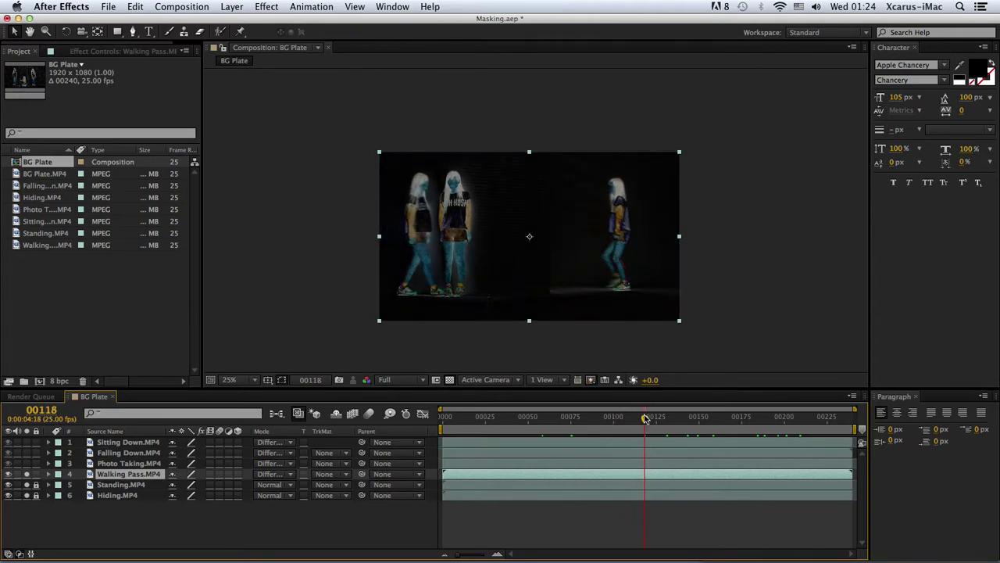
key("period")
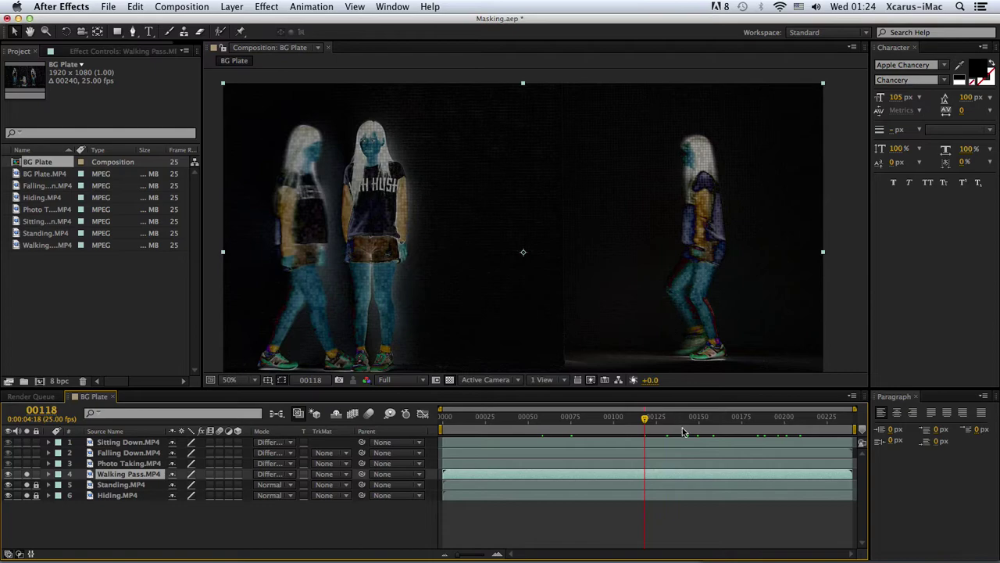
left_click_drag(646, 419, 687, 419)
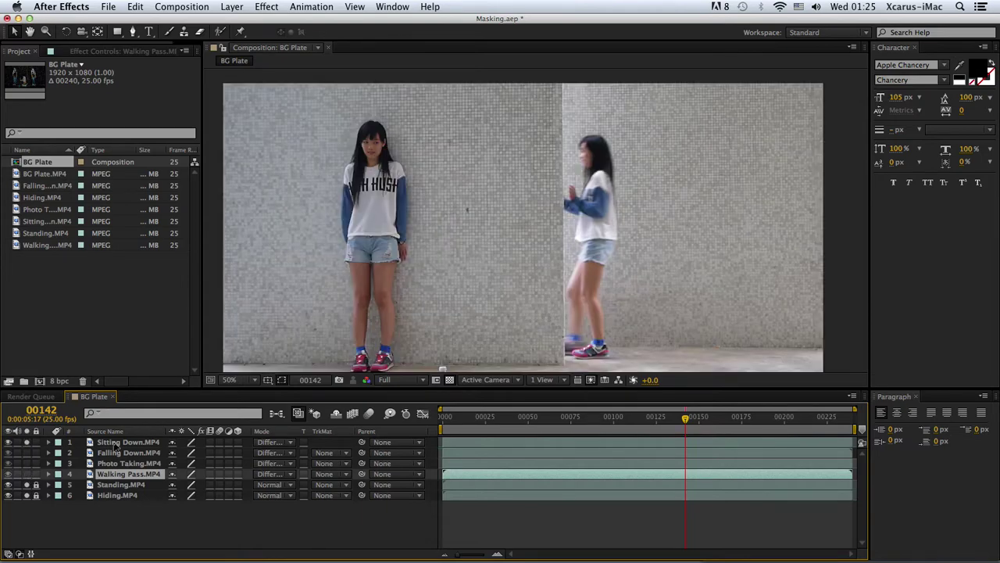
Select Sitting Down.MP4, scrub to frame 00086, and change its blending from Difference to Normal
left_click(122, 443)
left_click(453, 417)
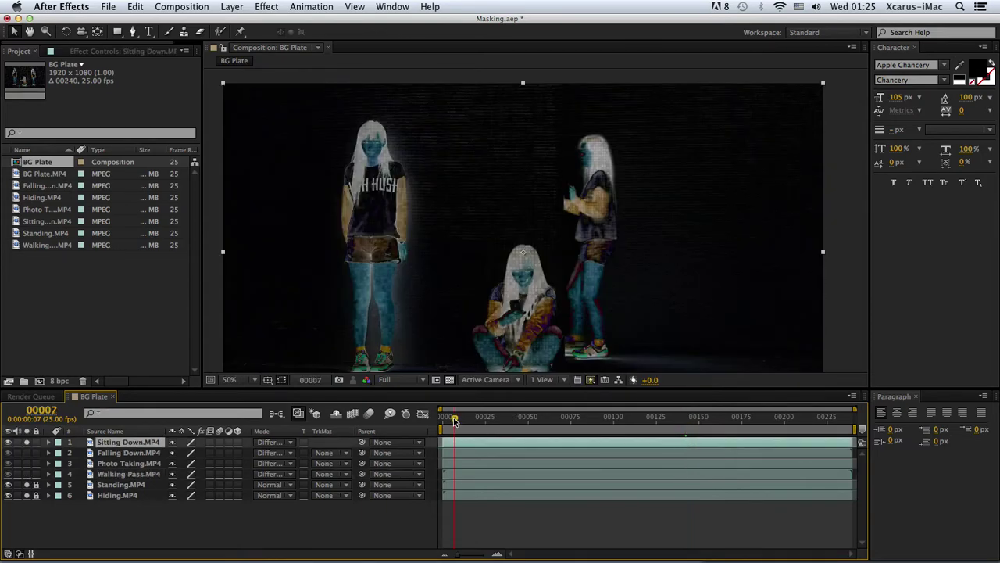
key("comma")
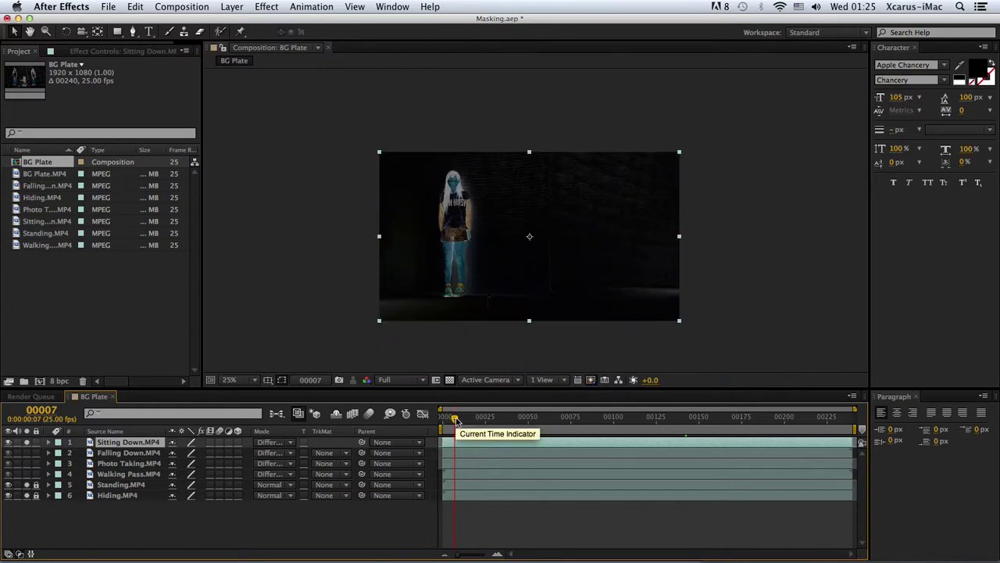
left_click_drag(457, 421, 462, 418)
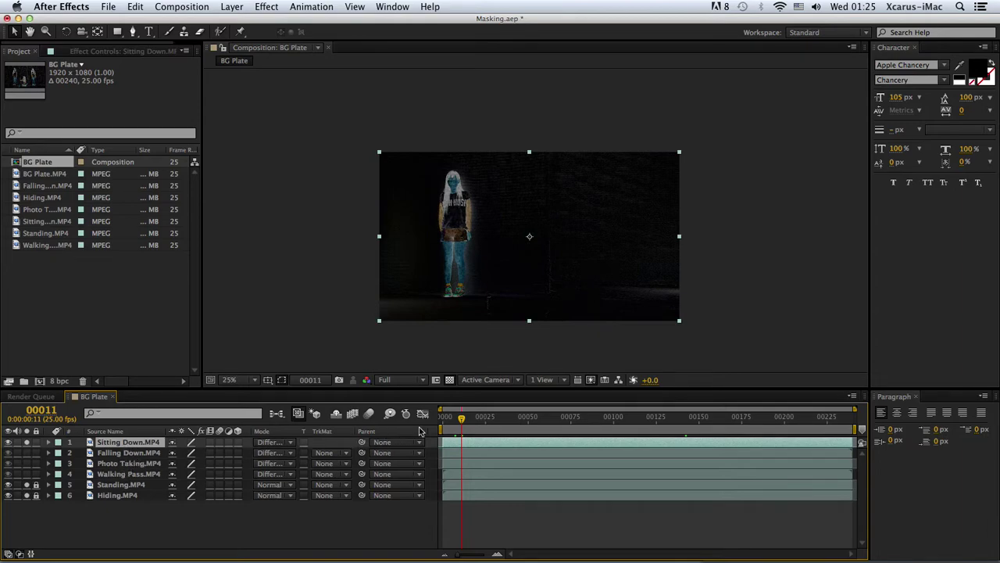
left_click_drag(462, 418, 590, 420)
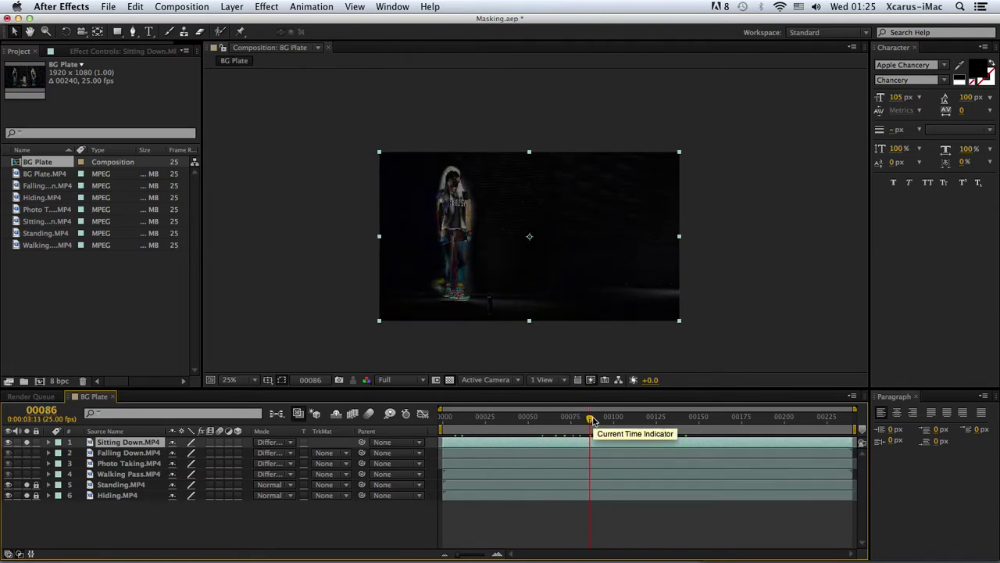
key("period")
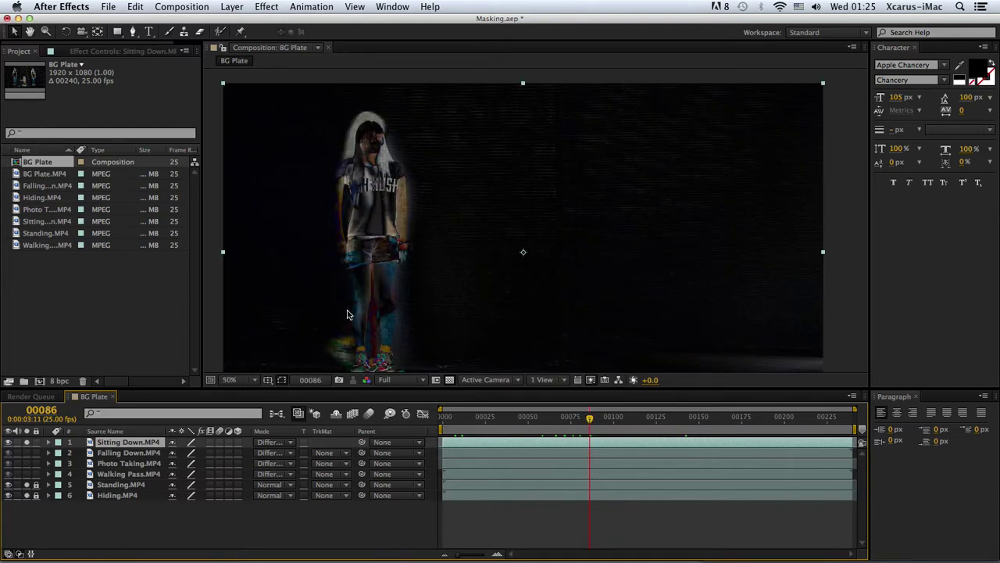
left_click(273, 443)
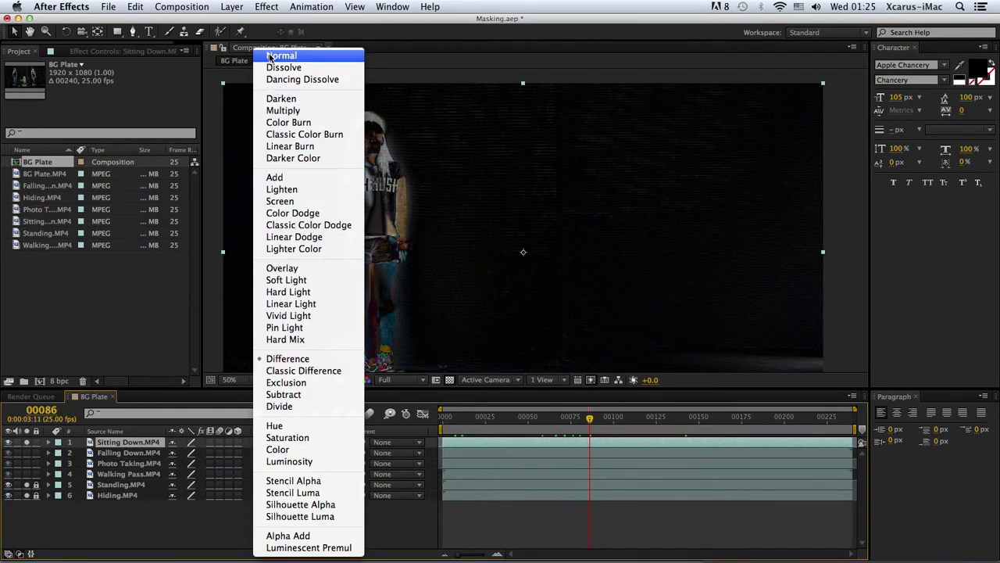
left_click(275, 56)
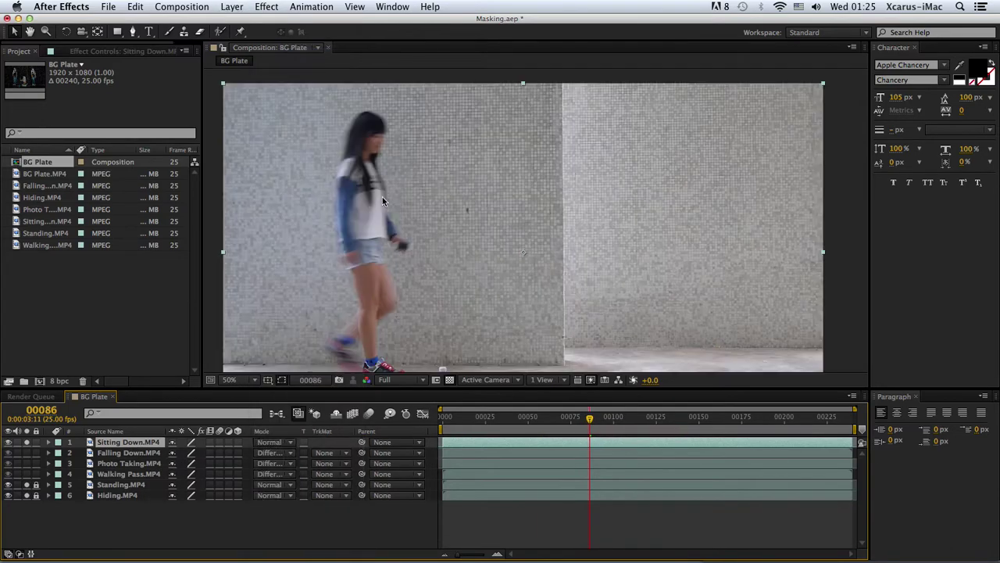
Enlarge the composition viewer and briefly solo Sitting Down.MP4 for comparison
left_click_drag(464, 388, 463, 419)
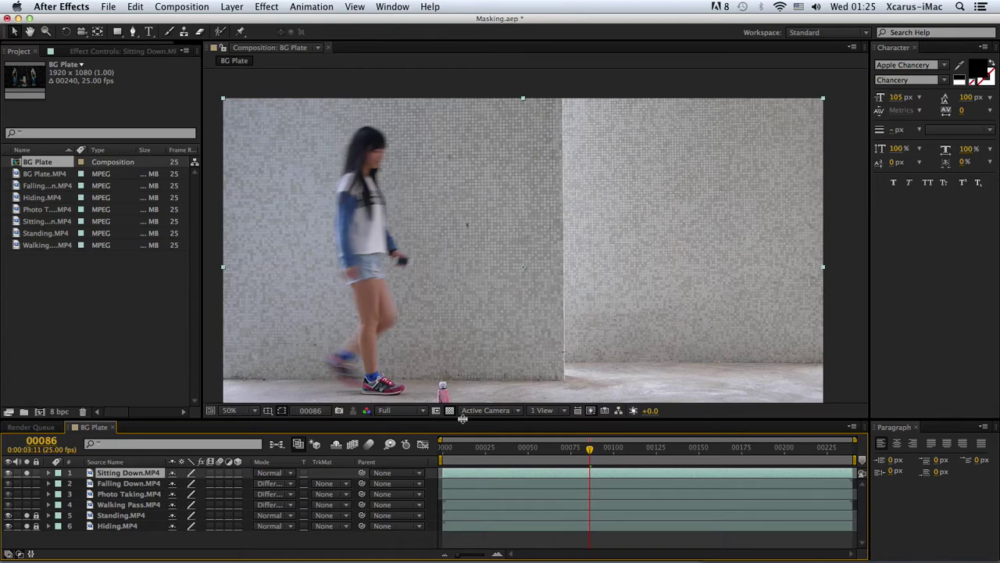
left_click(27, 474)
left_click(29, 474)
Toggle Sitting Down.MP4's solo switch repeatedly to compare it with the composite, then pick the Pen Tool
left_click(26, 477)
left_click(26, 476)
left_click(26, 477)
left_click(26, 477)
left_click(26, 477)
left_click(26, 476)
left_click(26, 477)
left_click(26, 477)
left_click(25, 476)
left_click(26, 476)
left_click(26, 477)
left_click(26, 477)
left_click(26, 477)
left_click(26, 477)
left_click(133, 32)
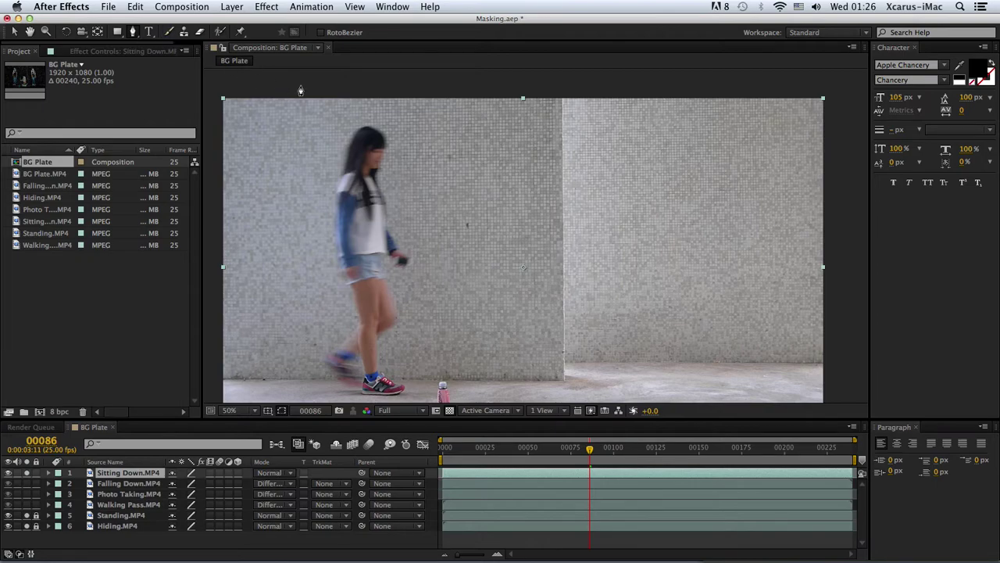
At 100% zoom, draw a closed pen mask around the girl's head on Sitting Down.MP4
key("slash")
left_click_drag(400, 180, 620, 263)
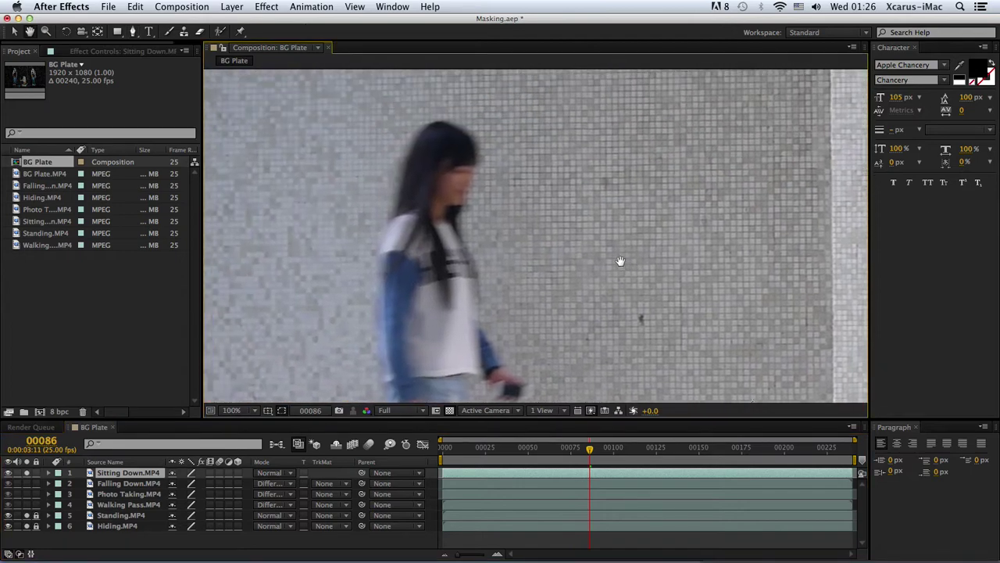
left_click_drag(454, 126, 465, 130)
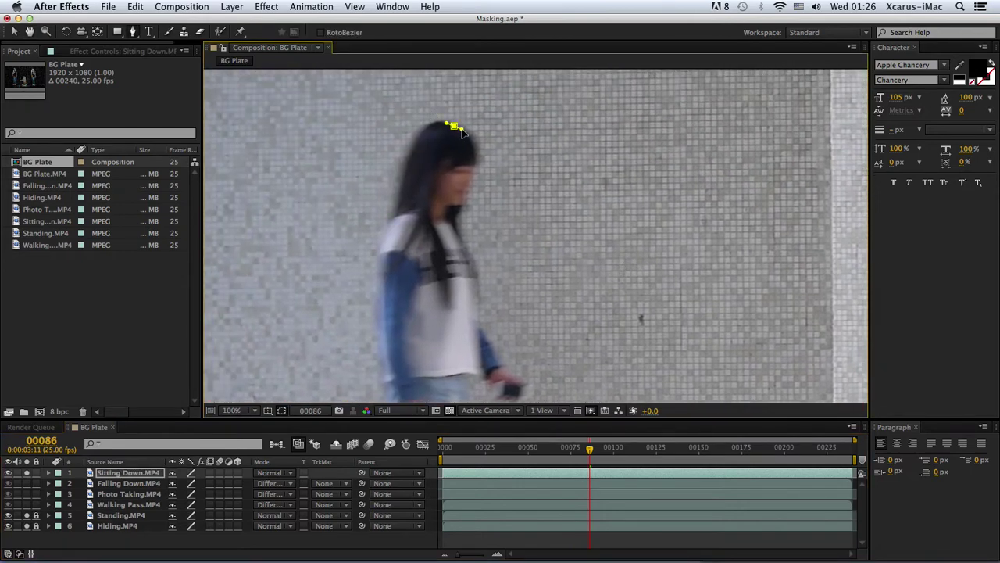
left_click_drag(469, 178, 469, 182)
left_click(475, 150)
left_click_drag(452, 207, 397, 213)
left_click(407, 160)
left_click(411, 147)
left_click(418, 134)
left_click(423, 130)
left_click(429, 125)
left_click(443, 122)
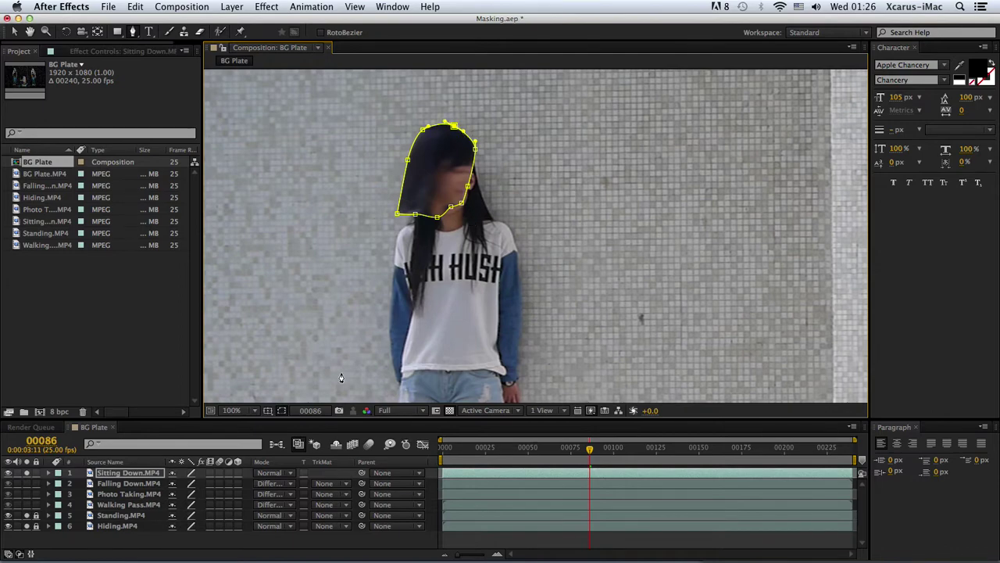
Return the view to 50%, deselect the layer, and open Sitting Down.MP4 in its Layer panel
key("comma")
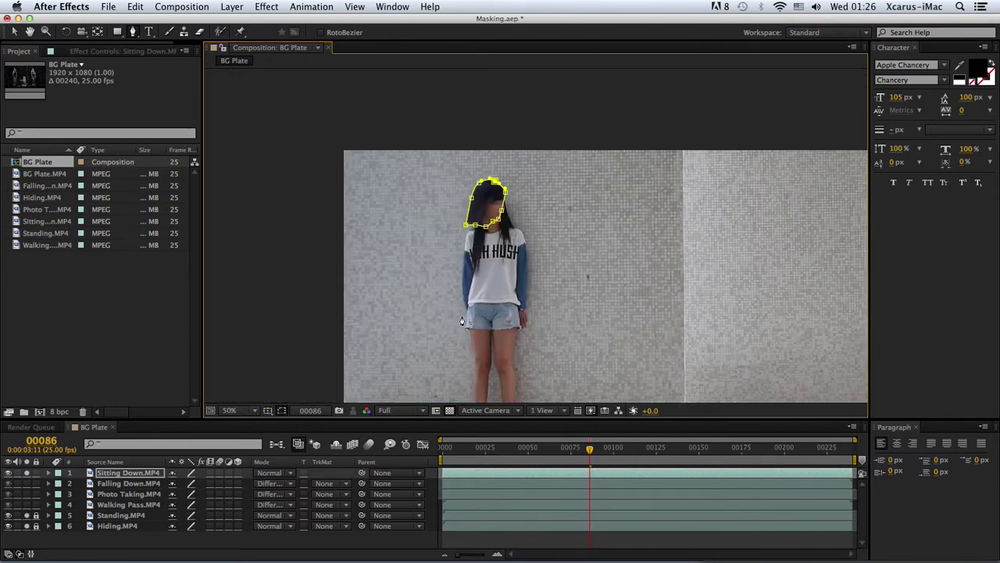
left_click_drag(542, 282, 469, 211)
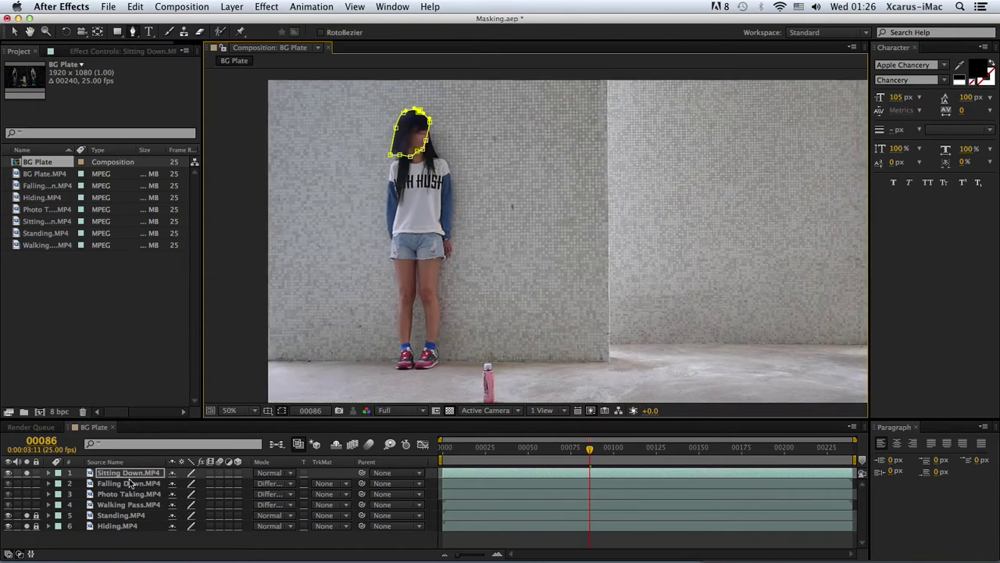
left_click(114, 539)
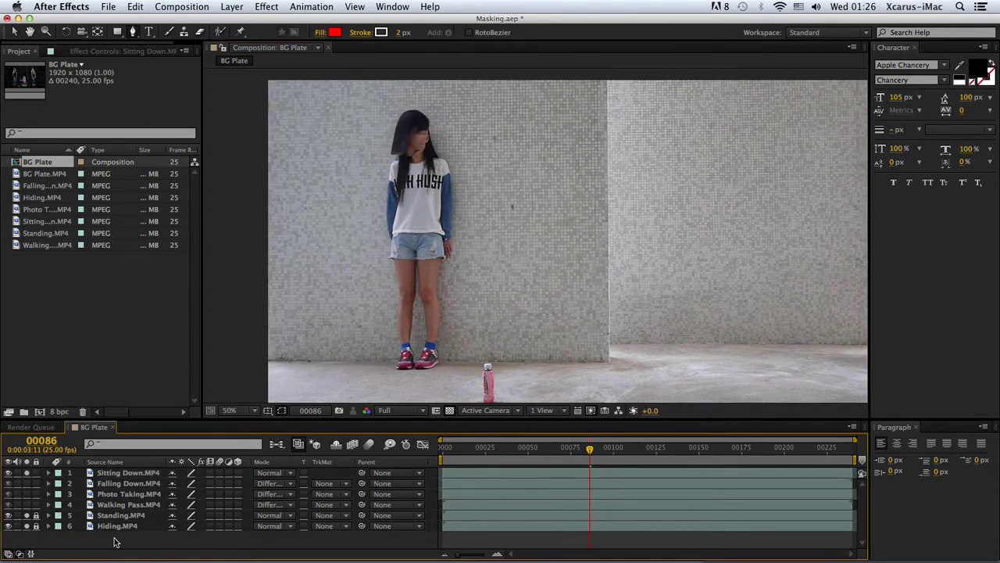
double_click(122, 476)
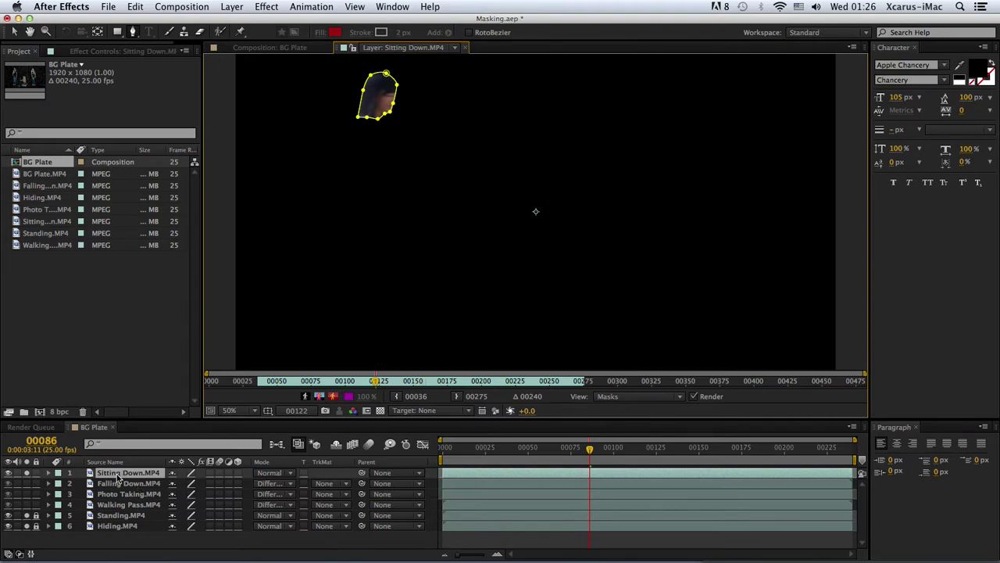
Change Mask 1's mode from Add to None and return to BG Plate at 100% zoom
key("m")
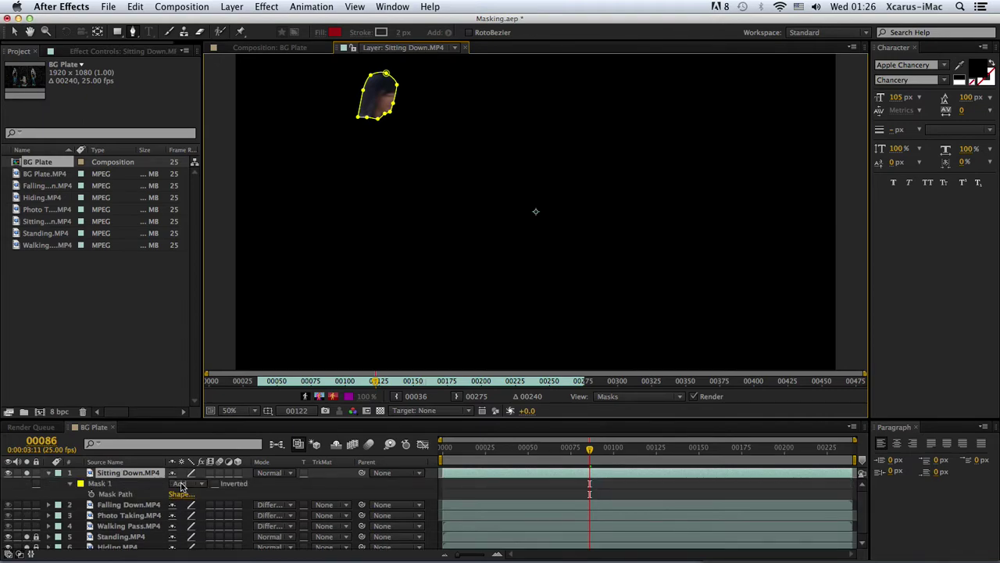
left_click_drag(175, 421, 175, 398)
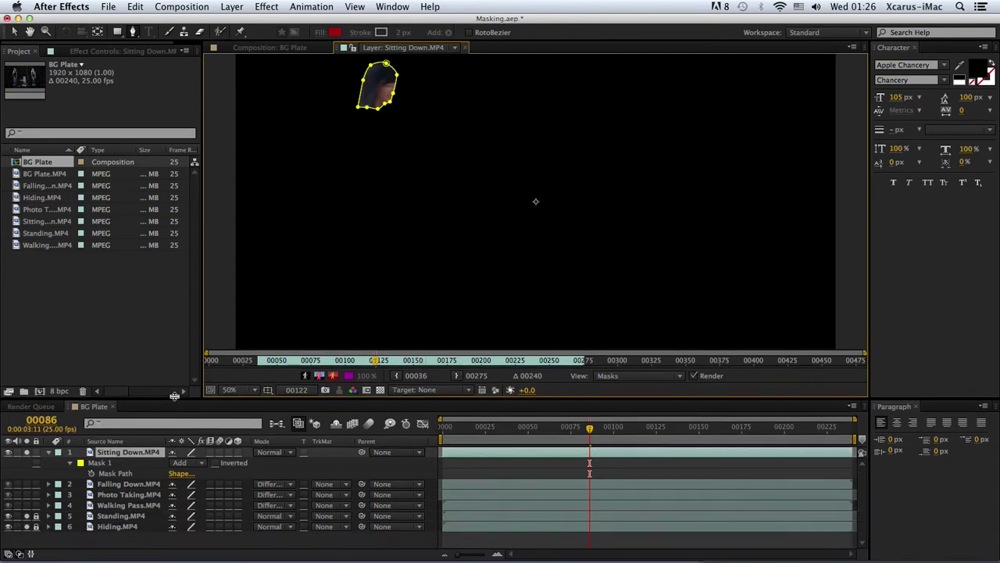
left_click(181, 461)
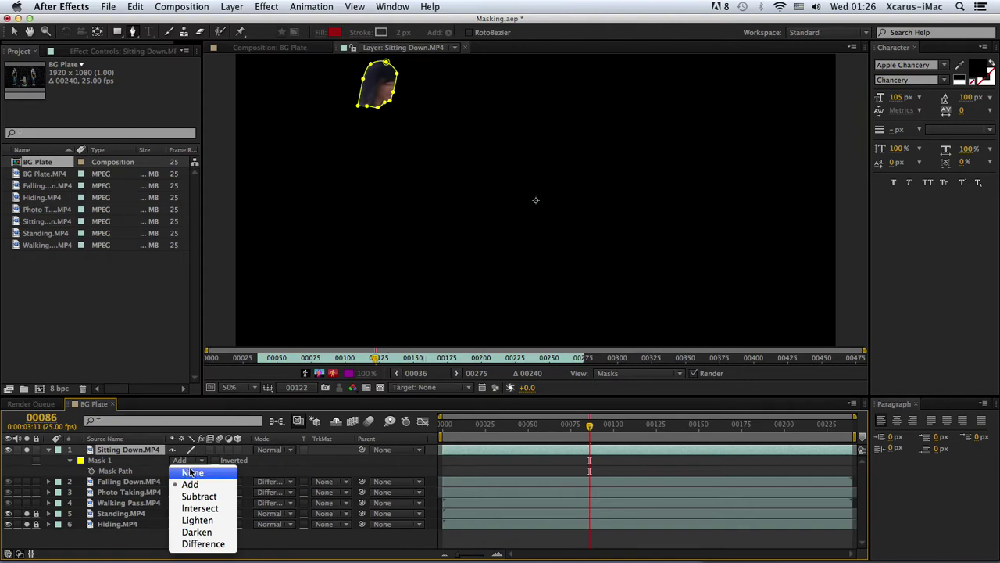
left_click(190, 472)
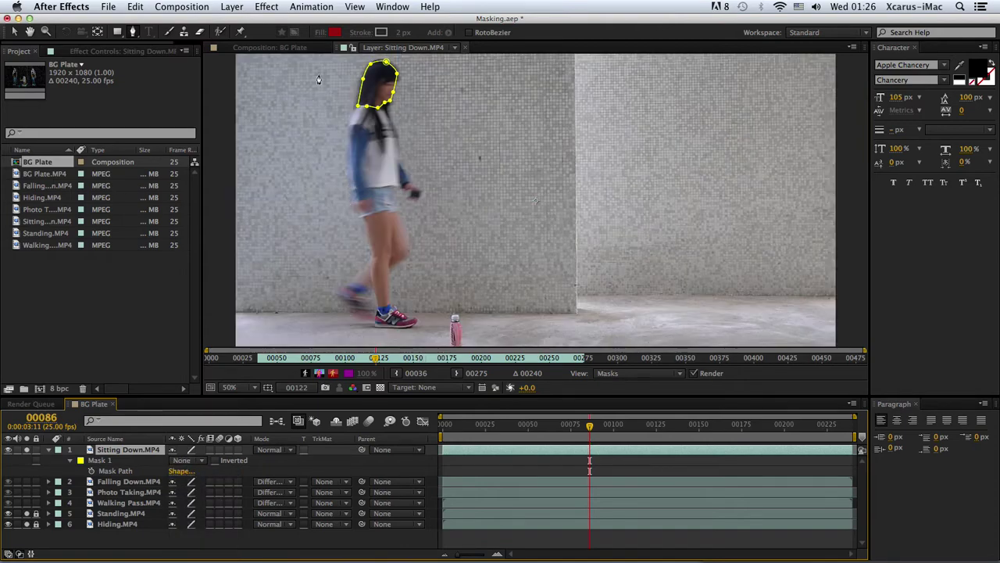
left_click(280, 48)
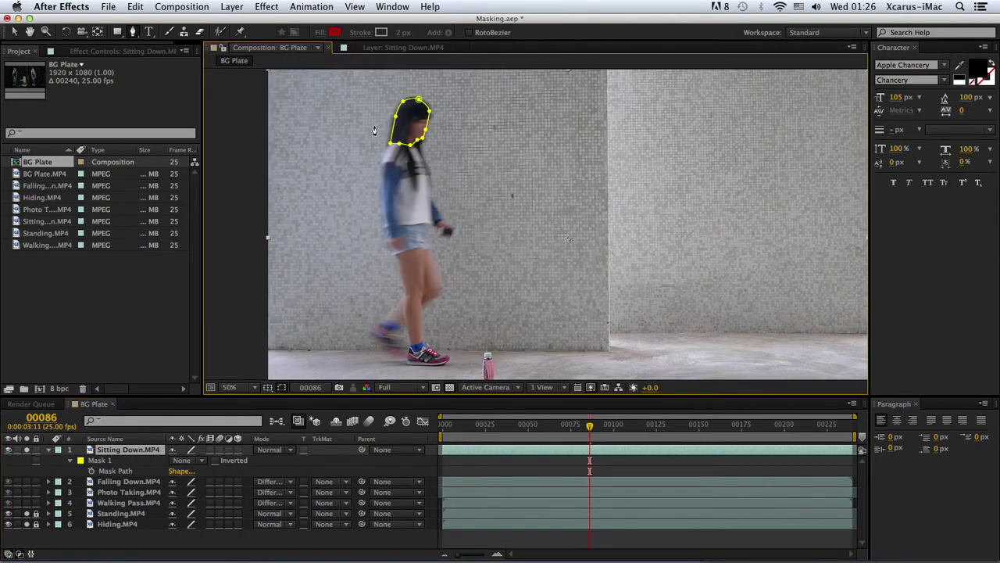
key("period")
Draw a closed Mask 2 outlining the girl's head, shoulder, arm, shorts and torso
scroll(464, 208, "up", 5)
scroll(456, 180, "left", 4)
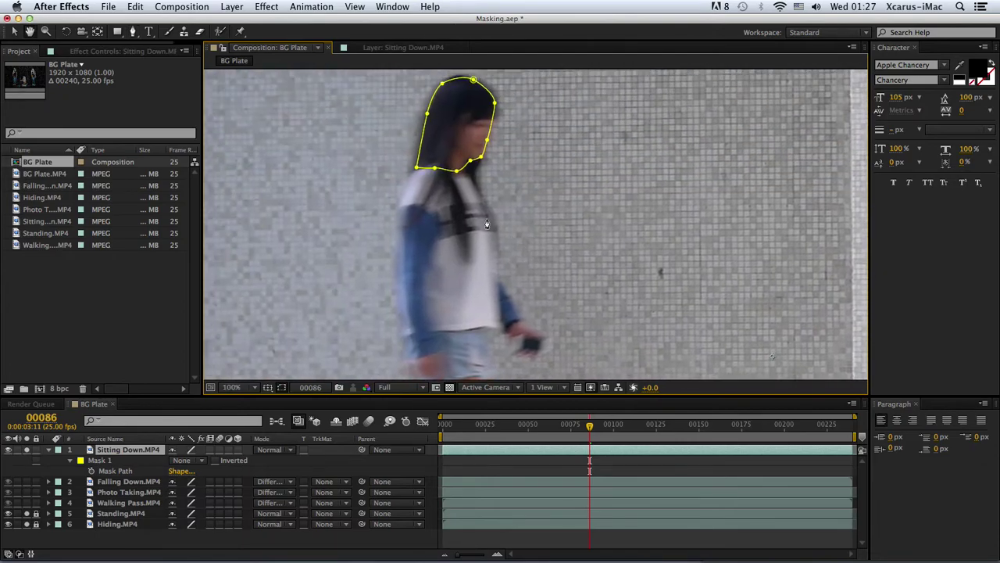
left_click(444, 157)
left_click(472, 179)
left_click(491, 213)
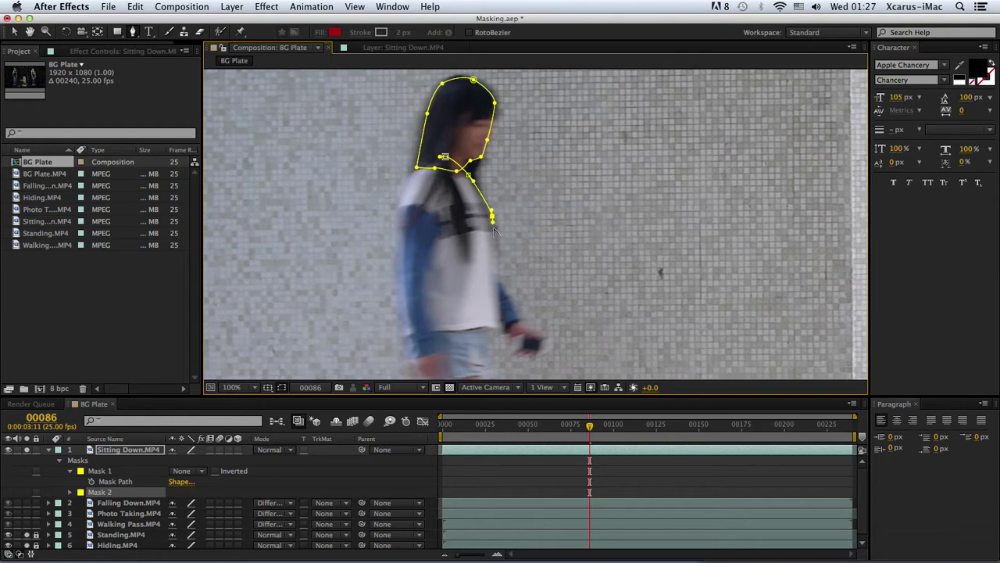
left_click(494, 272)
left_click(497, 327)
scroll(483, 336, "down", 3)
left_click_drag(480, 297, 464, 305)
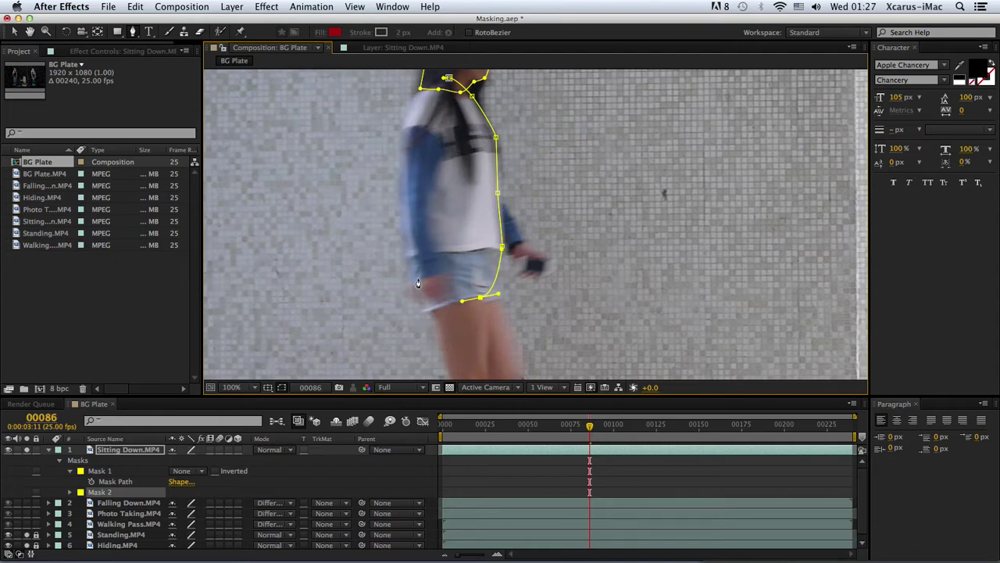
left_click_drag(421, 294, 403, 238)
left_click_drag(402, 118, 403, 111)
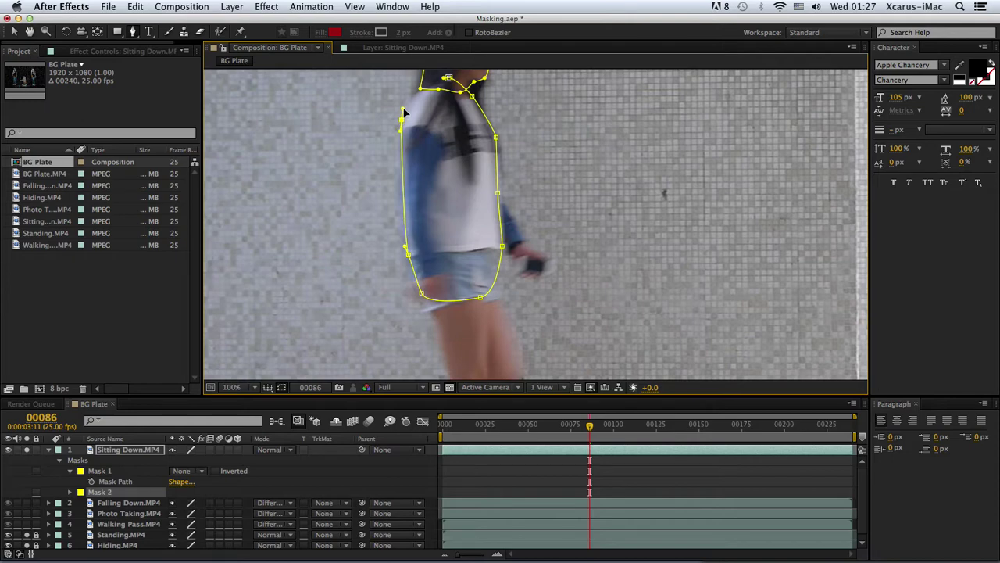
left_click(449, 80)
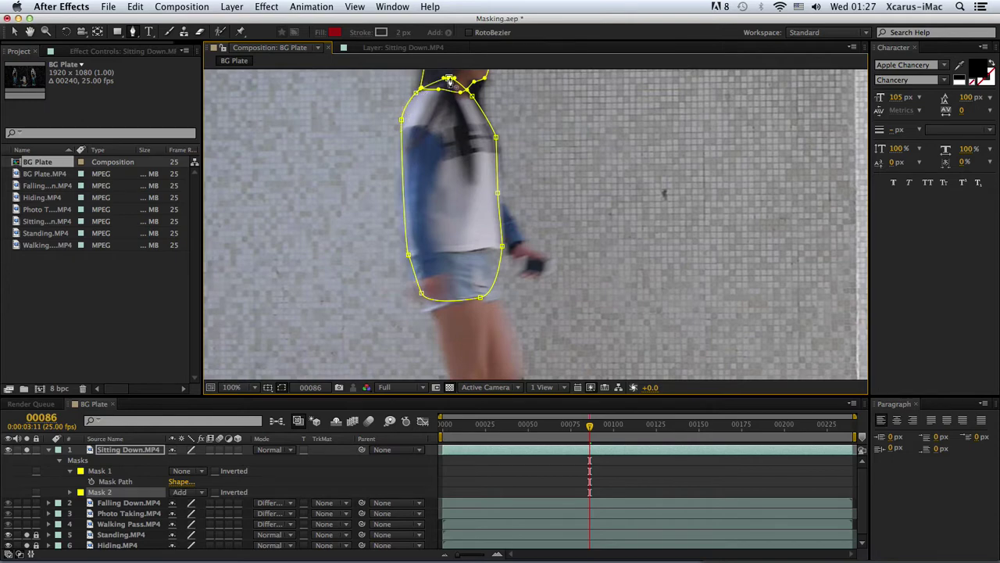
Set Mask 2's mode to None
left_click(201, 491)
left_click(201, 486)
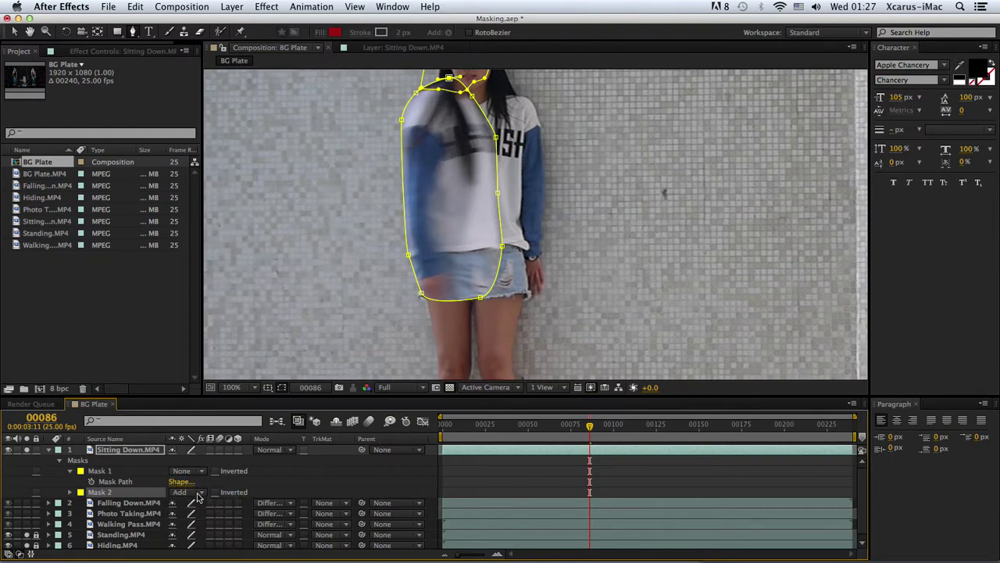
left_click(198, 494)
left_click(186, 476)
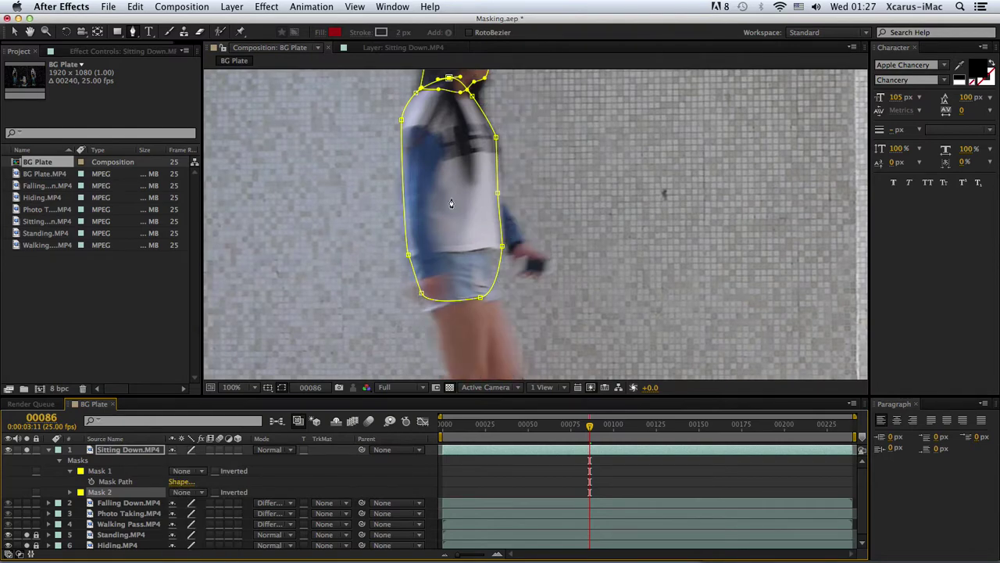
Draw a closed Mask 3 down the near shoulder, arm and side to the shorts
left_click(425, 96)
left_click(444, 115)
left_click(449, 139)
left_click(440, 160)
left_click(432, 180)
left_click(433, 211)
left_click(448, 264)
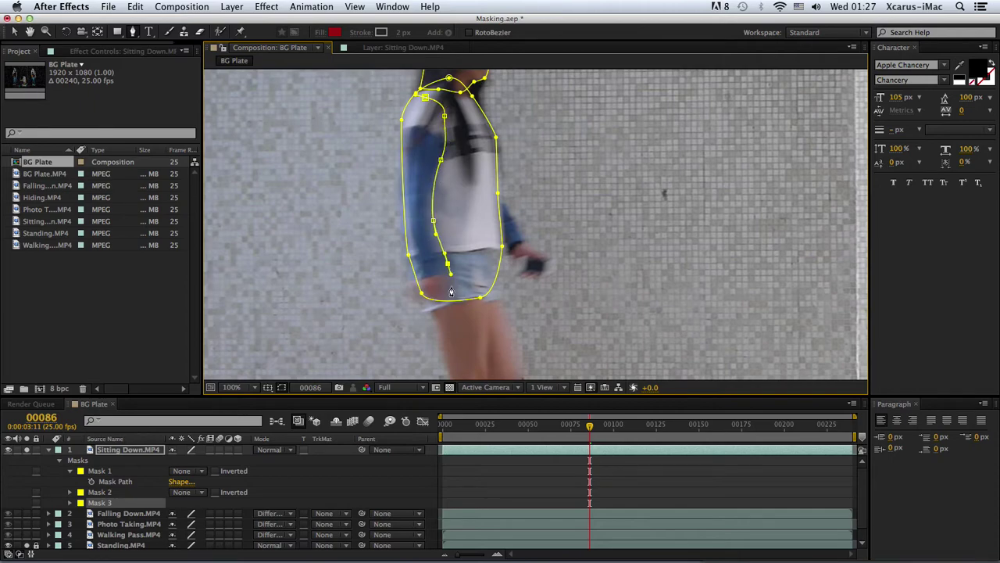
left_click(438, 299)
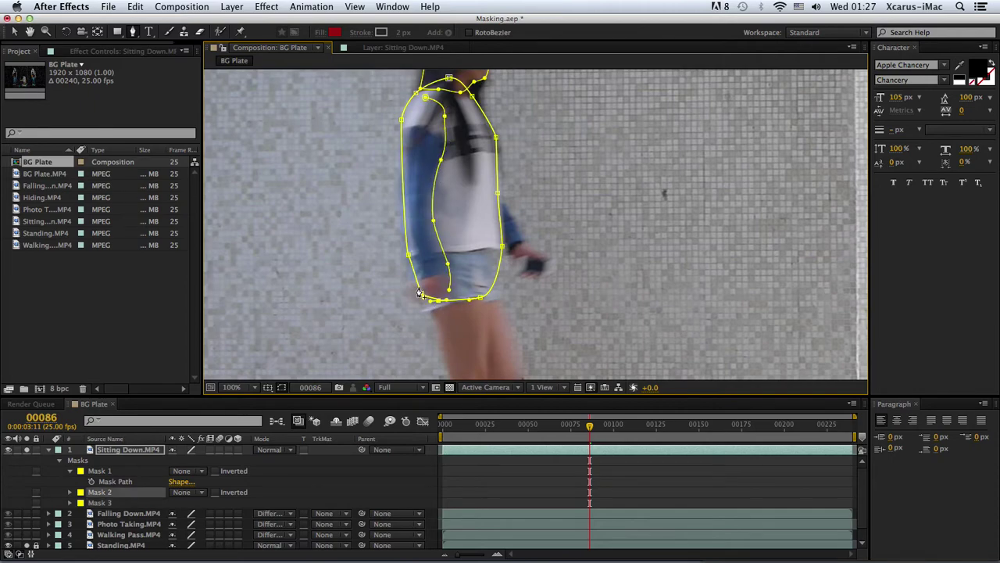
left_click(449, 297)
left_click(434, 303)
left_click_drag(413, 282, 412, 275)
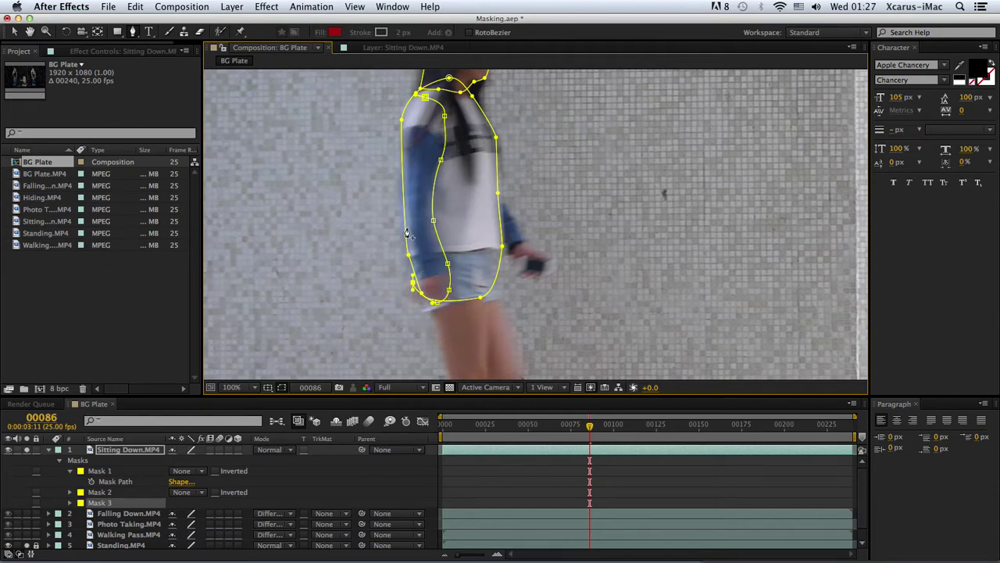
left_click_drag(402, 213, 402, 202)
left_click_drag(406, 142, 409, 131)
left_click(416, 100)
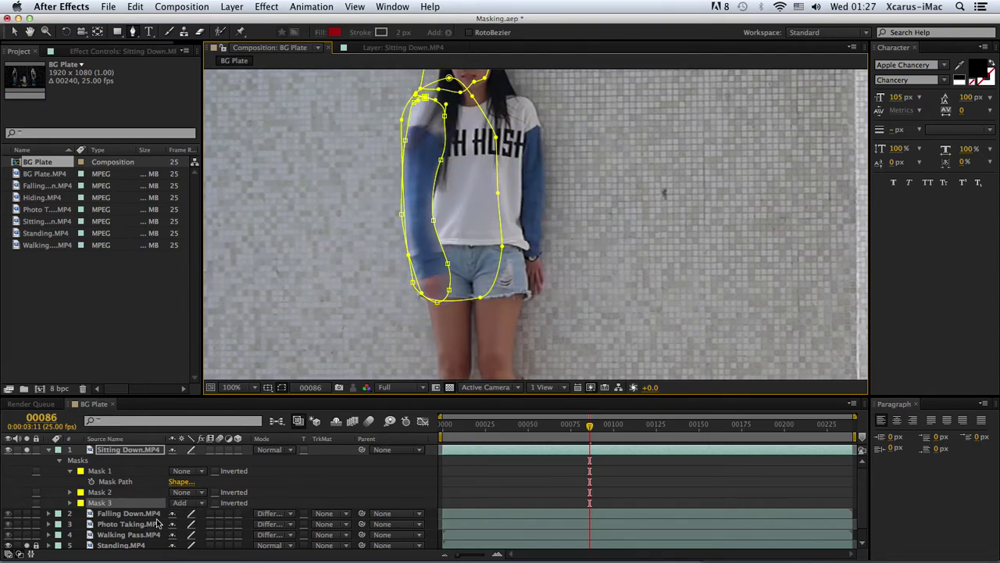
Set Mask 3's mode to None and begin a new mask at the far shoulder
left_click(180, 504)
left_click(195, 474)
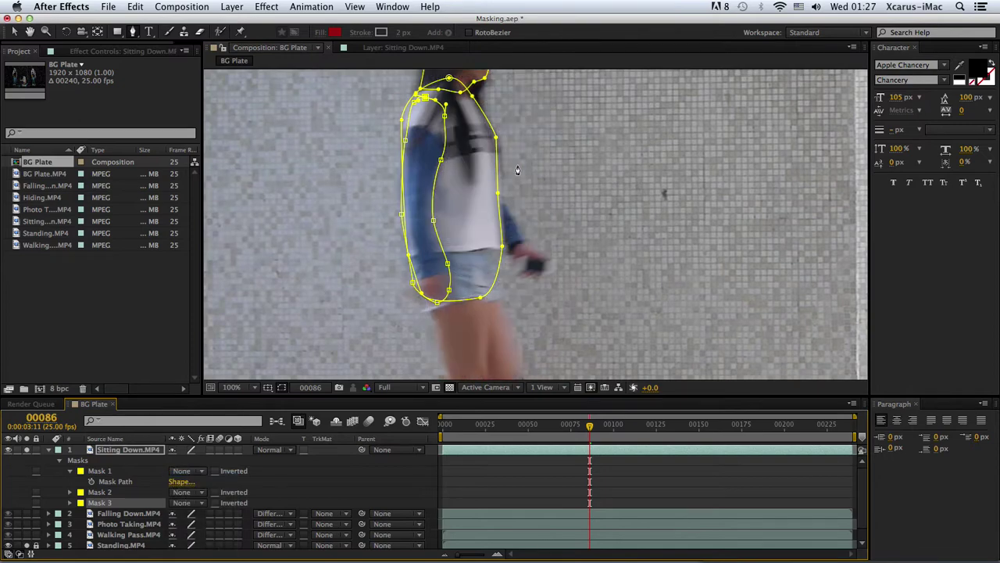
left_click(462, 100)
Trace Mask 4 from the shoulder down the far arm and around the phone hand
left_click(490, 115)
left_click(498, 135)
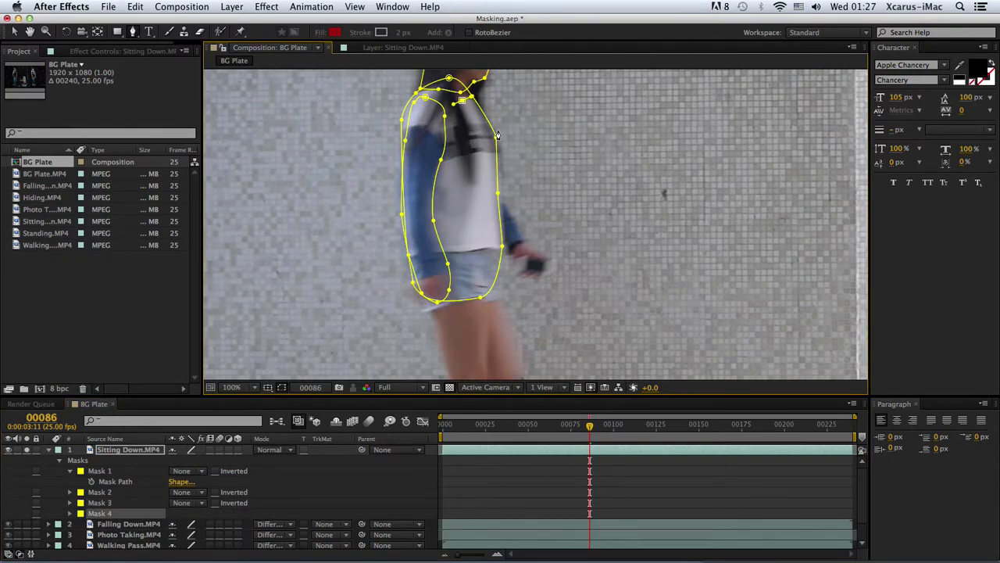
left_click(483, 120)
left_click(493, 134)
left_click(495, 163)
left_click(518, 228)
left_click(528, 242)
left_click(540, 253)
left_click(554, 261)
left_click(544, 275)
left_click(531, 276)
Bring Mask 4 back up the inner arm and close it at the first point
left_click(513, 259)
left_click(508, 249)
left_click(490, 227)
left_click(475, 178)
left_click(461, 127)
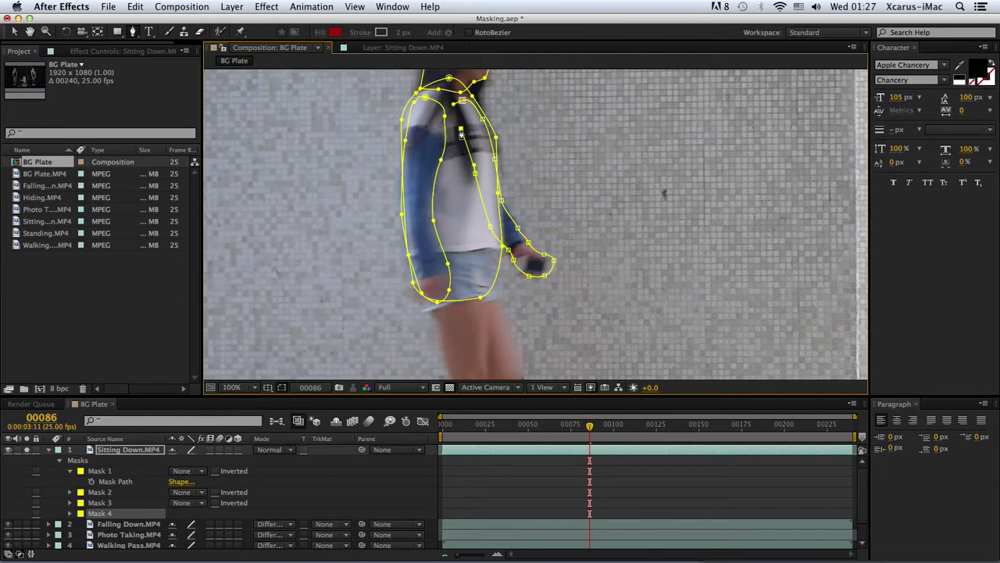
left_click(462, 101)
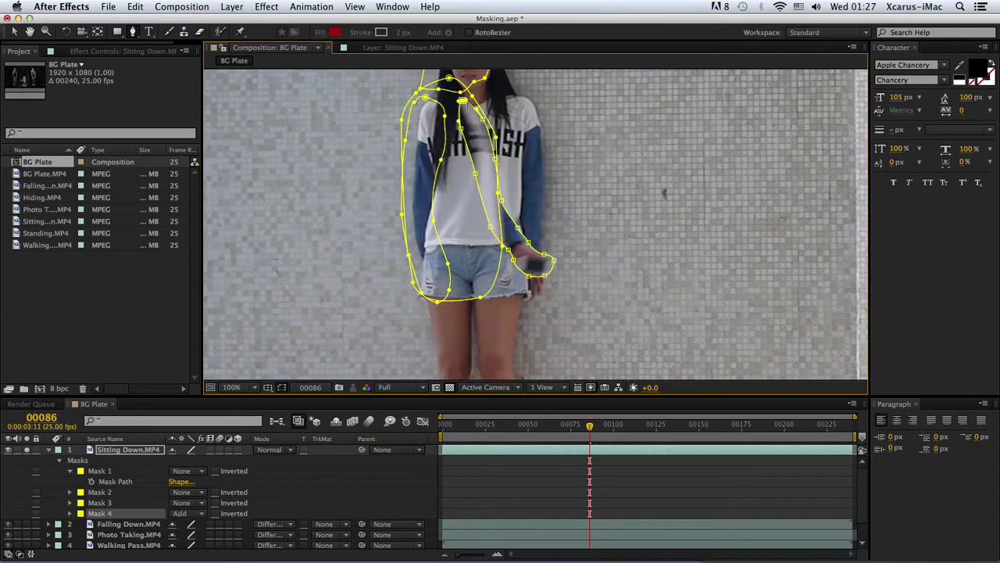
Try Subtract on Mask 4, then leave its mode at None
left_click(202, 513)
left_click(201, 499)
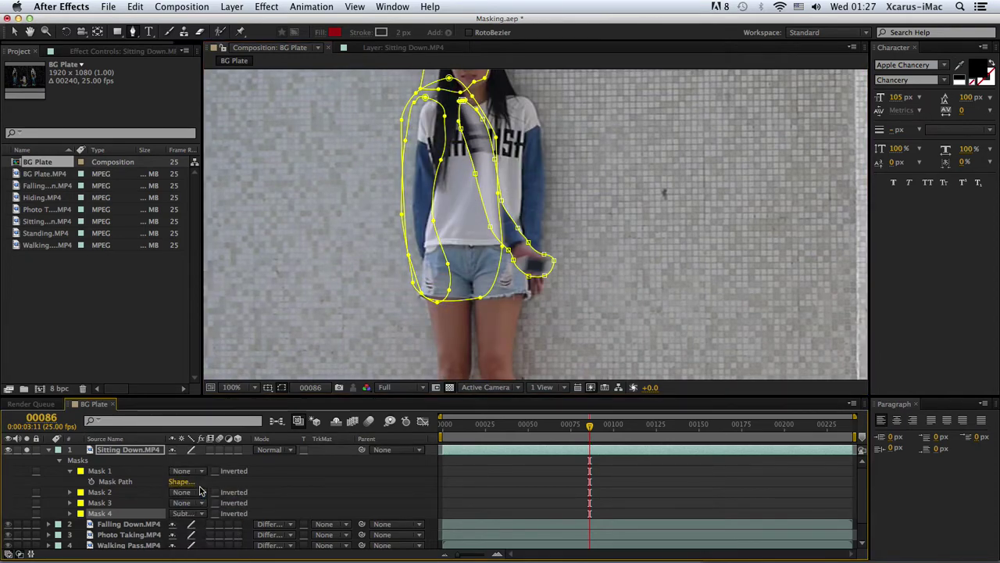
left_click(200, 513)
left_click(191, 476)
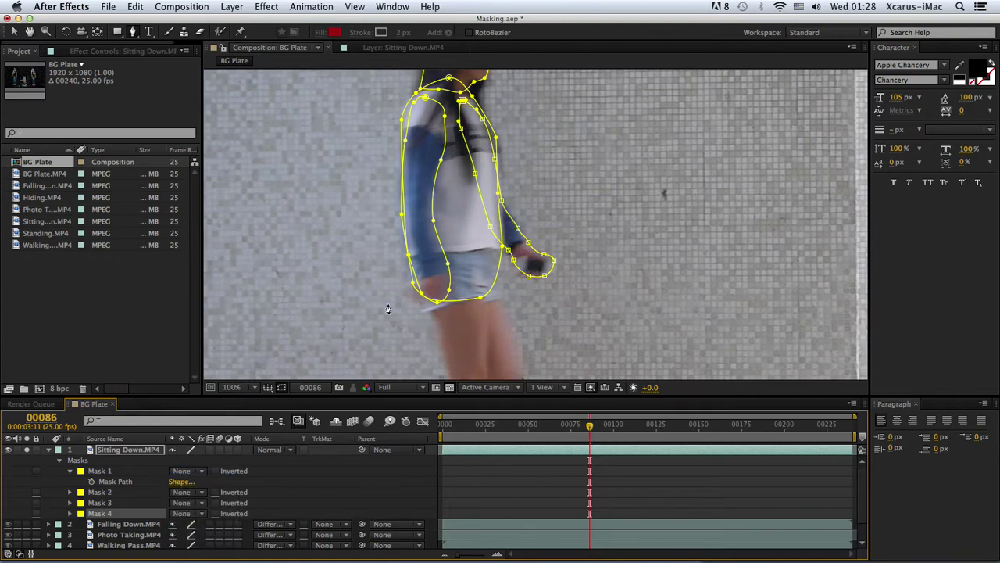
scroll(468, 281, "down", 5)
scroll(472, 262, "down", 3)
With the Pen tool, start Mask 5 at the shorts and trace the front leg to the shoe's toe
key("g")
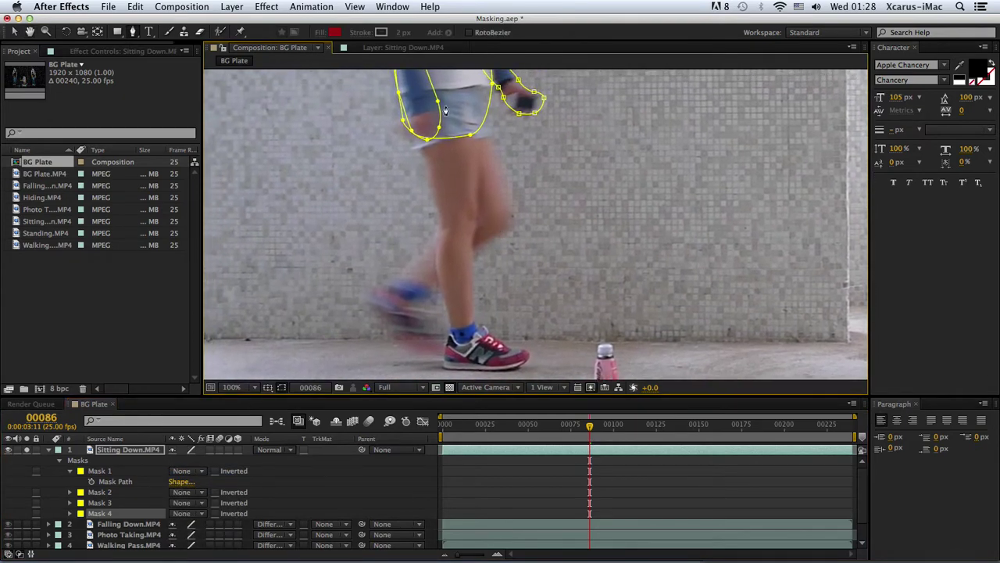
left_click(439, 91)
left_click_drag(473, 133, 473, 171)
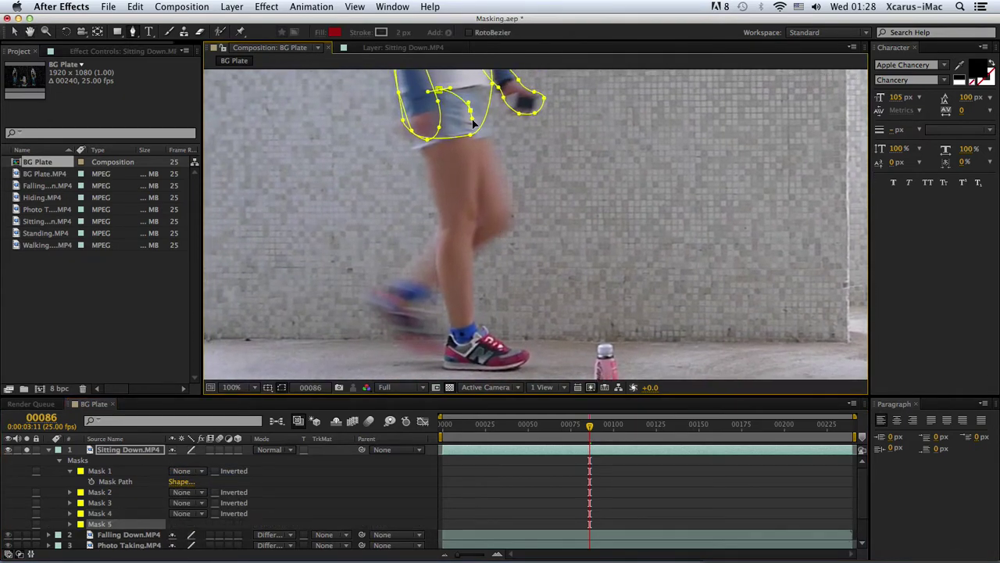
left_click(476, 218)
left_click_drag(476, 246, 475, 257)
left_click_drag(474, 297, 474, 310)
left_click(475, 320)
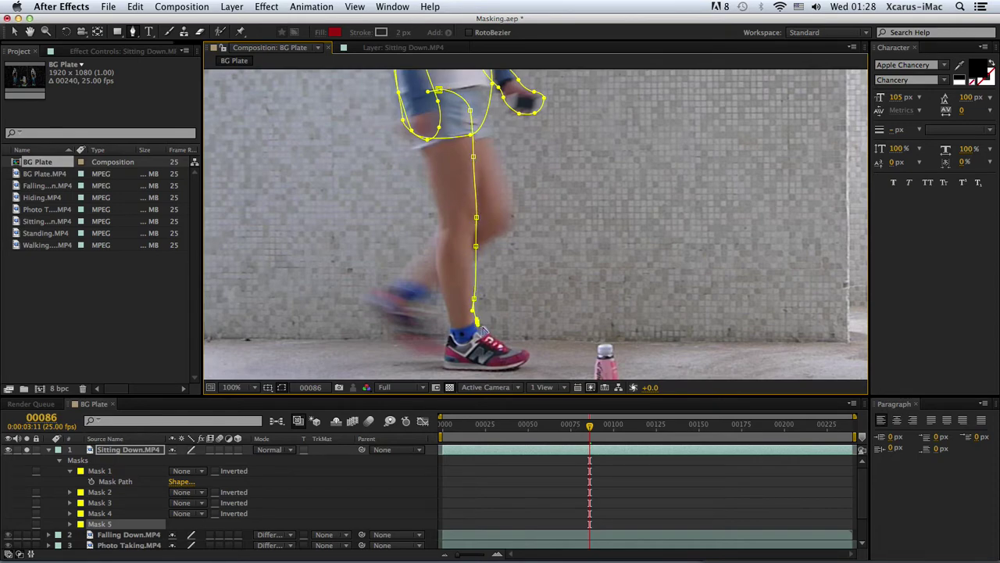
left_click(503, 344)
left_click(530, 353)
Outline under the shoe and up the back of the leg, closing Mask 5
left_click(513, 375)
scroll(509, 371, "down", 1)
left_click_drag(480, 365, 473, 366)
left_click(444, 361)
left_click_drag(447, 331, 450, 317)
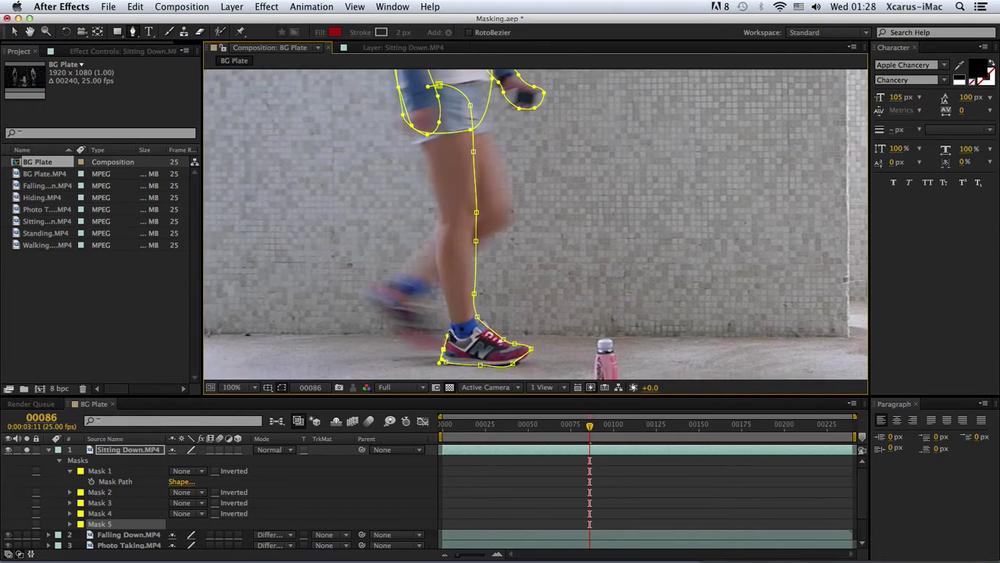
left_click(437, 273)
left_click(435, 234)
left_click(440, 217)
left_click(430, 178)
left_click(422, 153)
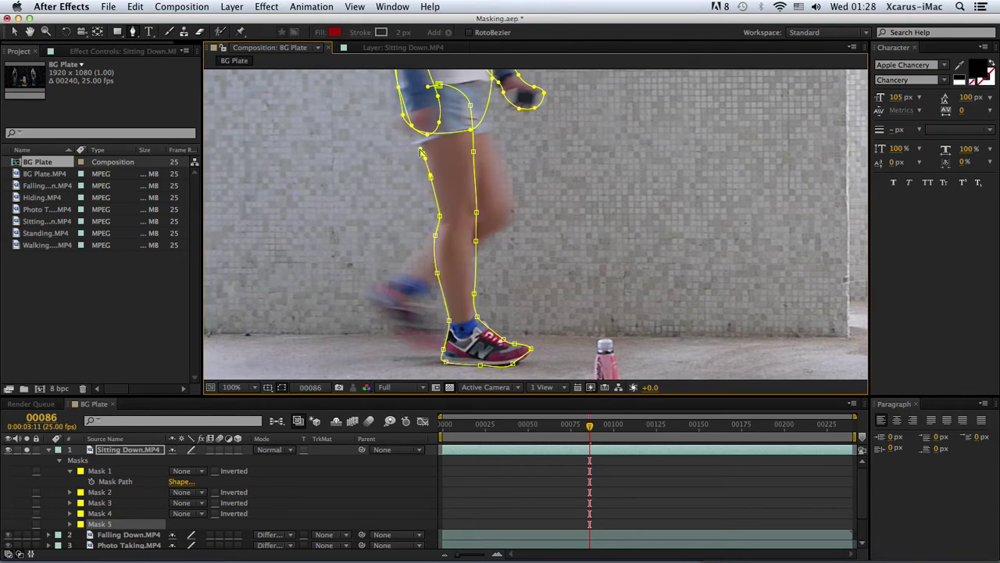
left_click(406, 99)
left_click(439, 87)
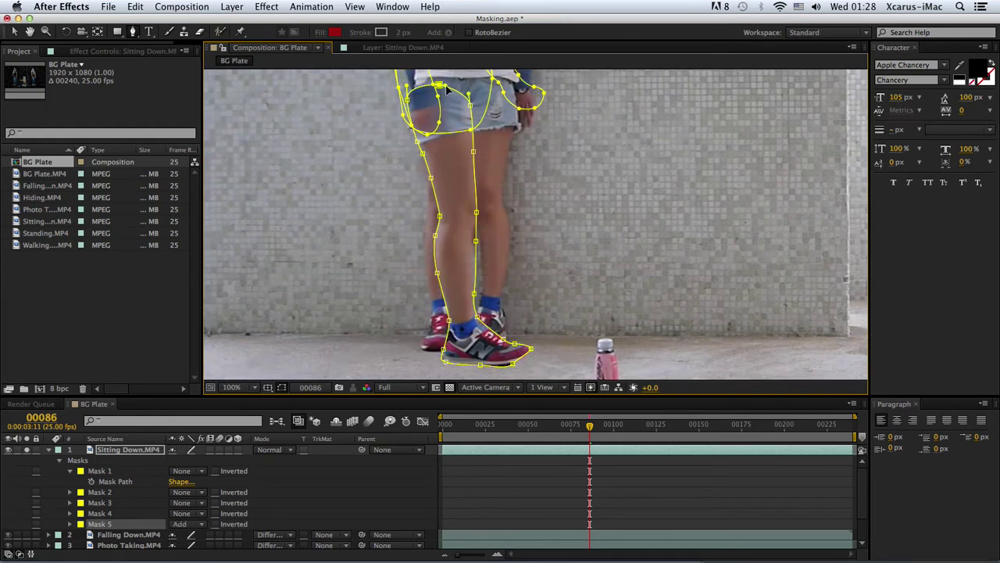
Set Mask 5's mode to None and place Mask 6's first points atop the back leg
left_click(188, 524)
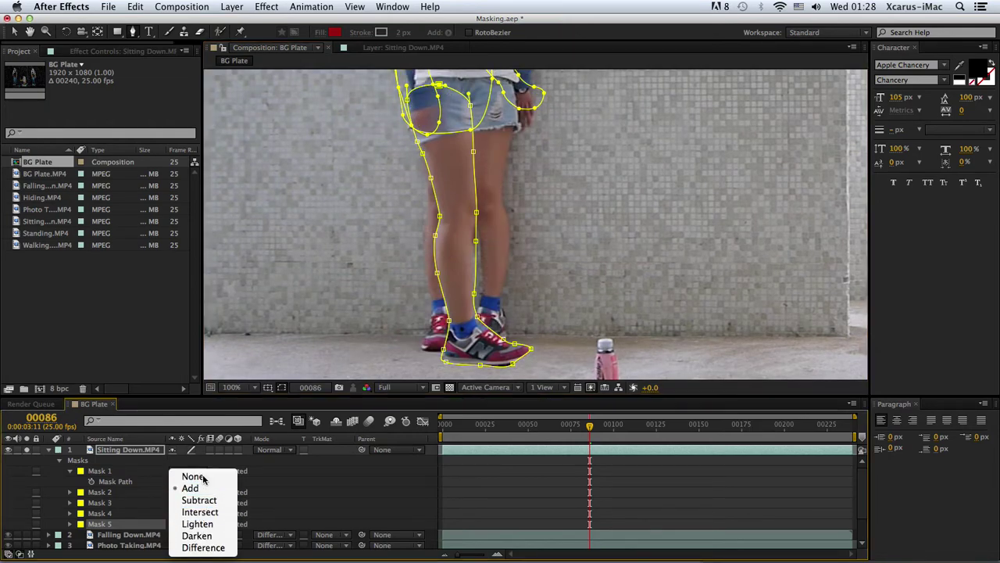
left_click(195, 473)
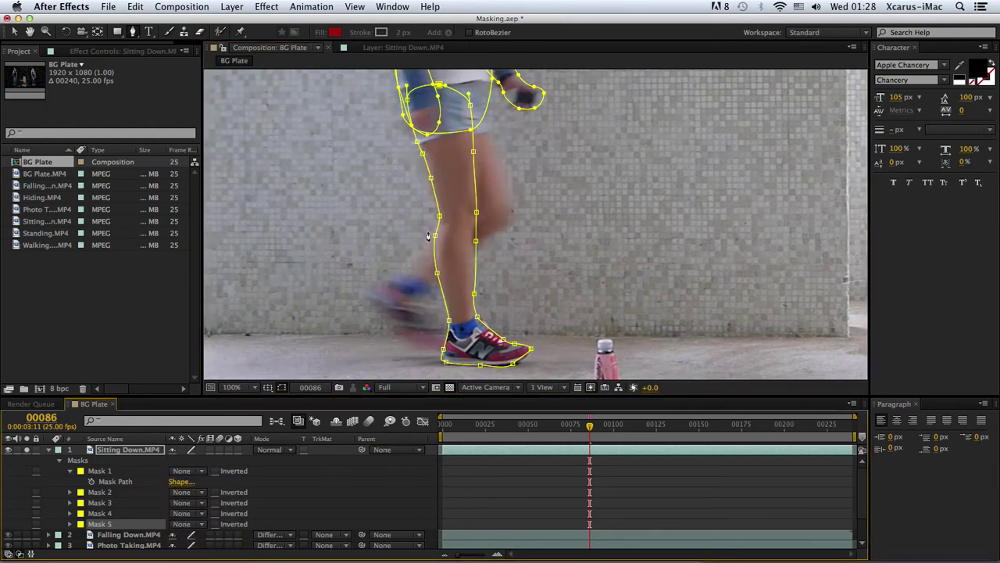
left_click(454, 83)
left_click(491, 81)
left_click(492, 116)
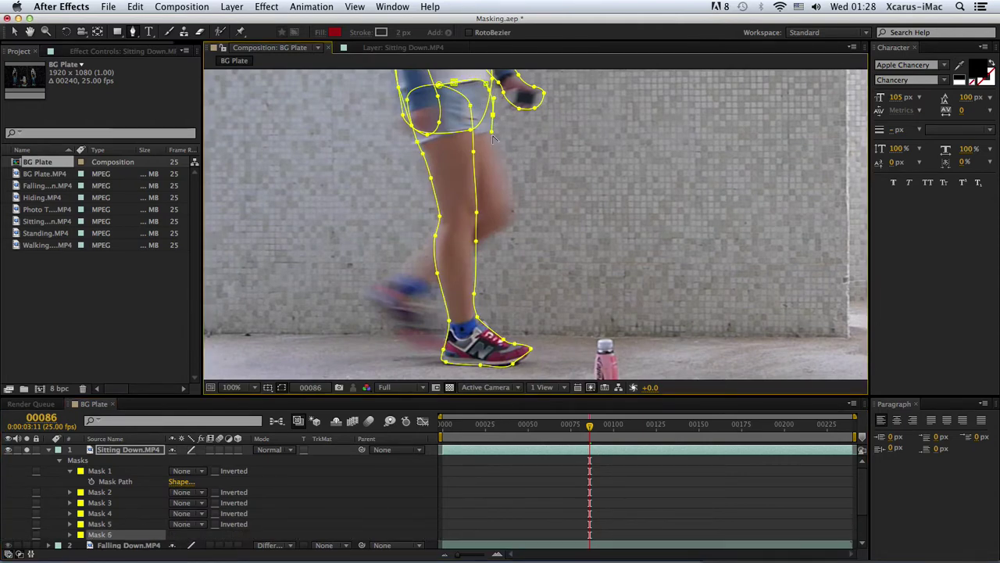
Trace Mask 6 past the knee and down the shin to the heel, undoing one stray point
left_click(501, 166)
left_click(506, 208)
key("ctrl+z")
left_click(507, 188)
left_click(512, 219)
left_click(485, 235)
left_click(477, 242)
left_click(444, 268)
left_click(436, 277)
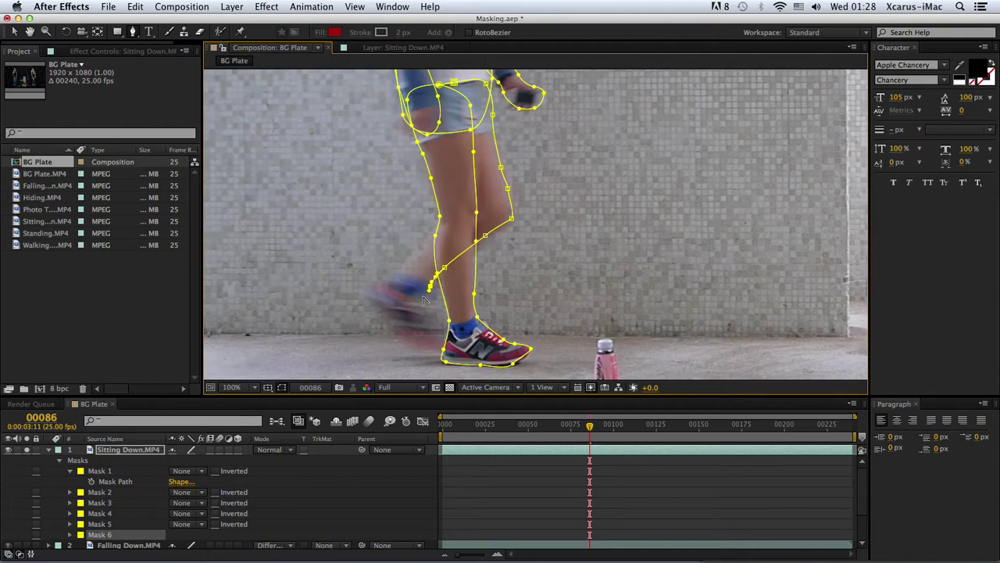
left_click(425, 298)
left_click(445, 321)
left_click(420, 344)
left_click(410, 341)
Outline the blurred back foot and run Mask 6 back up the shin
left_click(407, 339)
left_click(383, 309)
left_click(370, 288)
left_click(378, 280)
left_click(388, 276)
left_click(405, 260)
left_click(422, 245)
left_click(437, 230)
left_click(448, 214)
left_click(456, 208)
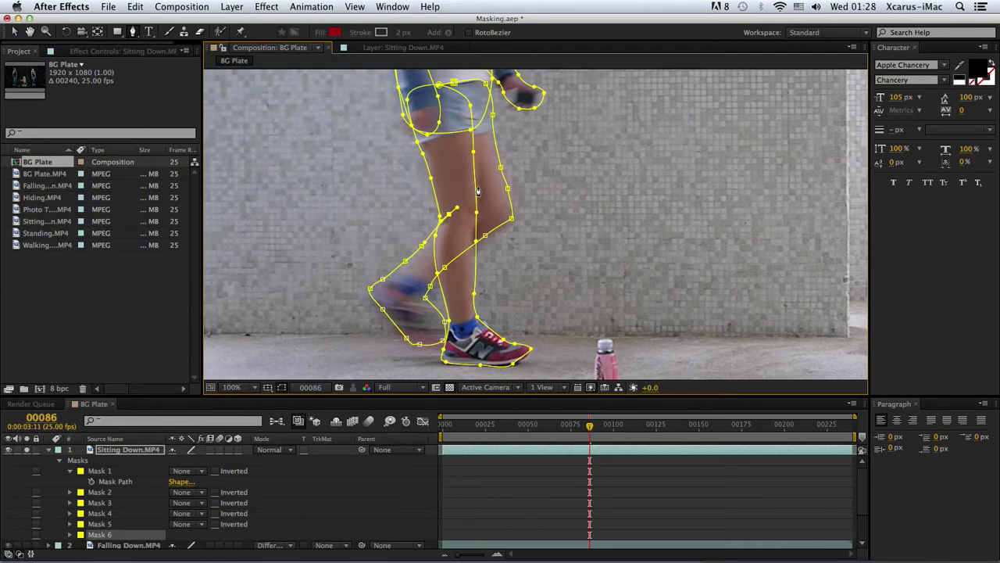
Trace Mask 6 up the inner thigh and close it on the first vertex
left_click(474, 184)
left_click(471, 147)
left_click(457, 143)
left_click(456, 86)
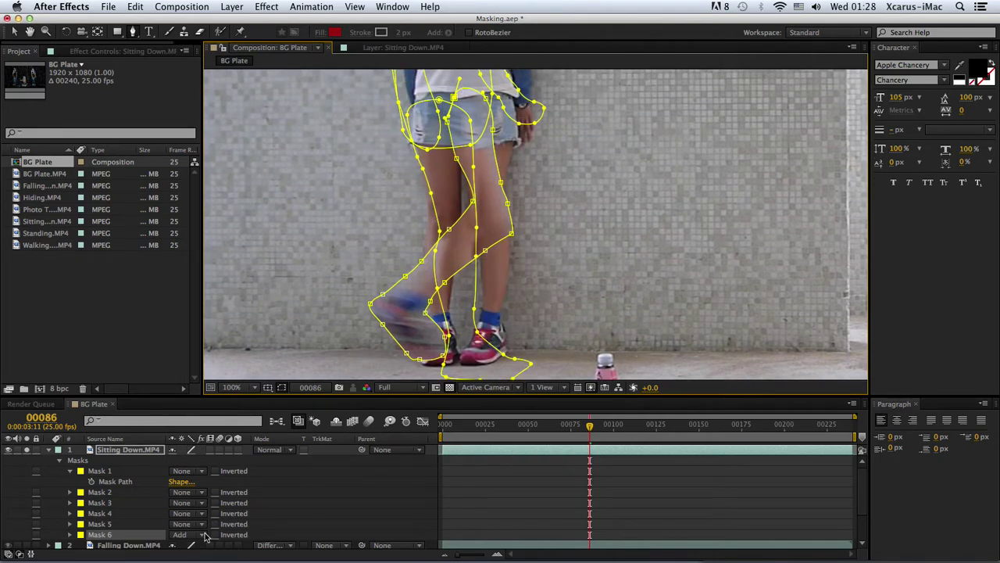
left_click(201, 535)
Set Mask 6 to None and zoom the composition to 50% to frame the walking figure
left_click(193, 477)
left_click(26, 516)
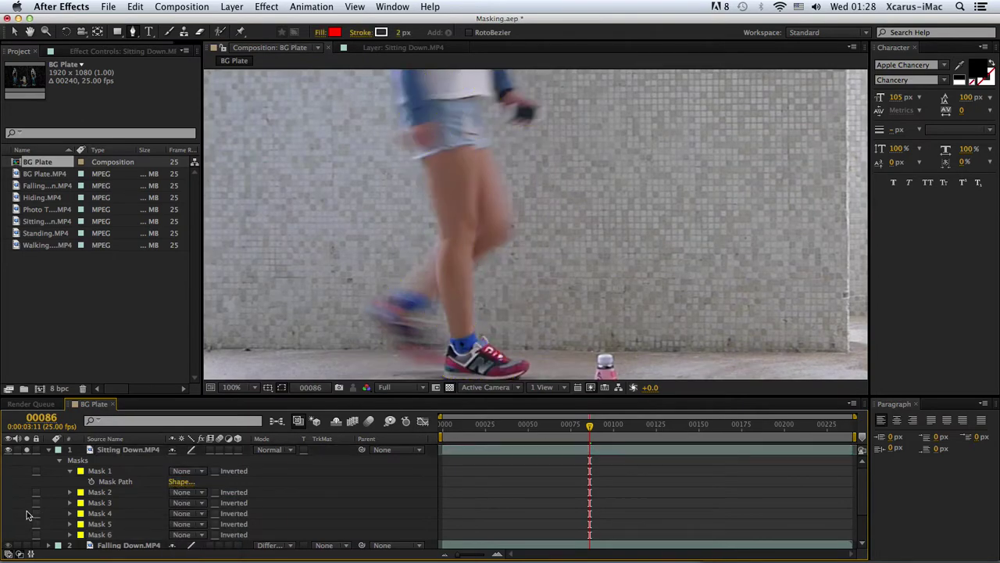
left_click(115, 450)
key("comma")
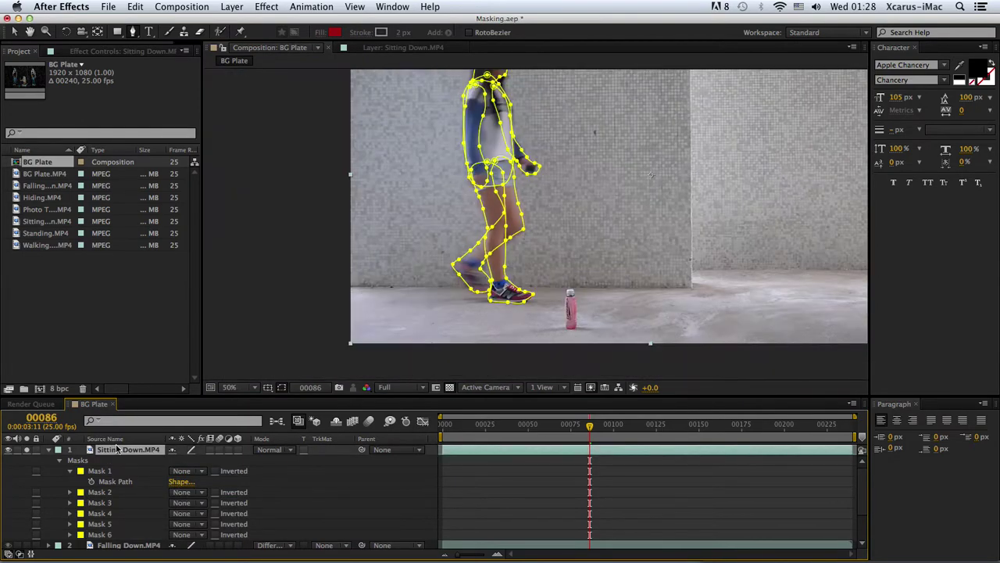
mouse_move(534, 228)
left_mouse_down()
mouse_move(501, 261)
mouse_move(460, 271)
left_mouse_up()
key("g")
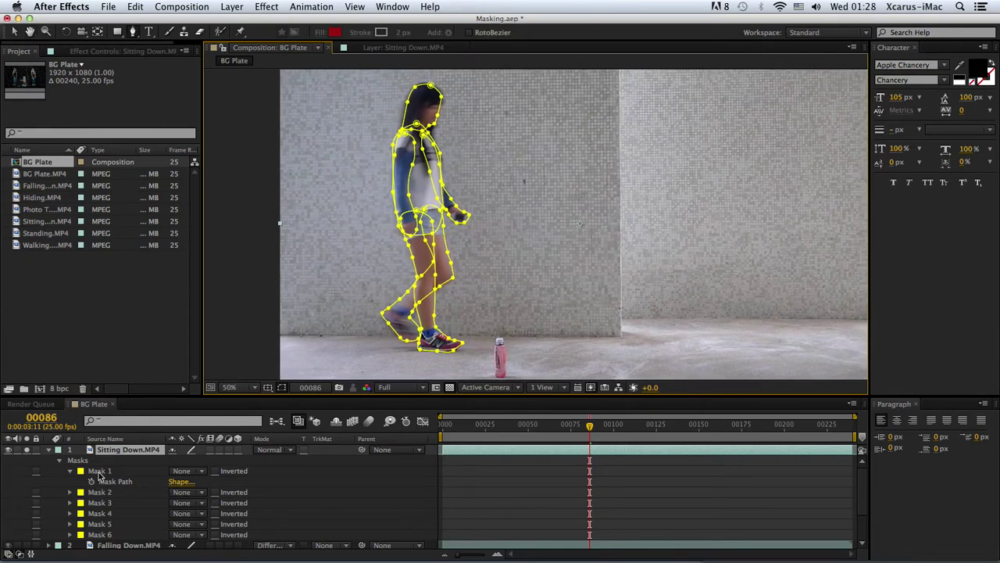
Colour Mask 1 red and Mask 2 orange
left_click(69, 471)
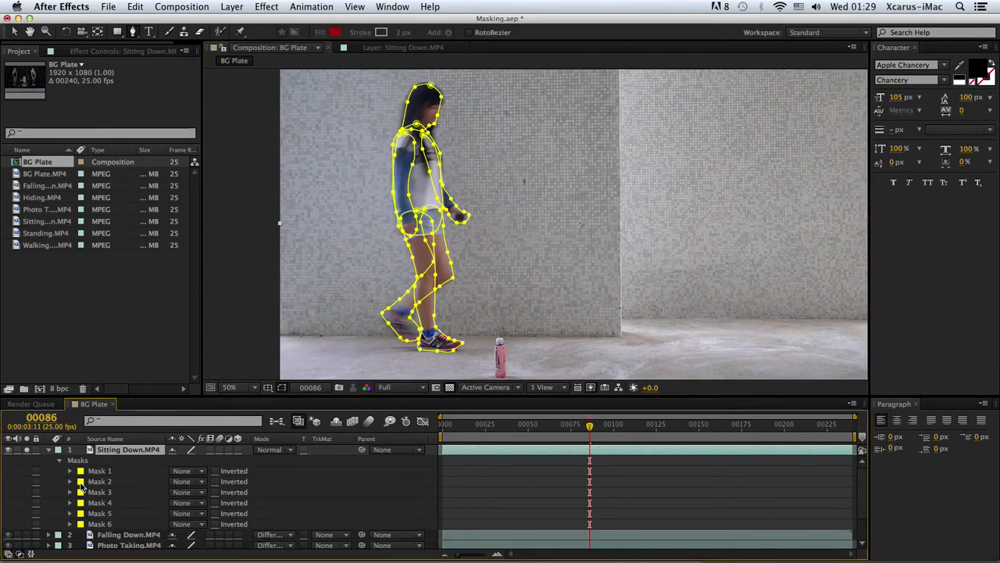
left_click(80, 471)
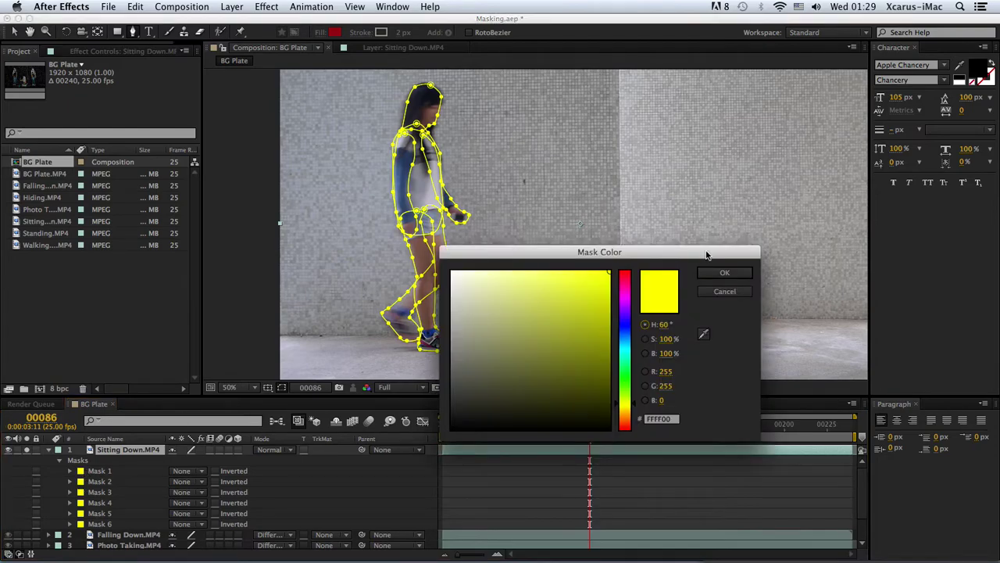
mouse_move(626, 288)
left_mouse_down()
mouse_move(670, 231)
mouse_move(433, 291)
left_mouse_up()
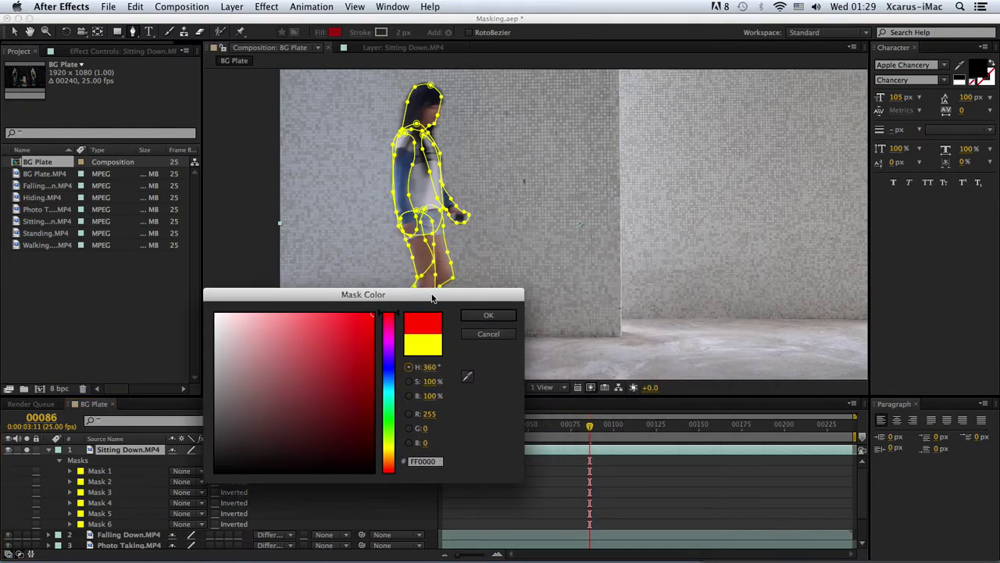
left_click(488, 311)
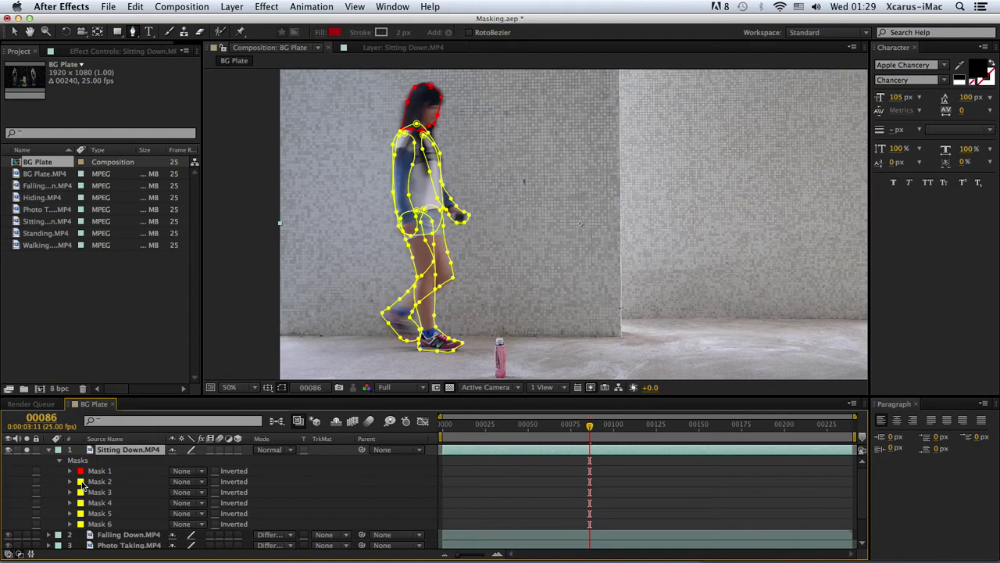
left_click(80, 481)
left_click(392, 464)
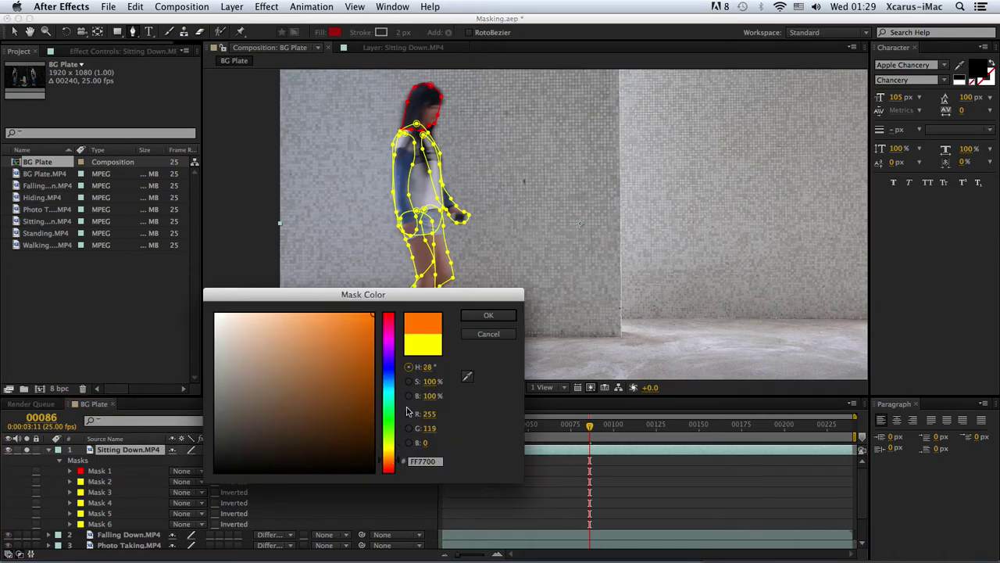
left_click(500, 315)
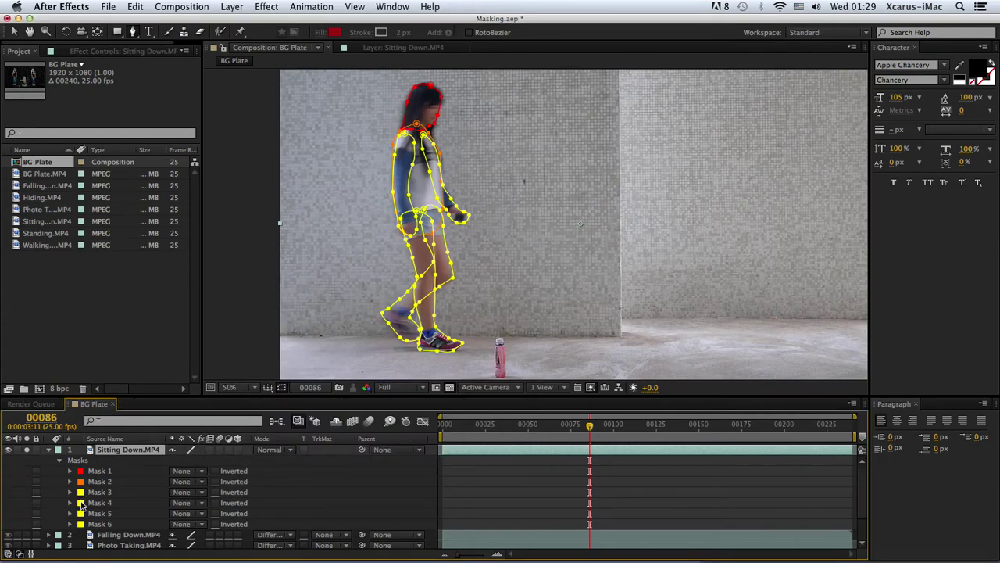
Colour Mask 4 green, Mask 5 blue and Mask 6 purple
left_click(81, 503)
left_click(388, 416)
left_click(486, 317)
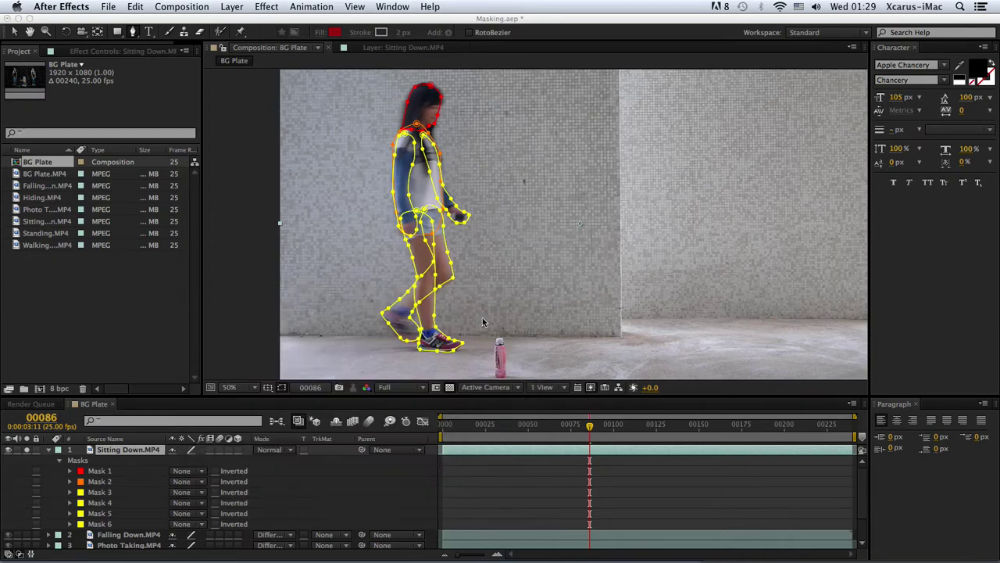
left_click(80, 513)
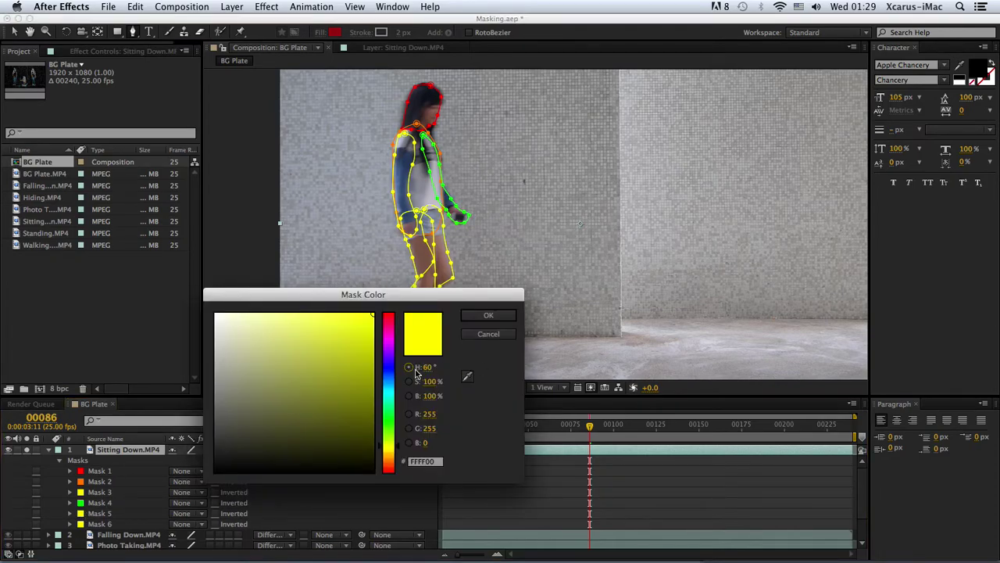
left_click(388, 375)
left_click(488, 316)
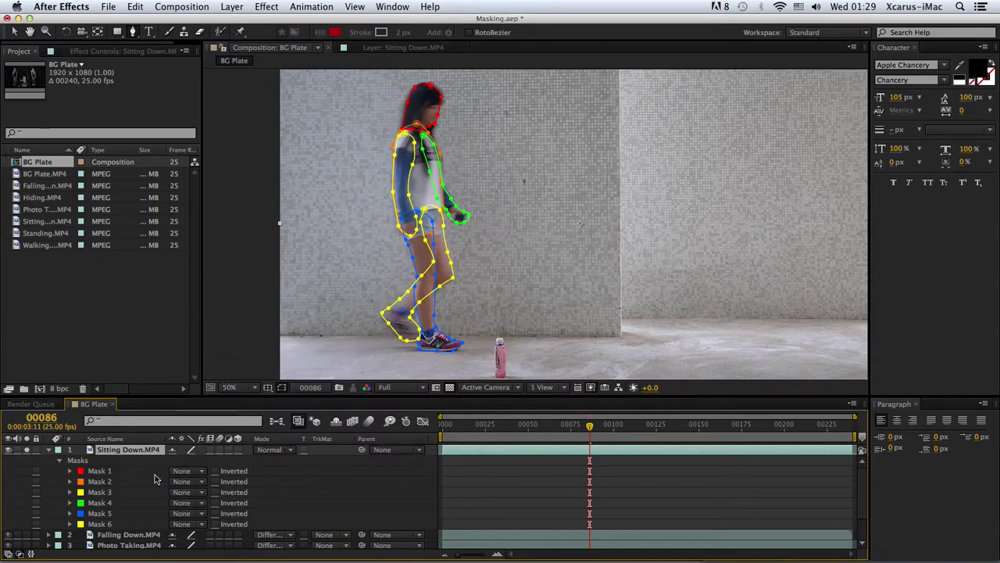
left_click(81, 524)
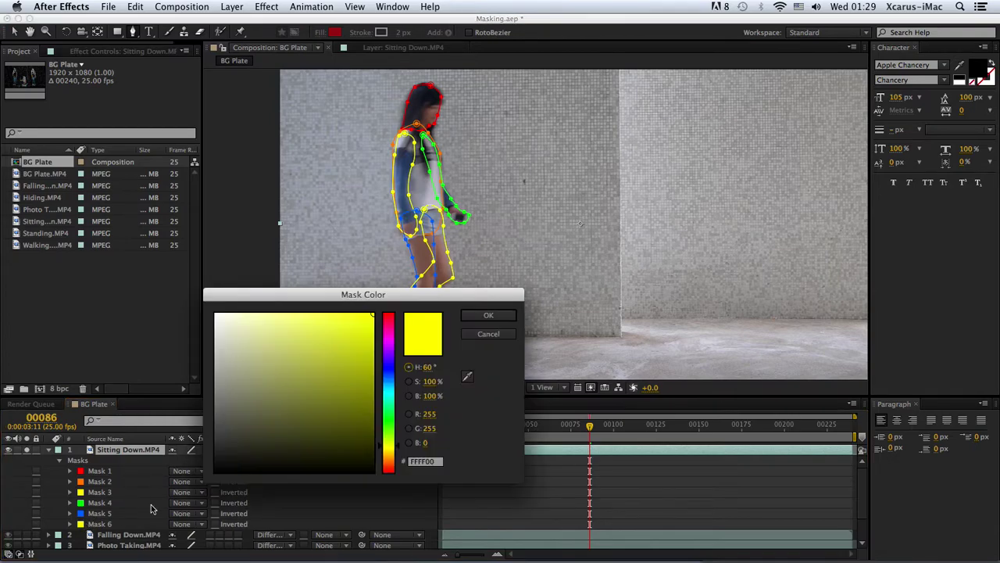
left_click(391, 348)
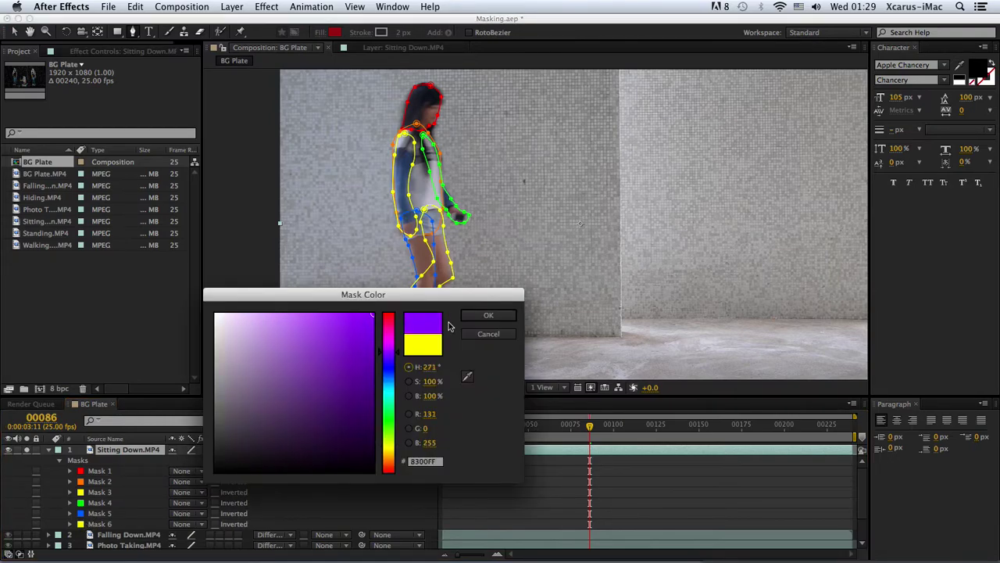
left_click(470, 317)
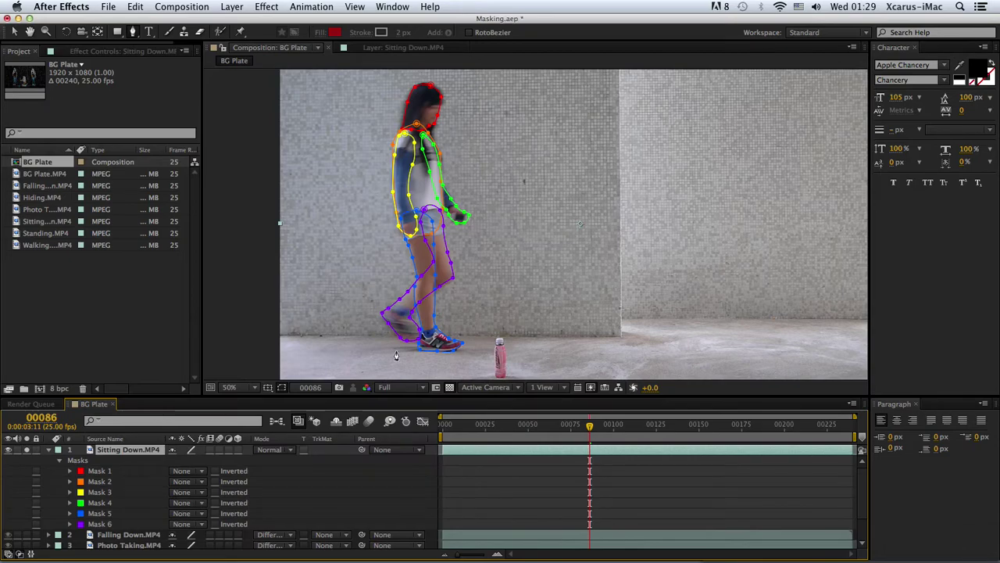
Change Mask 2's colour from orange to yellow-orange
left_click(80, 481)
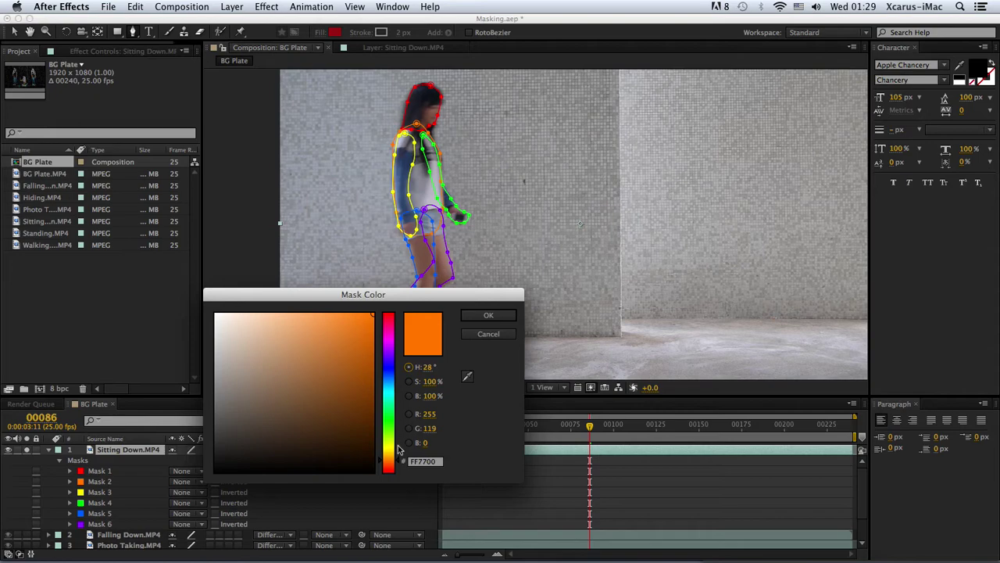
left_click_drag(383, 463, 384, 453)
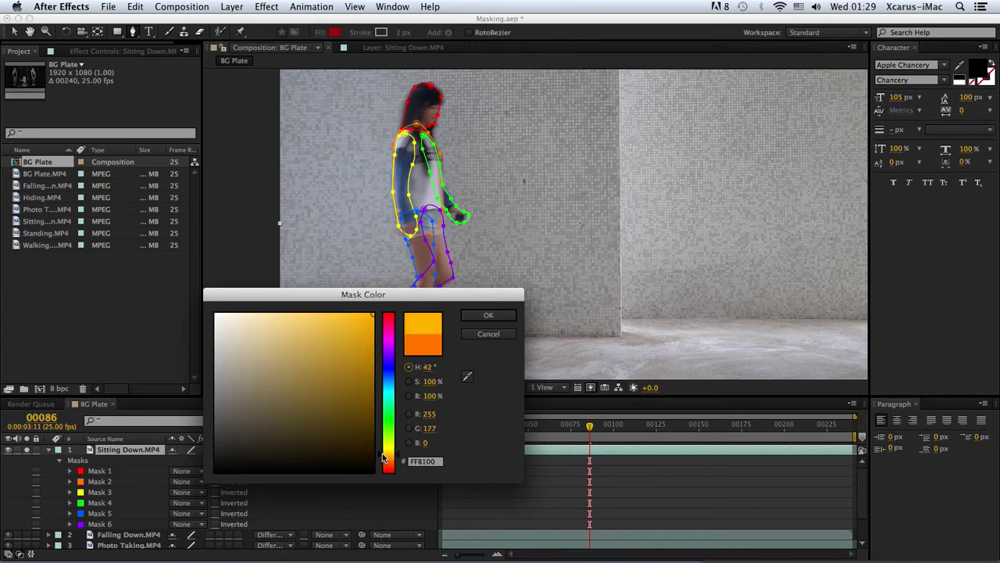
left_click(487, 316)
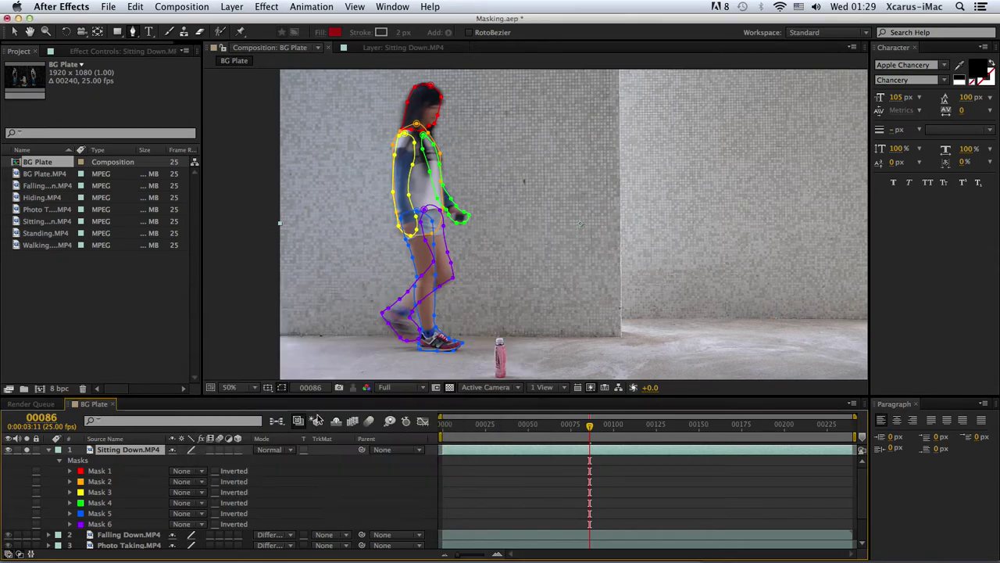
left_click(107, 473)
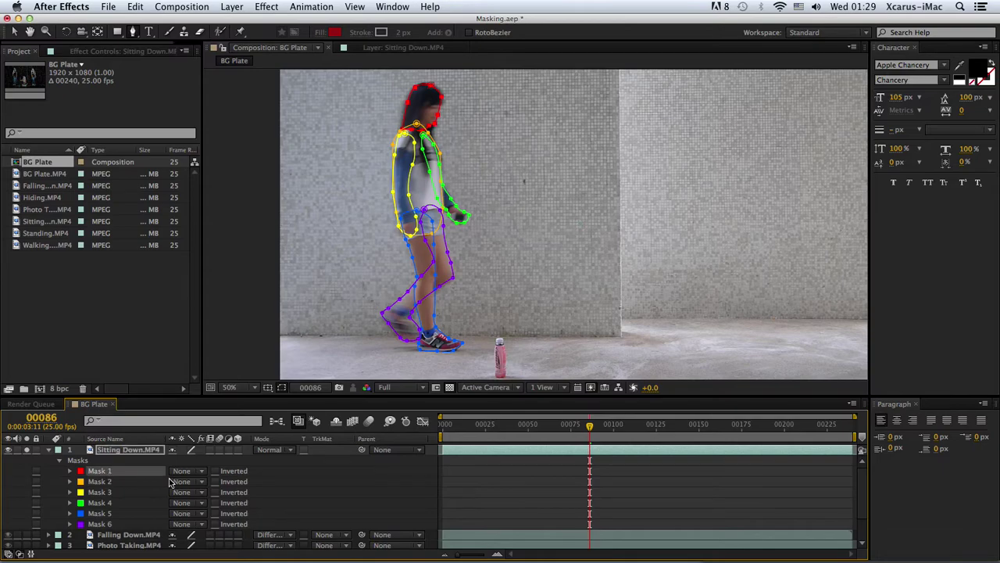
Rename Masks 1, 2 and 3 to Head, Body and ArmR
key("Return")
type("Head")
key("Return")
left_click(100, 486)
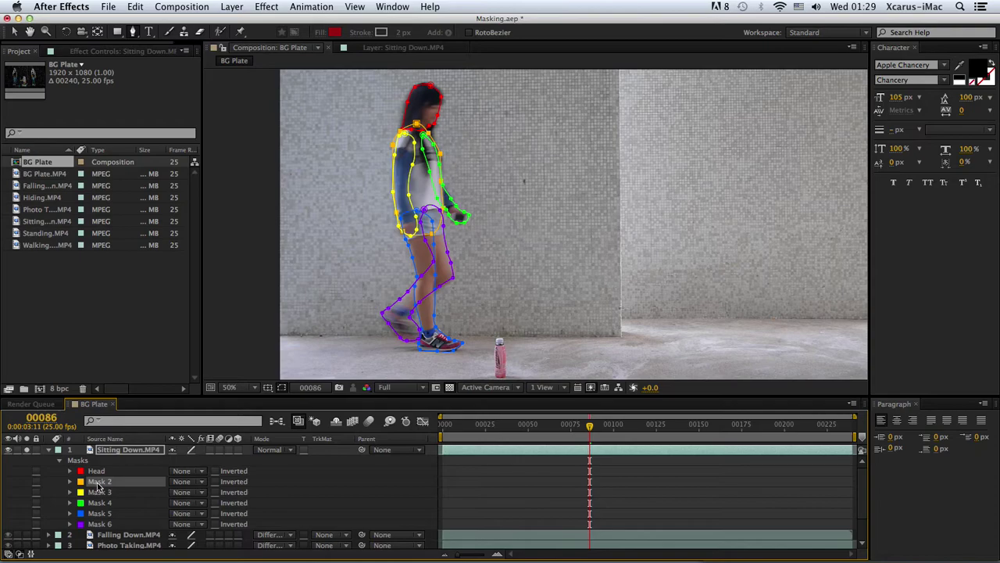
key("Return")
type("Bo")
key("Return")
left_click(99, 493)
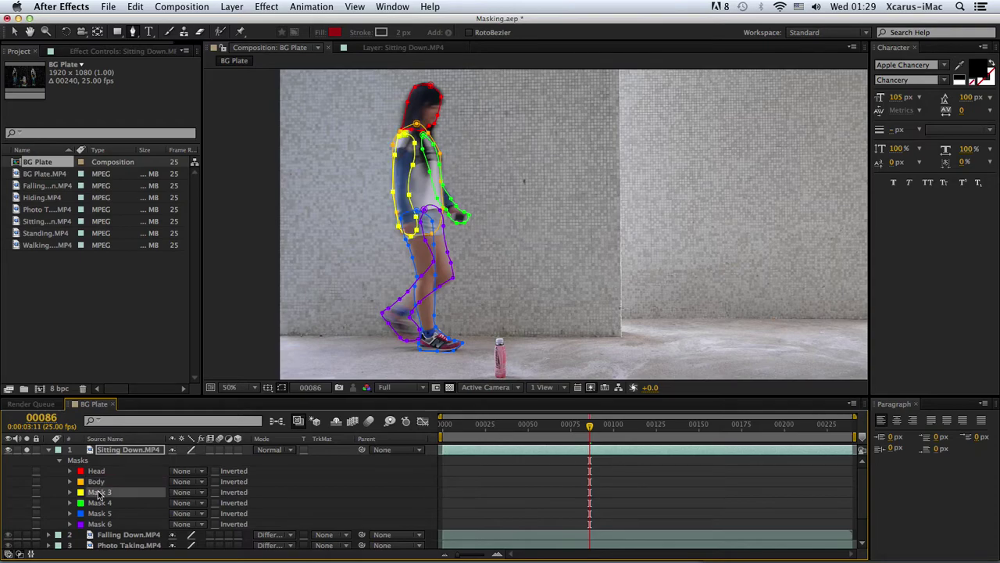
key("Return")
type("ArmR")
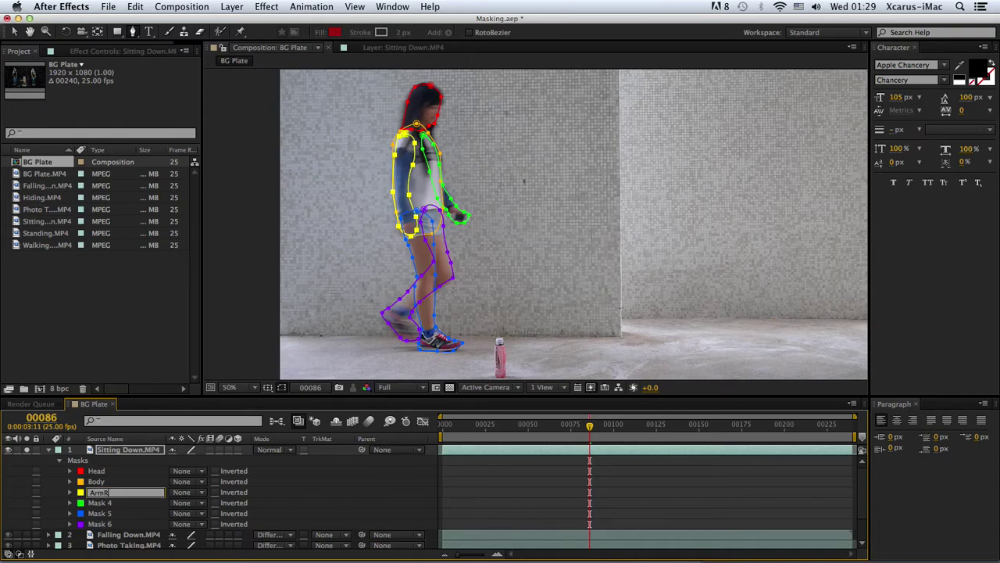
key("Return")
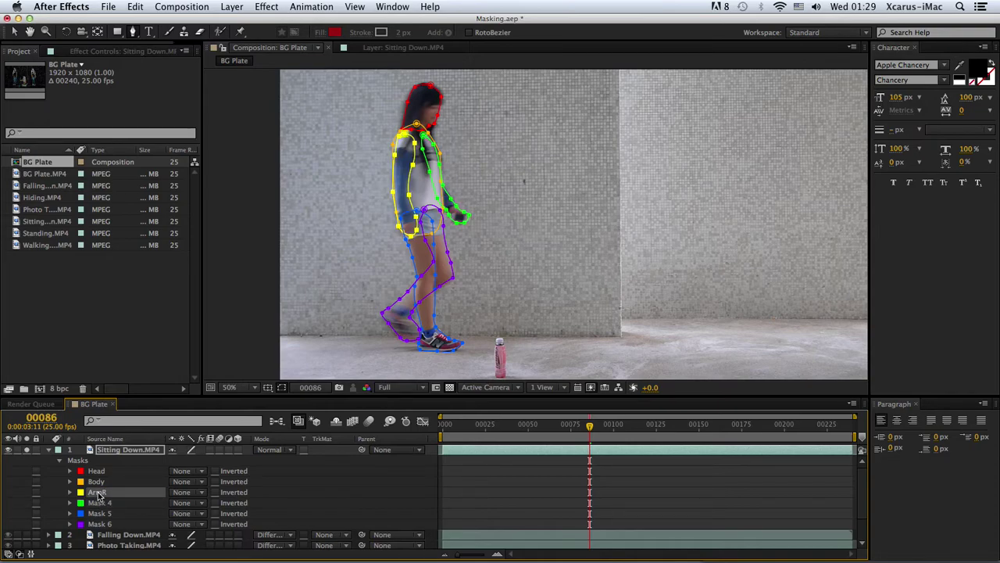
Rename Masks 4, 5 and 6 to ArmL, LegR and LegL
left_click(100, 504)
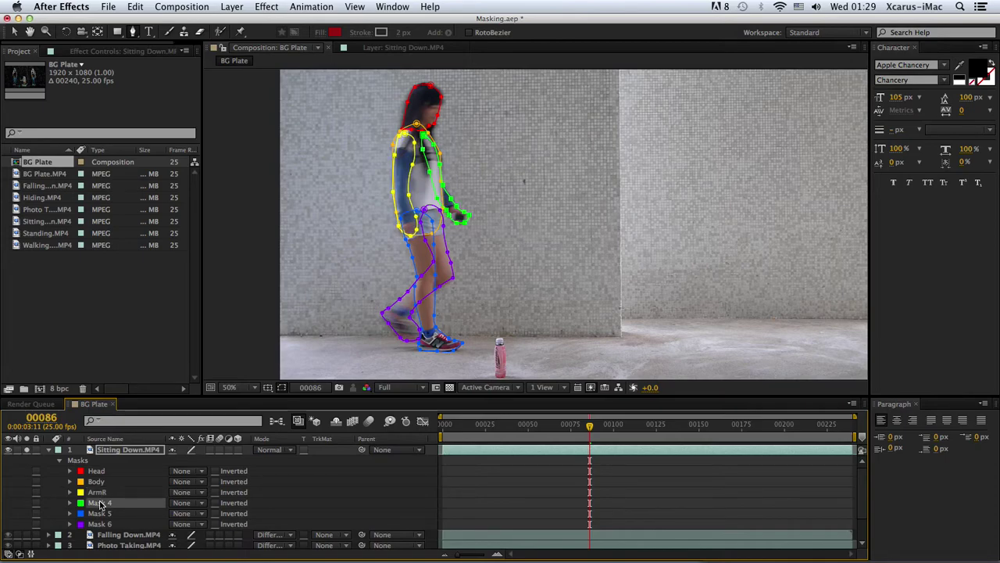
key("Return")
type("ArmL")
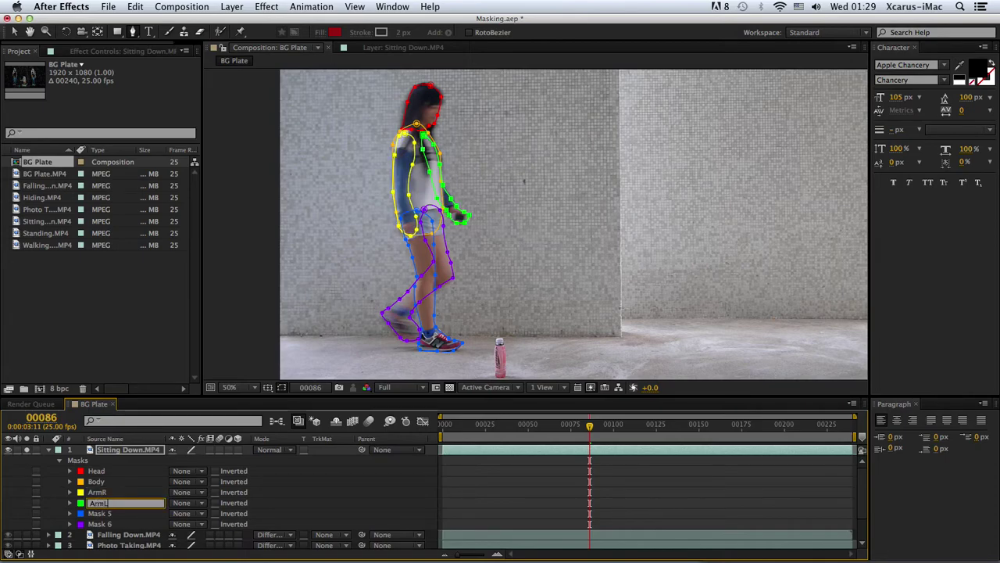
key("Return")
left_click(106, 514)
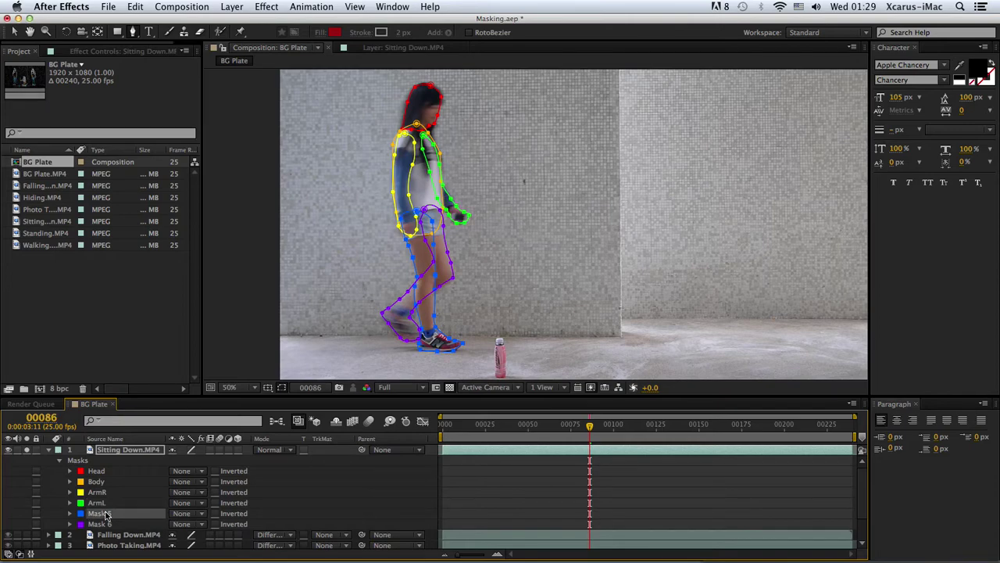
key("Return")
type("LegR")
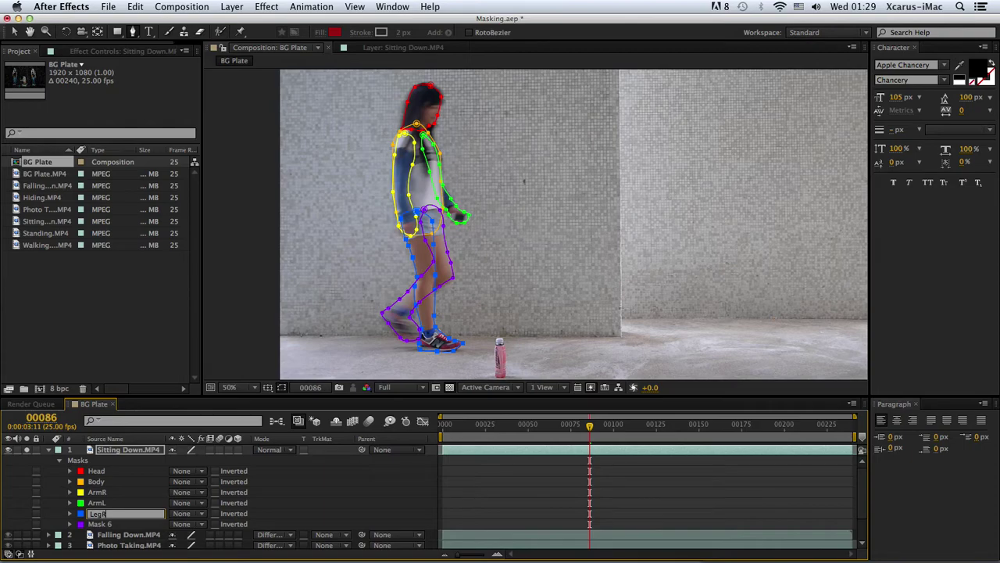
key("Return")
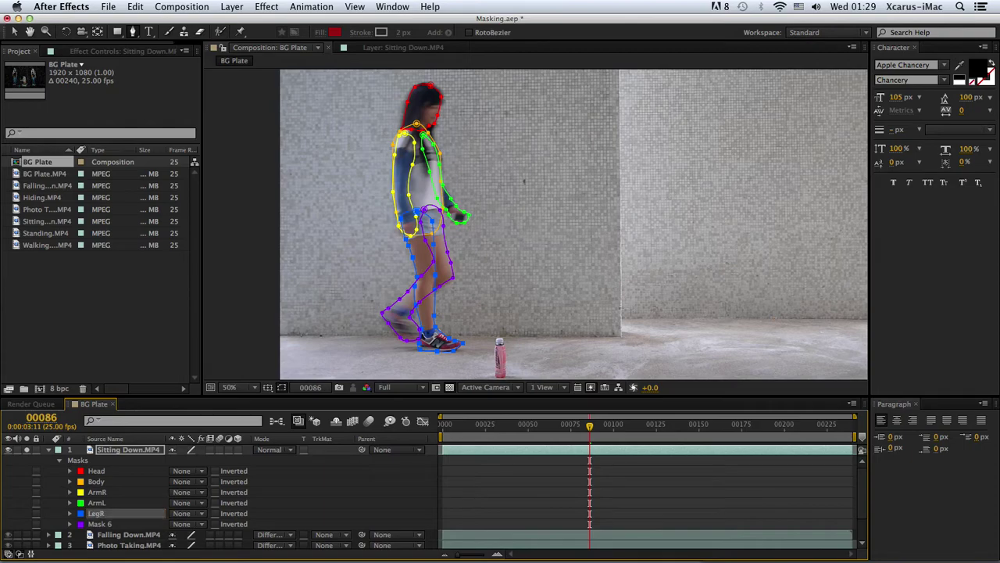
left_click(105, 524)
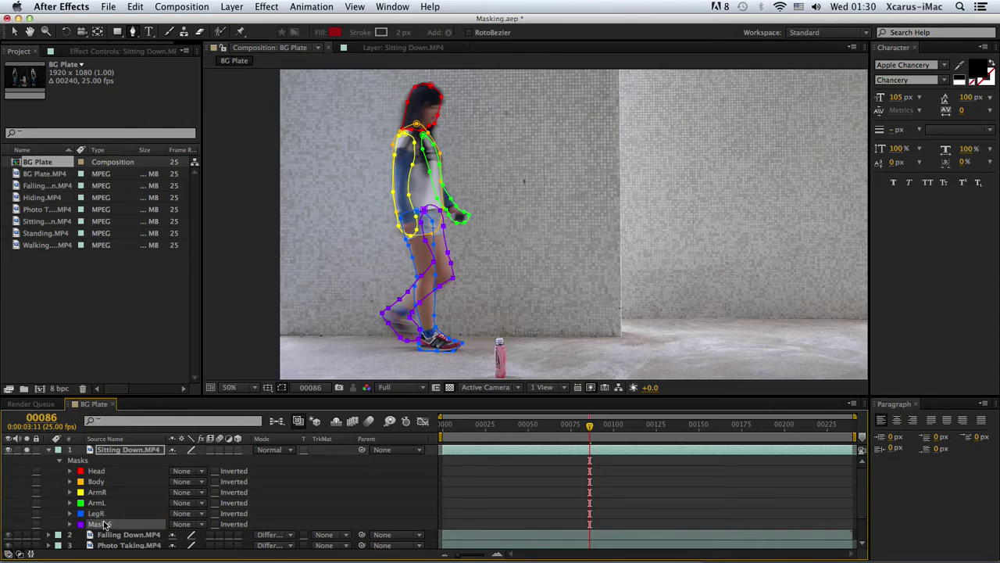
key("Return")
type("LegL")
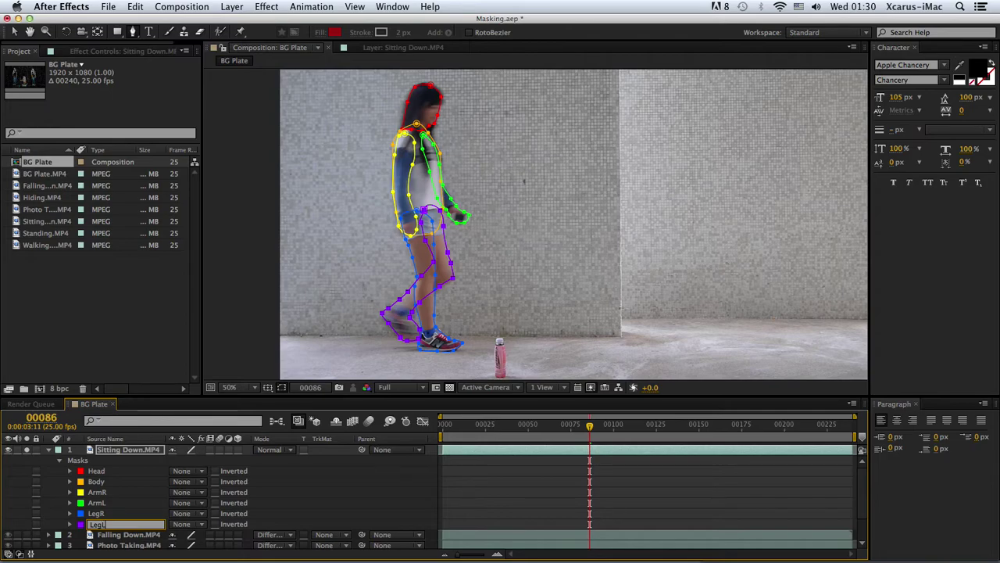
key("Return")
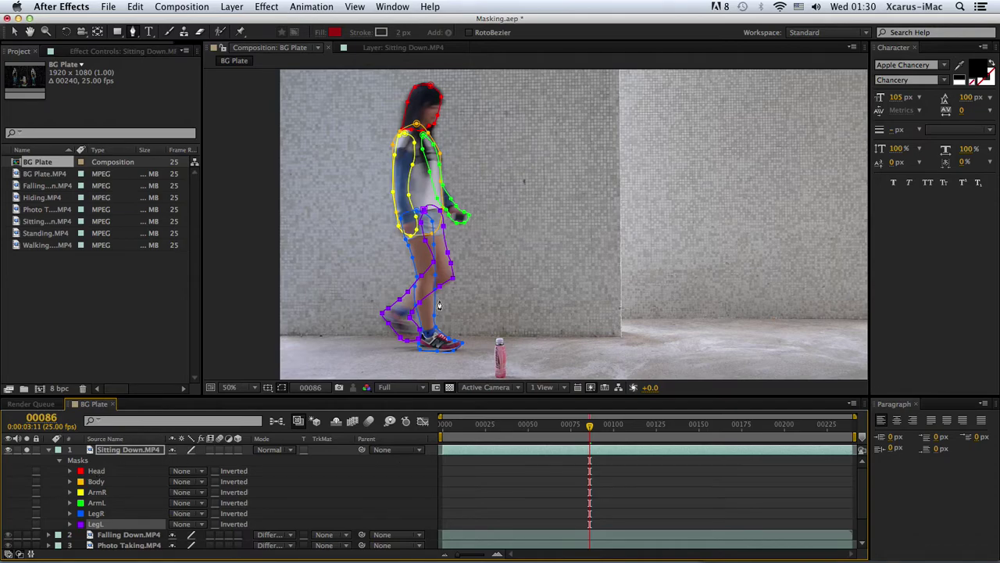
Go to frame 00086 and reveal the Mask Path properties of the Sitting Down.MP4 masks
left_click(576, 427)
left_click(588, 427)
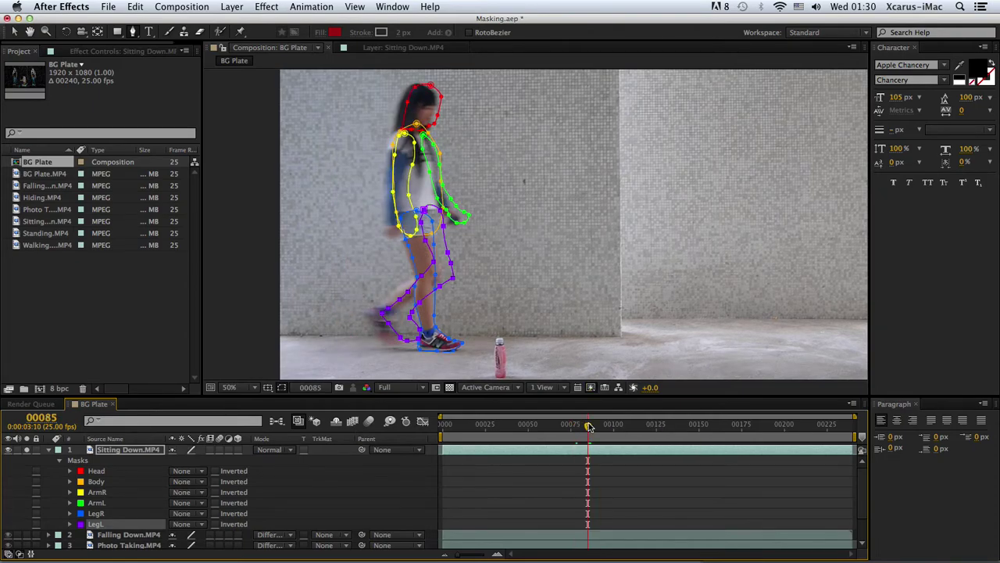
left_click(590, 427)
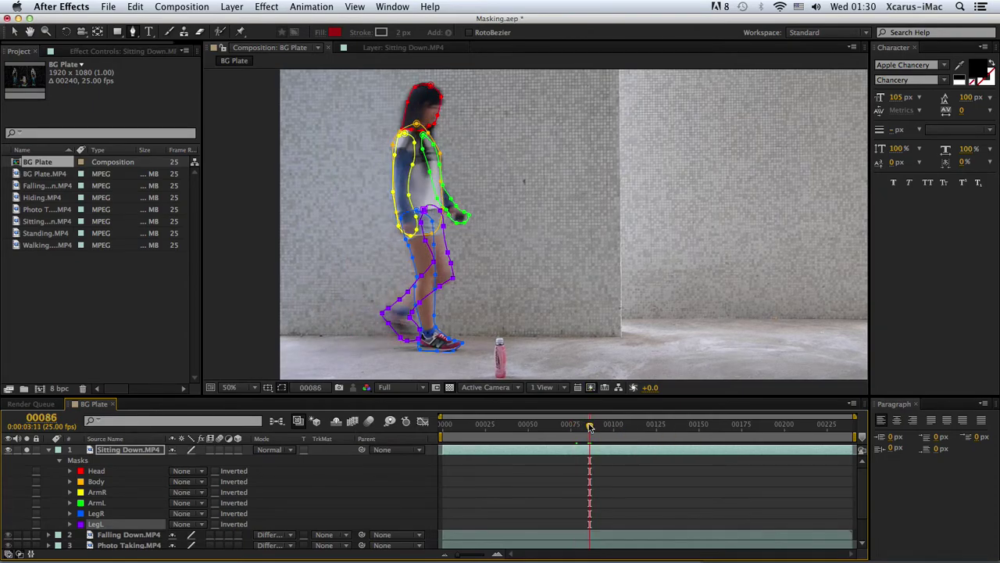
left_click(115, 450)
key("m")
key("m")
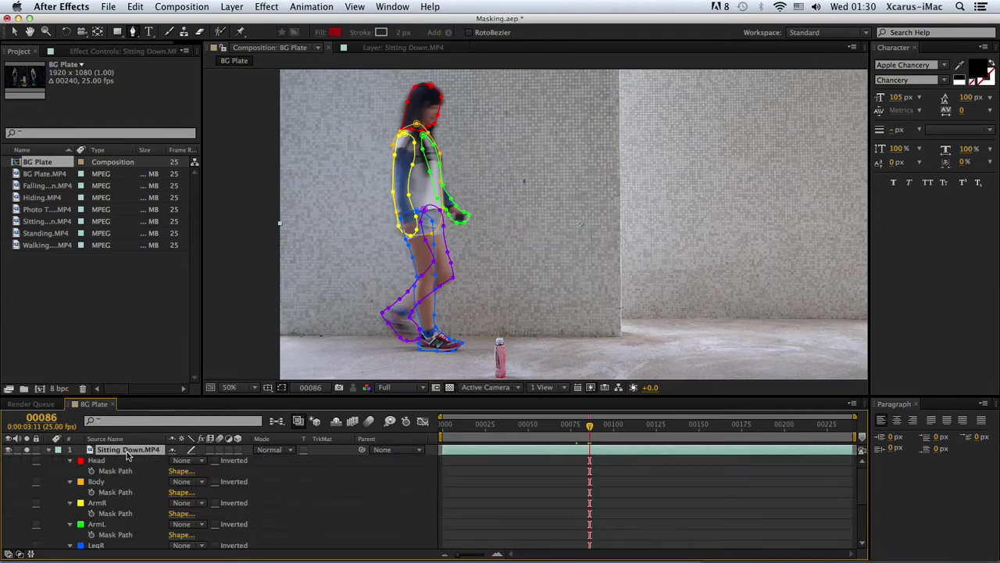
left_click_drag(141, 395, 136, 319)
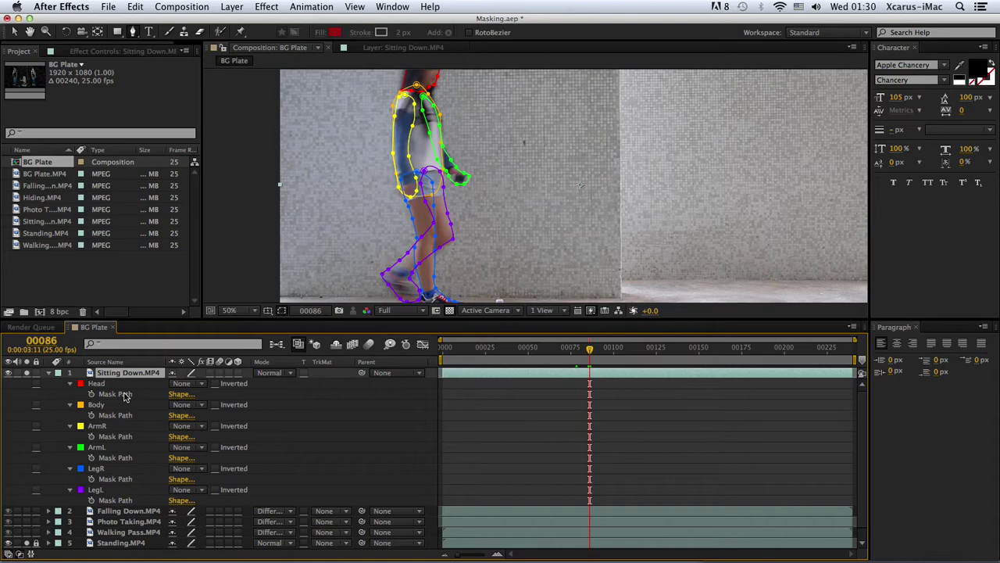
scroll(336, 263, "down", 2)
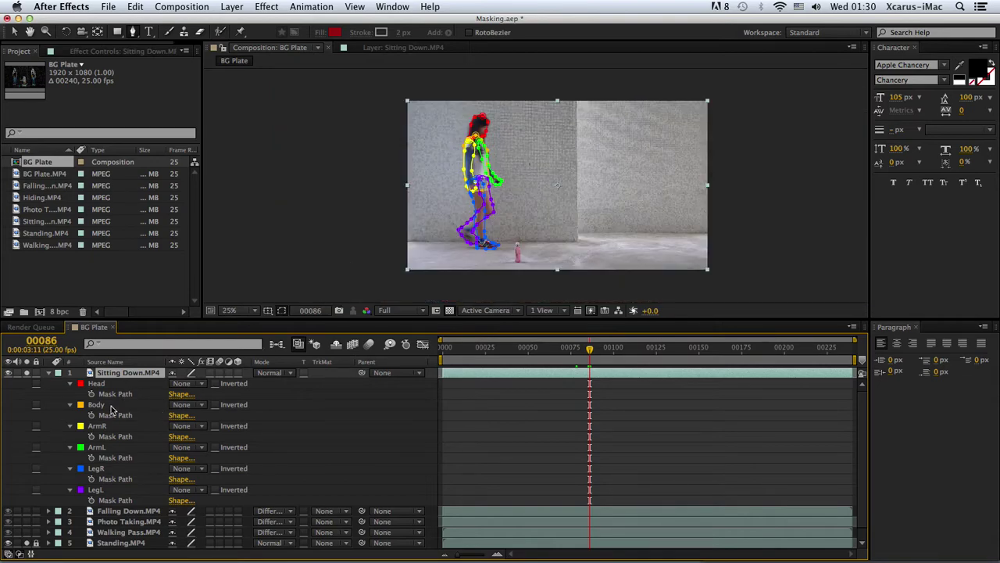
Add Mask Path keyframes at frame 00086 for the Head, Body, ArmR, ArmL, LegR and LegL masks
left_click(91, 394)
left_click(91, 415)
left_click(91, 436)
left_click(92, 457)
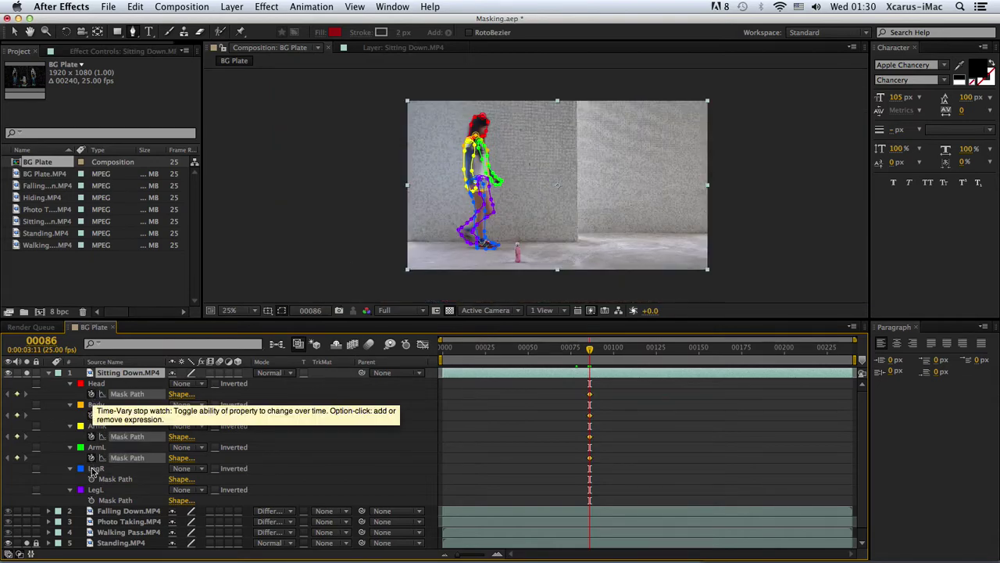
left_click(92, 479)
left_click(91, 500)
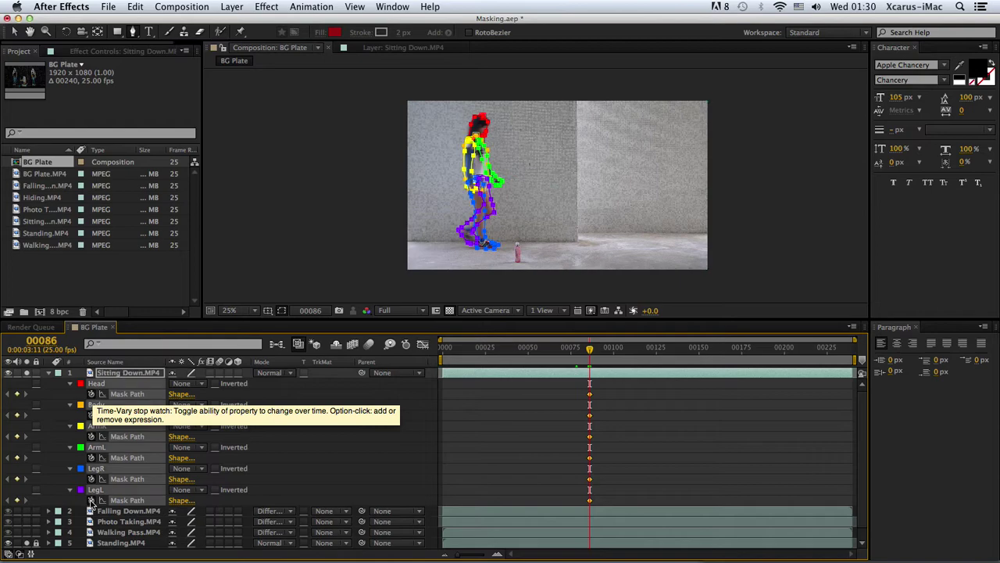
Zoom the composition to 50%, enlarge the viewer, and select all six masks from Head to LegL
left_click(47, 483)
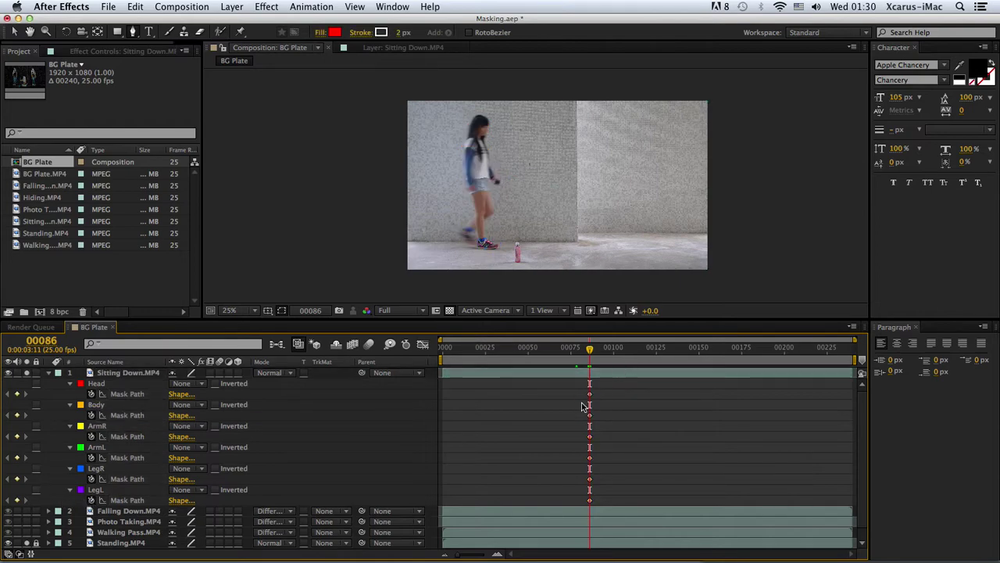
left_click(579, 373)
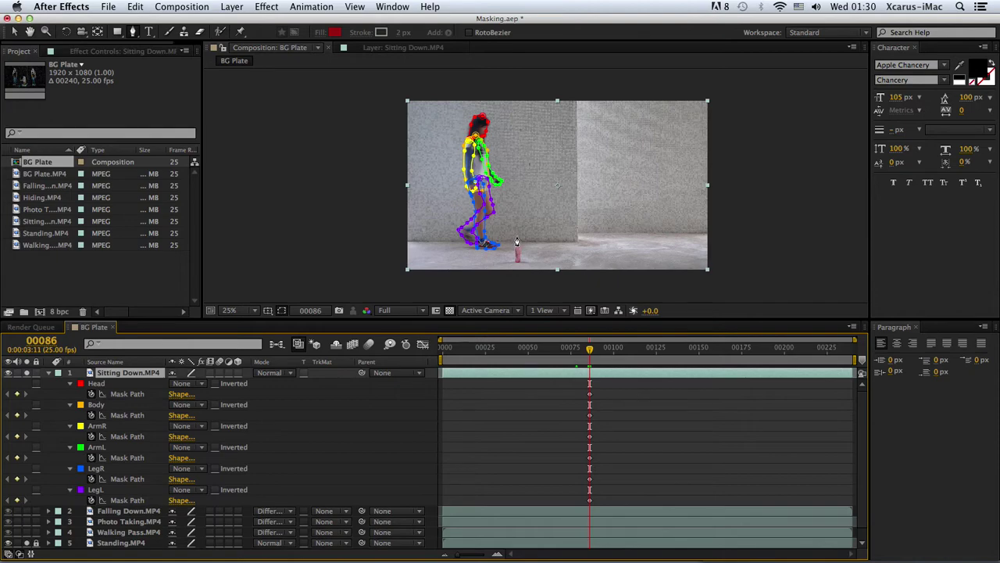
key("period")
key("period")
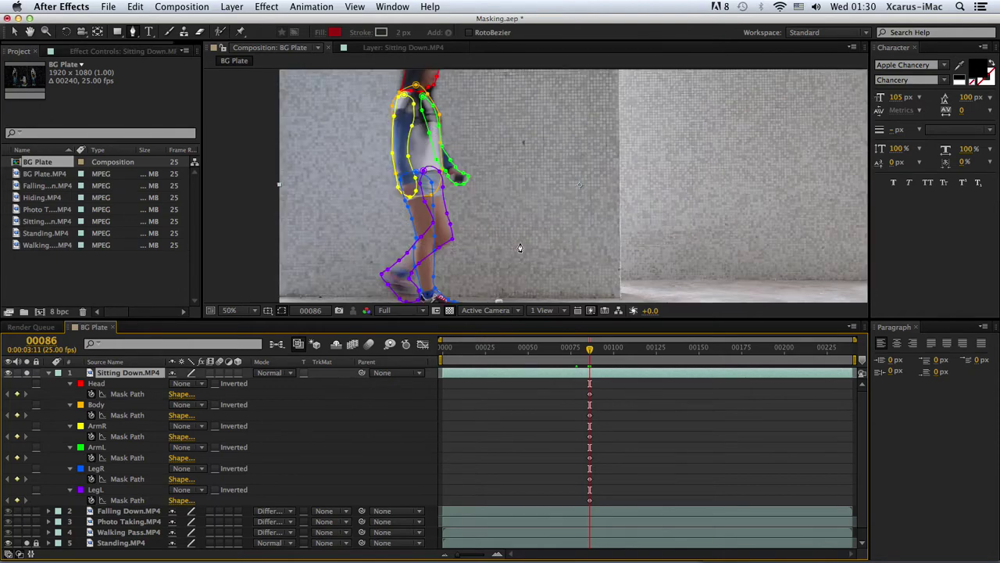
left_click_drag(493, 319, 493, 379)
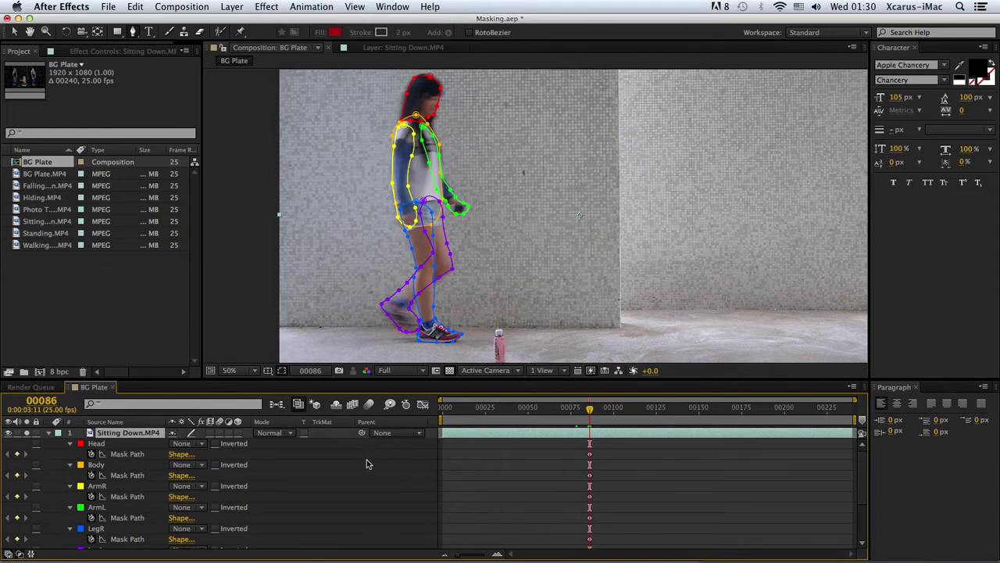
left_click(95, 443)
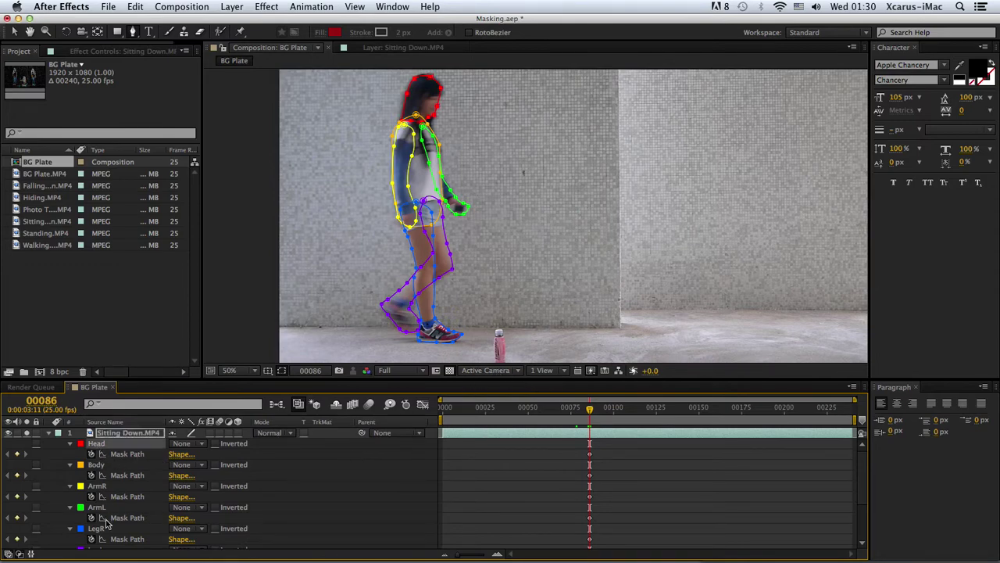
scroll(108, 522, "down", 1)
scroll(106, 519, "down", 1)
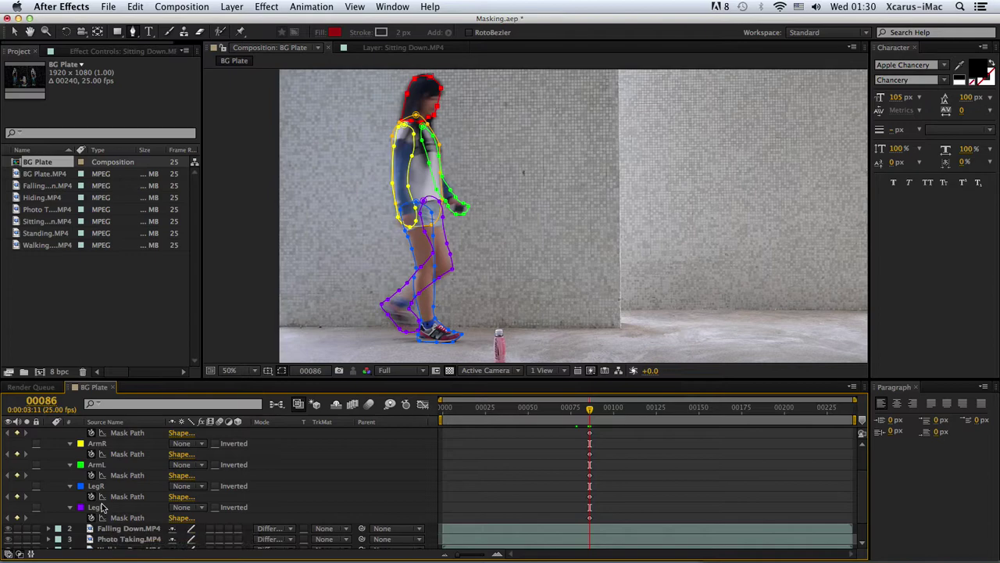
left_click(96, 507, "shift")
left_click(197, 507)
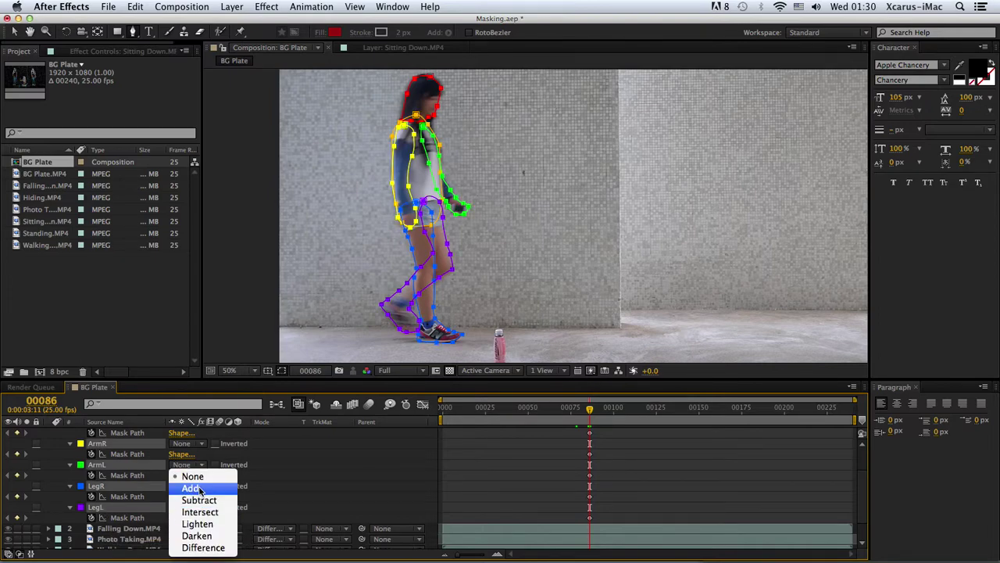
Set all six masks' mode to Add, zoom to 100%, and reselect the Sitting Down.MP4 layer
left_click(198, 486)
left_click(64, 498)
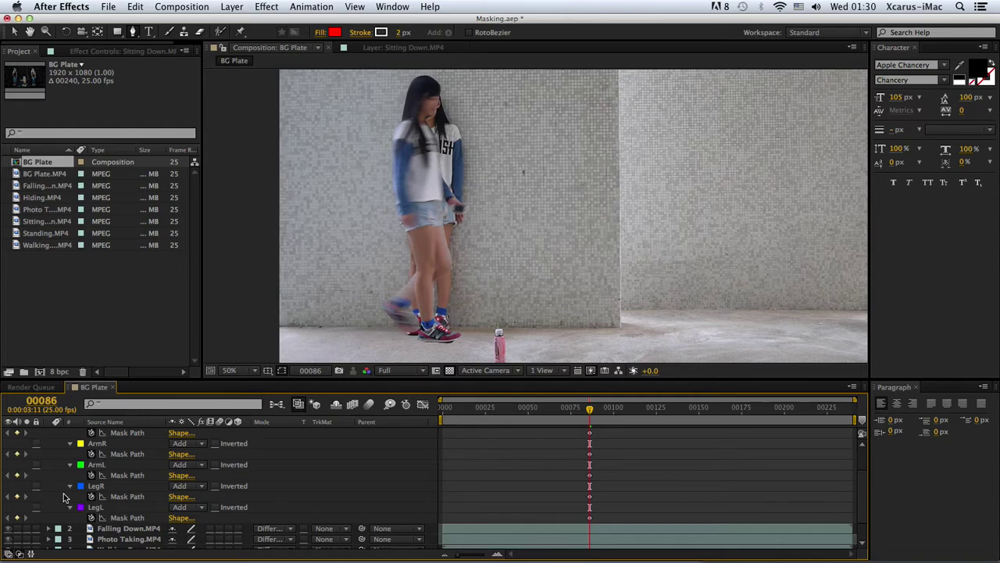
key("period")
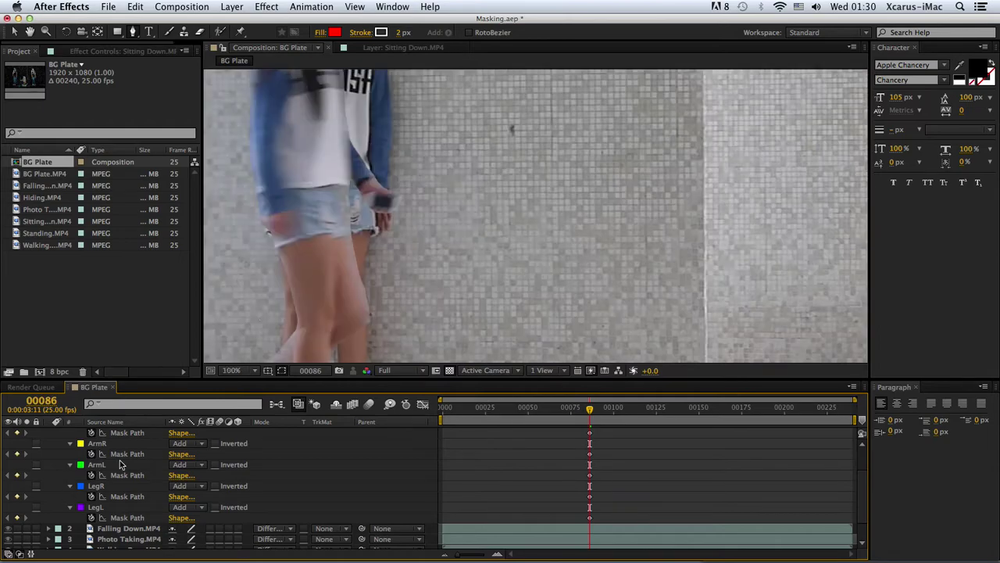
scroll(393, 217, "up", 5)
scroll(414, 207, "up", 1)
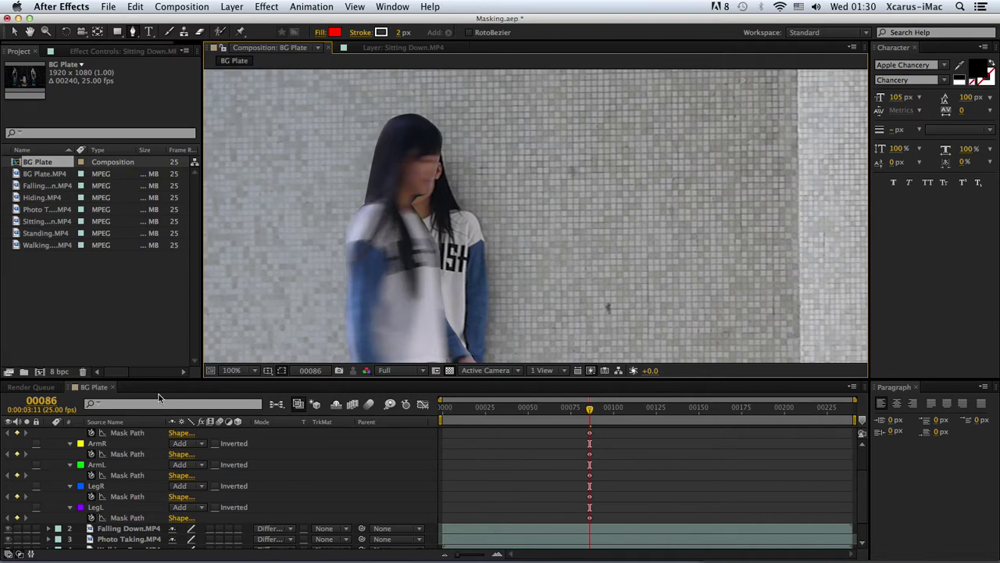
left_click_drag(159, 383, 160, 327)
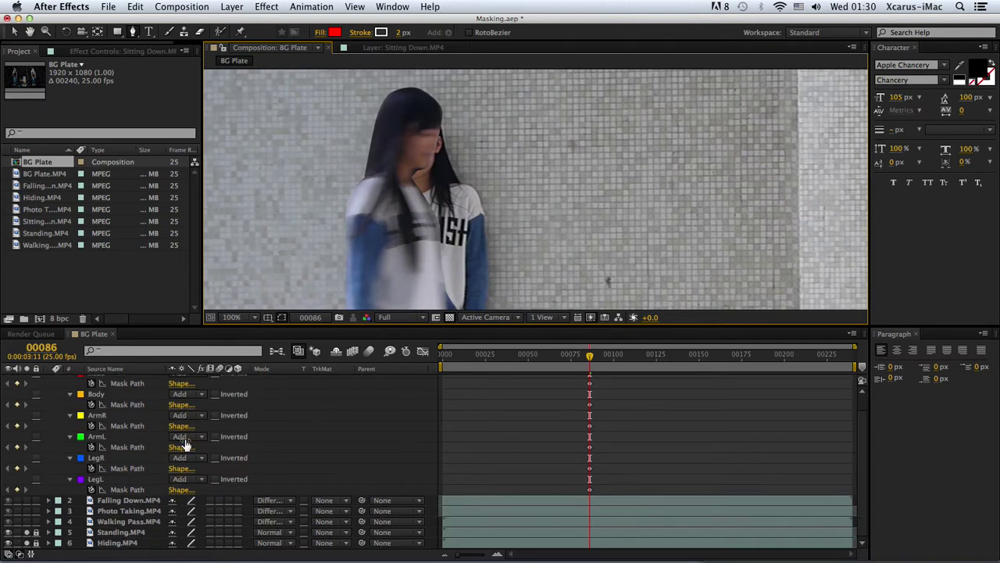
scroll(185, 444, "up", 1)
left_click(147, 383)
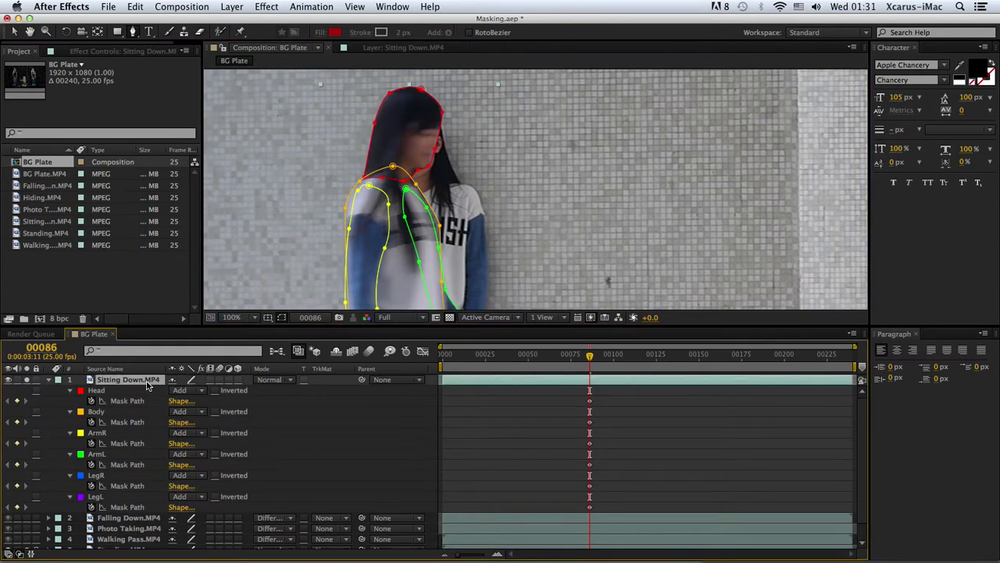
Reveal Mask Feather, hide the outlines, and set the Head and Body masks' feather to 10
key("f")
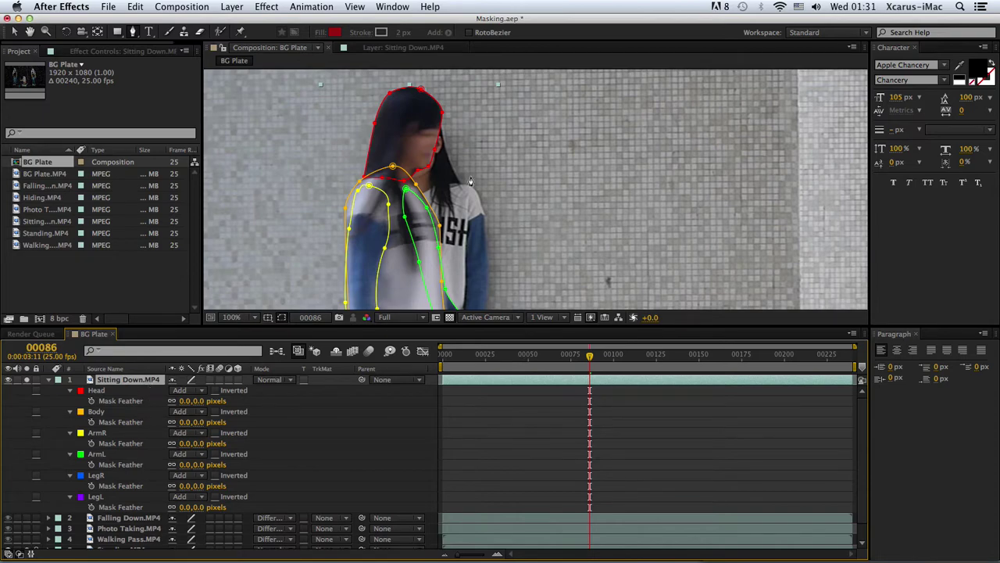
left_click(283, 318)
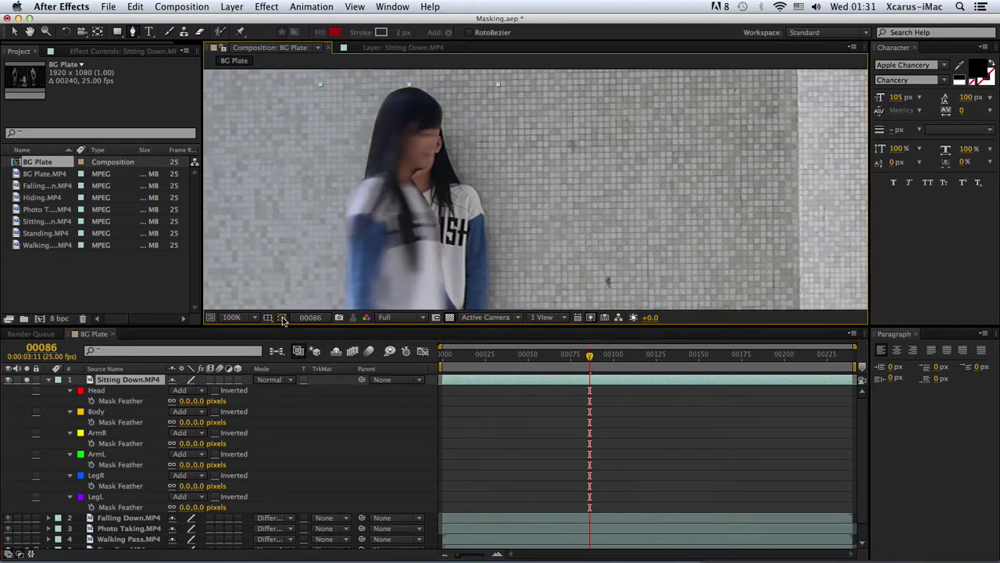
left_click_drag(195, 401, 207, 400)
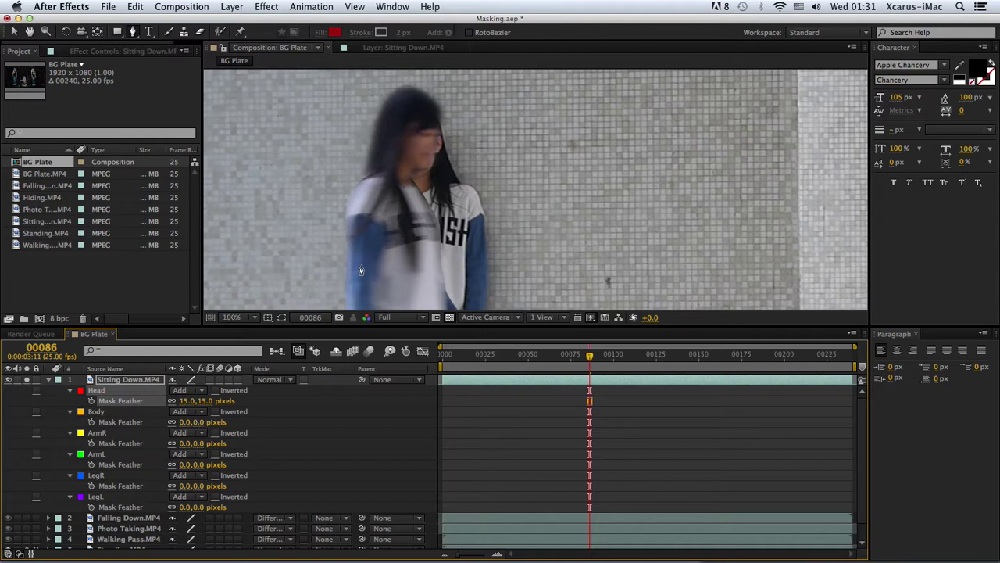
left_click(200, 422)
type("10")
key("Return")
left_click(205, 401)
type("10")
key("Return")
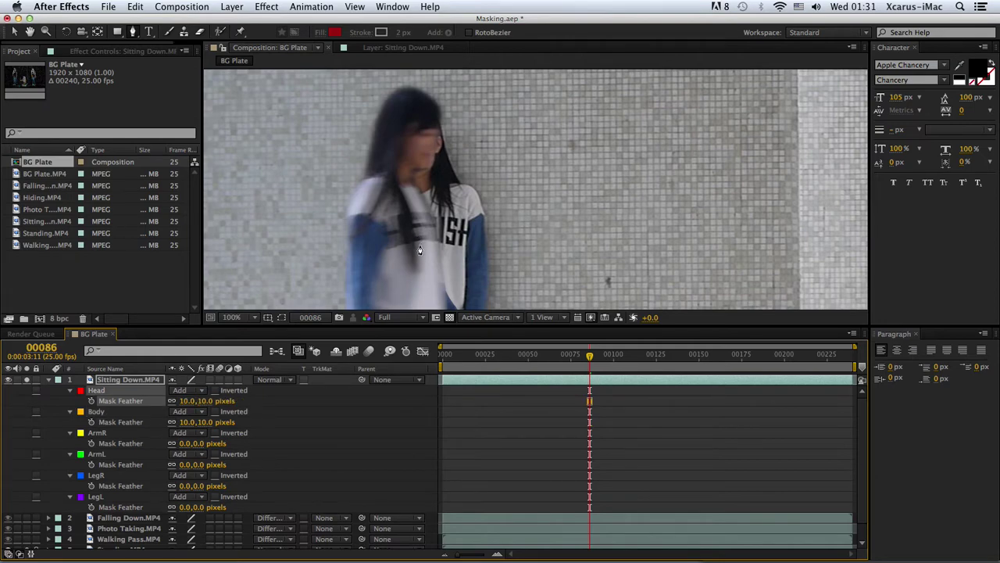
Give the ArmR, ArmL, LegR and LegL masks a feather of 10, then deselect the layer
left_click_drag(420, 249, 389, 108)
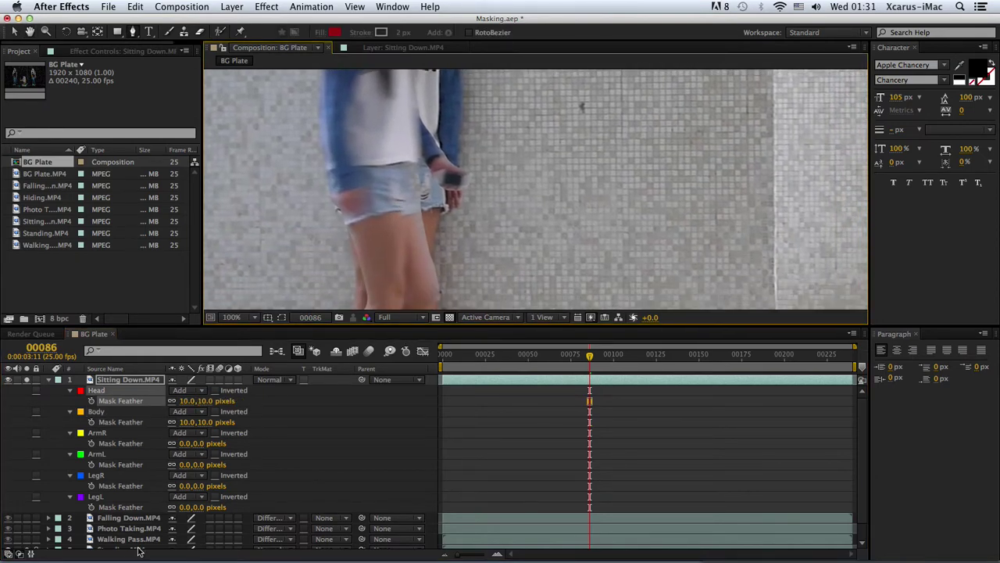
left_click(201, 443)
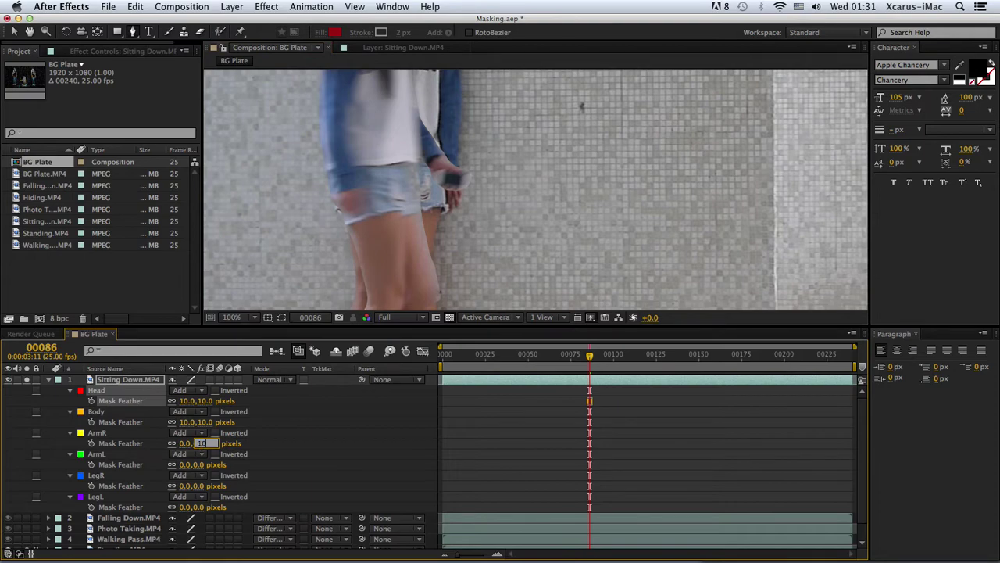
key("Return")
left_click(201, 464)
type("10")
key("Return")
left_click(201, 486)
type("10")
key("Return")
left_click(202, 507)
type("10")
key("Return")
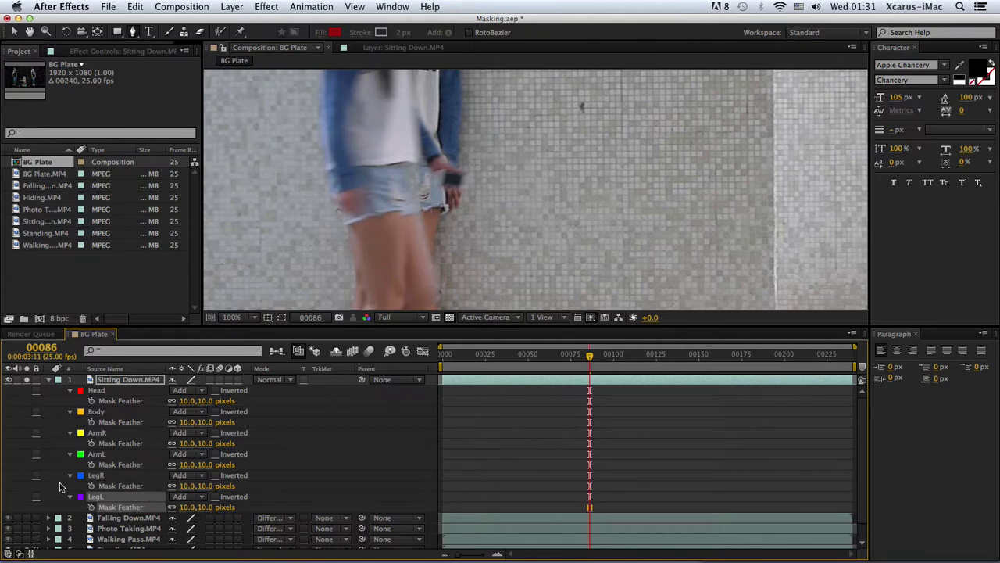
key("F2")
scroll(421, 288, "down", 2)
scroll(486, 227, "down", 2)
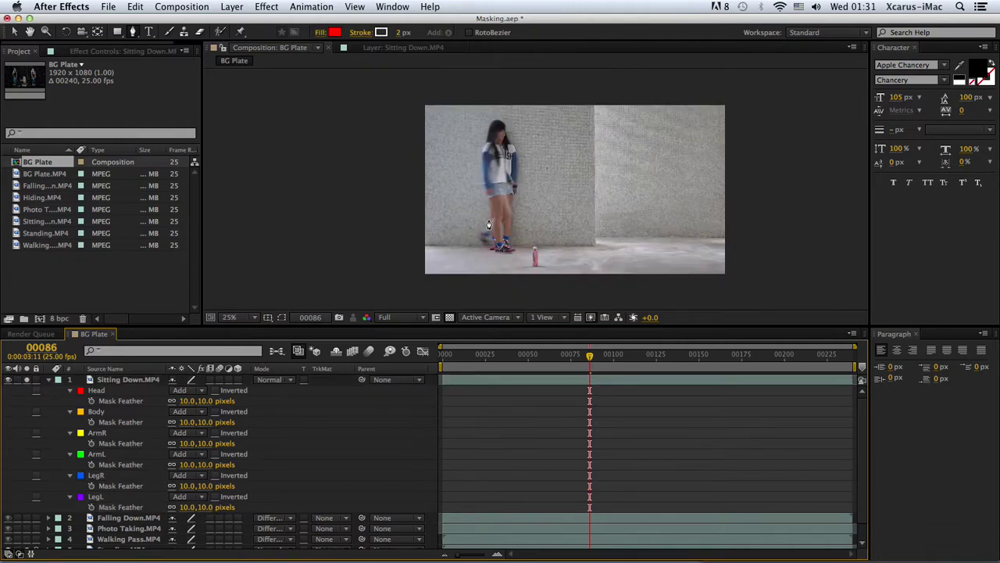
Select the Body mask, show the mask outlines, and zoom to 200% on the shoulder
scroll(510, 217, "up", 2)
key("h")
mouse_move(490, 232)
left_mouse_down()
mouse_move(483, 256)
mouse_move(475, 148)
mouse_move(475, 230)
mouse_move(507, 235)
left_mouse_up()
scroll(480, 150, "up", 2)
key("g")
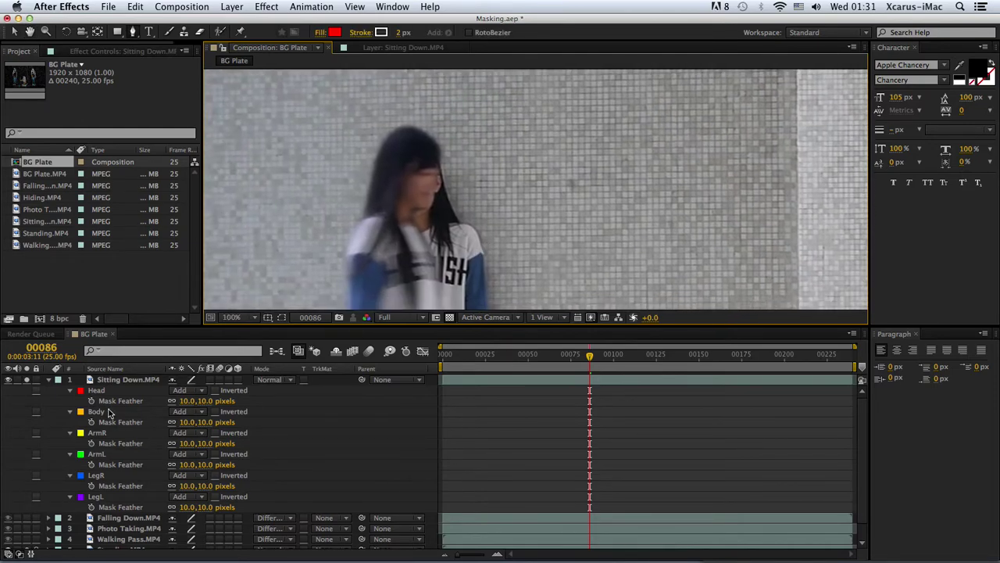
left_click(105, 412)
left_click(282, 317)
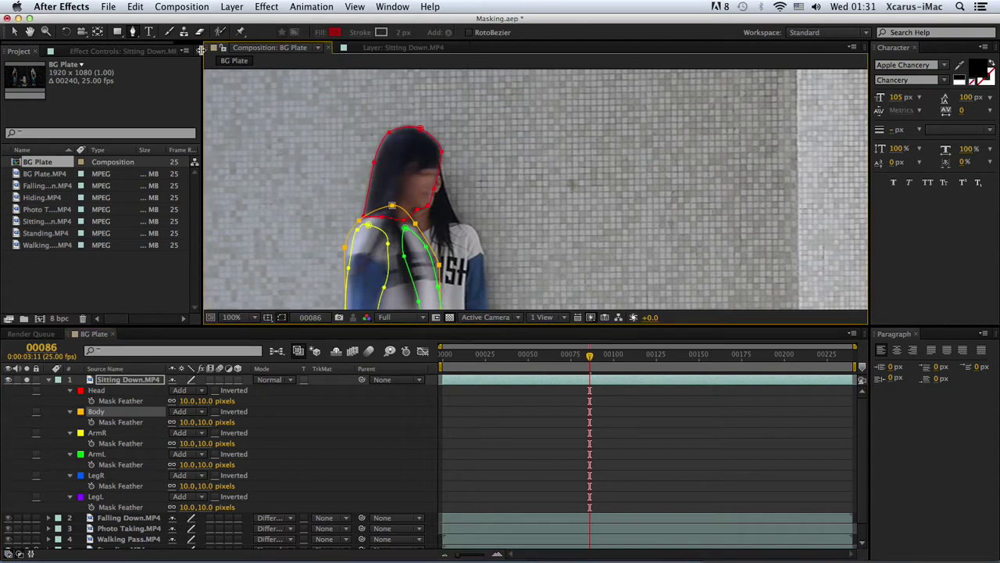
left_click(14, 32)
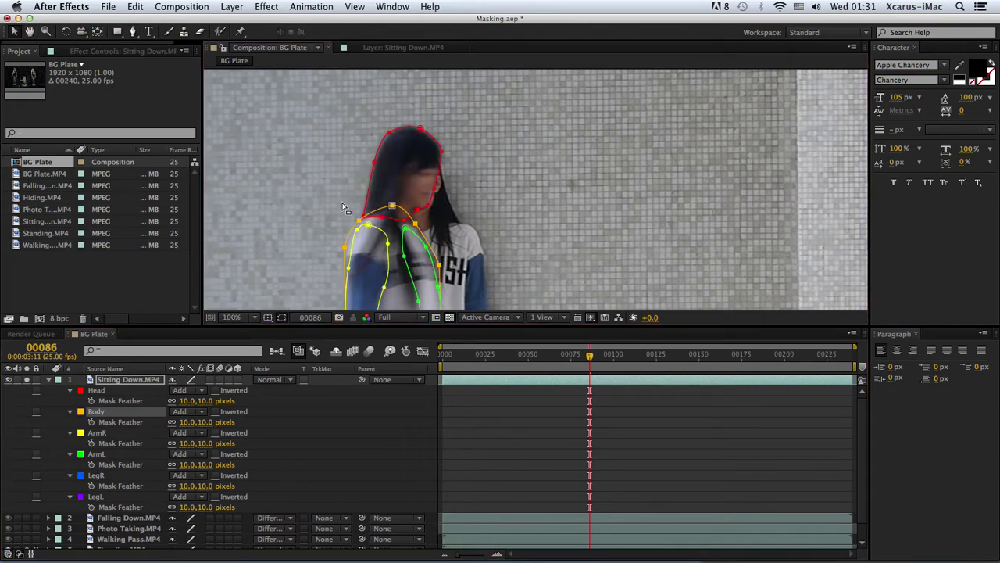
key("period")
mouse_move(315, 272)
left_mouse_down()
mouse_move(378, 201)
mouse_move(361, 186)
left_mouse_up()
Move the Body mask's shoulder point and the Head mask's neck point to fit the girl
left_click(376, 198)
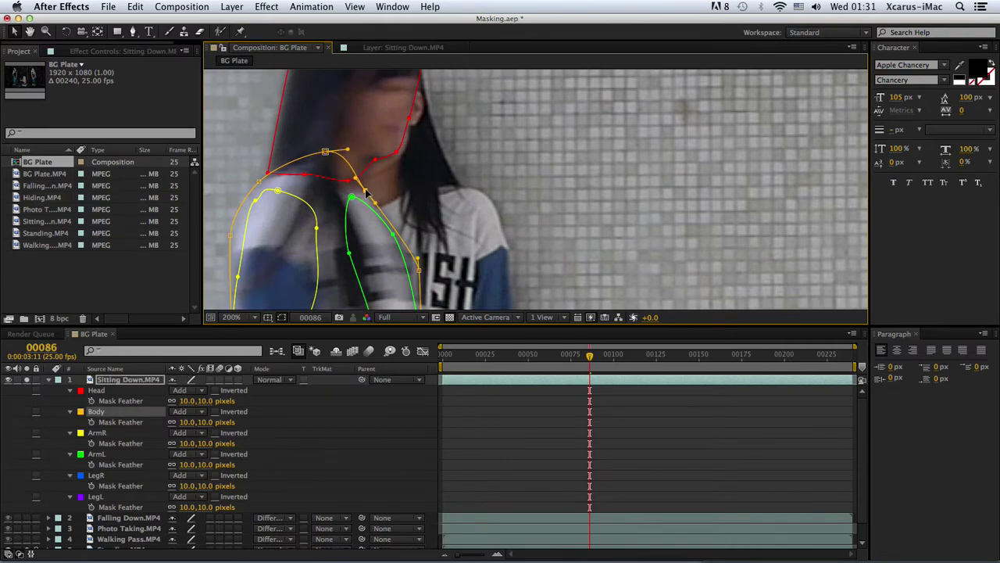
left_click(375, 160)
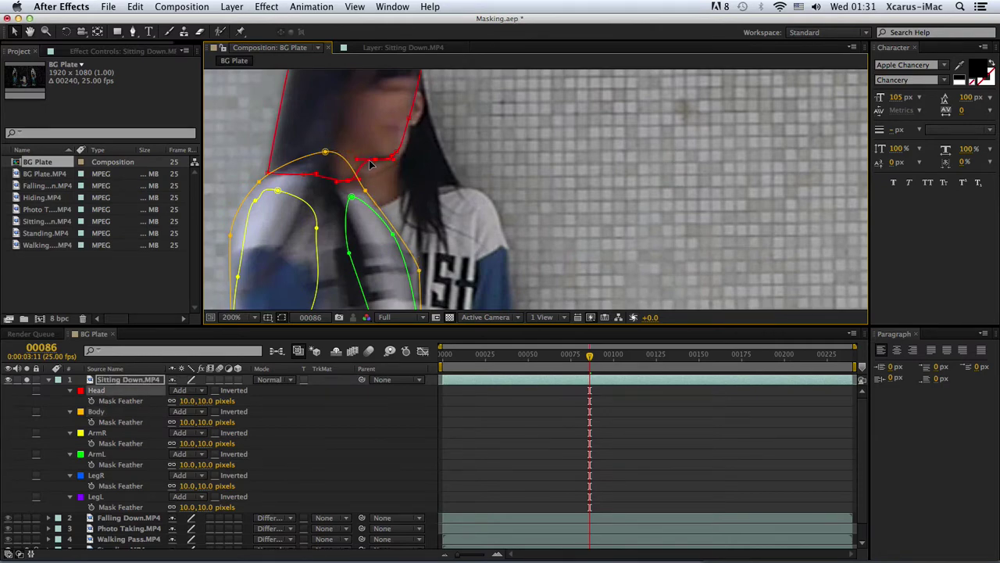
left_click_drag(376, 162, 374, 161)
left_click(62, 408)
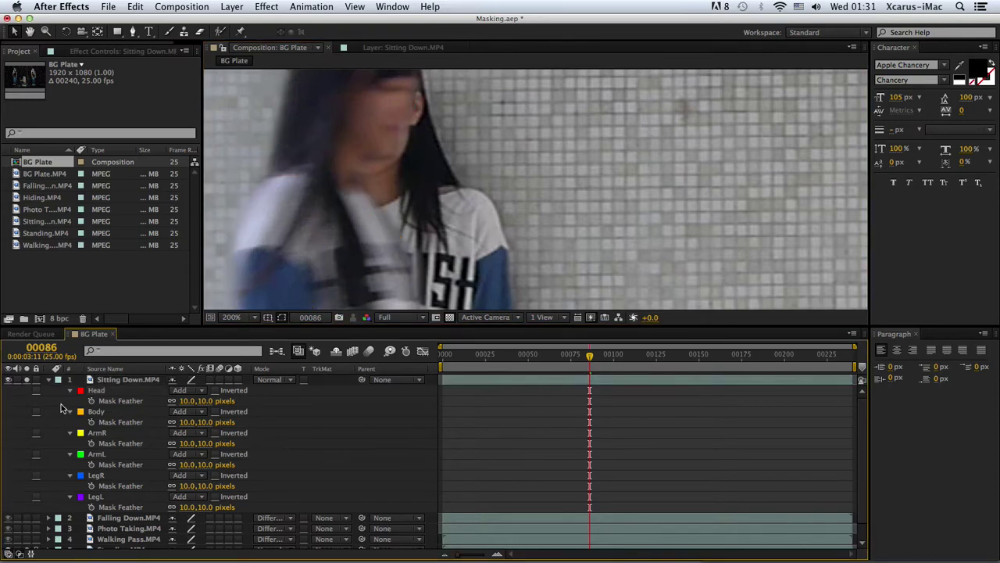
scroll(546, 180, "down", 2)
scroll(515, 186, "down", 2)
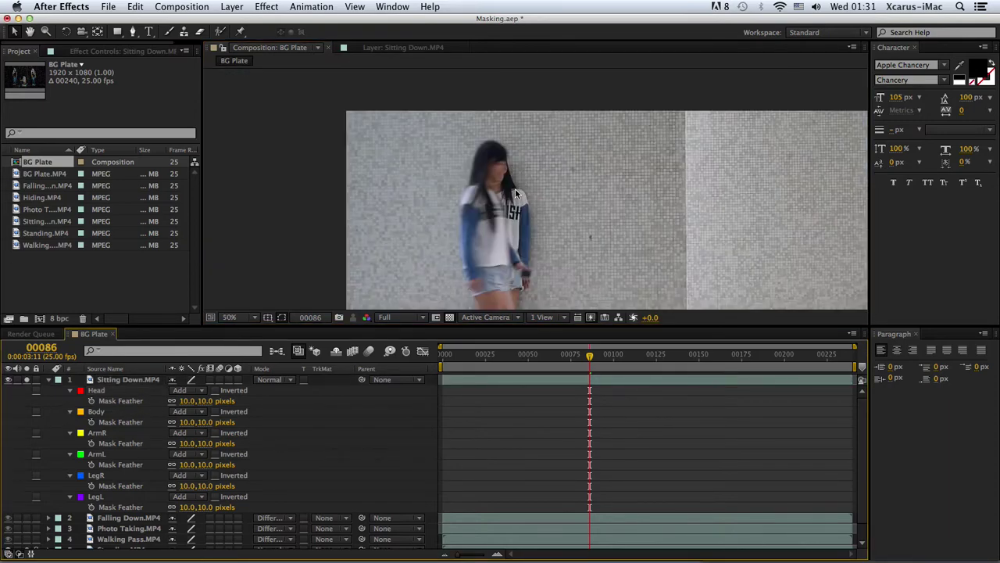
scroll(514, 167, "down", 2)
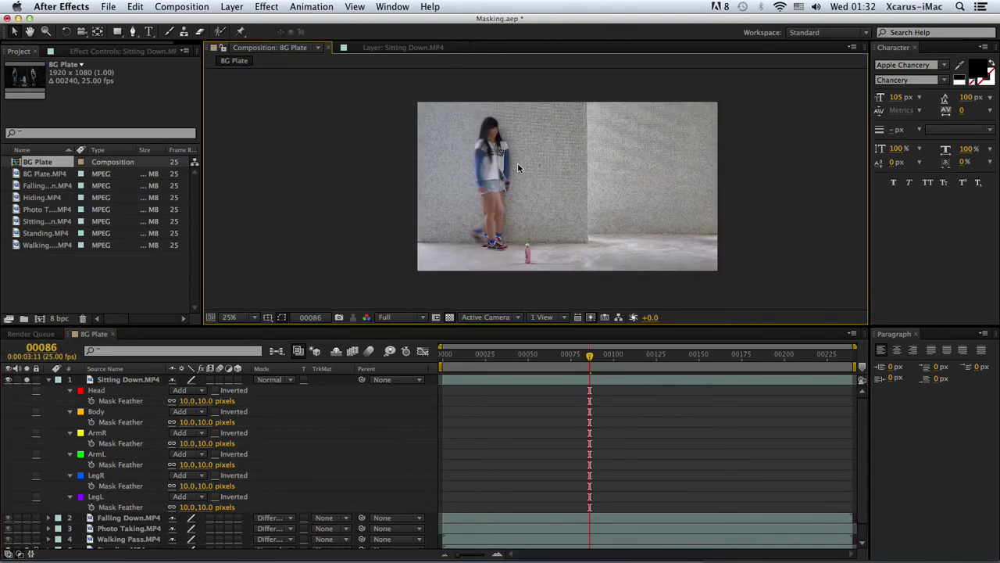
left_click(145, 382)
scroll(565, 273, "up", 2)
scroll(550, 273, "up", 1)
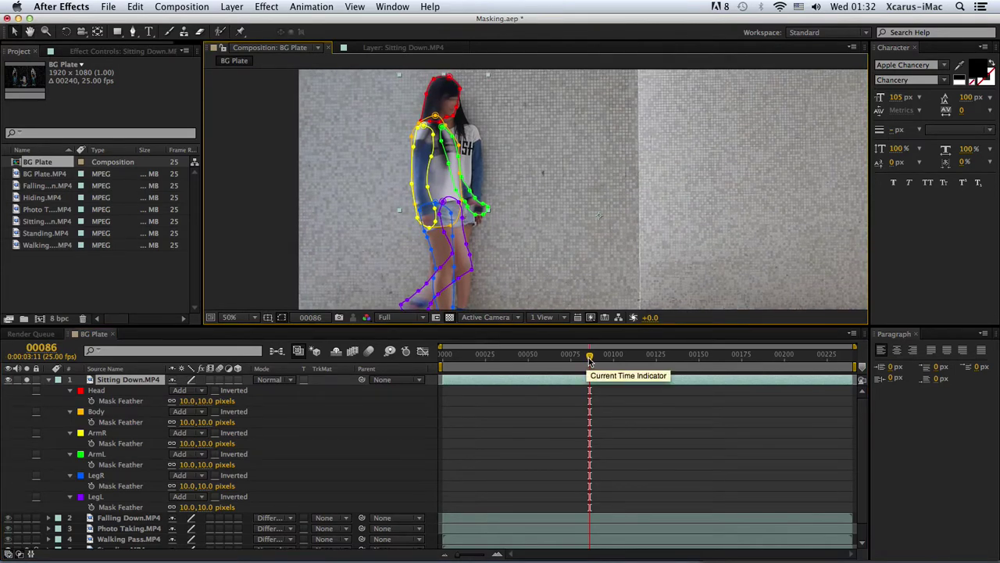
Go back to frame 00080 and set all masks' mode to None
left_click_drag(589, 357, 579, 357)
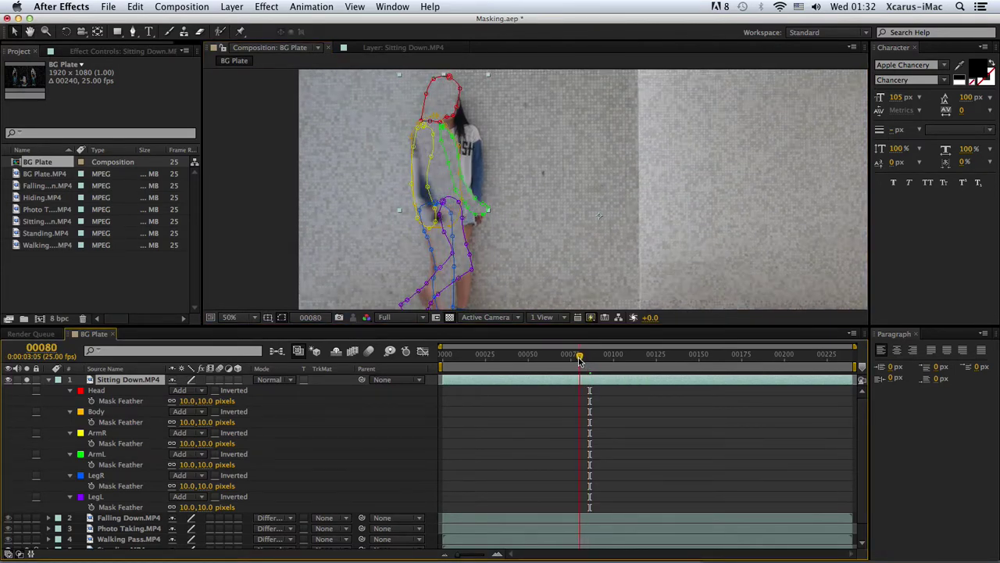
left_click(98, 392)
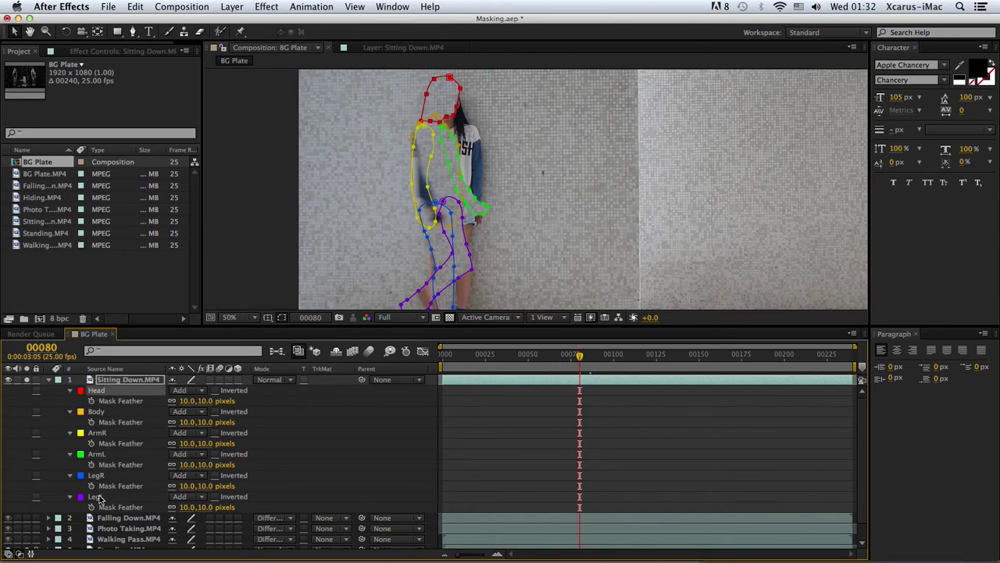
left_click(181, 454)
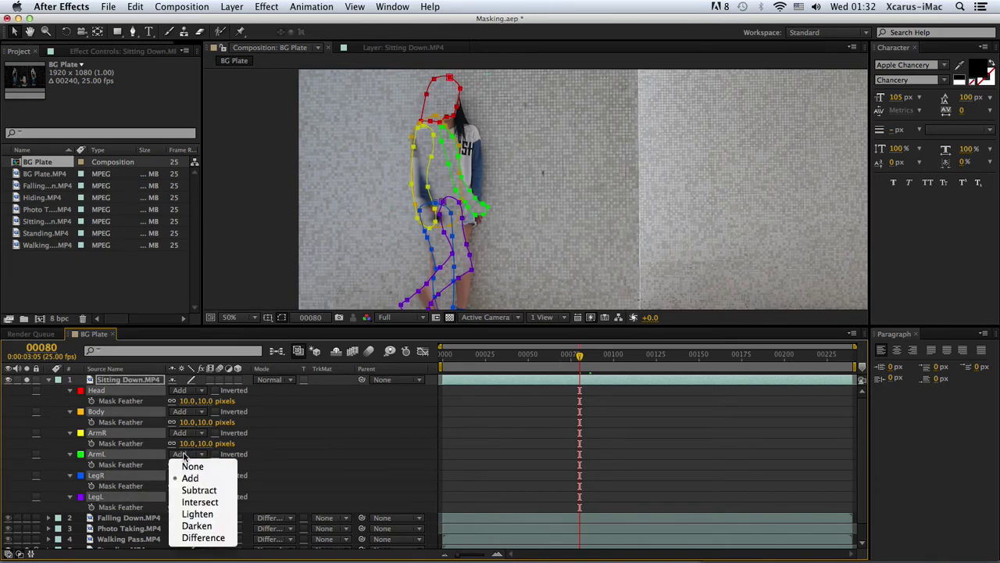
left_click(192, 467)
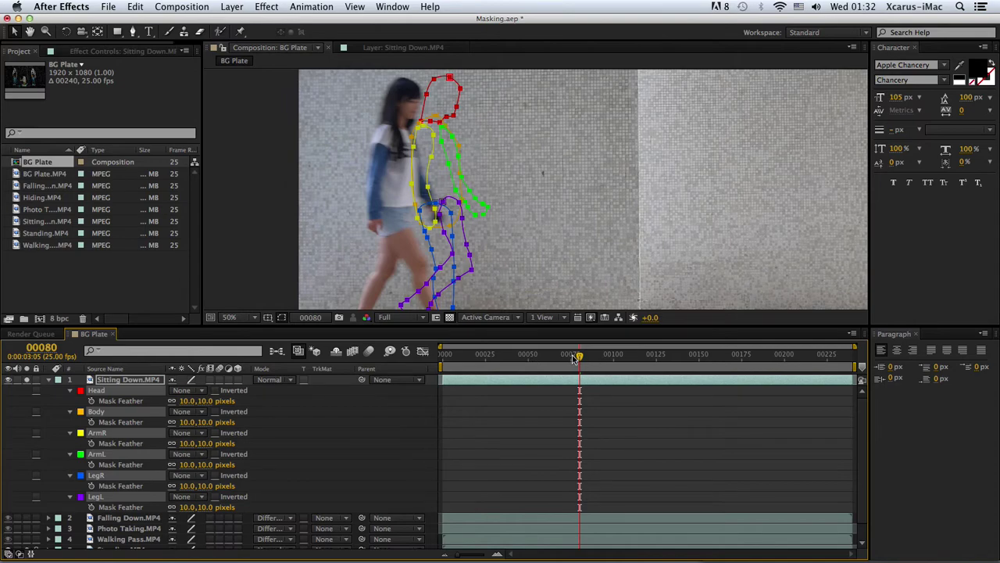
At frame 00075, compare Sitting Down solo against the composite, then list its Mask Path keyframes
left_click(27, 380)
left_click(26, 380)
left_click_drag(578, 356, 576, 358)
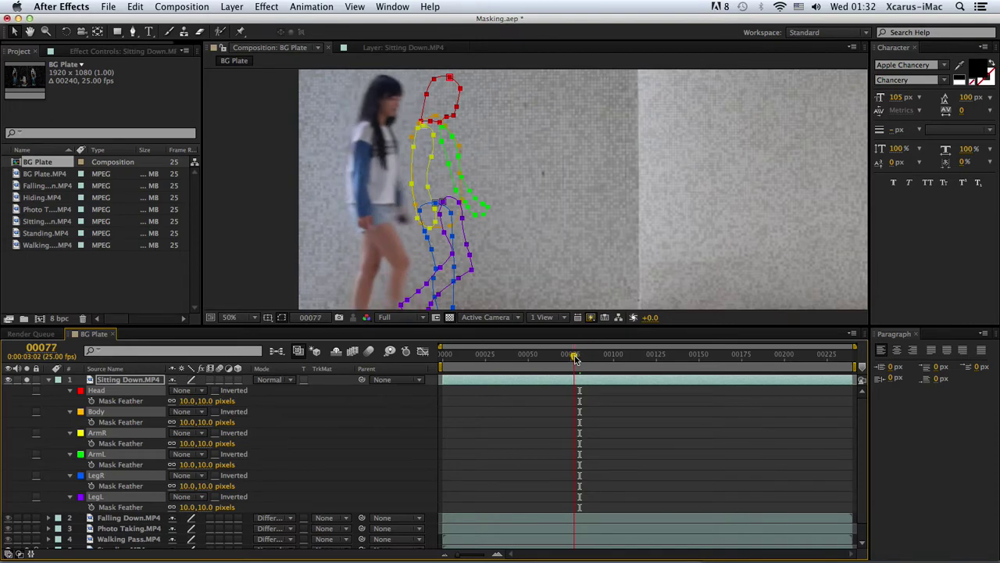
left_click(29, 381)
left_click(29, 380)
left_click(29, 381)
left_click(29, 381)
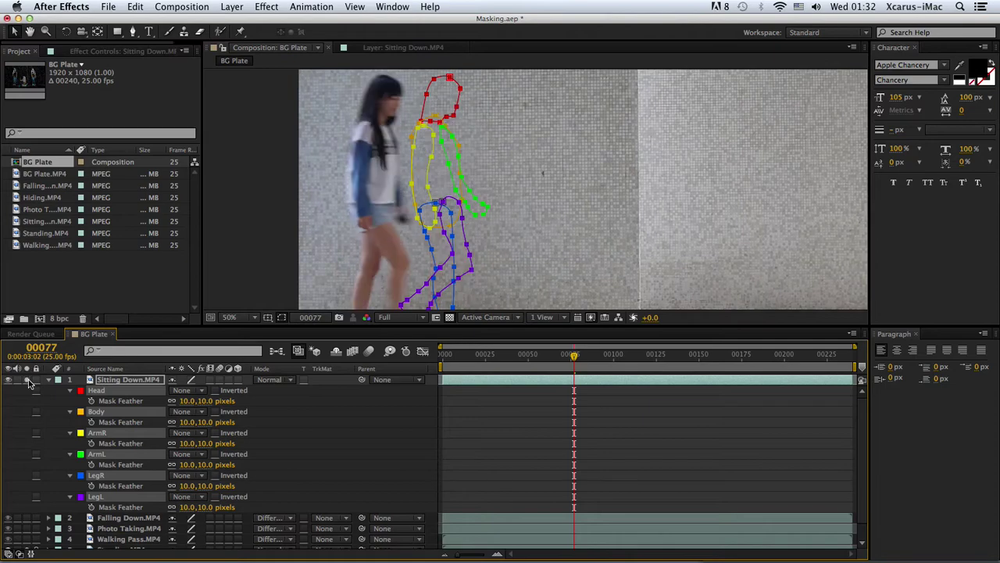
left_click(67, 410)
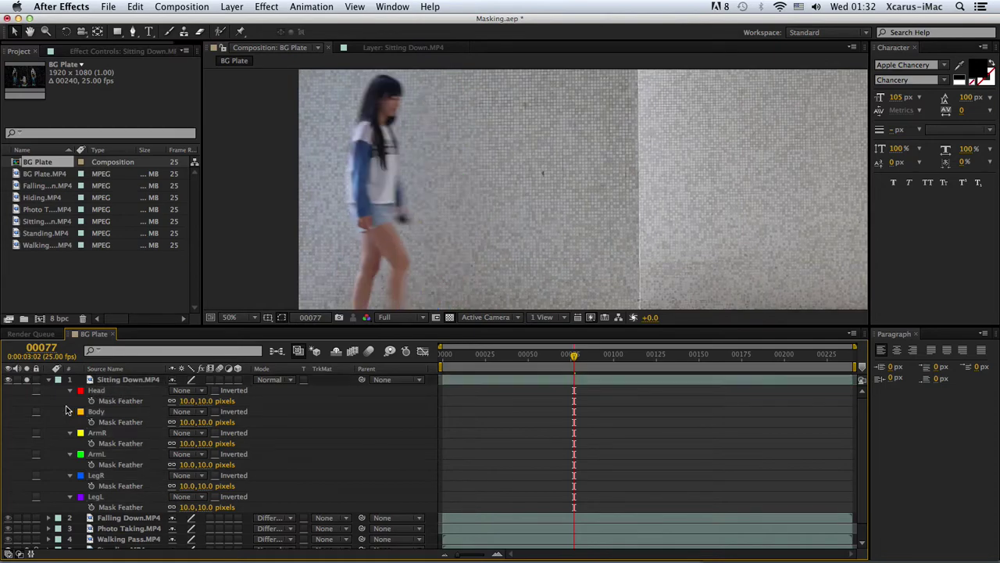
left_click(142, 381)
key("m")
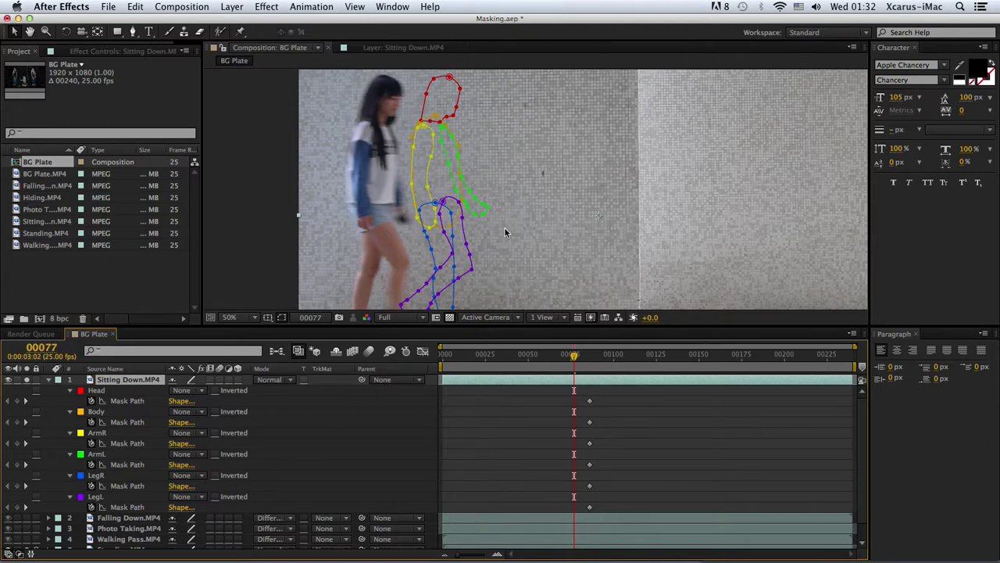
Zoom in and free-transform the Head mask onto the girl's head
scroll(504, 231, "up", 2)
left_click_drag(483, 178, 588, 217)
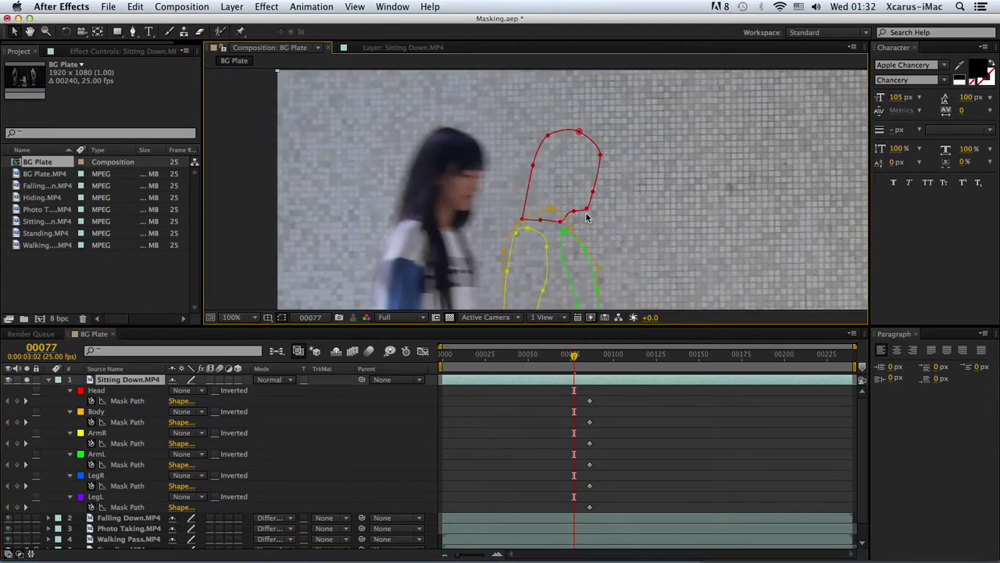
double_click(602, 157)
left_click_drag(588, 180, 469, 180)
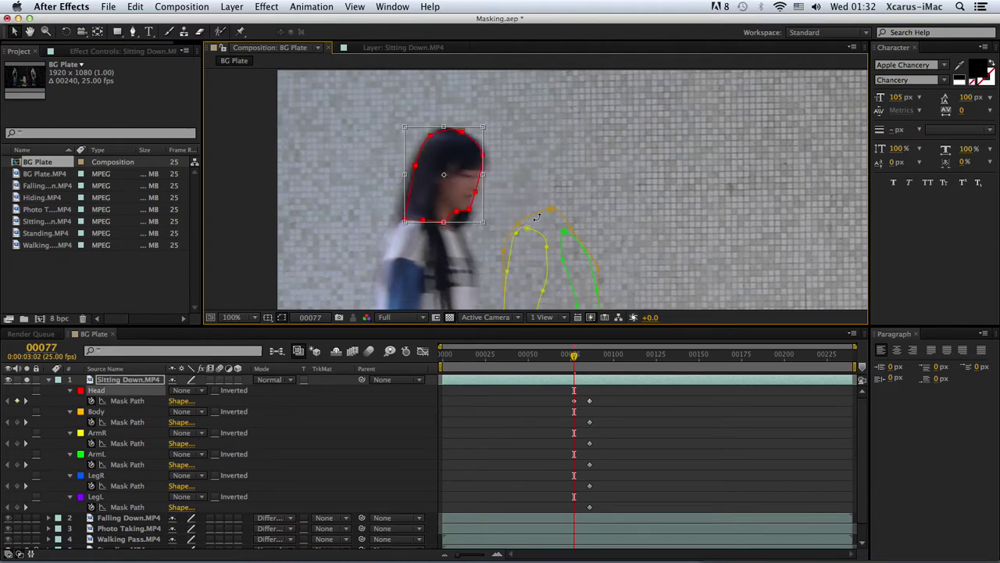
left_click_drag(537, 218, 535, 139)
key("v")
Free-transform the yellow ArmR mask onto the girl's arm and extend its bottom point
double_click(535, 129)
mouse_move(553, 211)
left_mouse_down()
mouse_move(512, 185)
mouse_move(425, 203)
left_mouse_up()
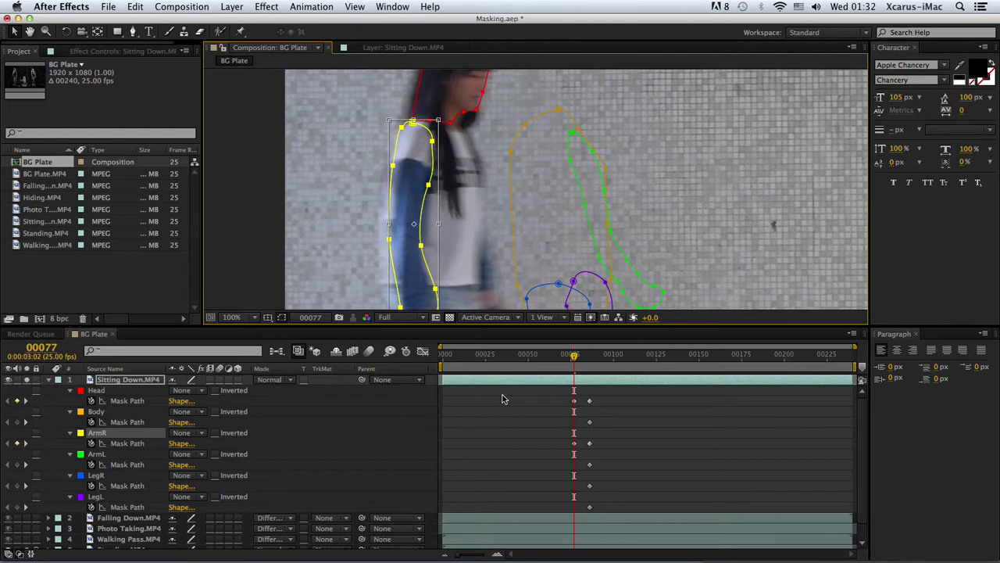
left_click_drag(494, 325, 501, 442)
left_click_drag(502, 395, 499, 285)
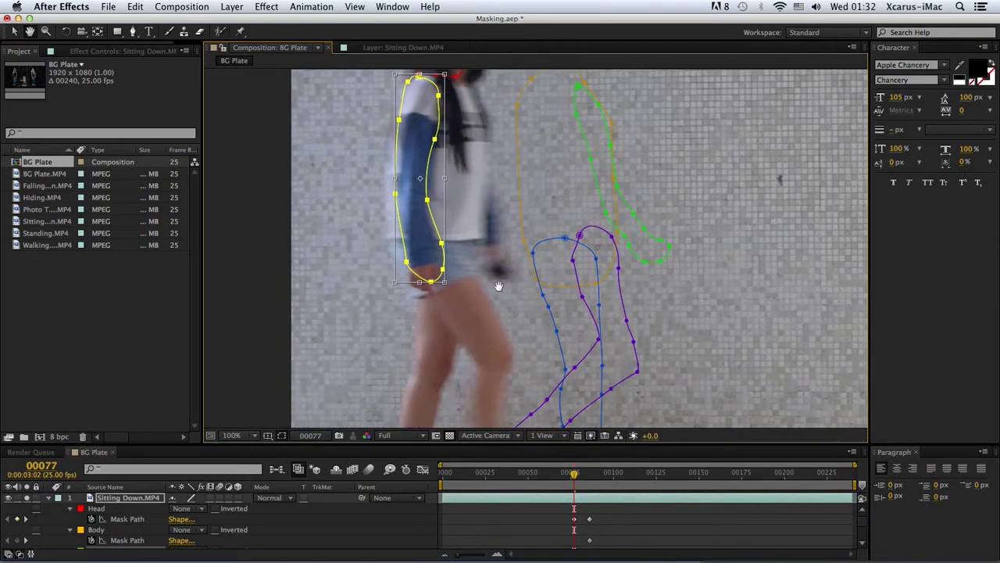
double_click(410, 271)
left_click_drag(431, 286, 406, 275)
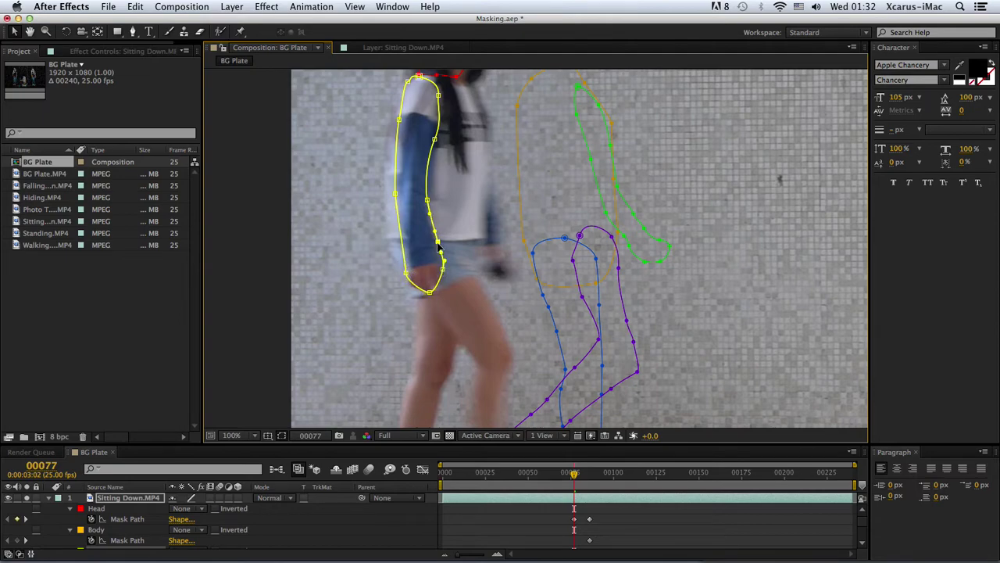
left_click_drag(546, 354, 547, 234)
key("v")
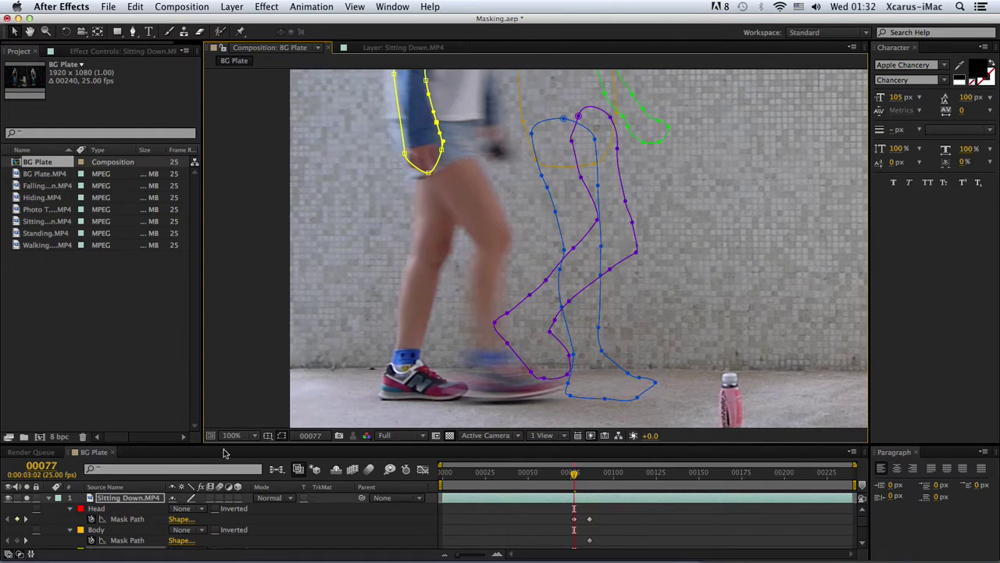
Move and rotate the blue LegR mask to follow the girl's leg
left_click_drag(220, 445, 232, 349)
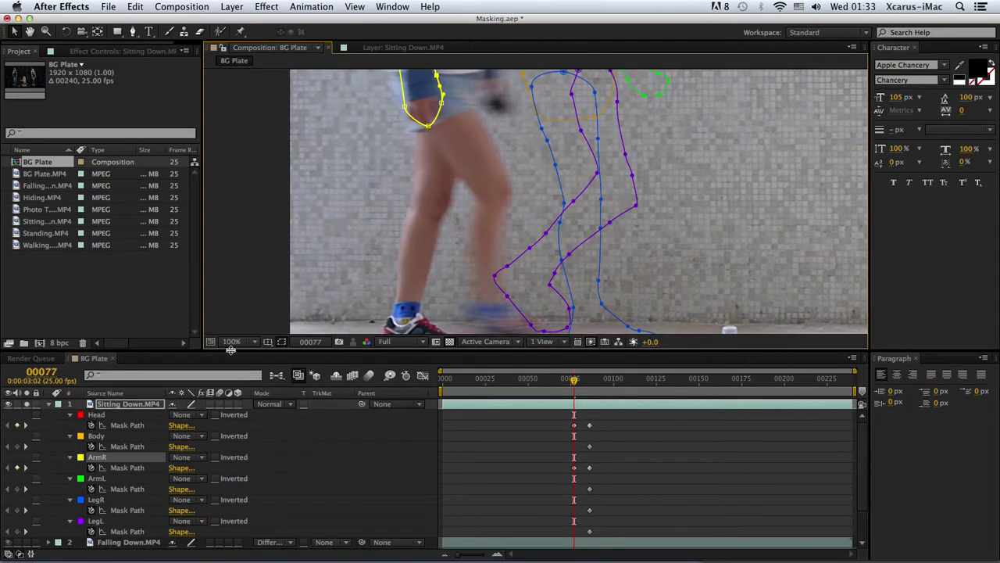
double_click(597, 94)
left_click_drag(599, 141, 512, 142)
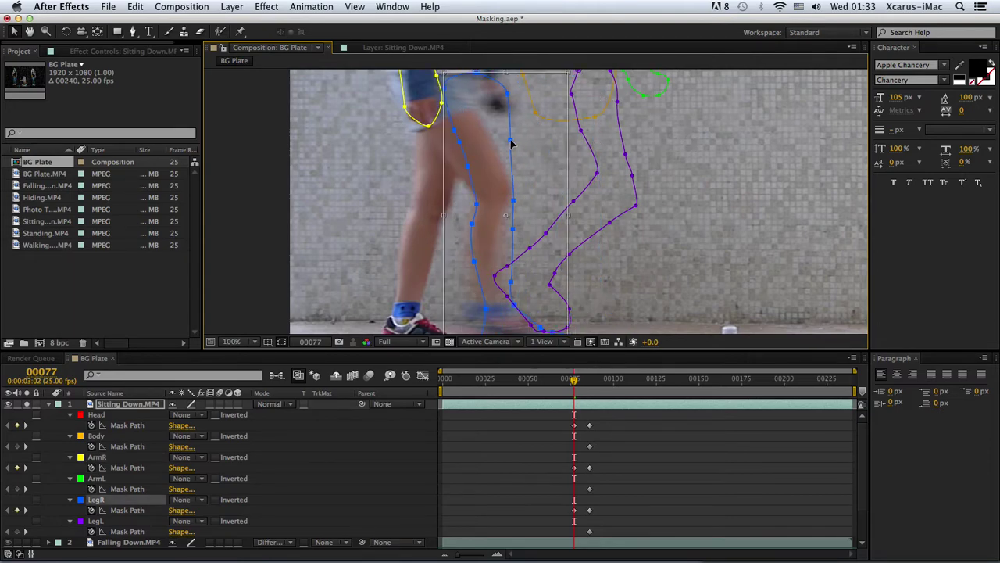
left_click_drag(576, 168, 529, 151)
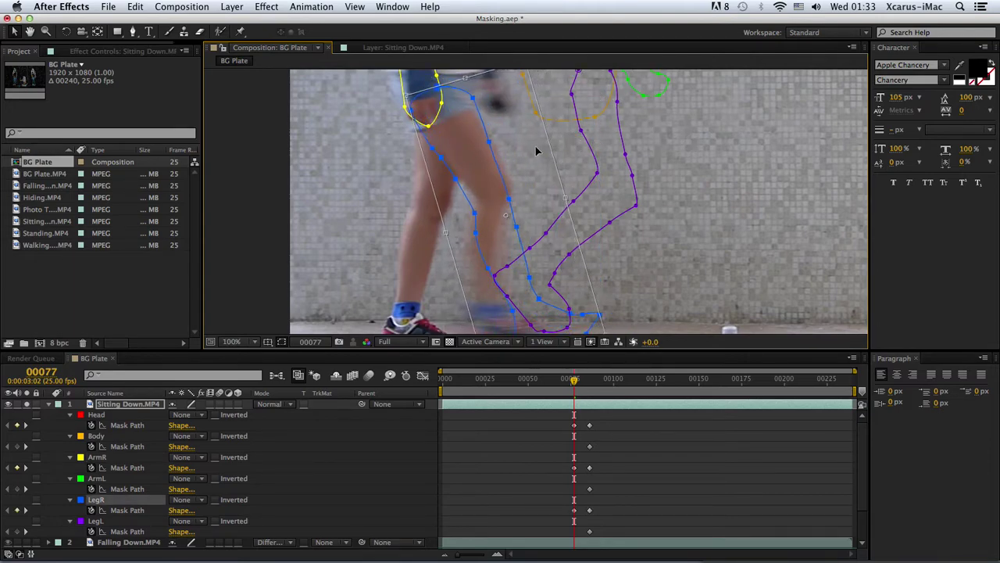
left_click_drag(586, 164, 546, 161)
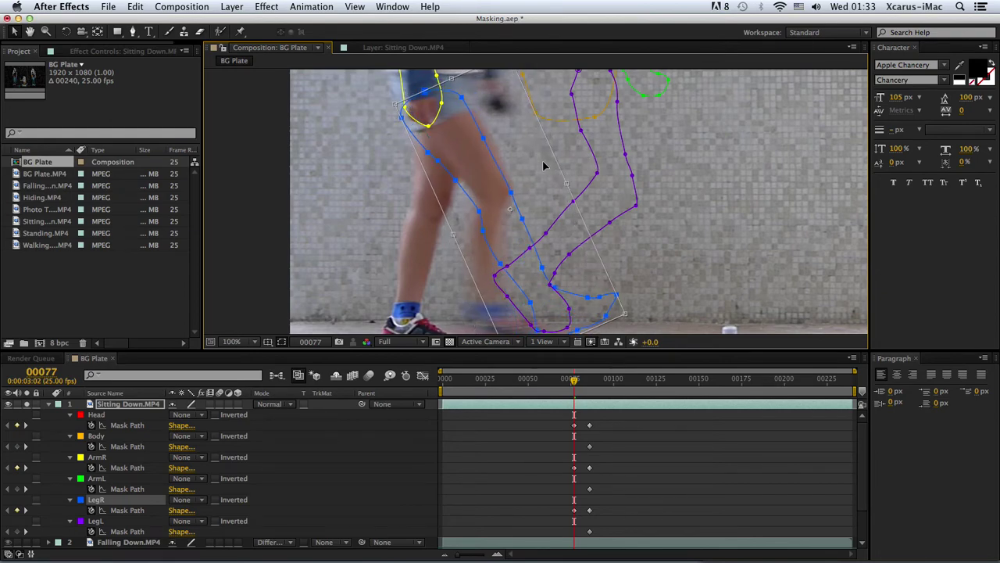
left_click(548, 160)
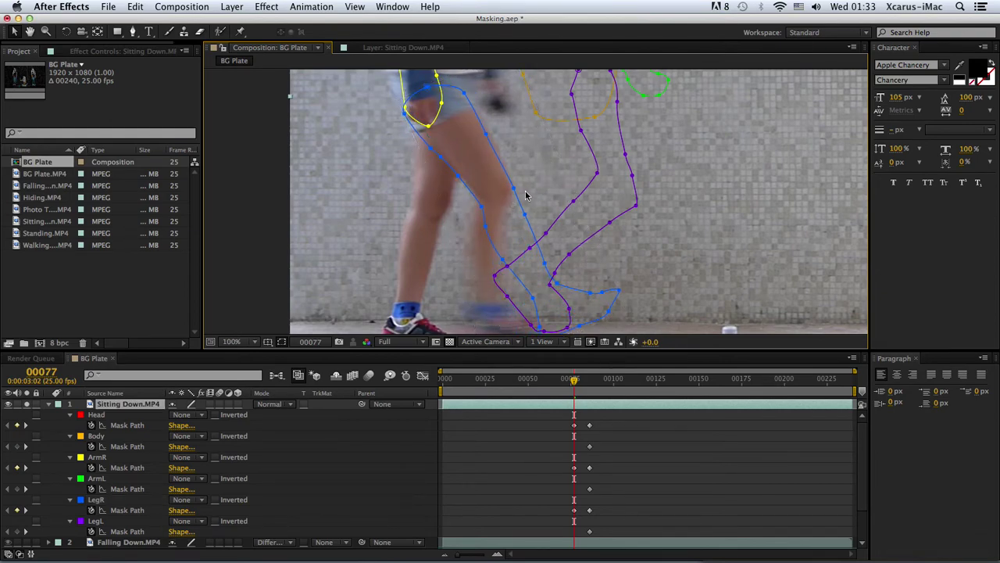
Move the purple LegL mask aside to the right, out of the way
left_click_drag(563, 223, 585, 171)
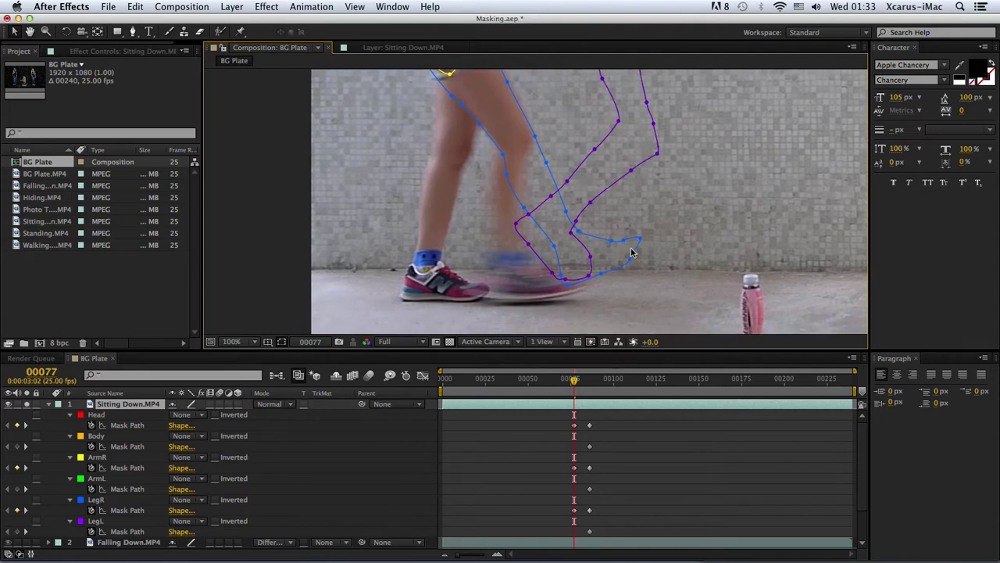
double_click(591, 205)
left_click_drag(591, 191, 742, 217)
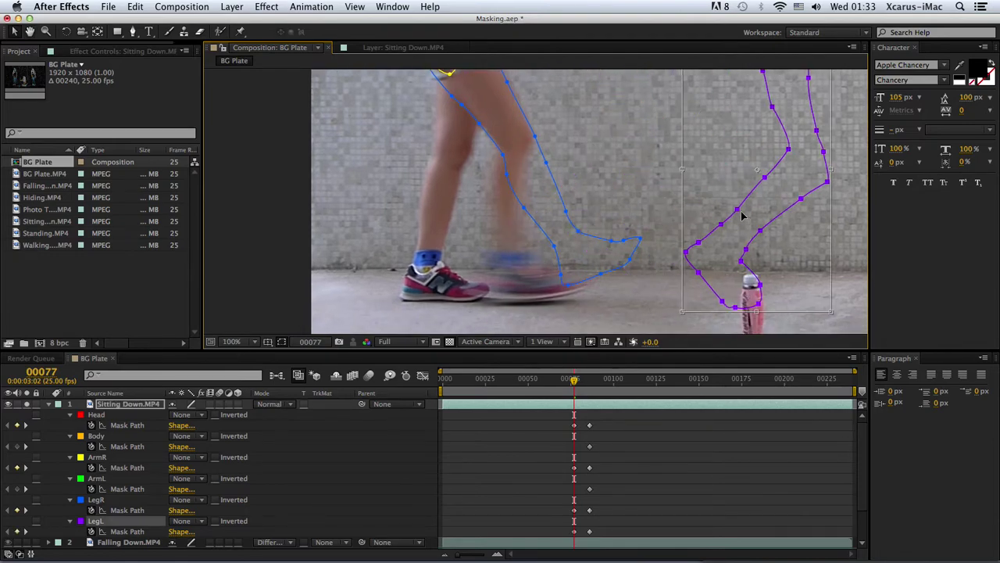
key("Return")
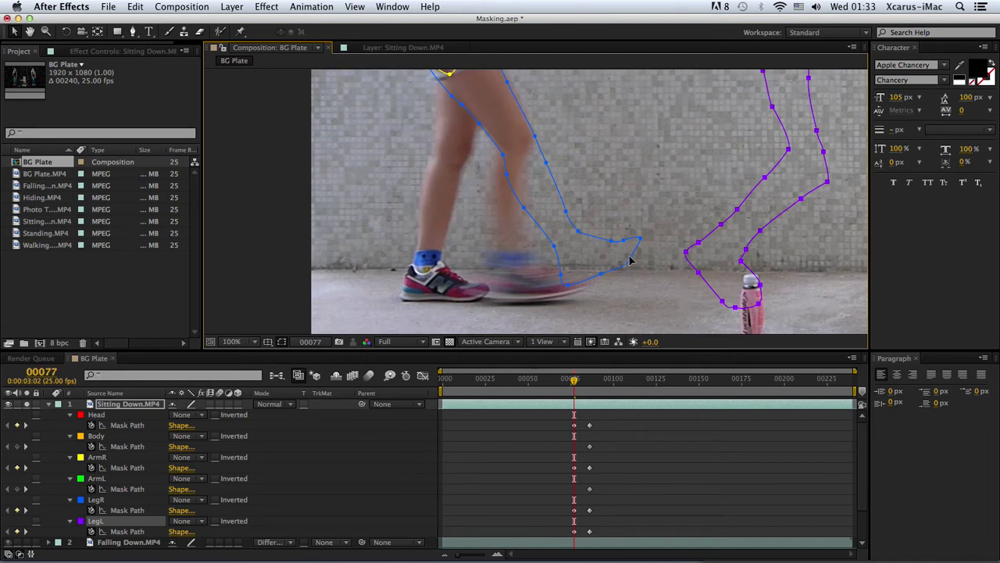
Rotate and move the LegR foot points onto the shoe, then refine its toe and upper-edge points
left_click(631, 259)
left_click_drag(659, 311, 481, 153)
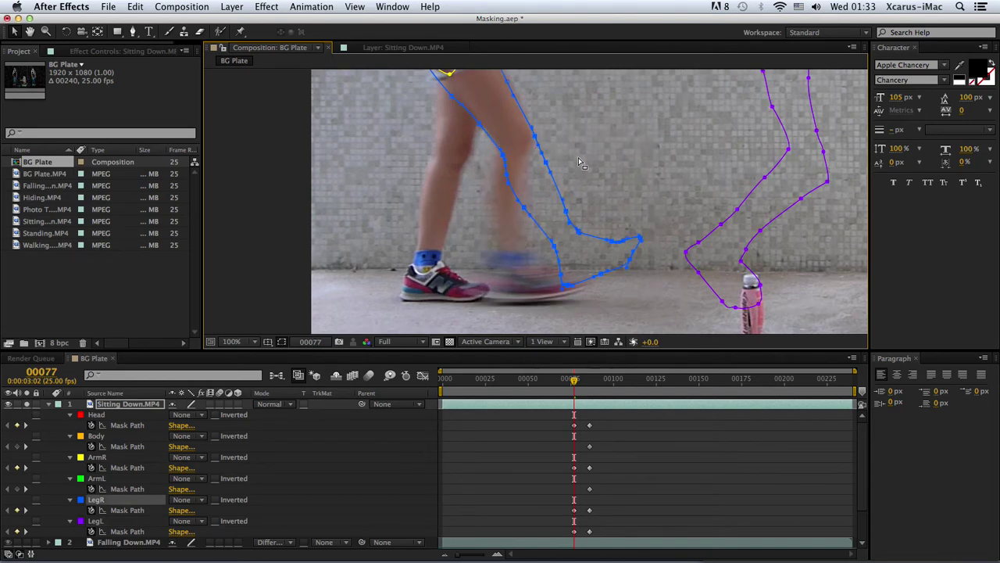
double_click(568, 213)
left_click_drag(657, 200, 631, 248)
left_click_drag(554, 205, 525, 219)
left_click_drag(612, 237, 636, 253)
left_click_drag(530, 205, 531, 193)
double_click(525, 193)
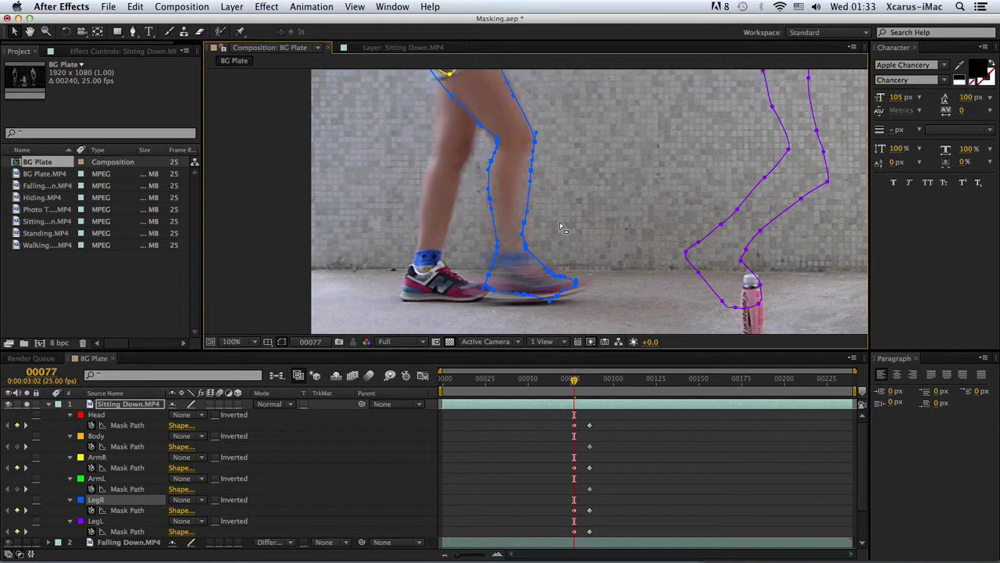
left_click(586, 286)
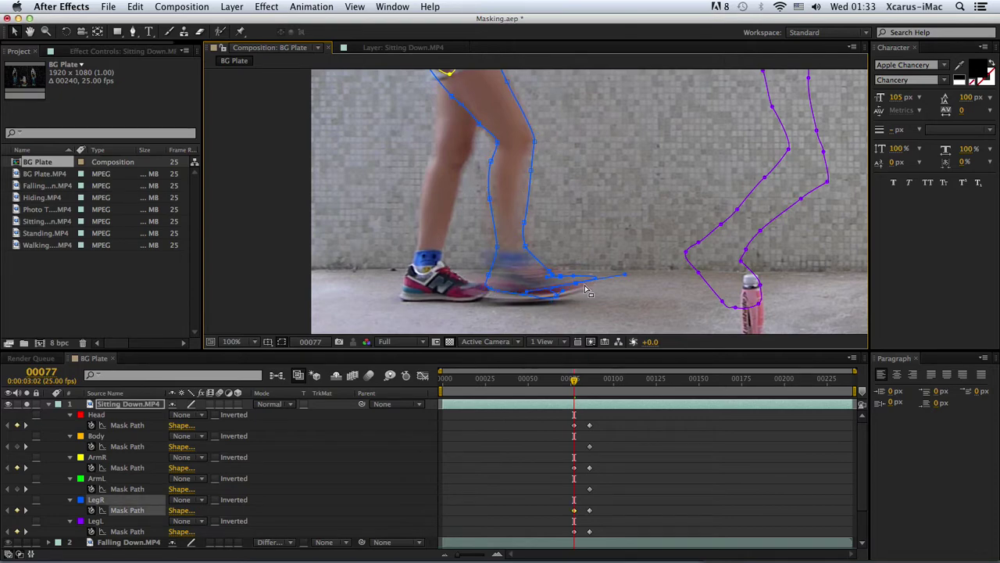
left_click_drag(586, 289, 522, 302)
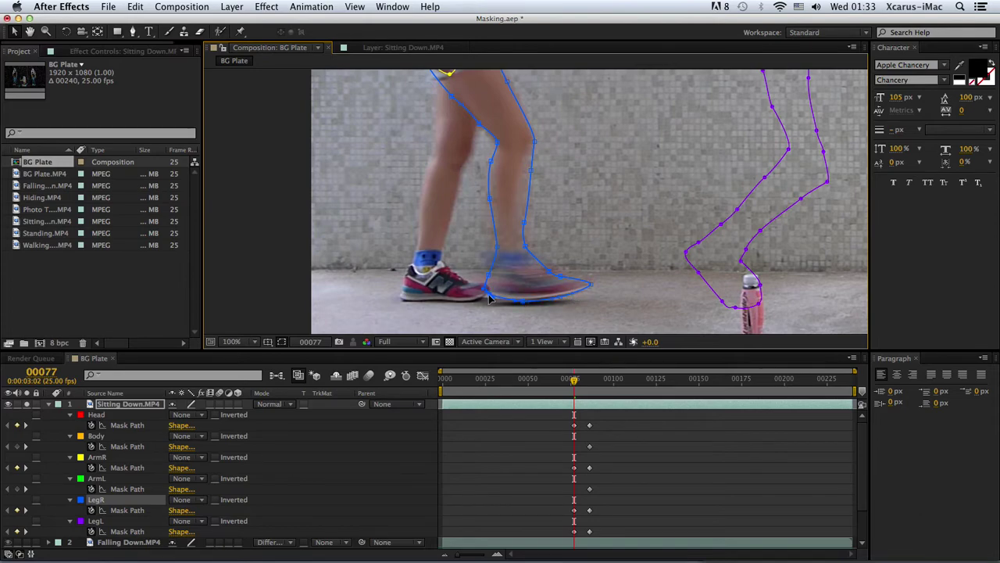
left_click_drag(557, 275, 561, 271)
Move the LegL mask left onto the girl's other leg
double_click(702, 247)
left_click_drag(766, 192, 647, 206)
key("comma")
left_click_drag(592, 174, 485, 171)
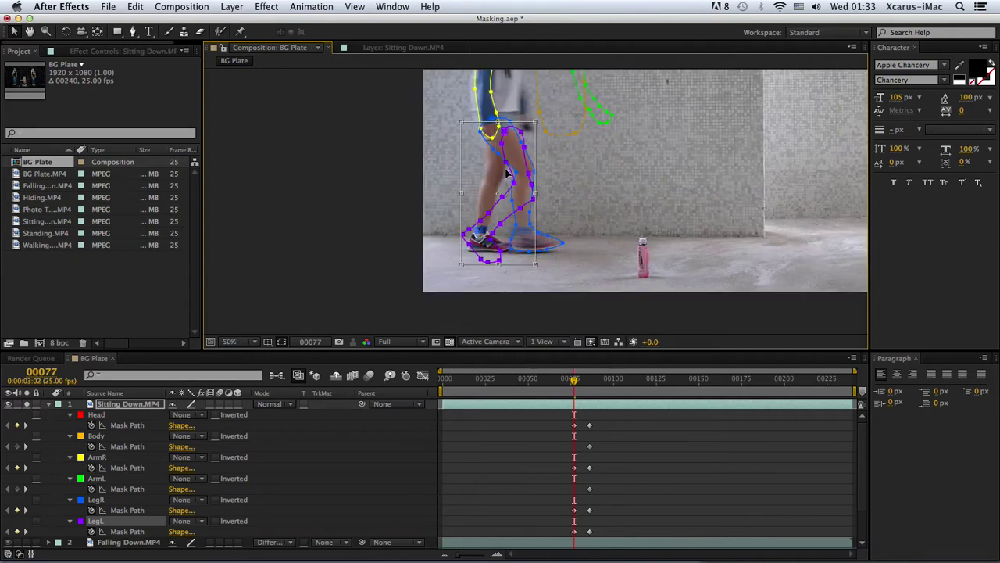
Rotate LegL along the leg and swing its lower points down onto the foot
left_click_drag(555, 201, 468, 189)
key("Return")
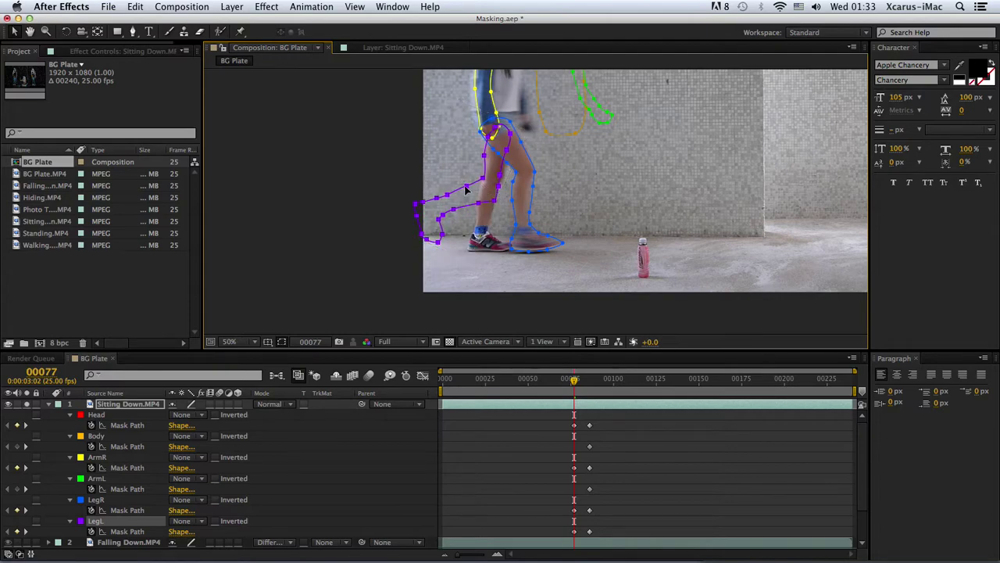
left_click(471, 190)
mouse_move(399, 261)
left_mouse_down()
mouse_move(501, 190)
mouse_move(494, 168)
mouse_move(473, 197)
mouse_move(459, 167)
mouse_move(506, 225)
left_mouse_up()
double_click(495, 202)
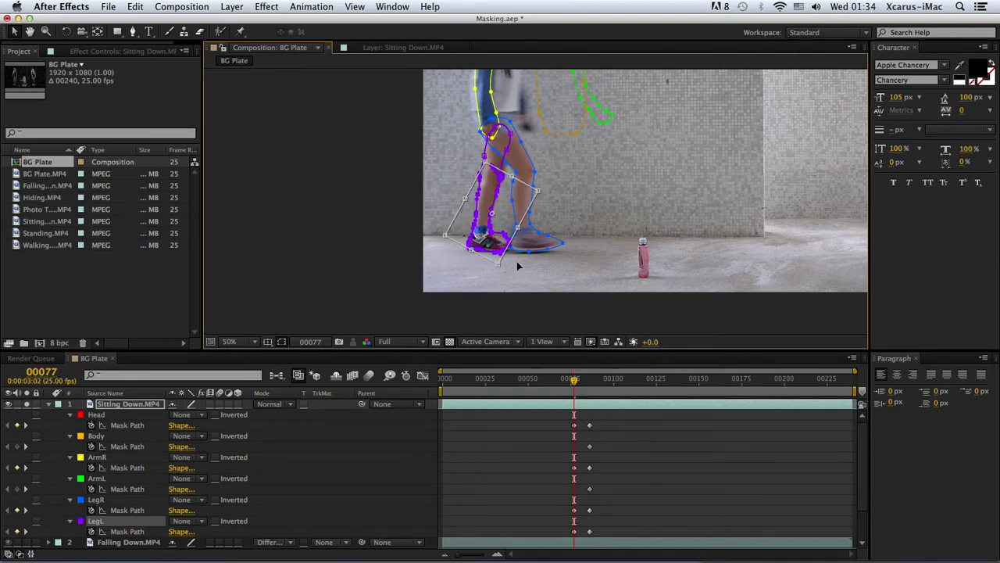
key("Return")
Adjust LegL's knee, sneaker and leg-edge points so the outline hugs the leg
scroll(518, 263, "up", 2)
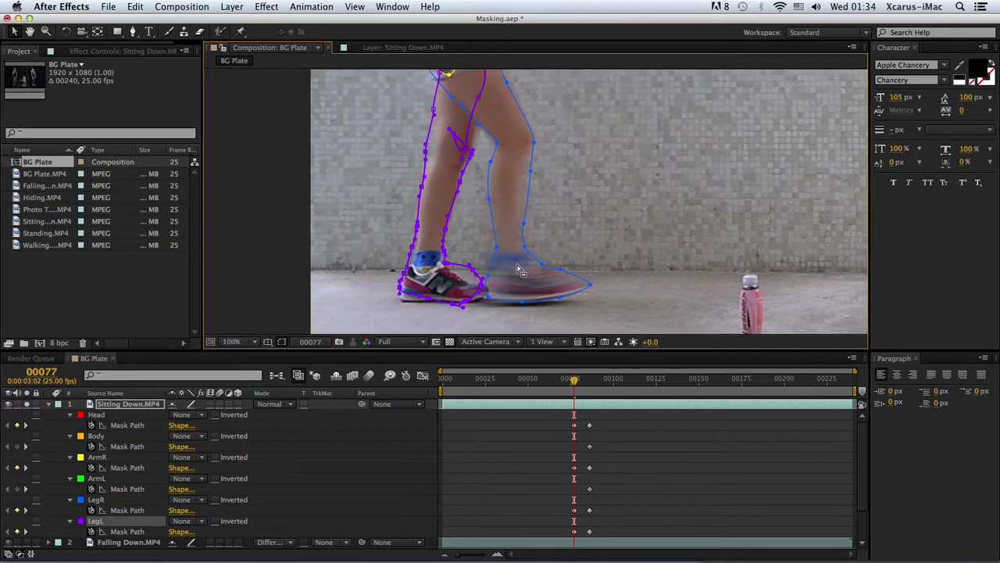
left_click(453, 168)
left_click(467, 159)
mouse_move(466, 154)
left_mouse_down()
mouse_move(461, 135)
mouse_move(470, 151)
left_mouse_up()
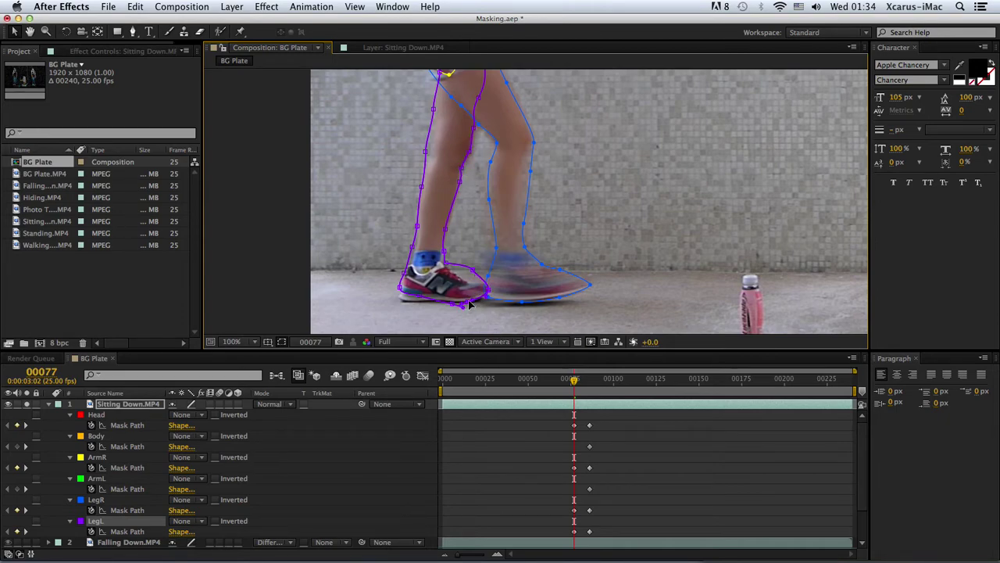
left_click_drag(420, 299, 415, 303)
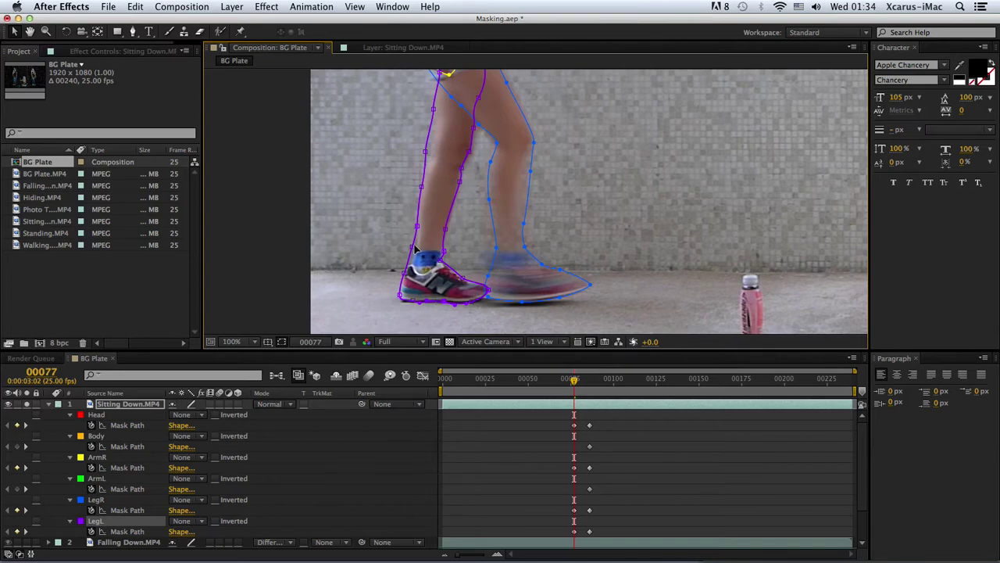
left_click_drag(426, 153, 436, 139)
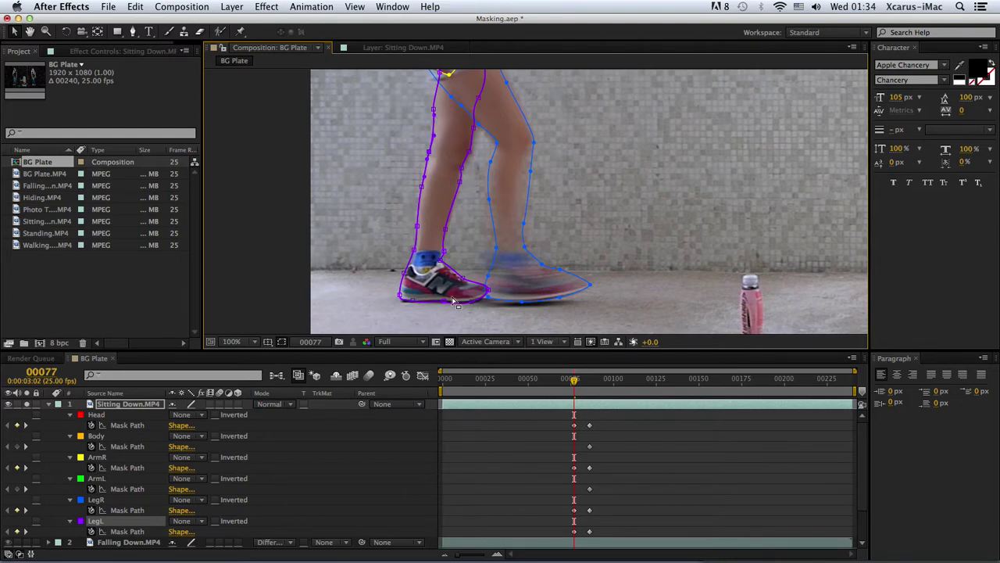
scroll(516, 250, "up", 3)
scroll(518, 286, "up", 5)
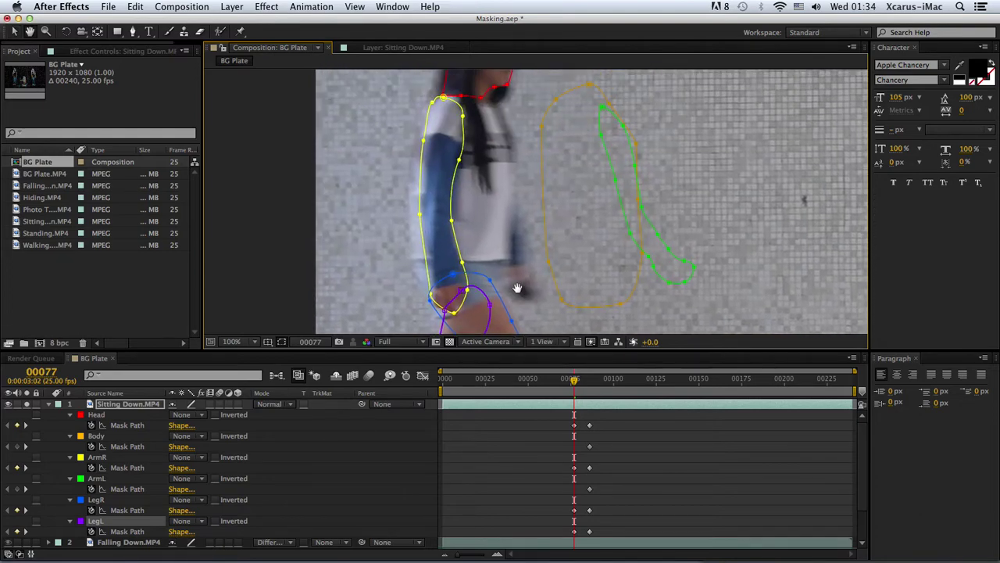
At frame 77, move the Body mask onto the torso and move and rotate ArmL onto the arm
double_click(560, 302)
left_click_drag(547, 238, 425, 243)
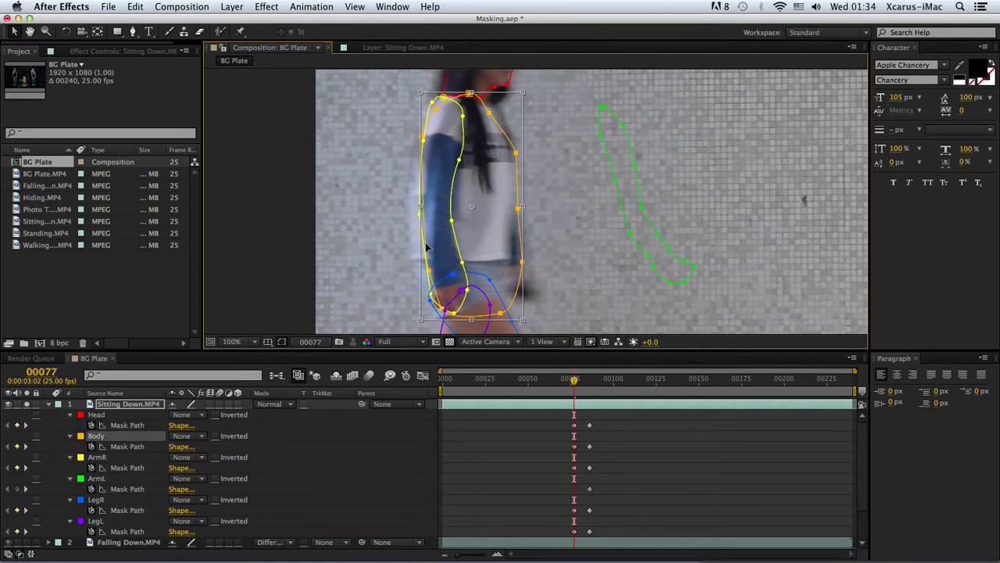
double_click(655, 240)
left_click_drag(655, 239, 514, 247)
mouse_move(580, 240)
left_mouse_down()
mouse_move(574, 257)
mouse_move(536, 253)
left_mouse_up()
double_click(536, 253)
Refine the ArmL shoulder point, pull down the Head mask's shoulder edge, and narrow ArmL
left_click_drag(510, 134, 492, 117)
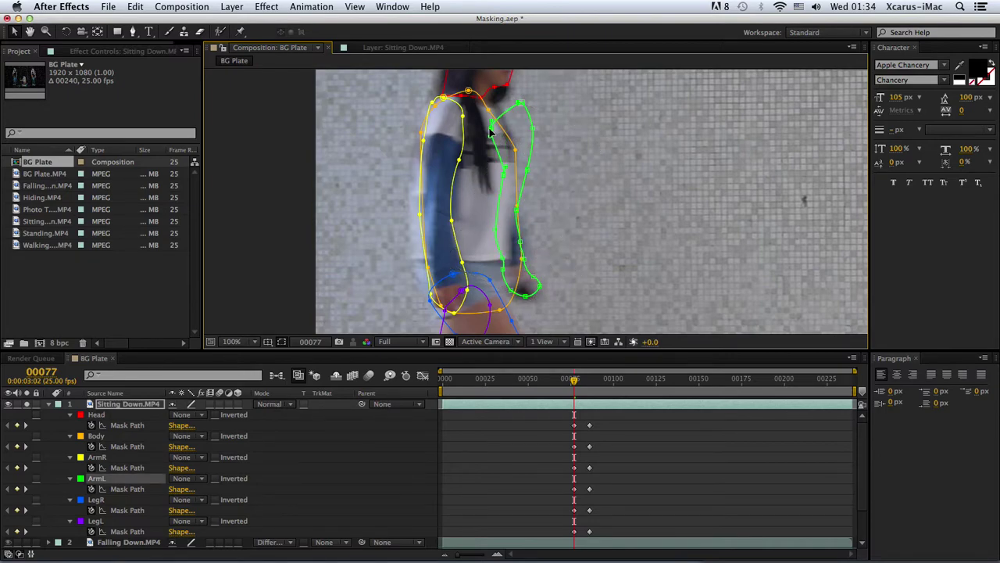
left_click(496, 113)
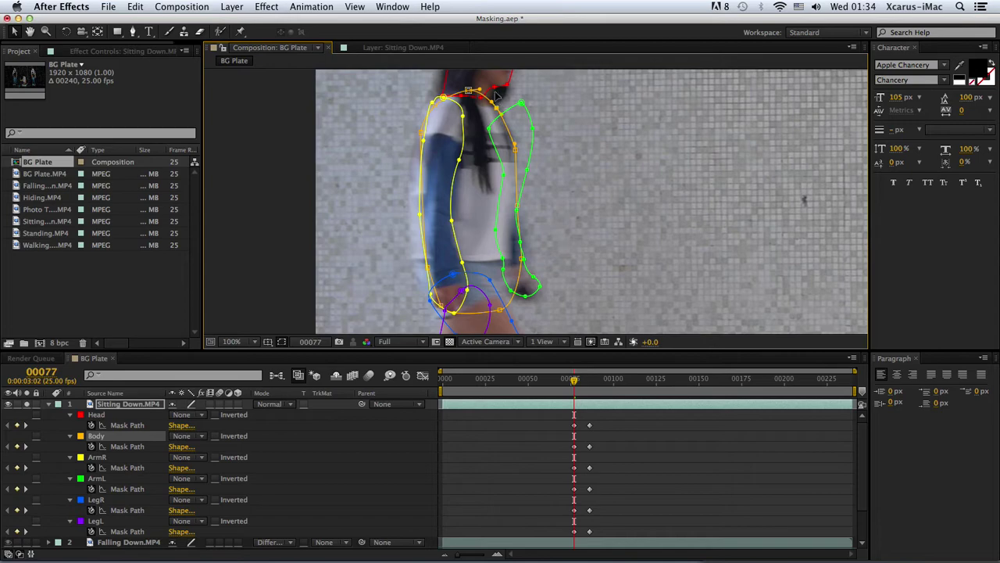
left_click(494, 92)
mouse_move(498, 98)
left_mouse_down()
mouse_move(490, 106)
mouse_move(511, 123)
left_mouse_up()
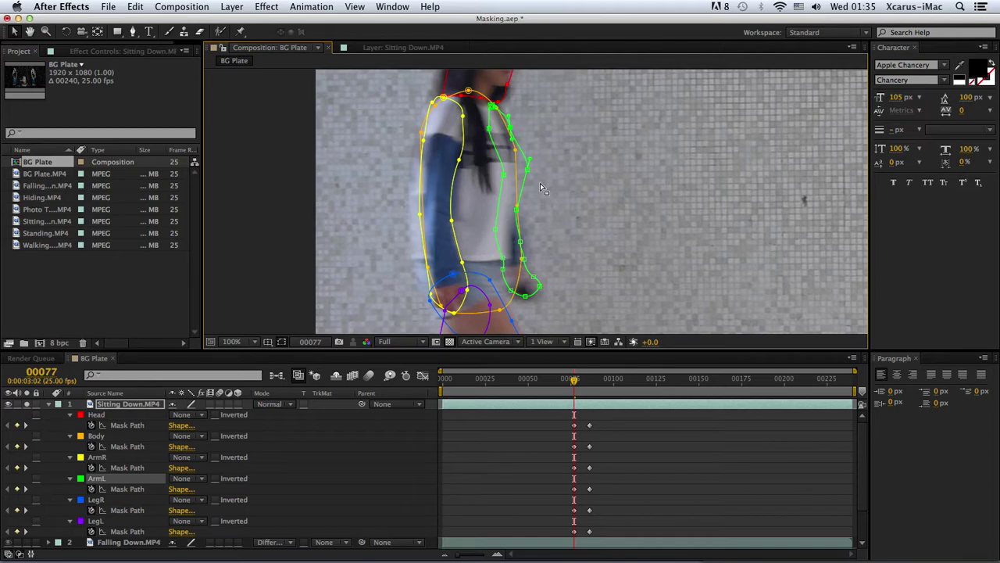
left_click_drag(530, 170, 520, 175)
Select the LegR mask, zoom out to 50%, and advance to frame 86
left_click_drag(484, 276, 484, 200)
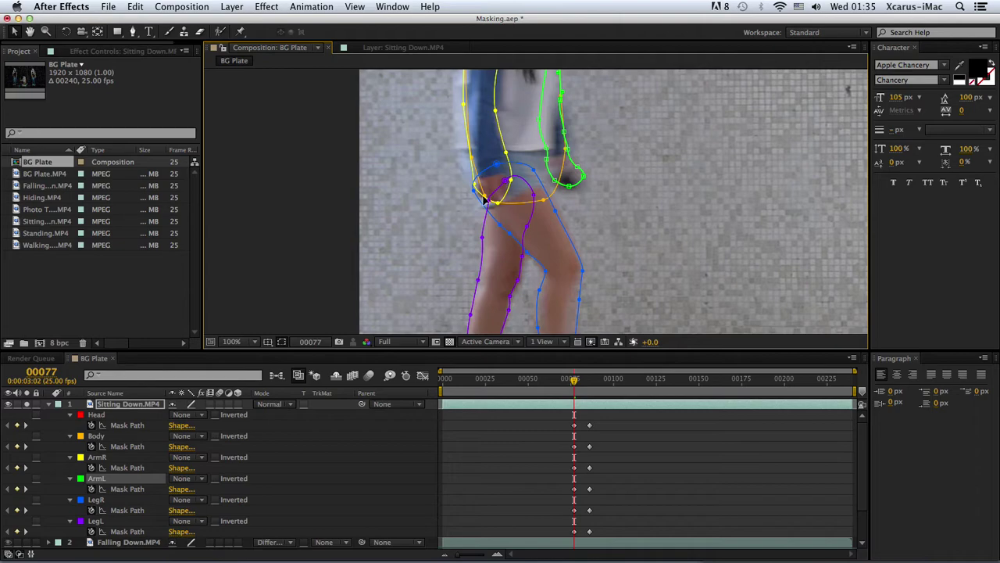
left_click(478, 196)
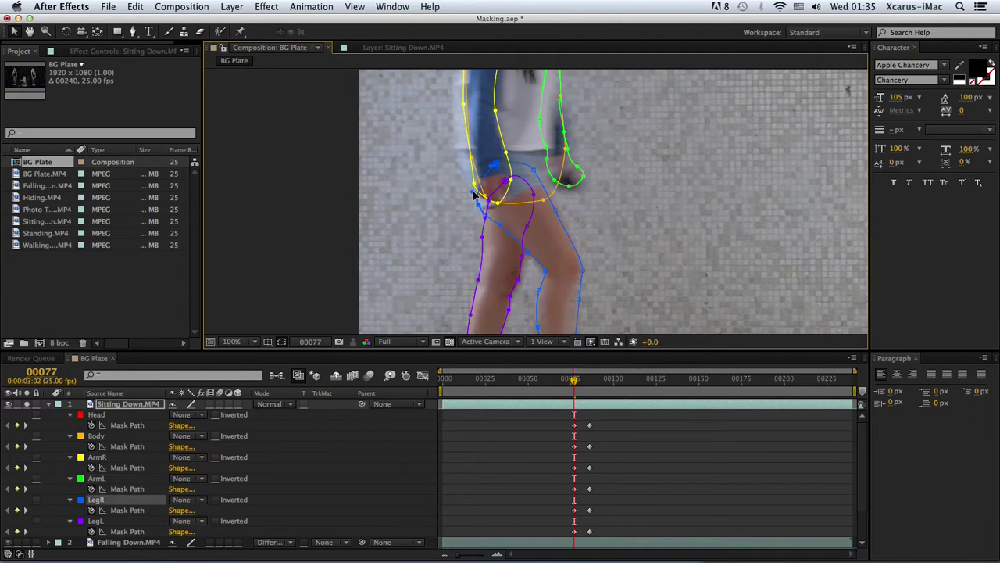
key("comma")
left_click_drag(582, 381, 590, 380)
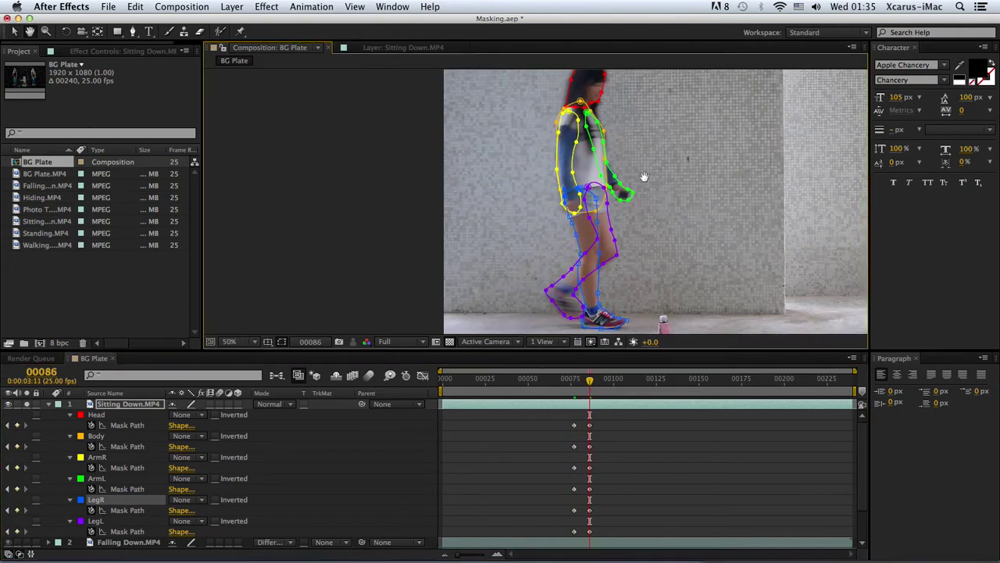
Back at frame 77, drag the Head mask's lower shoulder vertex onto the ArmL mask
scroll(622, 240, "up", 1)
scroll(622, 240, "up", 1)
mouse_move(597, 159)
left_mouse_down()
mouse_move(542, 162)
mouse_move(556, 207)
mouse_move(565, 203)
left_mouse_up()
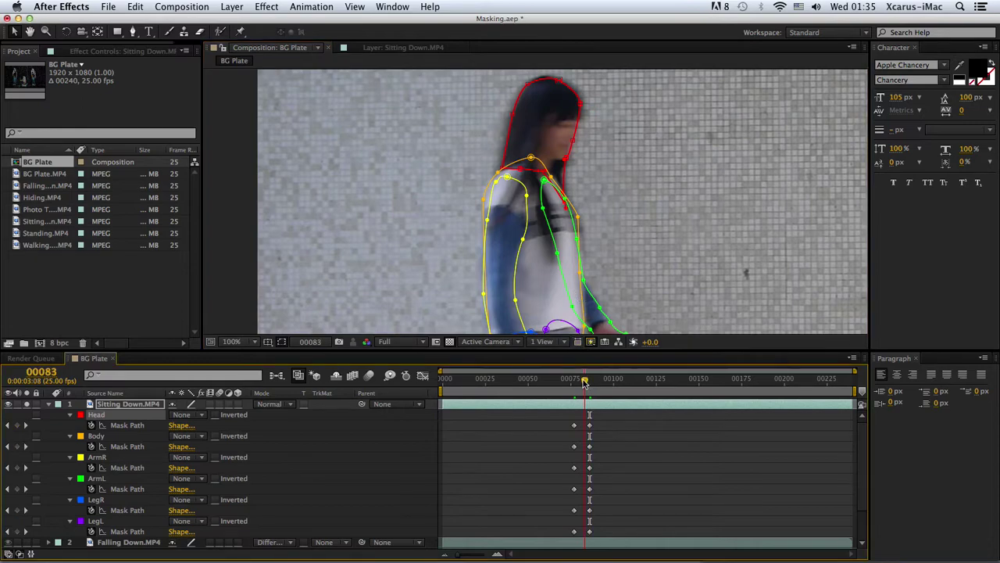
left_click_drag(588, 381, 579, 384)
left_click_drag(438, 174, 432, 186)
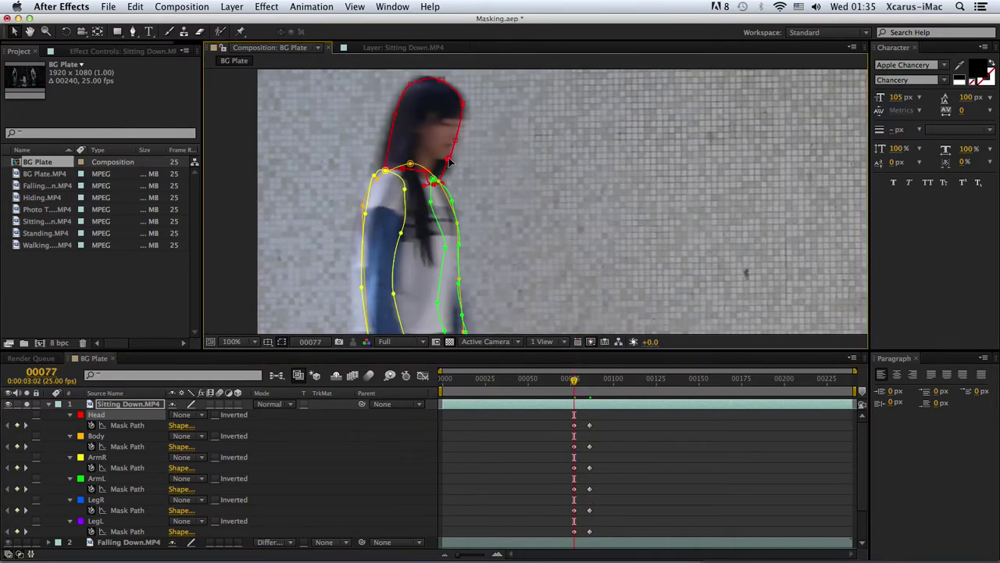
Zoom out to 50% and select the Head mask in the timeline
key("comma")
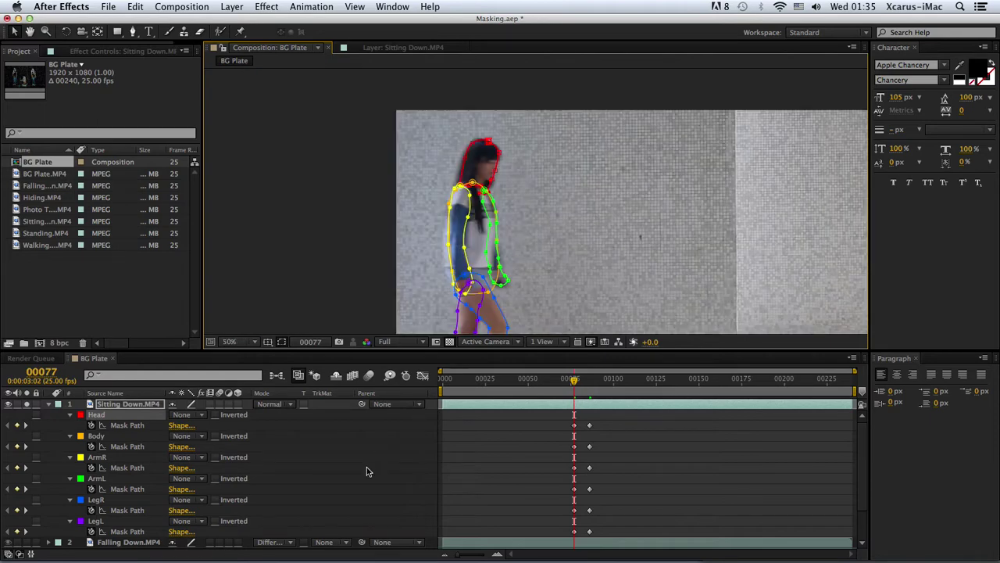
left_click(350, 471)
left_click(101, 415)
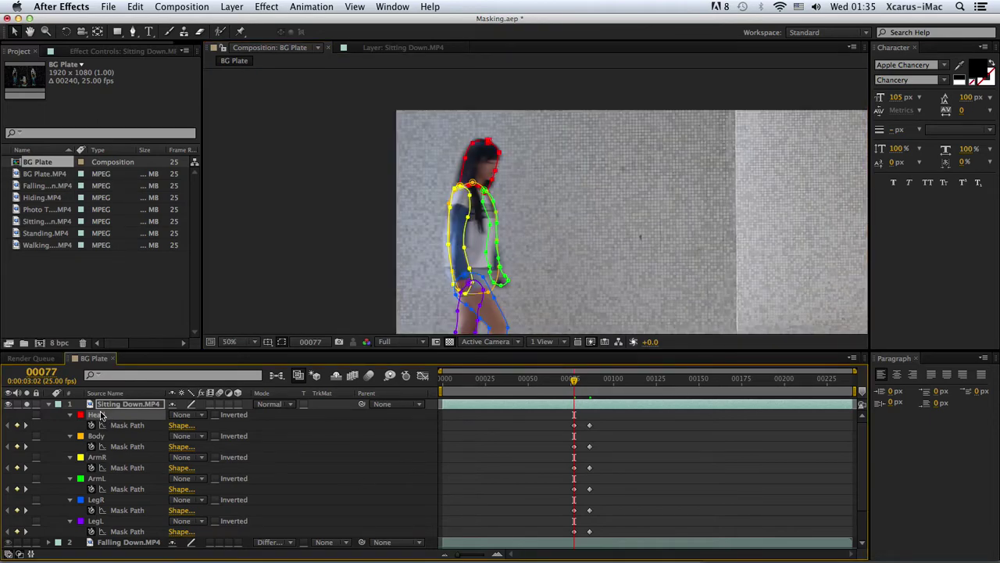
Set all six masks to Add mode and deselect the layer
left_click(111, 521, "shift")
left_click(188, 521)
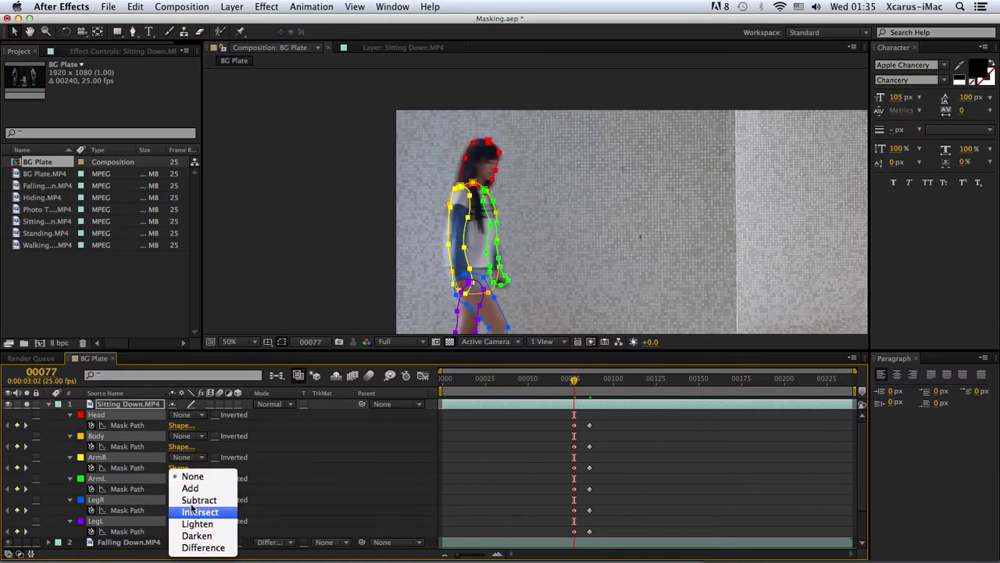
left_click(190, 488)
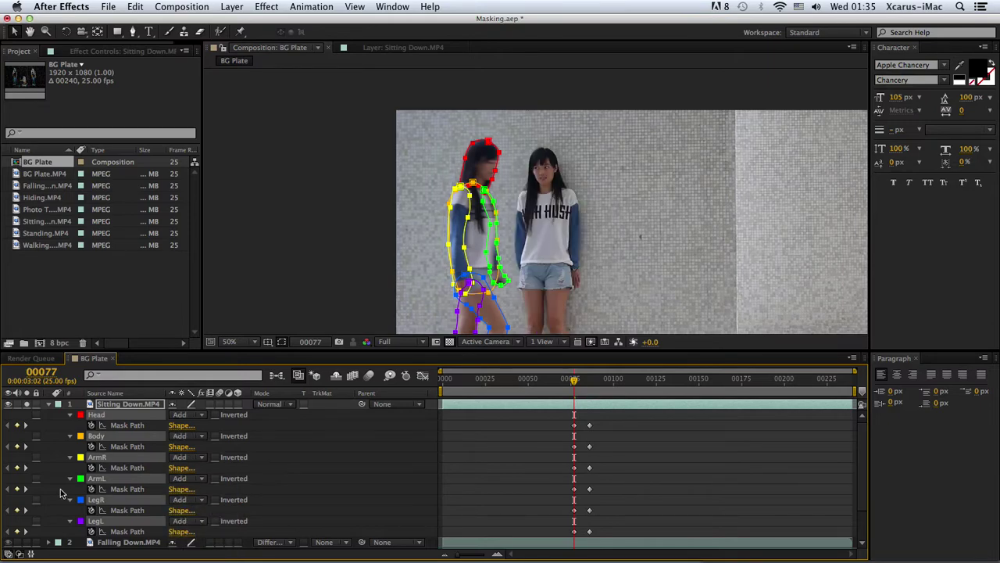
left_click(61, 493)
Step frame by frame through the composite to check the masks, returning to frame 81
scroll(423, 279, "down", 2)
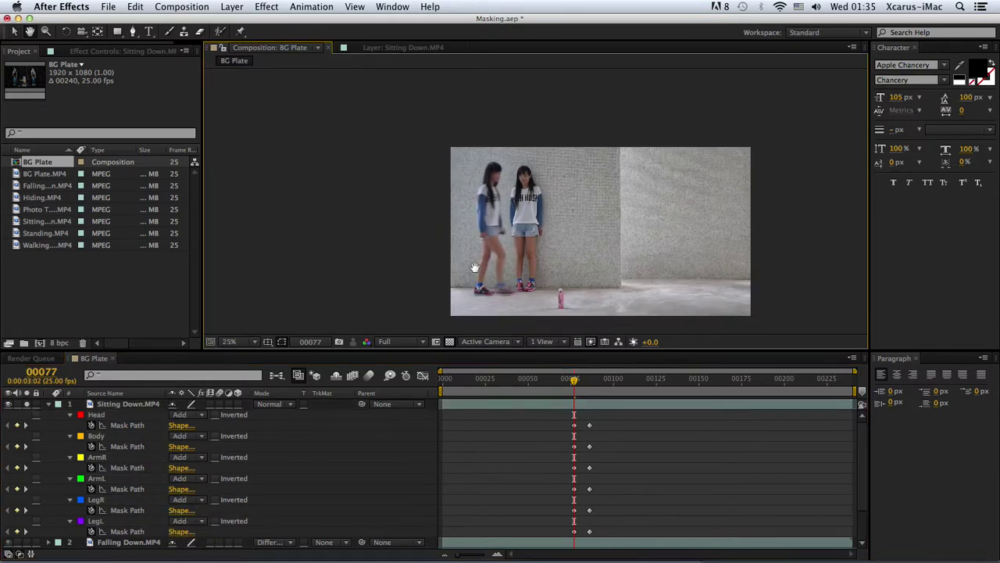
key("Page_Down")
key("Page_Down")
key("Page_Down")
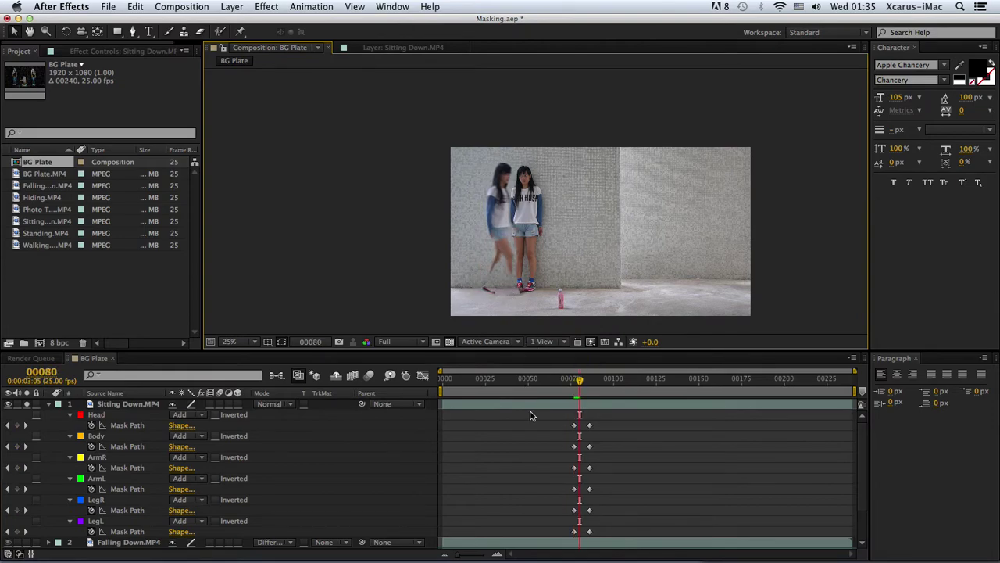
left_click(538, 413)
key("Page_Down")
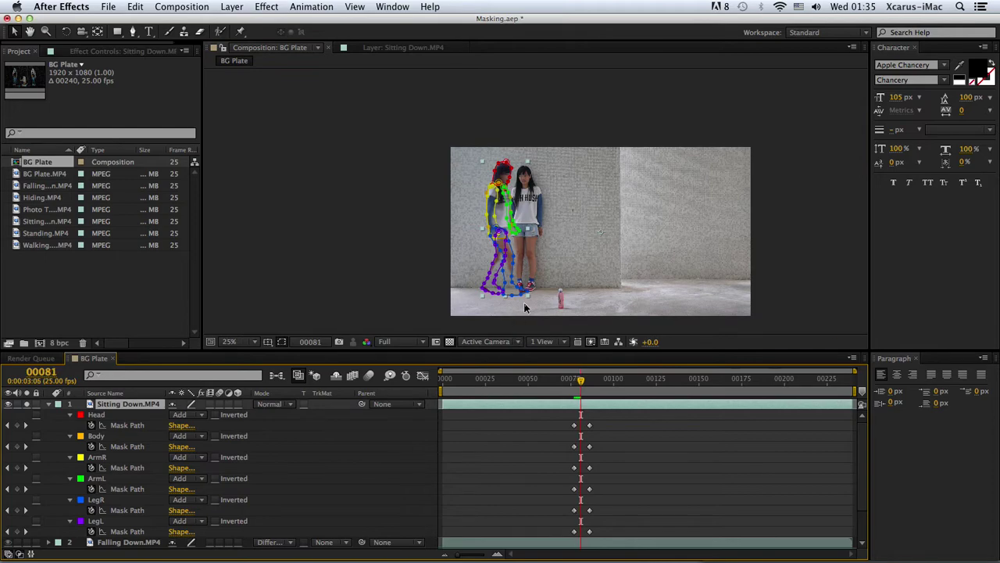
key("Page_Down")
left_click(553, 422)
key("Page_Down")
key("Page_Down")
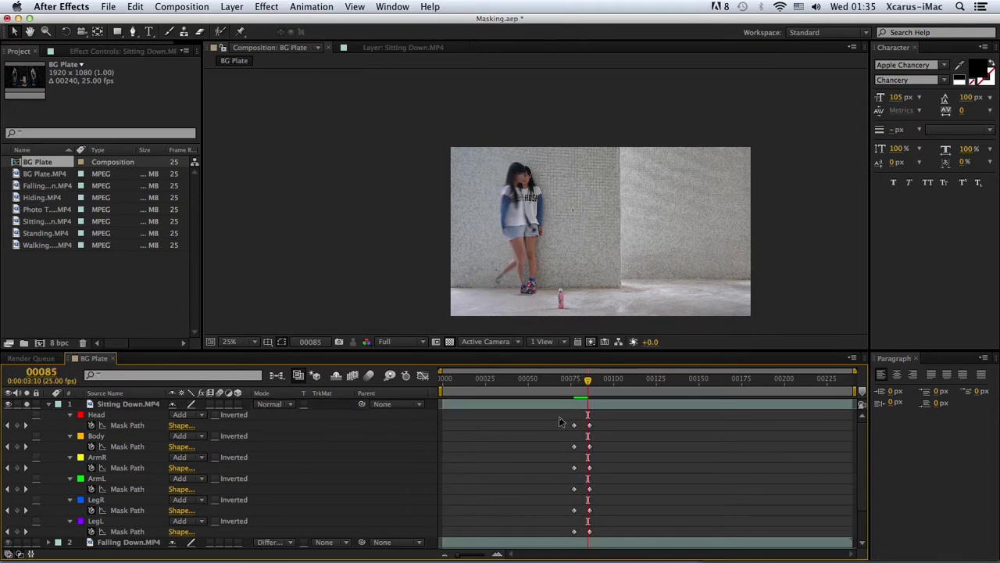
key("Page_Up")
key("Page_Up")
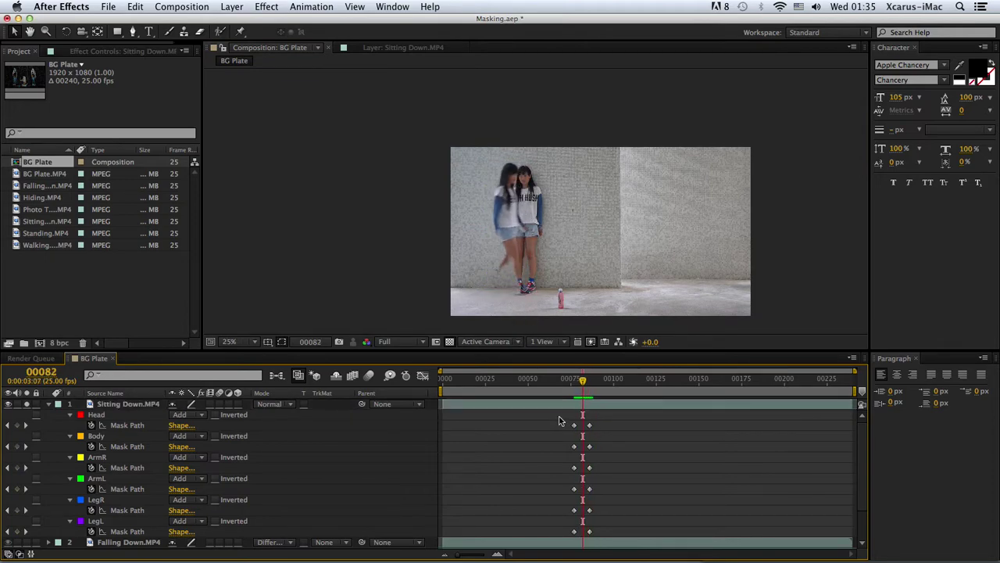
key("Page_Up")
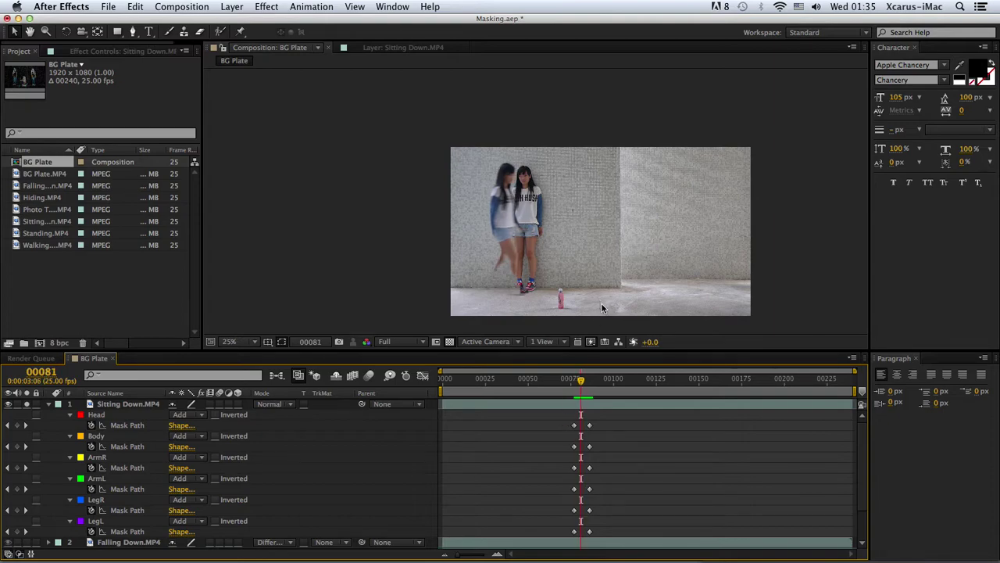
Zoom to 100%, make the viewer taller, and frame the girls' legs
scroll(601, 303, "up", 1)
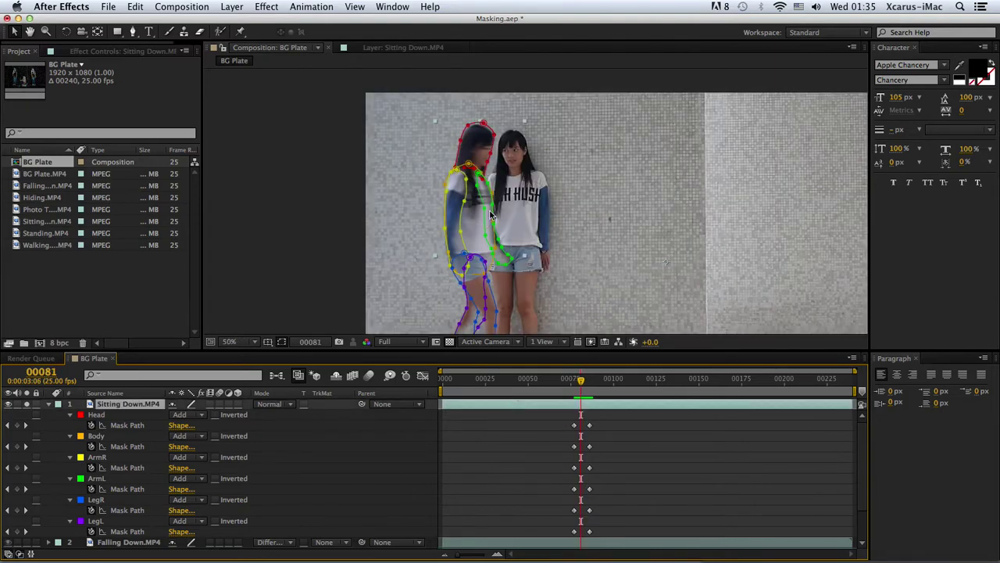
key("period")
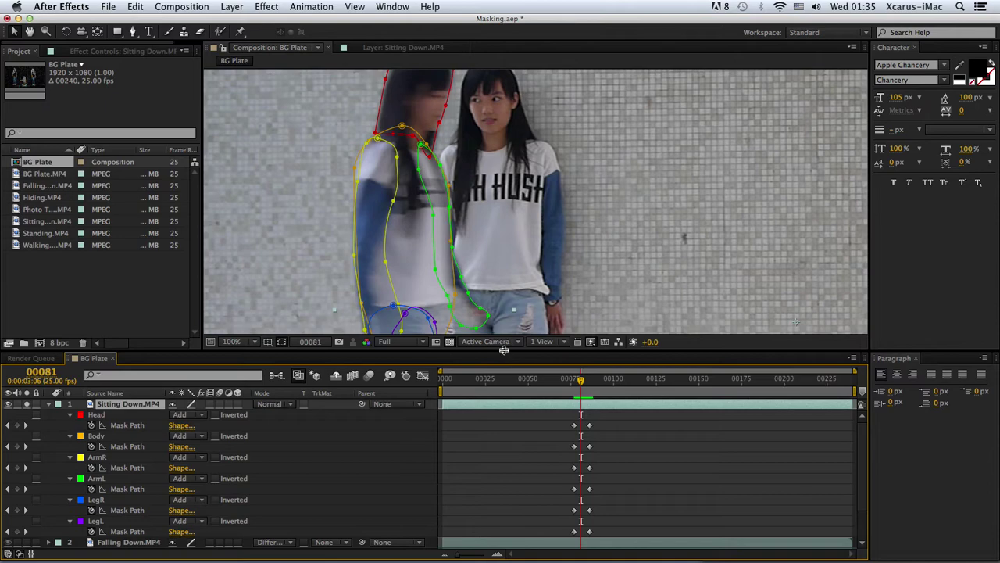
left_click_drag(504, 349, 504, 452)
left_click_drag(438, 422, 512, 292)
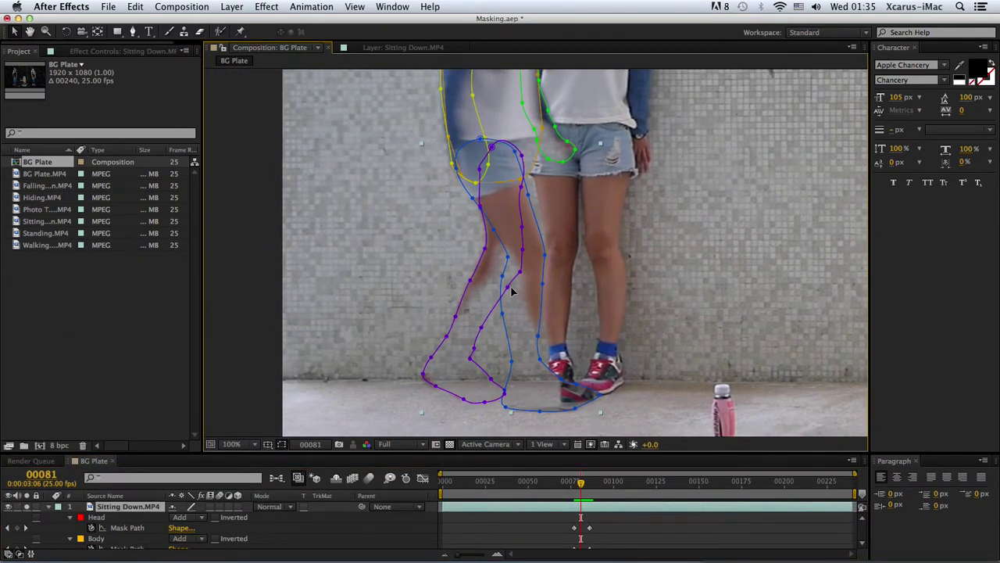
double_click(520, 275)
Move and rotate the purple LegL mask onto the kicking leg and widen its thigh edge
left_click_drag(520, 275, 466, 308)
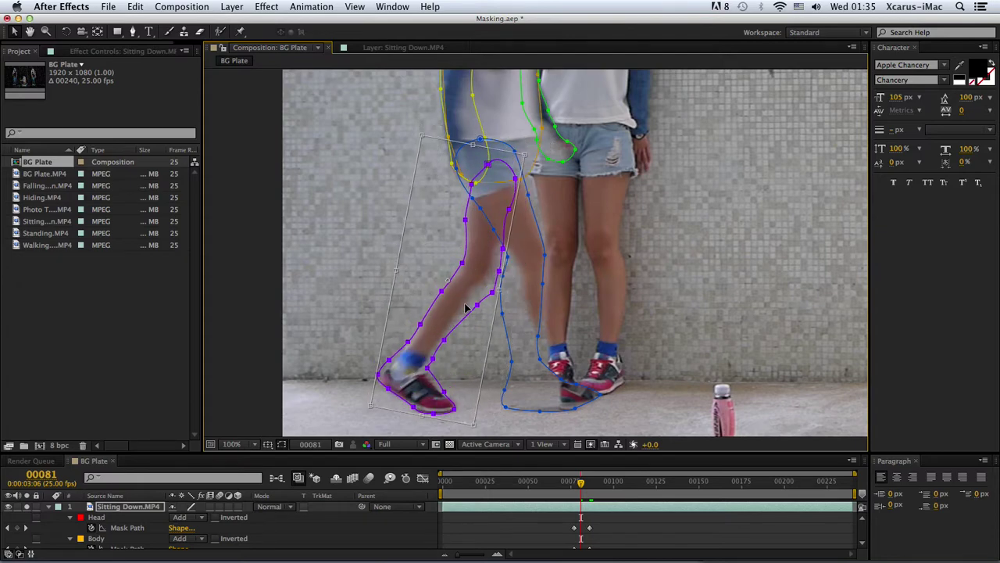
key("Return")
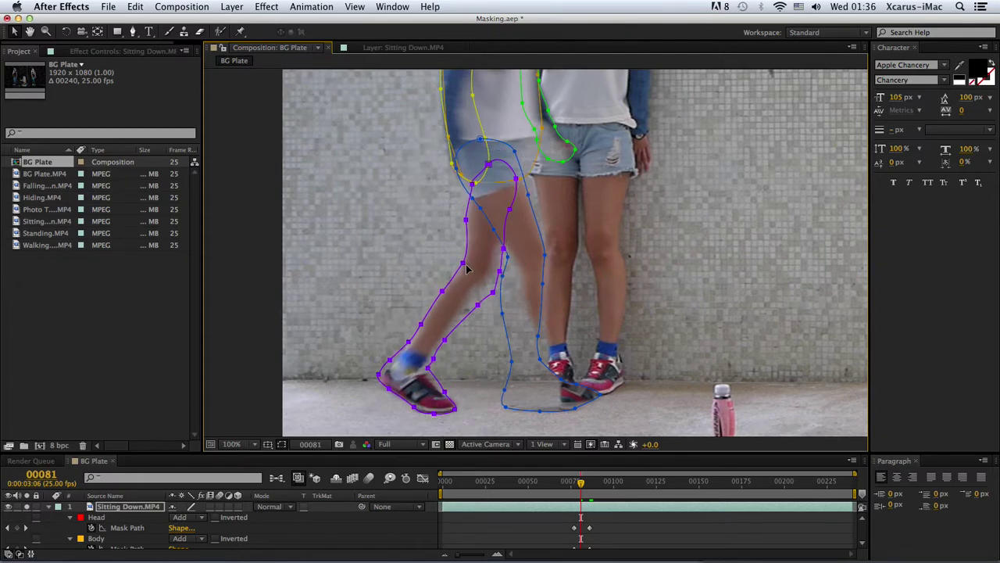
left_click(471, 274)
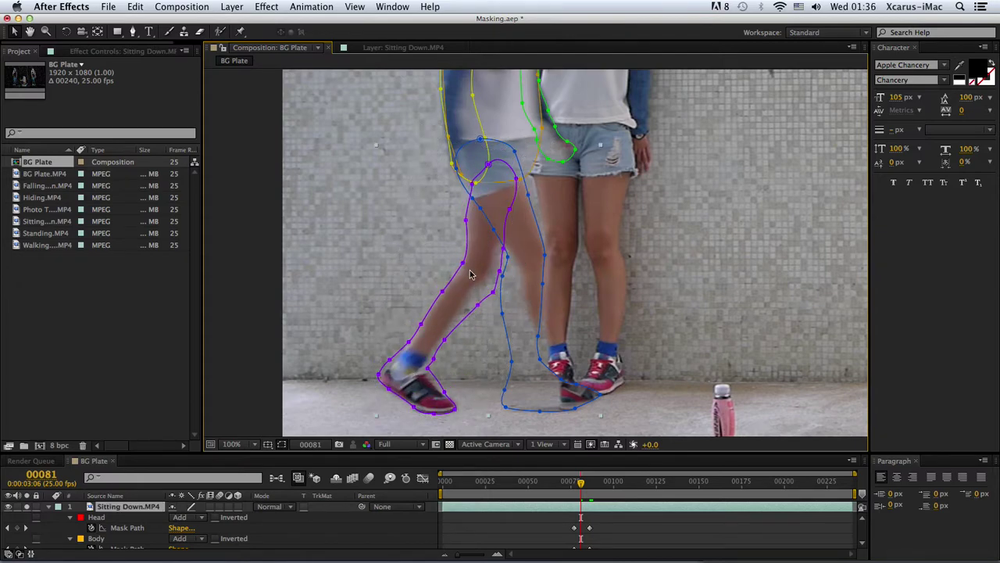
left_click(460, 175)
left_click(471, 201)
left_click(466, 216)
mouse_move(465, 264)
left_mouse_down()
mouse_move(443, 293)
mouse_move(467, 307)
mouse_move(485, 284)
left_mouse_up()
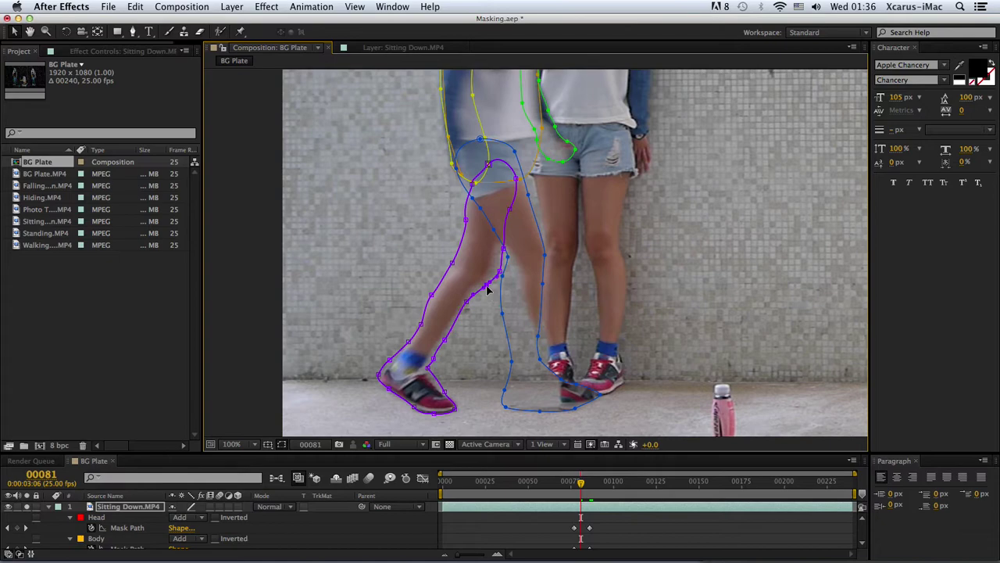
Rotate the blue LegR mask's lower points onto the stepping leg and reshape it along the thigh
mouse_move(614, 428)
left_mouse_down()
mouse_move(488, 303)
mouse_move(490, 272)
left_mouse_up()
double_click(539, 338)
left_click_drag(619, 345, 613, 339)
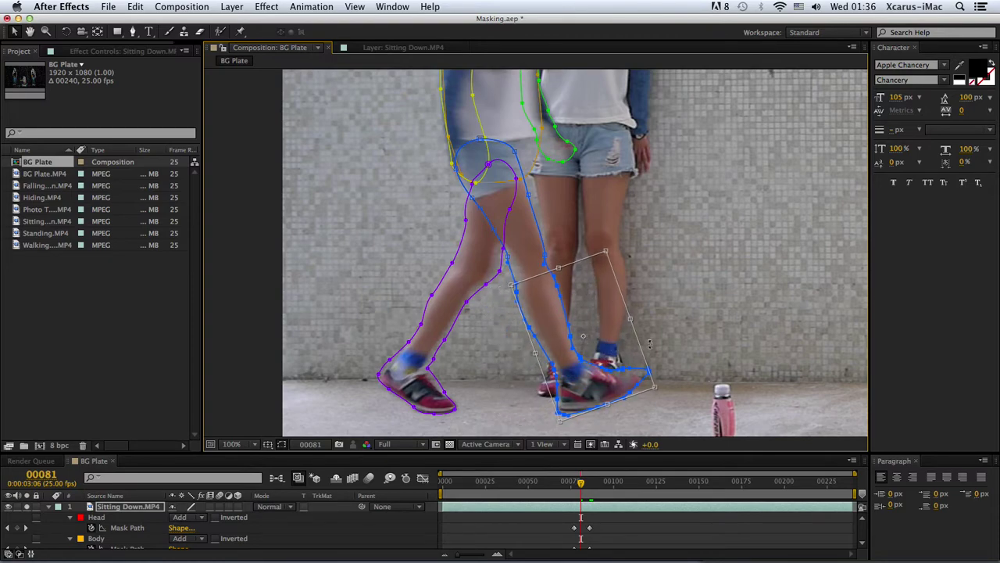
left_click_drag(613, 338, 680, 355)
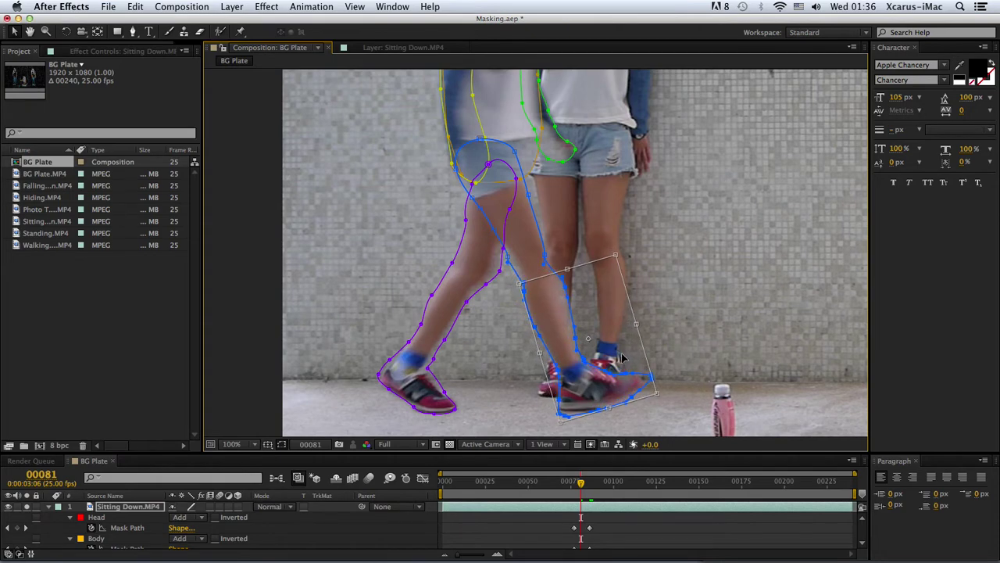
key("Return")
left_click(554, 291)
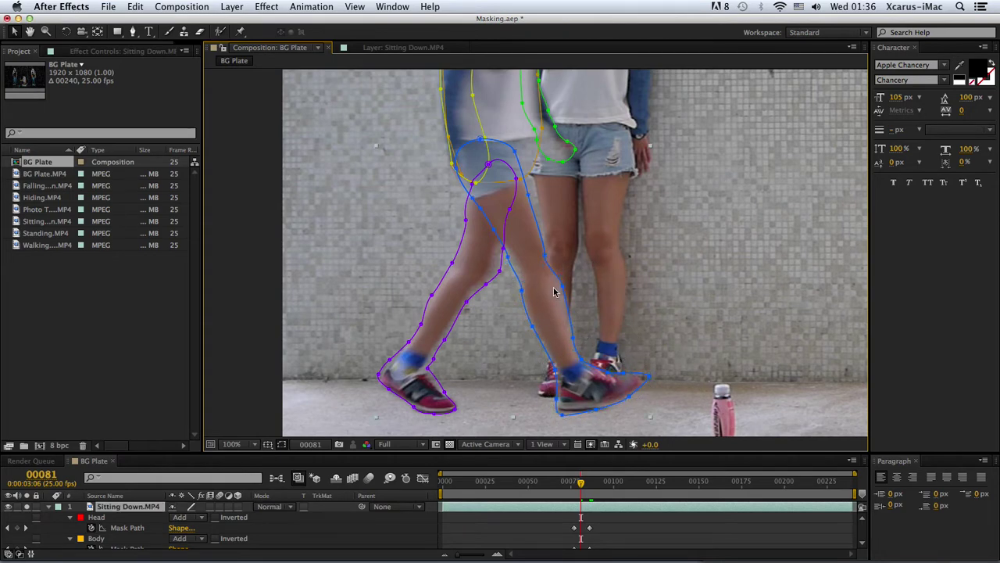
left_click_drag(544, 255, 550, 249)
mouse_move(530, 205)
left_mouse_down()
mouse_move(537, 201)
mouse_move(546, 306)
mouse_move(565, 291)
left_mouse_up()
double_click(546, 293)
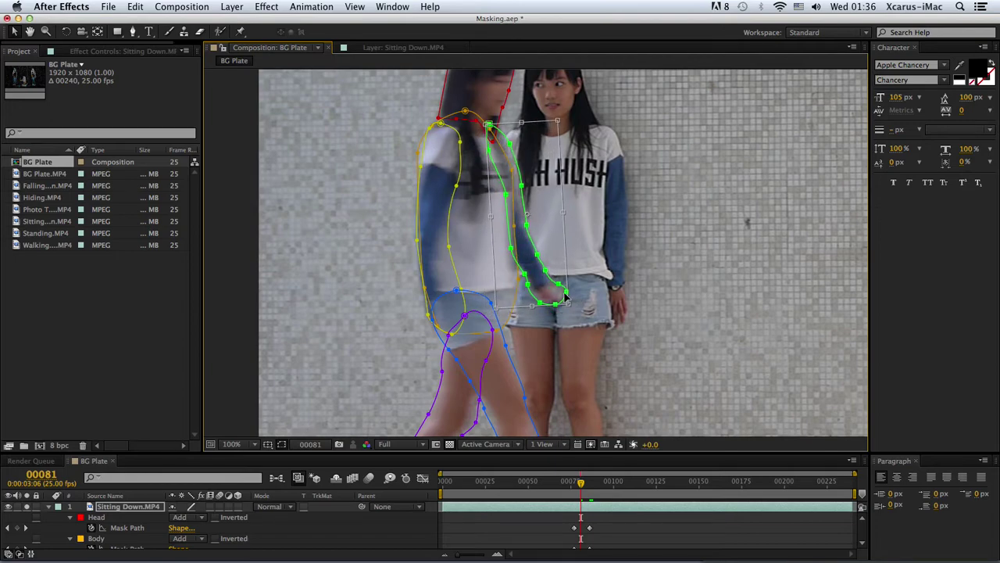
At frame 81, rotate the ArmL mask onto the arm and move the Head mask onto her head
mouse_move(597, 261)
left_mouse_down()
mouse_move(544, 256)
mouse_move(541, 264)
left_mouse_up()
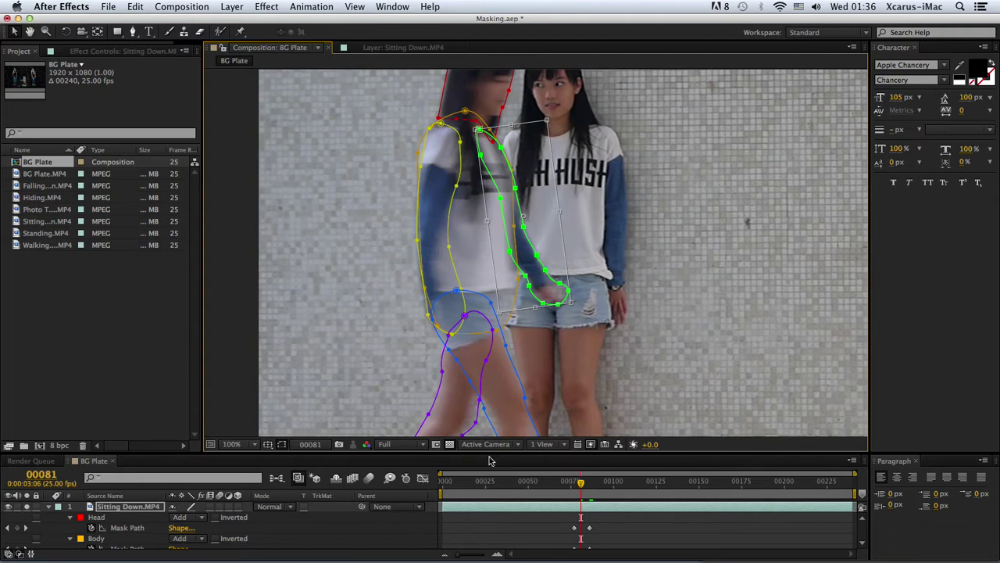
left_click(492, 527)
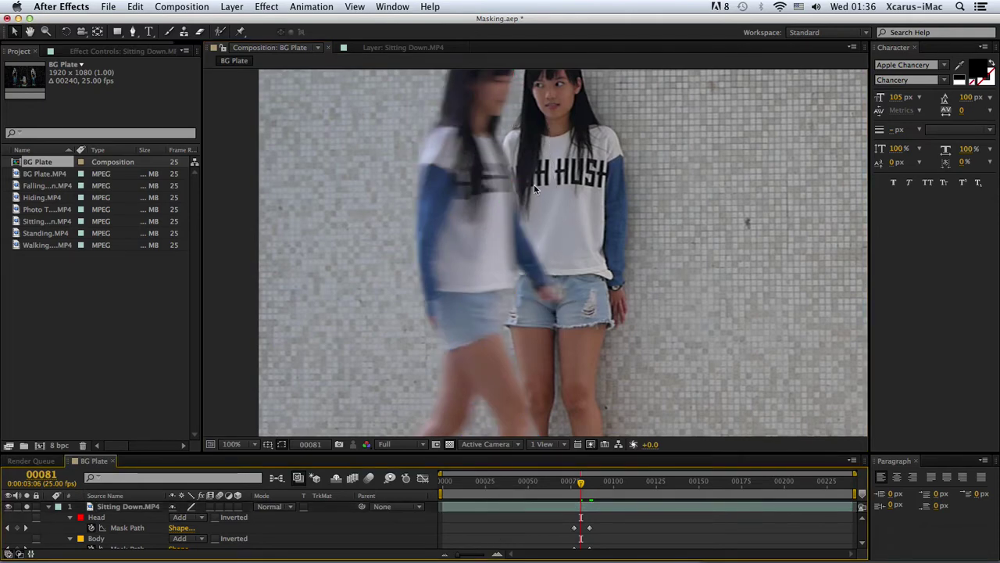
mouse_move(464, 99)
left_mouse_down()
mouse_move(453, 212)
mouse_move(502, 227)
mouse_move(494, 219)
left_mouse_up()
left_click(481, 219)
double_click(494, 229)
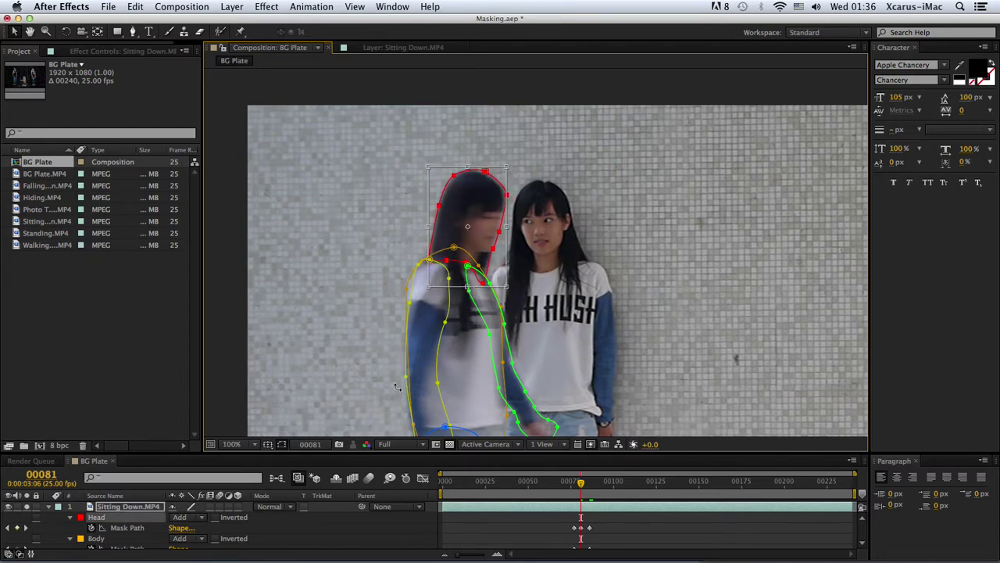
left_click(394, 546)
Step back and forth around frame 84 to check the masks follow the girl
scroll(520, 359, "down", 2)
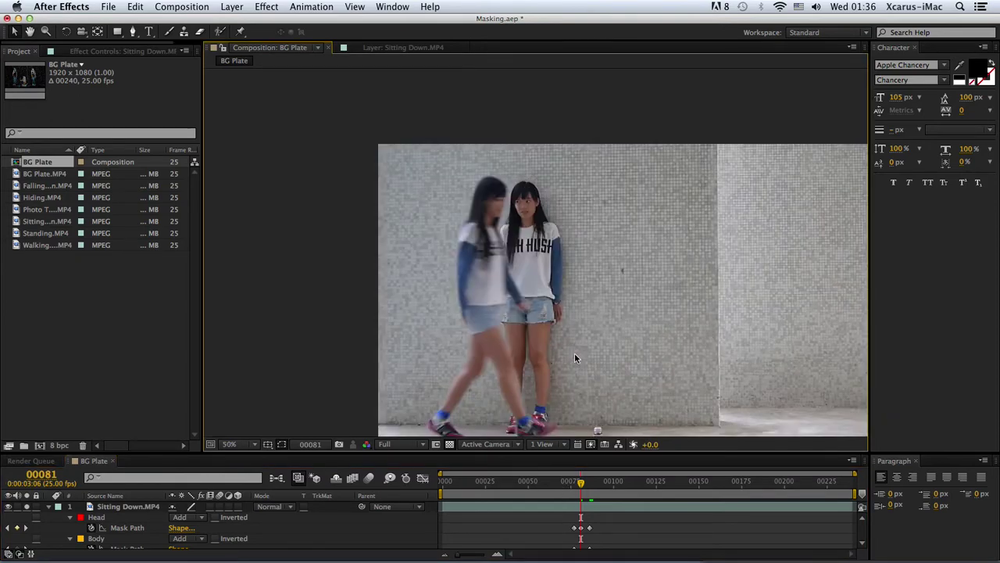
key("Page_Down")
key("Page_Down")
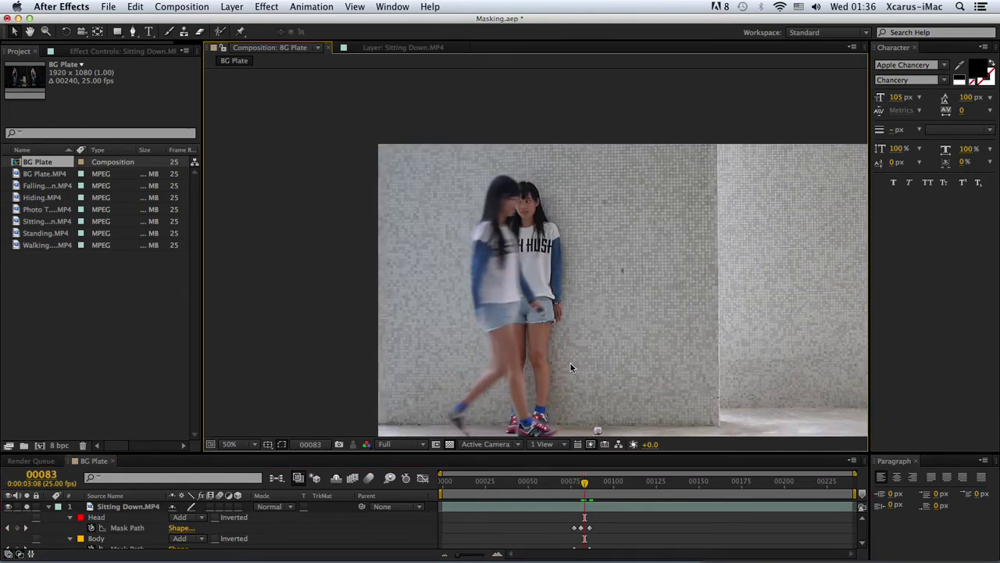
key("Page_Down")
key("Page_Up")
key("Page_Down")
key("Page_Up")
key("Page_Down")
key("Page_Up")
key("Page_Up")
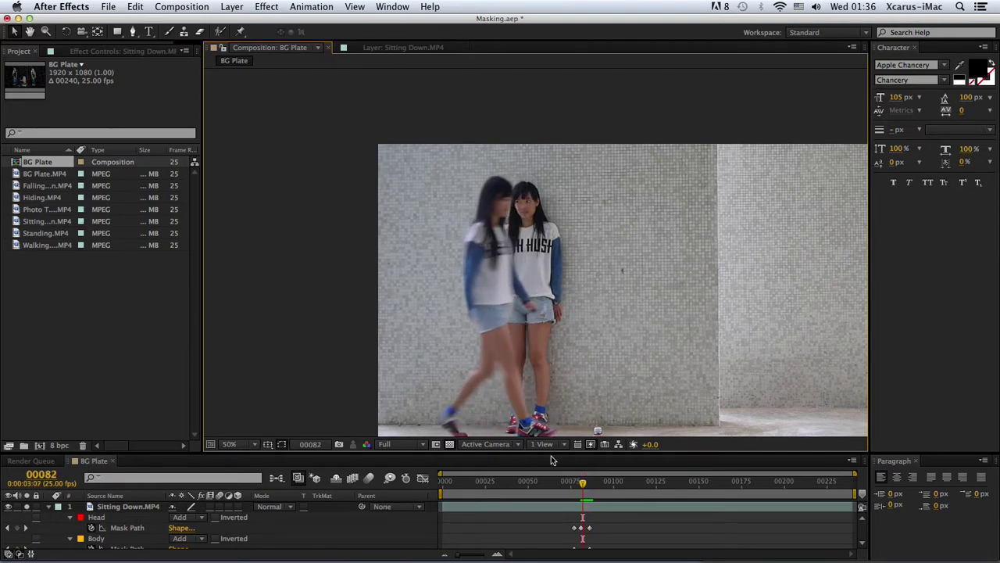
left_click(568, 511)
left_click_drag(582, 488, 581, 485)
key("Page_Down")
key("Page_Down")
key("Page_Down")
key("Page_Down")
Scrub from frame 76 forward to frame 100, enlarging the timeline to show more masks
left_click(574, 483)
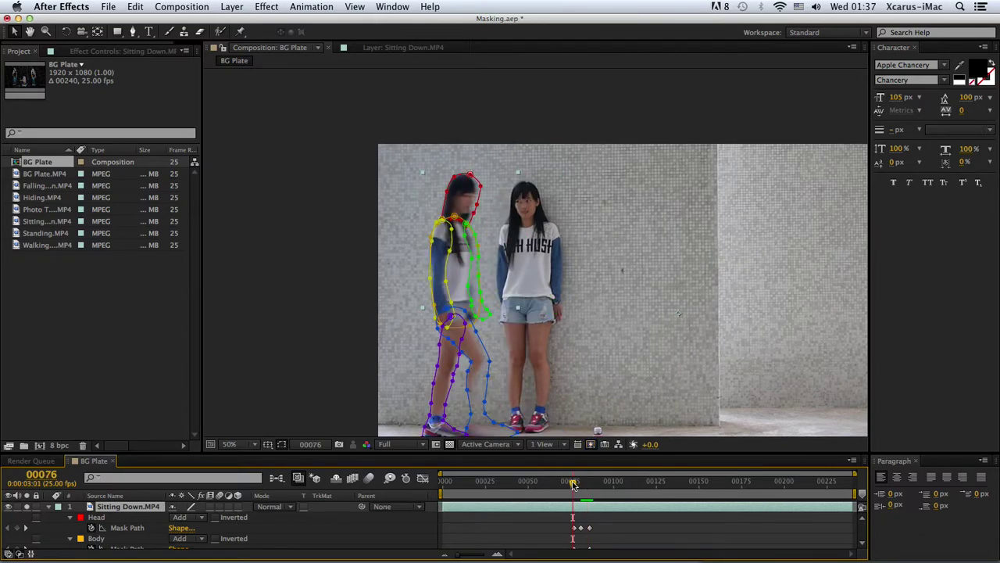
left_click_drag(582, 486, 594, 481)
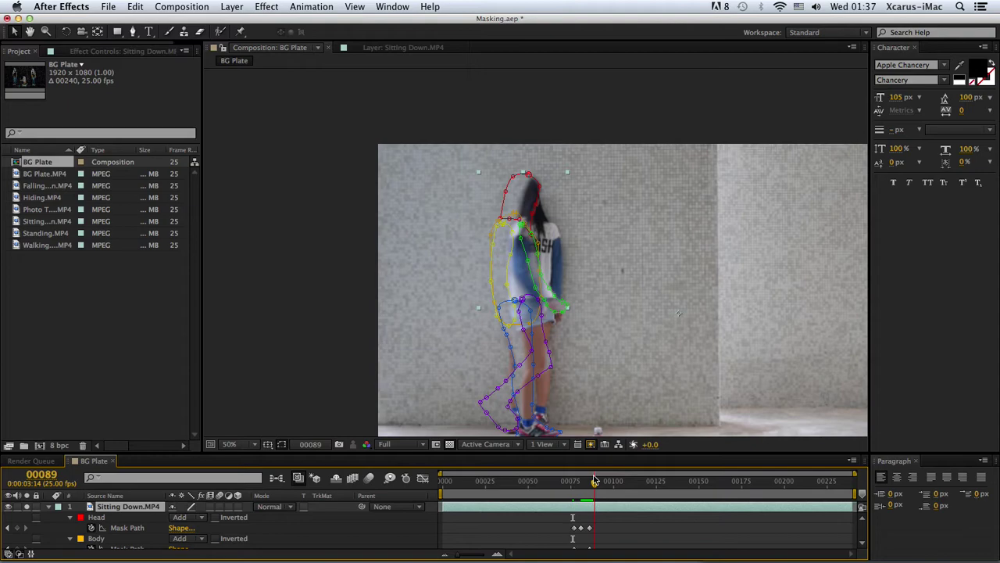
left_click_drag(596, 482, 599, 482)
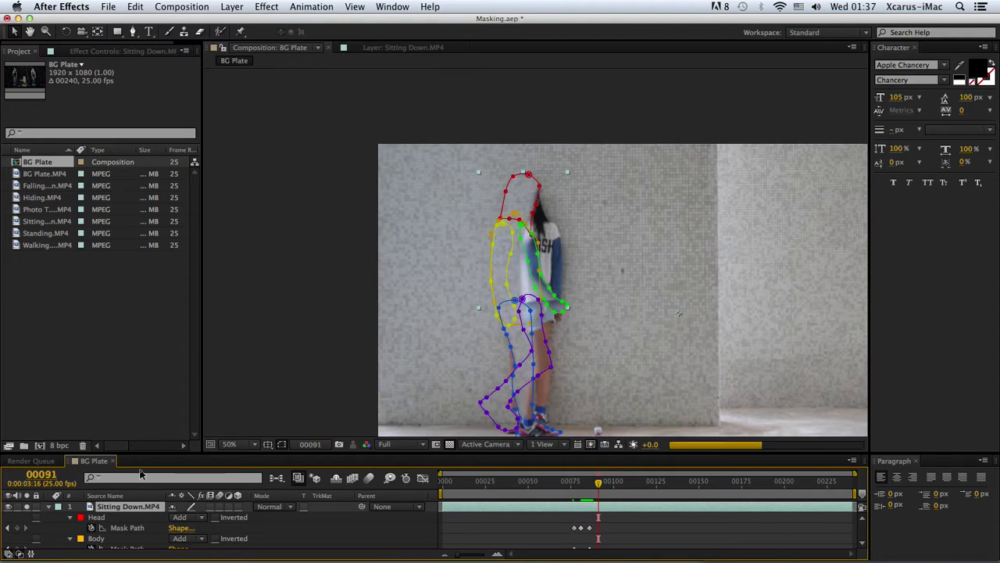
left_click_drag(181, 451, 183, 393)
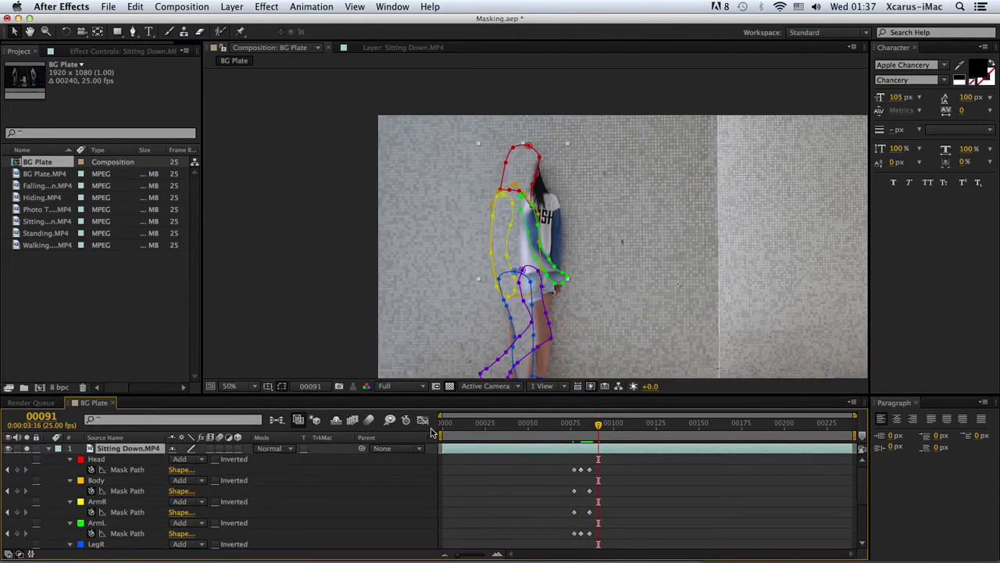
left_click_drag(601, 426, 614, 426)
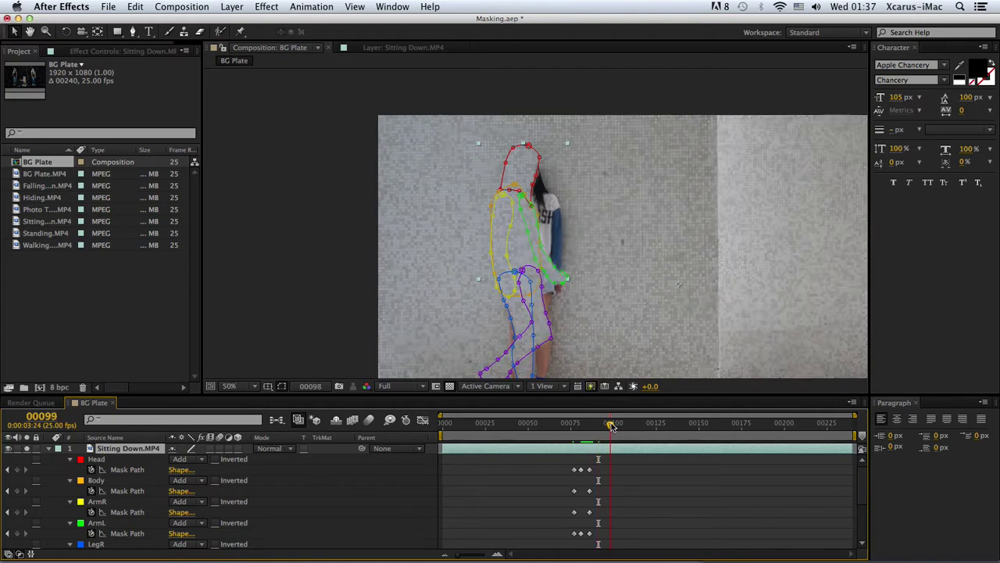
Set the ArmR, ArmL, LegR and LegL masks to None
left_click(110, 460)
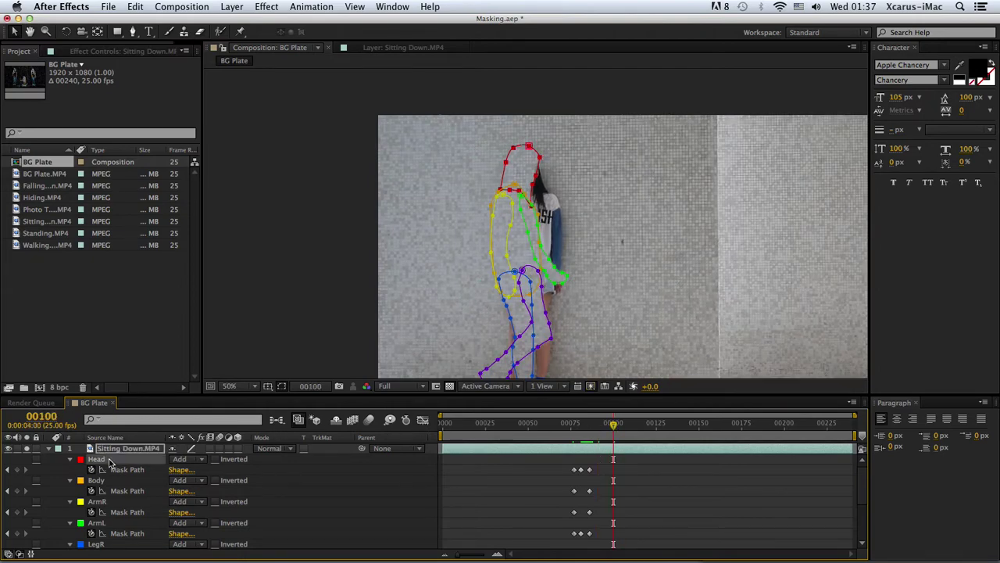
scroll(110, 472, "down", 2)
left_click(106, 522, "shift")
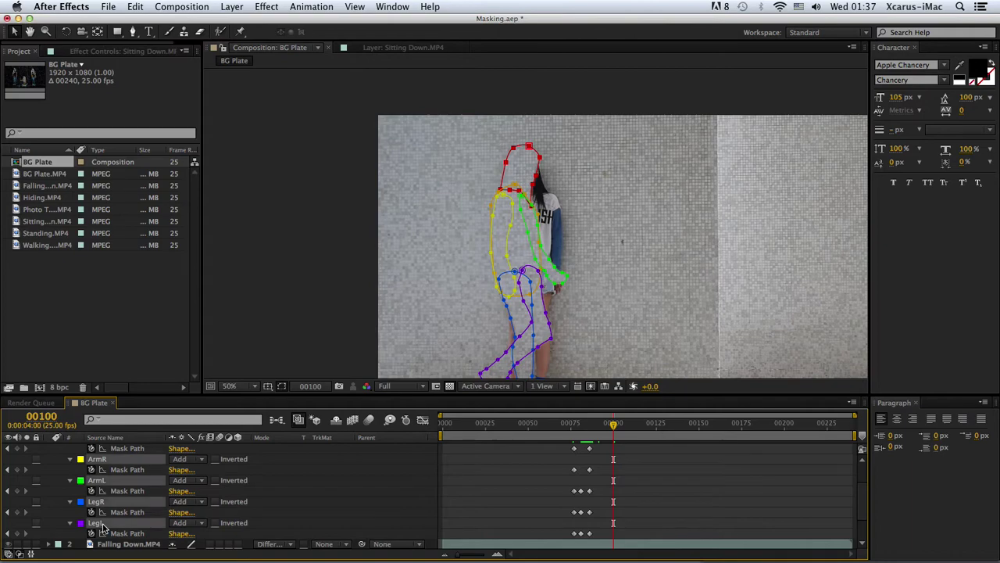
left_click(184, 523)
left_click(194, 477)
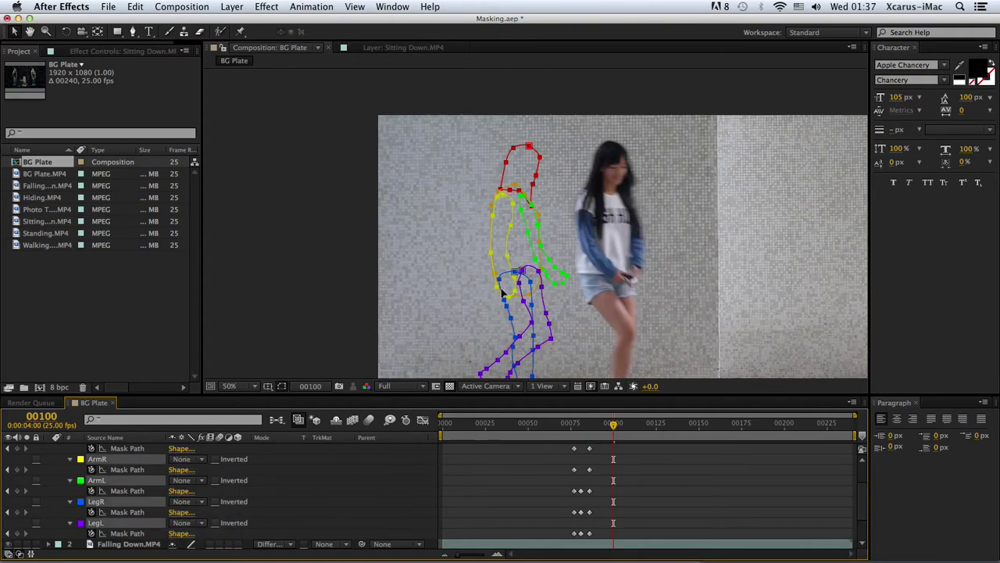
Zoom to 100% and move the red Head mask onto the girl's head at frame 100
key("period")
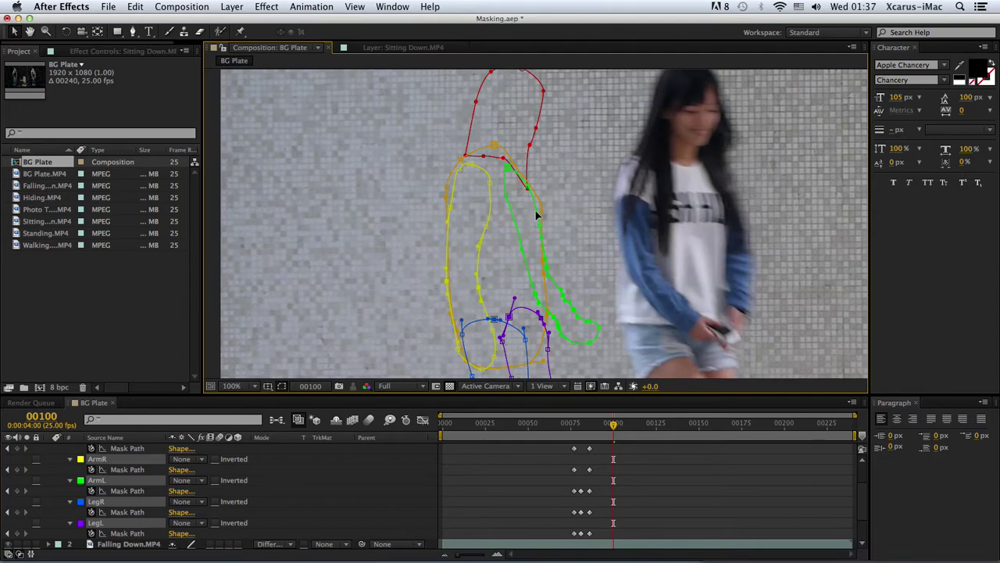
key("period")
key("period")
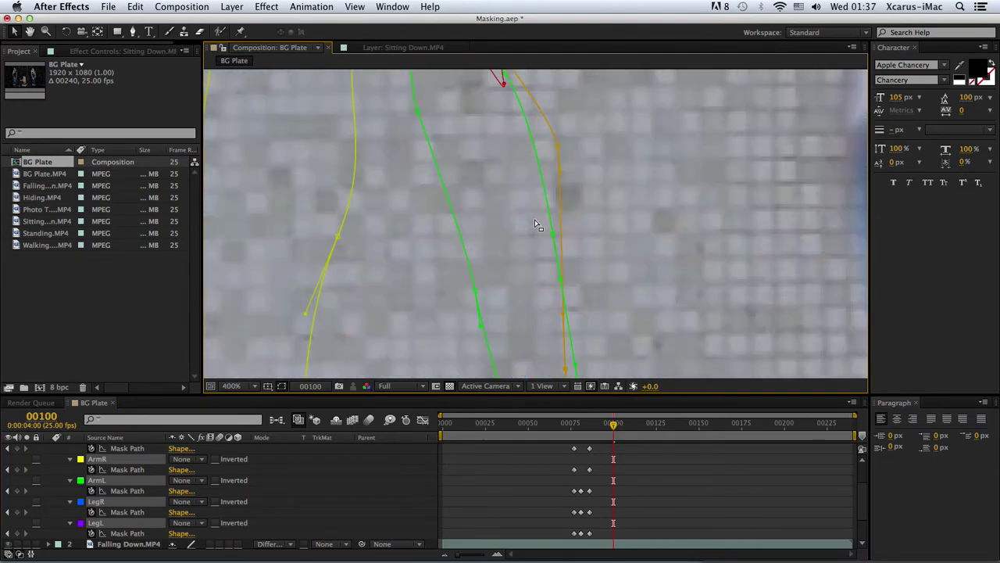
key("comma")
key("comma")
key("comma")
key("period")
key("period")
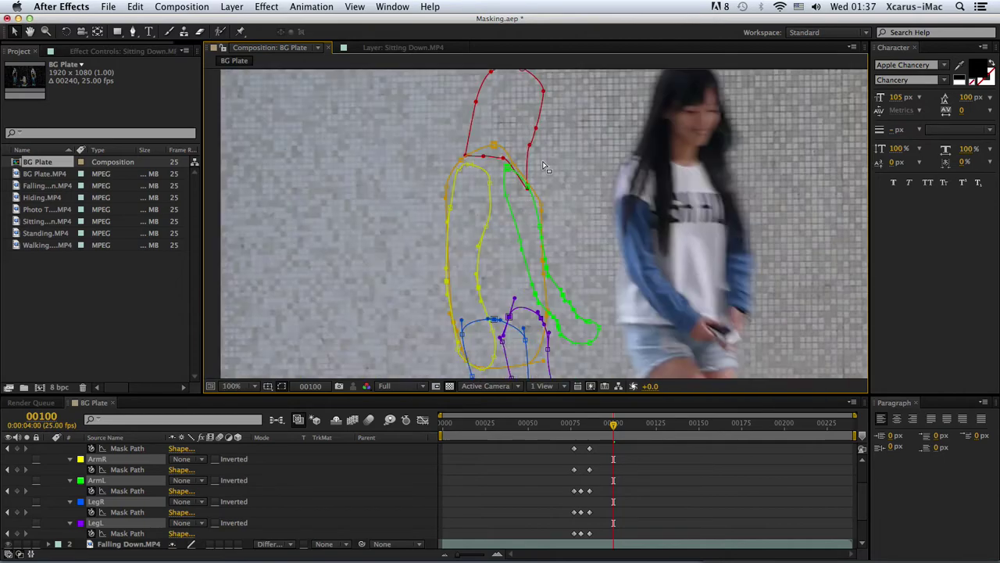
mouse_move(538, 134)
left_mouse_down()
mouse_move(688, 141)
mouse_move(568, 234)
left_mouse_up()
key("space")
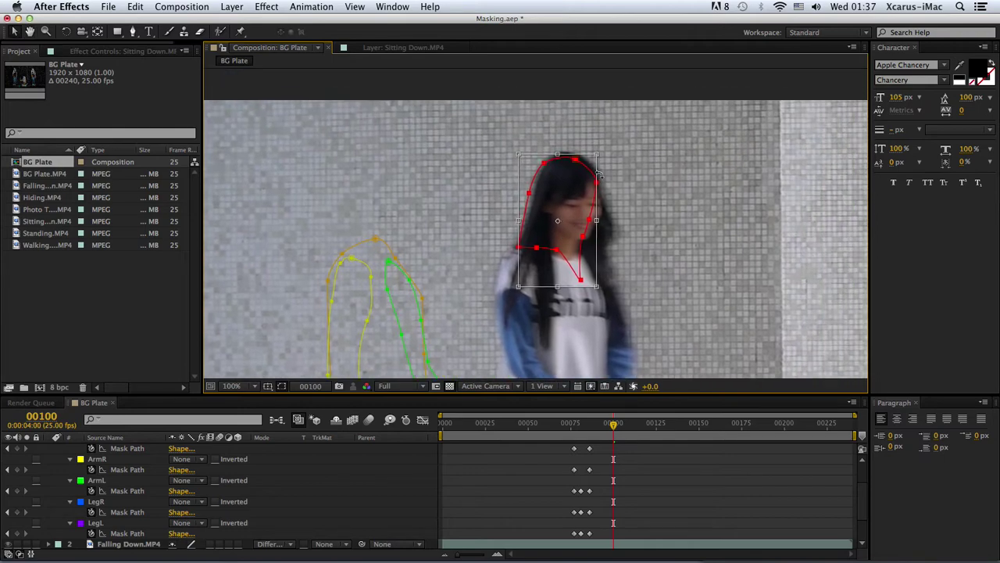
left_click_drag(578, 164, 581, 163)
key("Return")
Add and adjust Head mask vertices to outline her hair and chin
left_click_drag(599, 205, 609, 225)
left_click(603, 183)
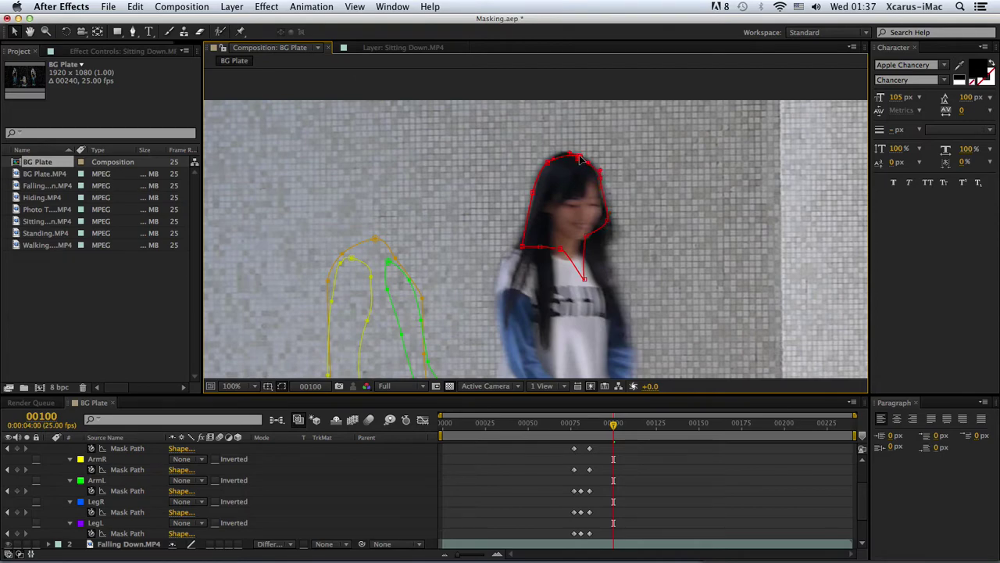
mouse_move(585, 238)
left_mouse_down()
mouse_move(611, 247)
mouse_move(614, 223)
mouse_move(614, 307)
left_mouse_up()
key("super+z")
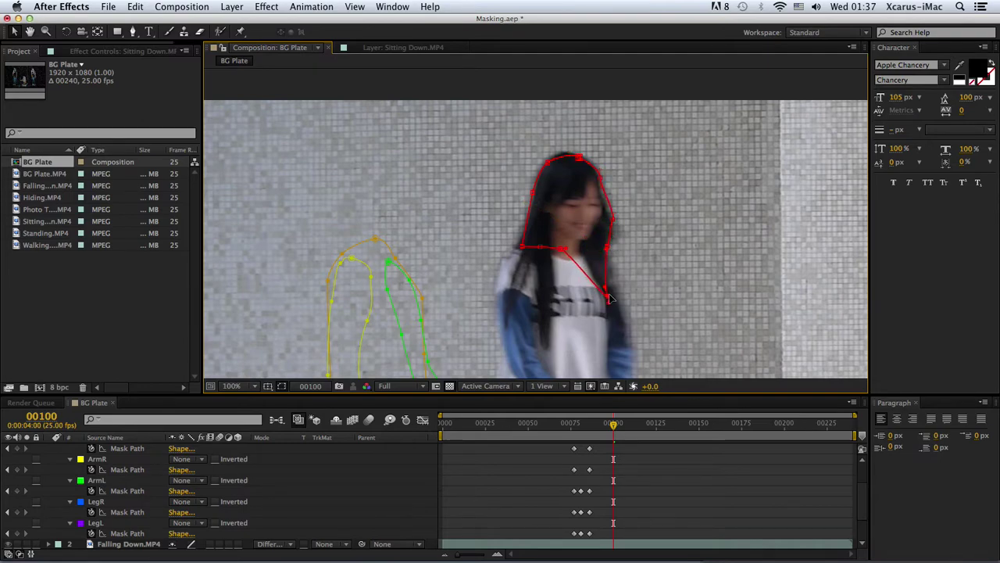
Move the orange Body mask onto the girl's torso
scroll(458, 276, "down", 5)
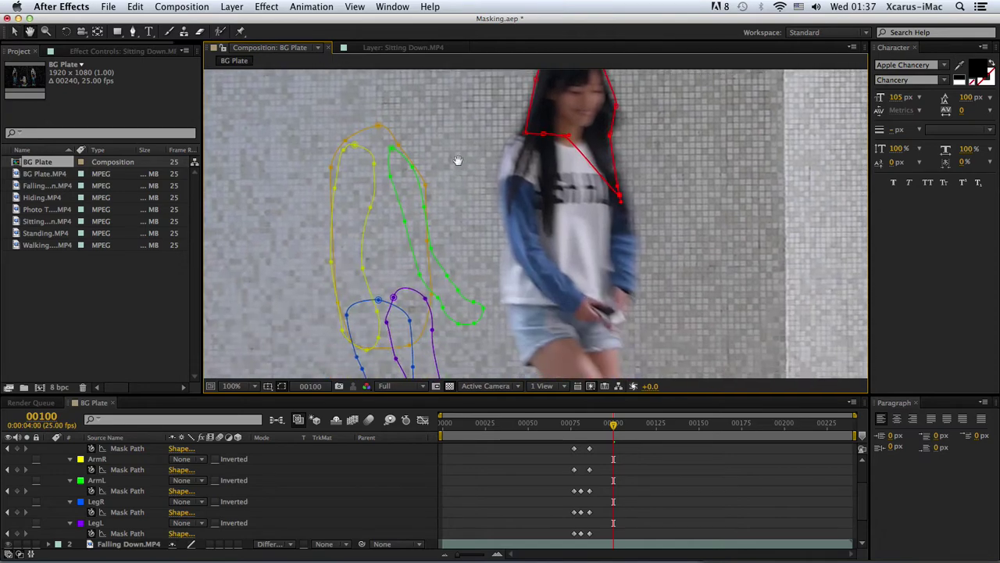
double_click(382, 129)
left_click_drag(389, 145, 562, 140)
Commit the Body mask and add vertices along her shoulder, upper torso and right side
key("Return")
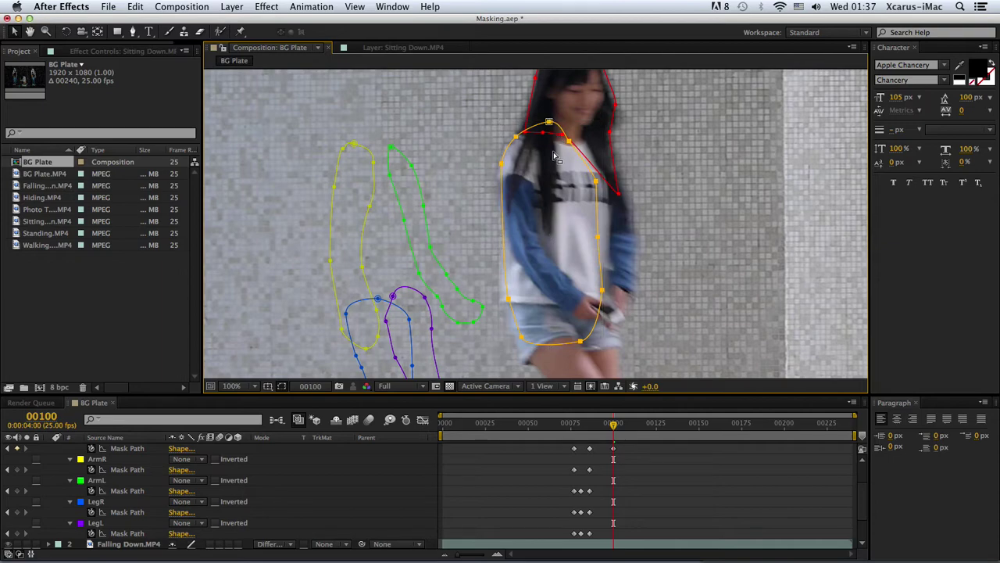
left_click_drag(597, 184, 616, 185)
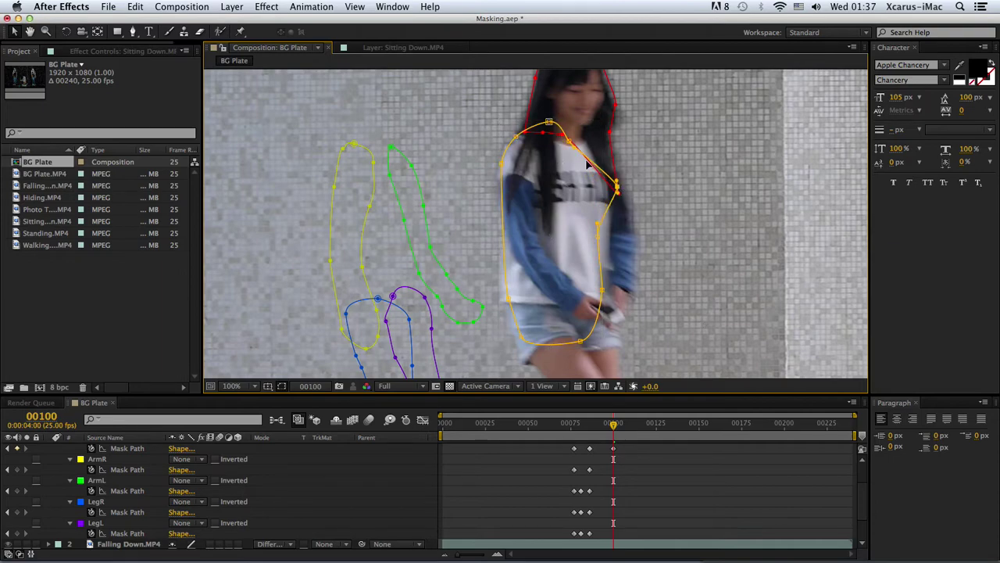
left_click_drag(571, 142, 593, 132)
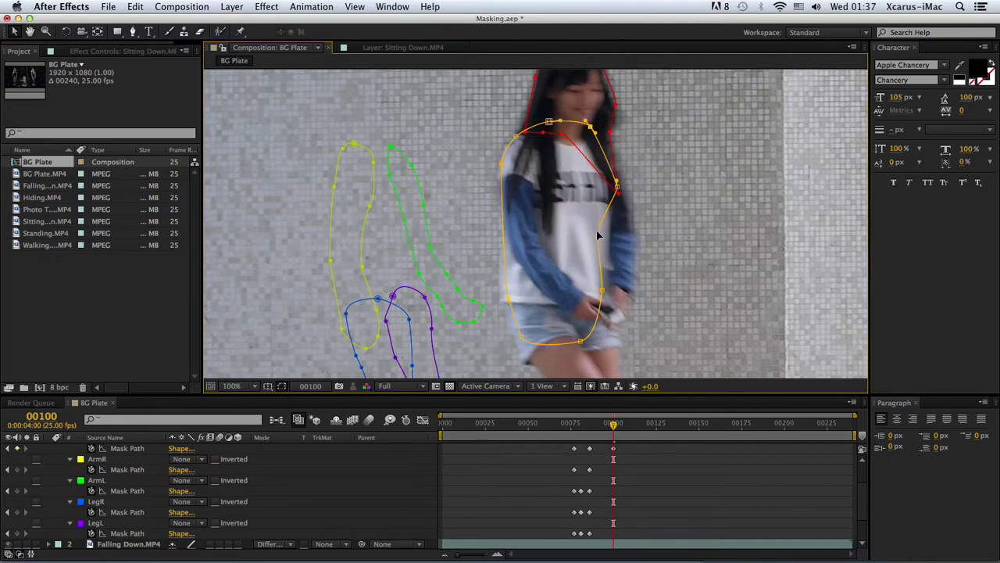
left_click_drag(597, 232, 623, 245)
mouse_move(607, 291)
left_mouse_down()
mouse_move(563, 212)
mouse_move(573, 233)
left_mouse_up()
Extend the Body mask over her hips and shorts, then move the ArmL mask beside her arm
left_click_drag(537, 266, 538, 287)
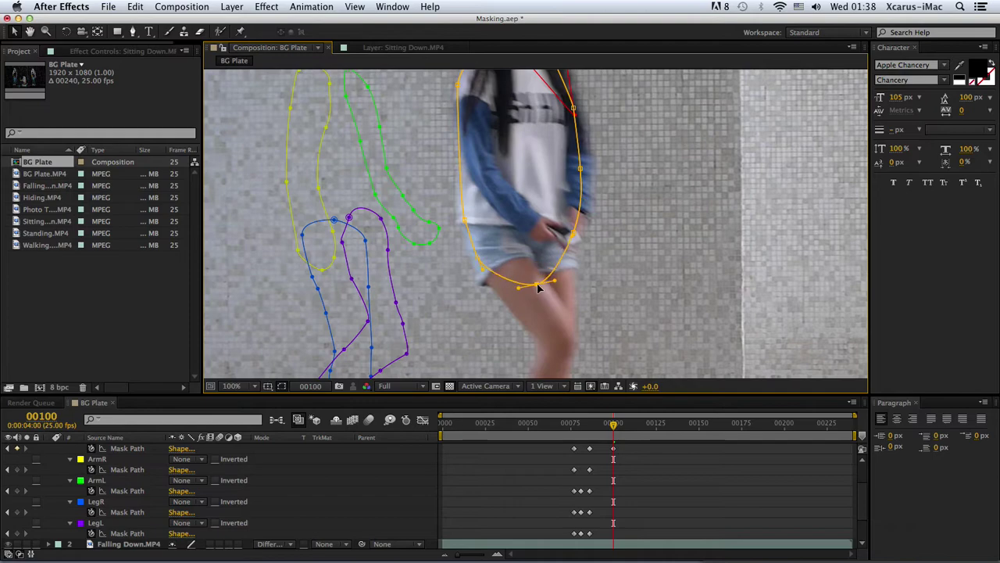
left_click_drag(480, 264, 474, 272)
left_click_drag(466, 223, 456, 220)
left_click_drag(573, 234, 576, 240)
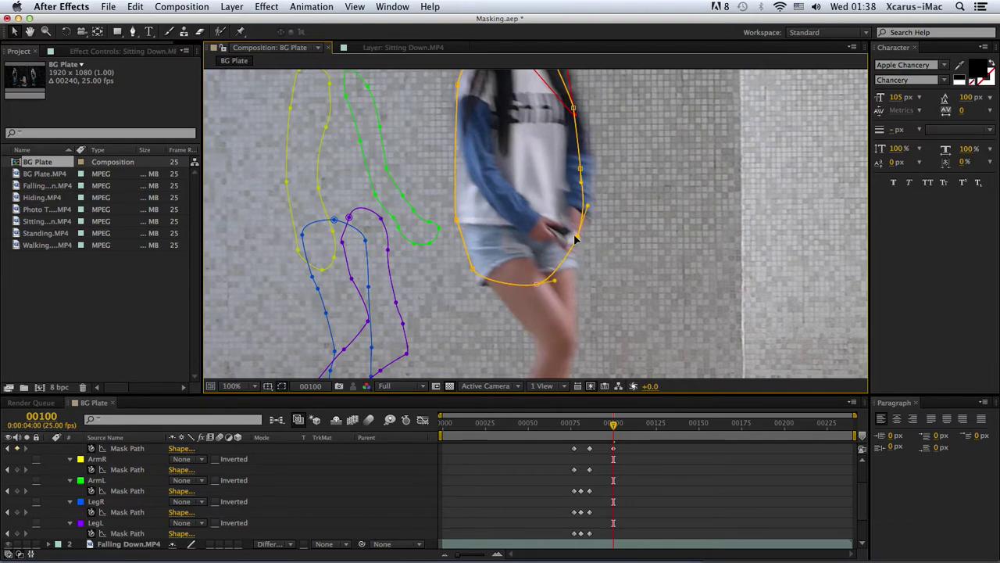
double_click(390, 170)
mouse_move(383, 172)
left_mouse_down()
mouse_move(617, 172)
mouse_move(623, 252)
mouse_move(599, 254)
mouse_move(590, 240)
left_mouse_up()
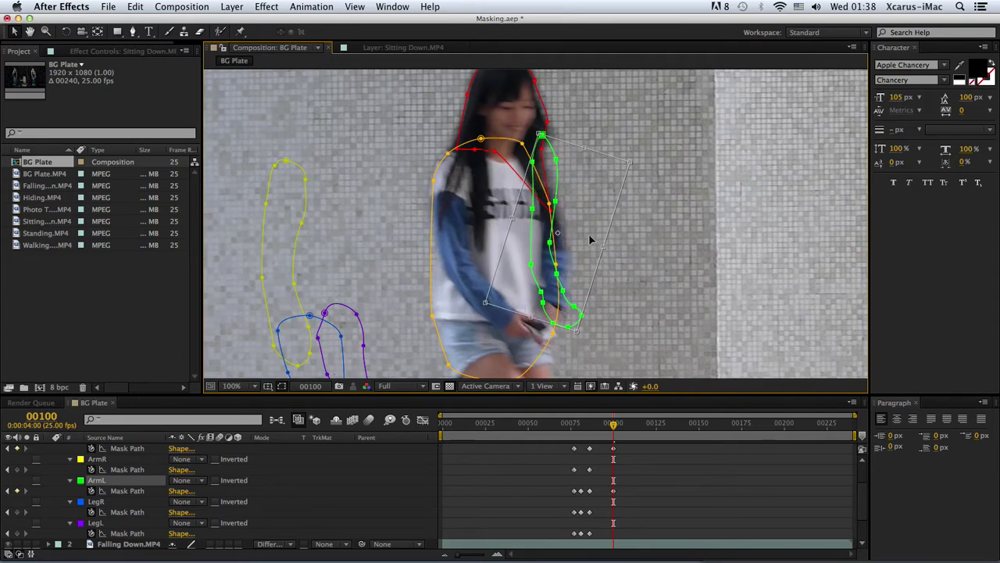
Rotate and reposition the whole ArmL mask up beside her arm
left_click_drag(655, 272, 628, 319)
left_click_drag(598, 253, 636, 247)
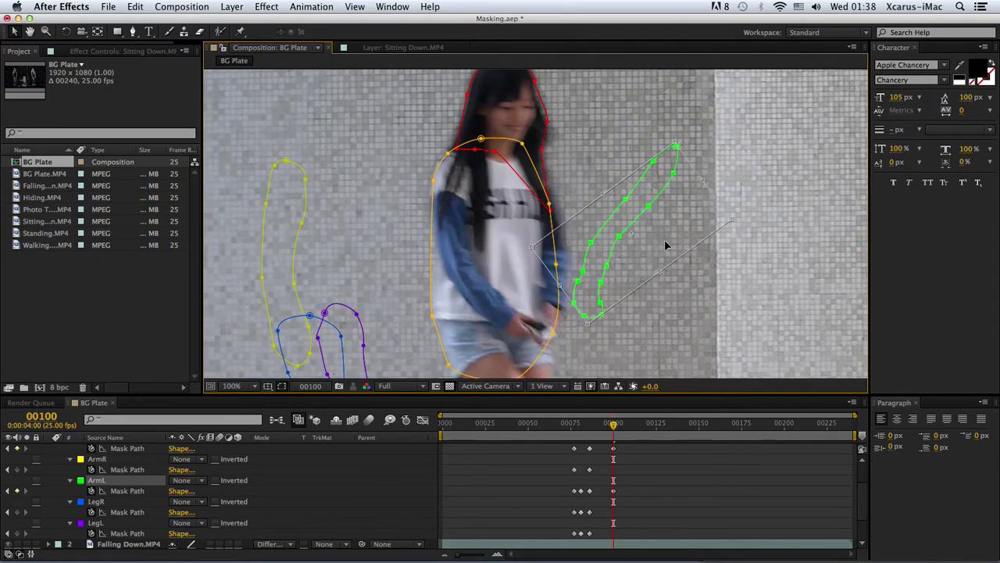
key("Return")
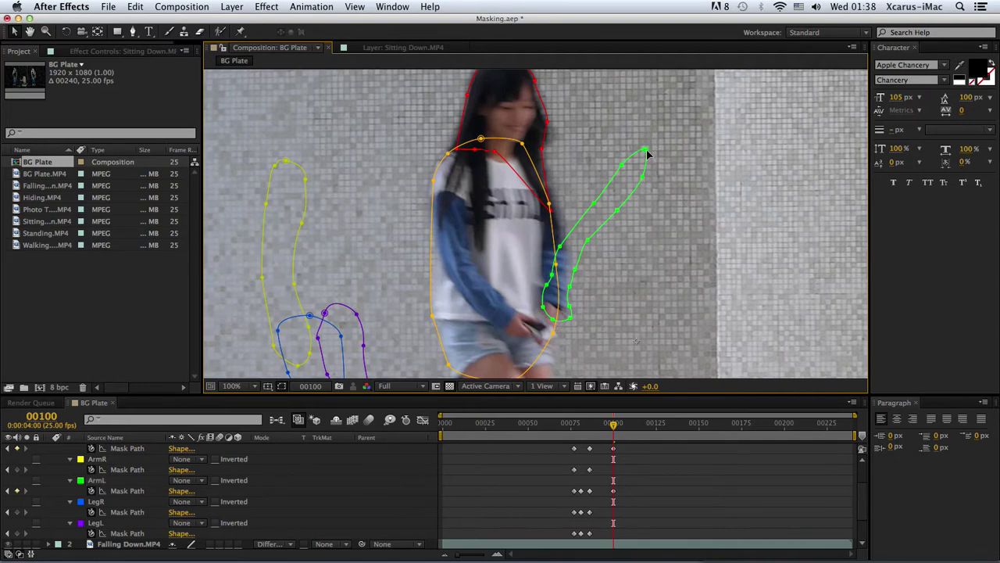
Swing the ArmL mask's upper vertices along her body and fit the lower outline to her hand
mouse_move(661, 134)
left_mouse_down()
mouse_move(571, 267)
mouse_move(555, 273)
left_mouse_up()
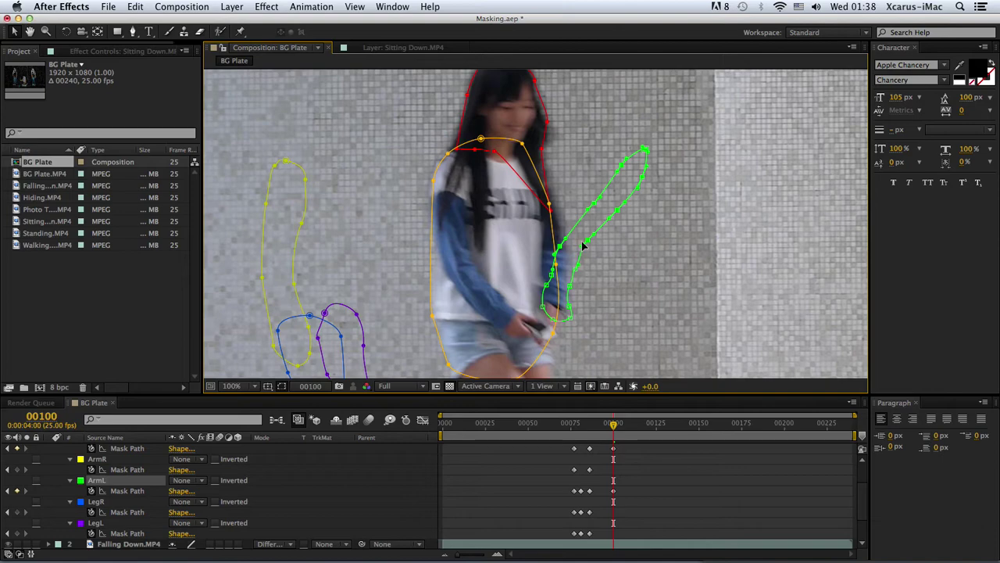
key("super+t")
mouse_move(655, 240)
left_mouse_down()
mouse_move(562, 197)
mouse_move(578, 192)
left_mouse_up()
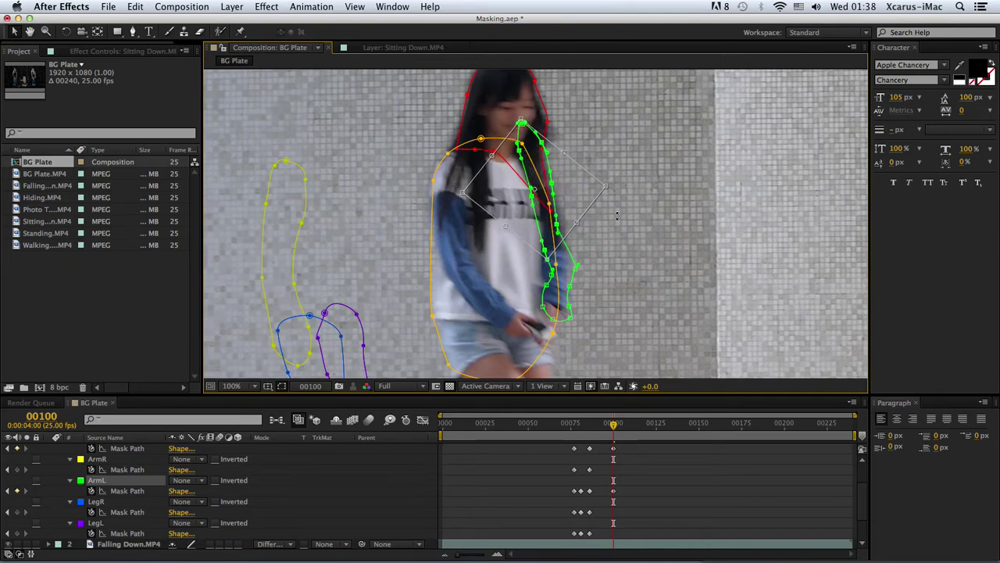
key("Return")
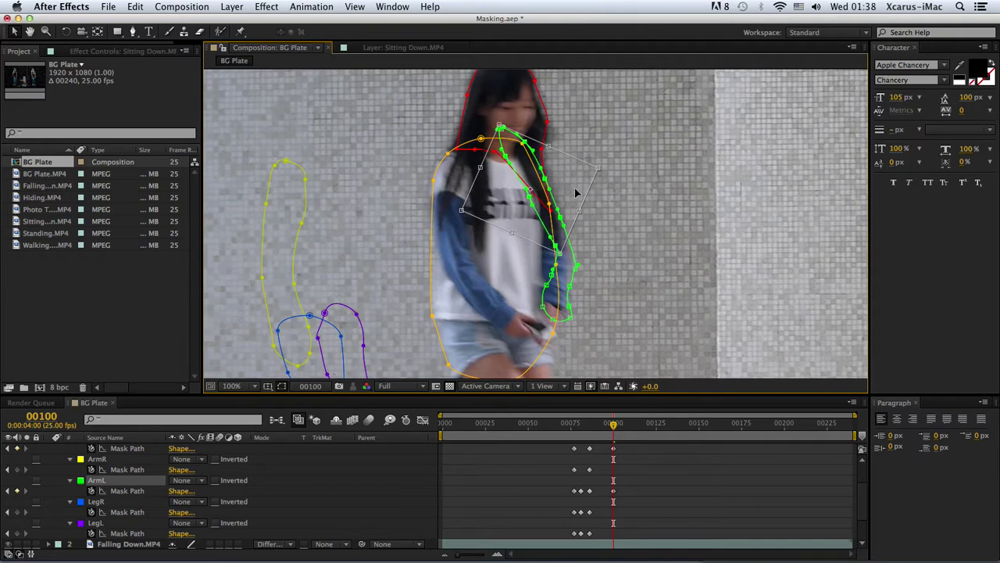
left_click(571, 267)
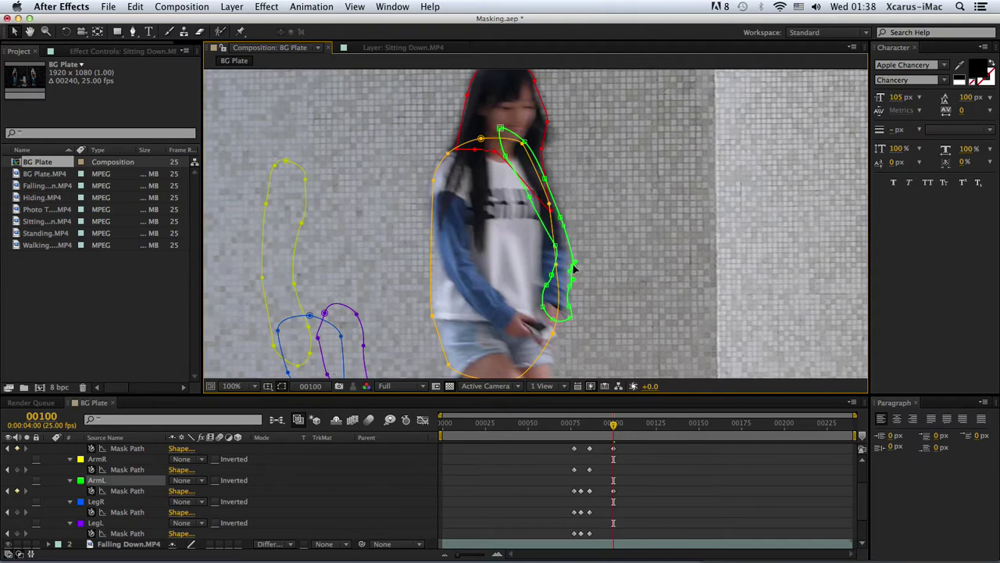
left_click_drag(576, 261, 575, 275)
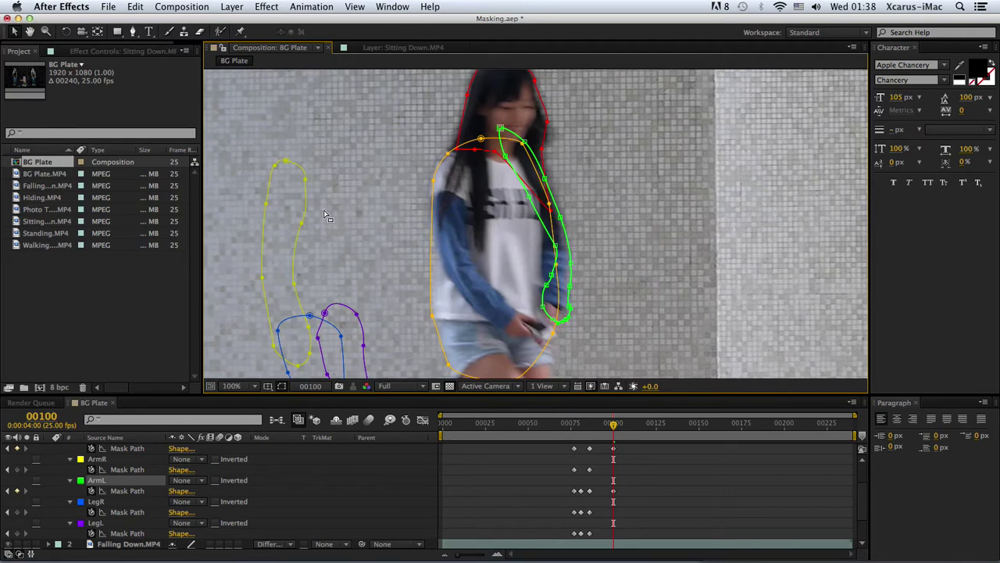
Move and rotate the yellow ArmR mask upright over the girl's right arm at frame 00100
double_click(307, 185)
left_click_drag(307, 185, 475, 225)
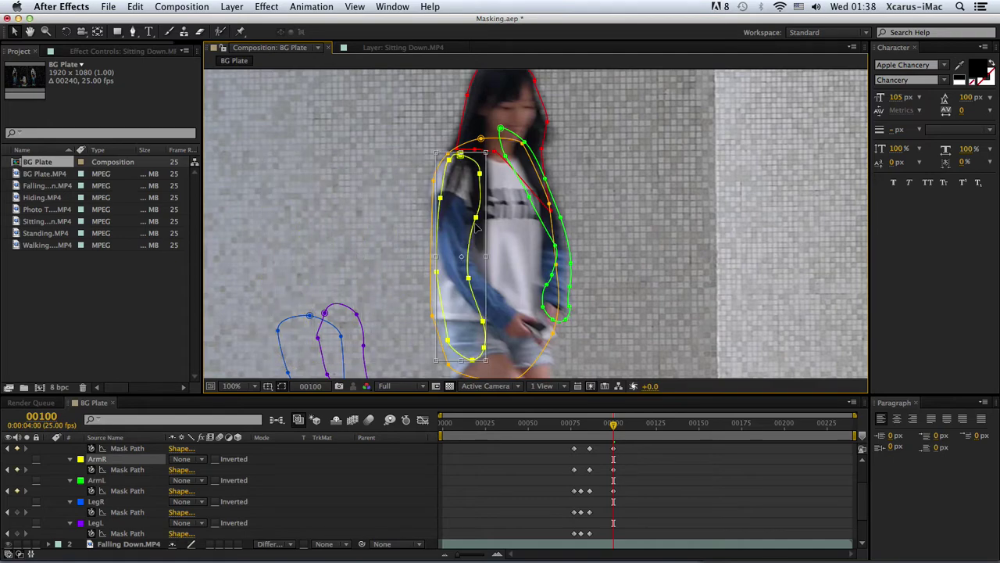
mouse_move(504, 255)
left_mouse_down()
mouse_move(507, 244)
mouse_move(479, 256)
left_mouse_up()
key("Return")
left_click(469, 282)
left_click(432, 316)
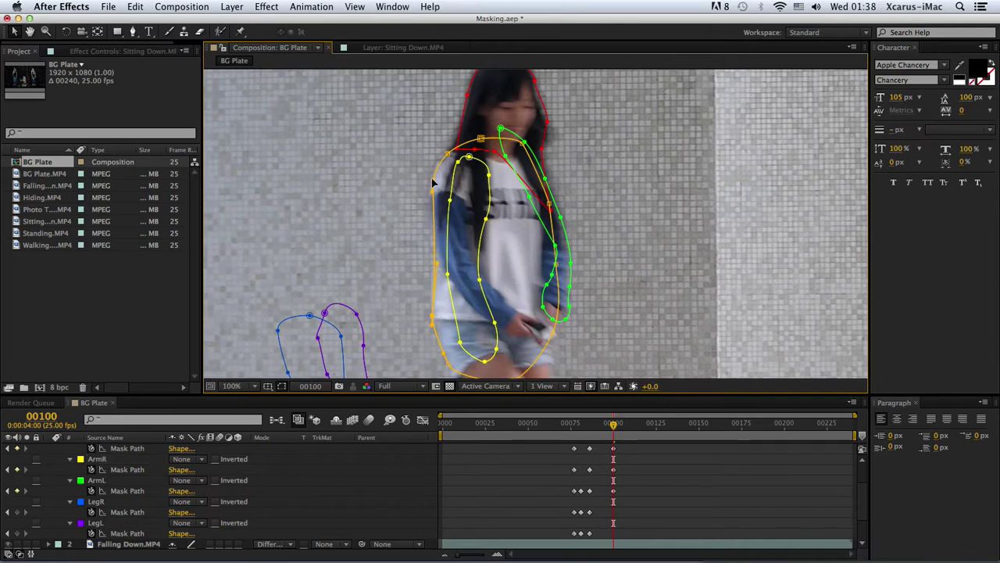
scroll(429, 221, "down", 5)
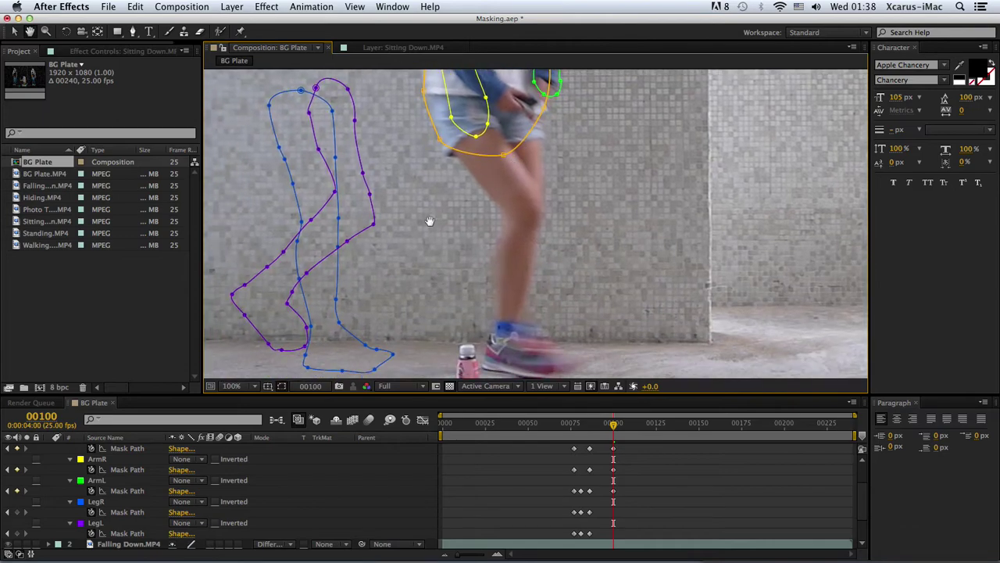
Move the purple LegL mask onto the leg and rotate its lower points about 45° onto the foot
double_click(374, 226)
mouse_move(374, 226)
left_mouse_down()
mouse_move(492, 245)
mouse_move(546, 239)
mouse_move(536, 227)
left_mouse_up()
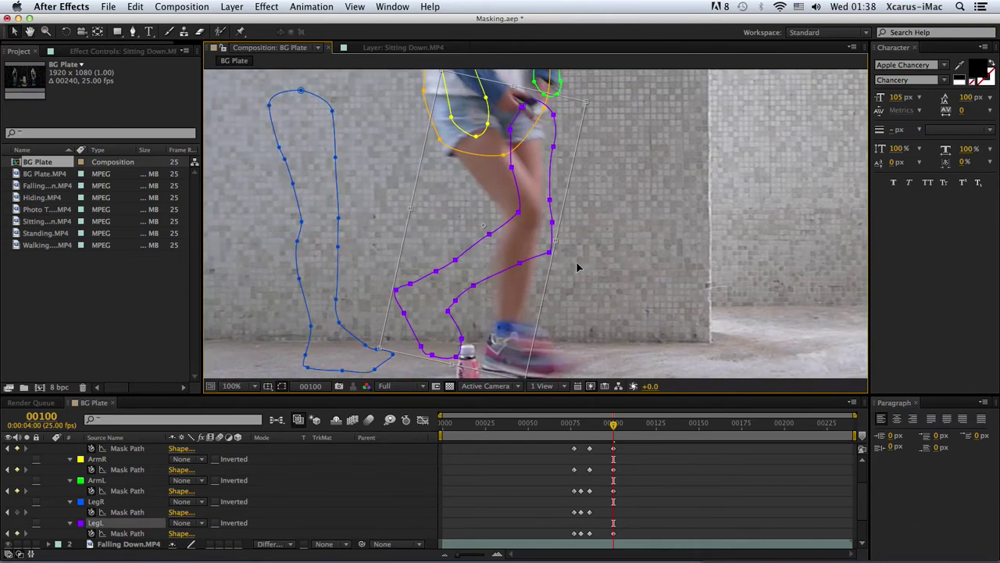
key("Return")
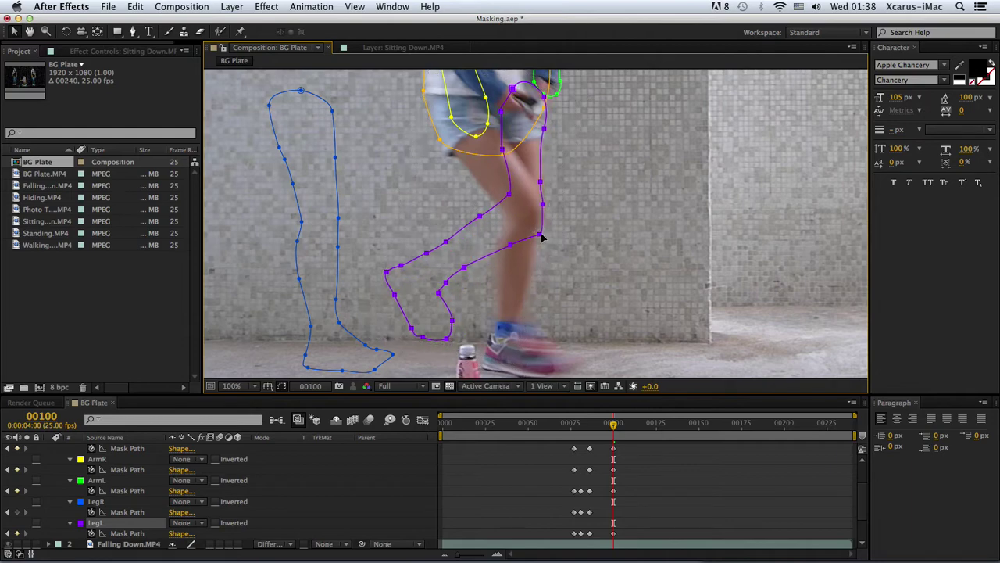
left_click(509, 252)
left_click_drag(376, 238, 494, 338)
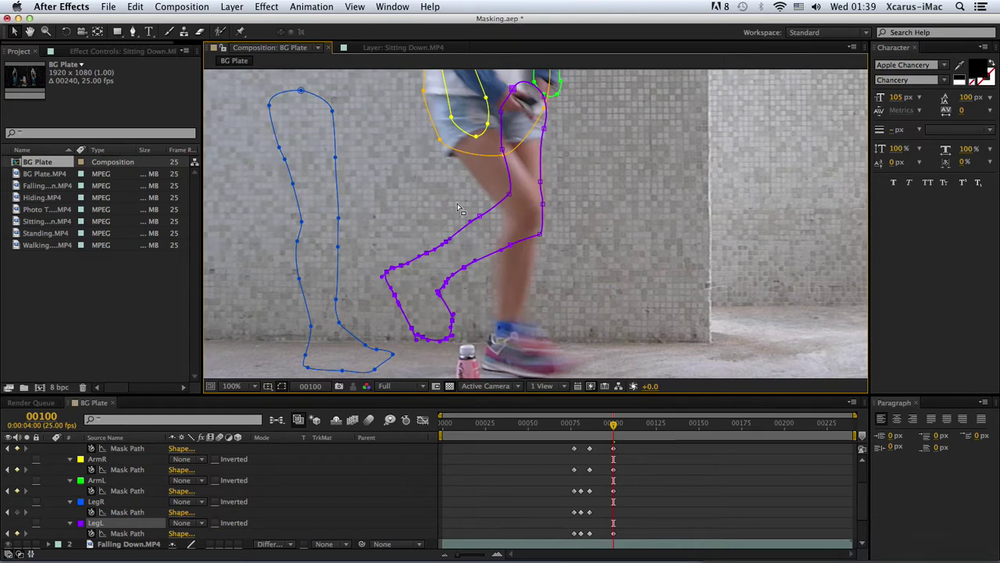
double_click(482, 221)
mouse_move(469, 351)
left_mouse_down()
mouse_move(480, 288)
mouse_move(556, 325)
left_mouse_up()
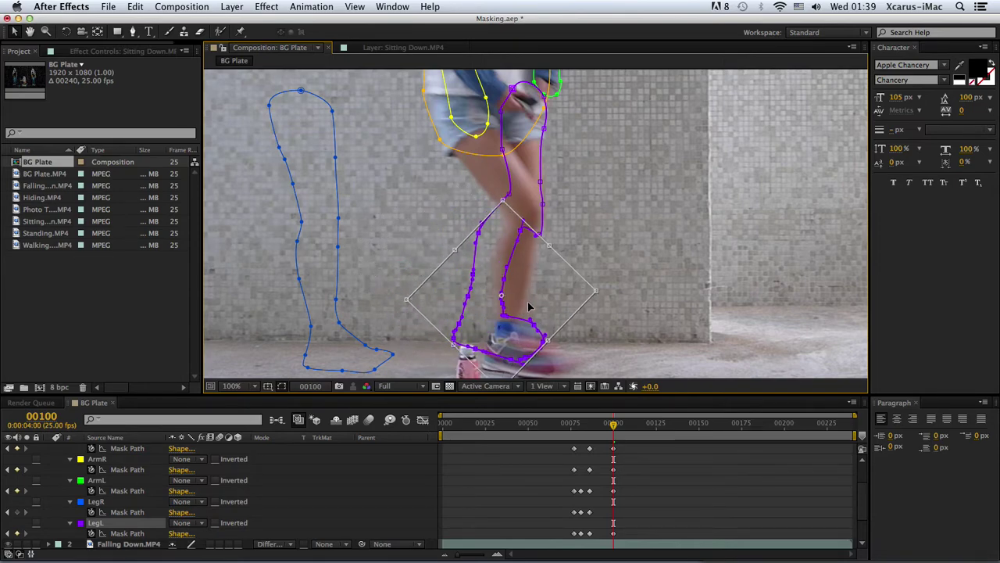
left_click_drag(582, 290, 546, 287)
key("Return")
left_click(400, 300)
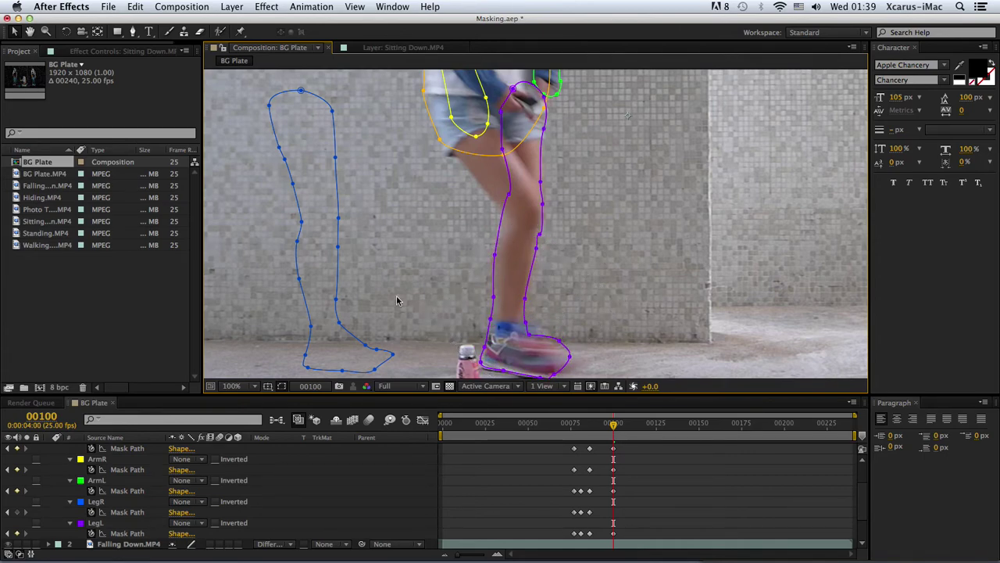
Move and rotate the blue LegR mask diagonally over the other leg, with the view zoomed to 50%
double_click(337, 247)
left_click_drag(330, 279, 519, 320)
left_click_drag(617, 282, 587, 264)
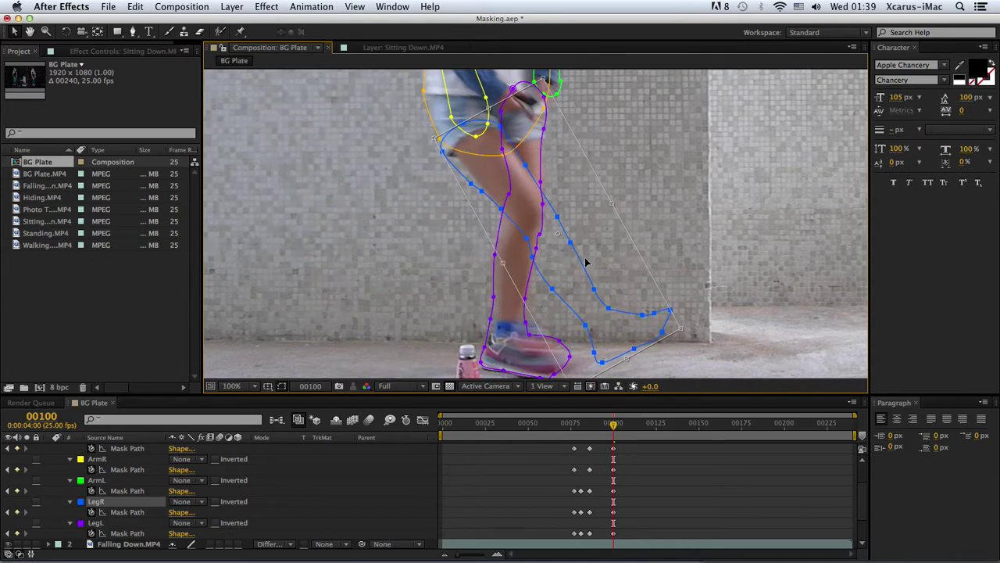
key("Return")
key("comma")
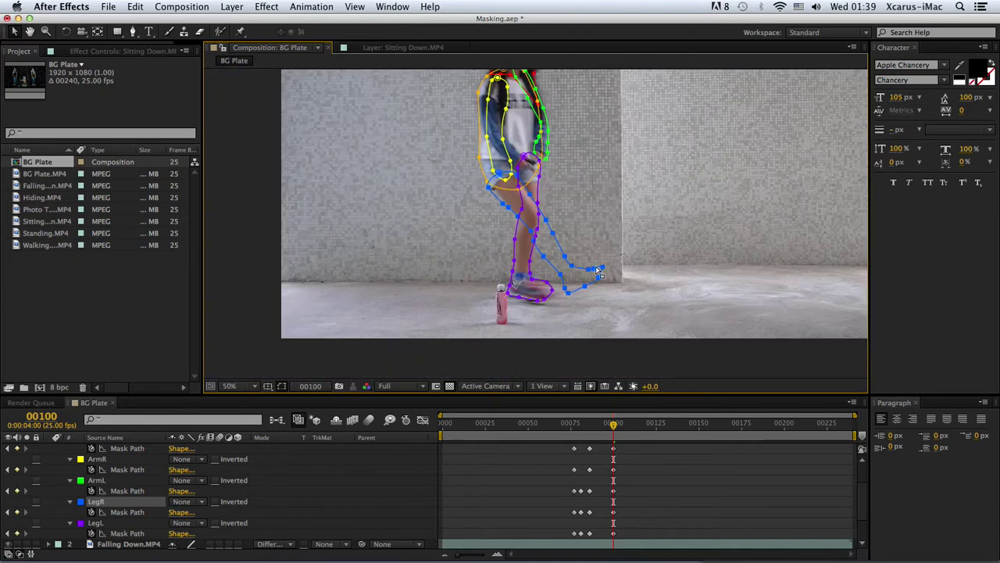
Rotate the blue LegR mask's lower points around the lower leg and foot, then step back to frame 00092
left_click_drag(614, 213, 562, 311)
left_click(551, 244, "alt")
double_click(594, 272)
mouse_move(614, 259)
left_mouse_down()
mouse_move(569, 254)
mouse_move(555, 270)
mouse_move(575, 275)
left_mouse_up()
key("super+z")
key("Return")
double_click(563, 278)
mouse_move(612, 280)
left_mouse_down()
mouse_move(573, 294)
mouse_move(582, 292)
left_mouse_up()
key("Return")
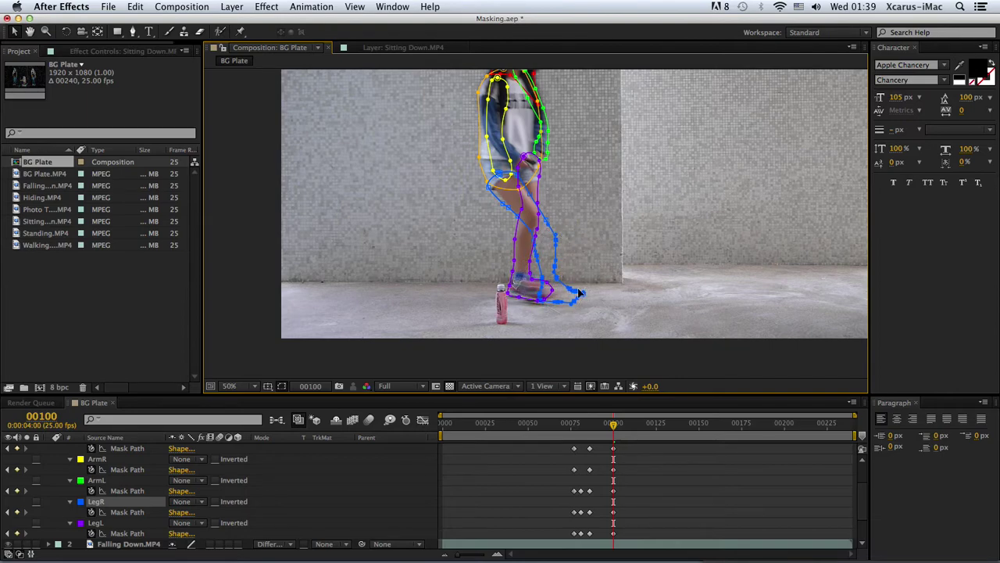
left_click(611, 287)
scroll(610, 289, "down", 1)
scroll(596, 246, "up", 1)
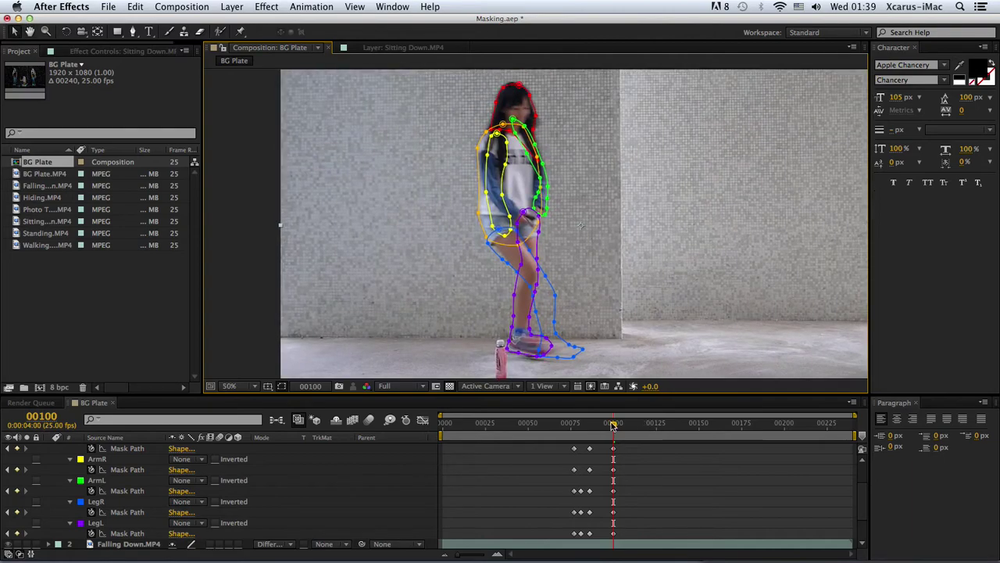
key("Page_Up")
key("Page_Up")
key("Page_Up")
key("Page_Up")
key("Page_Up")
key("Page_Up")
key("Page_Up")
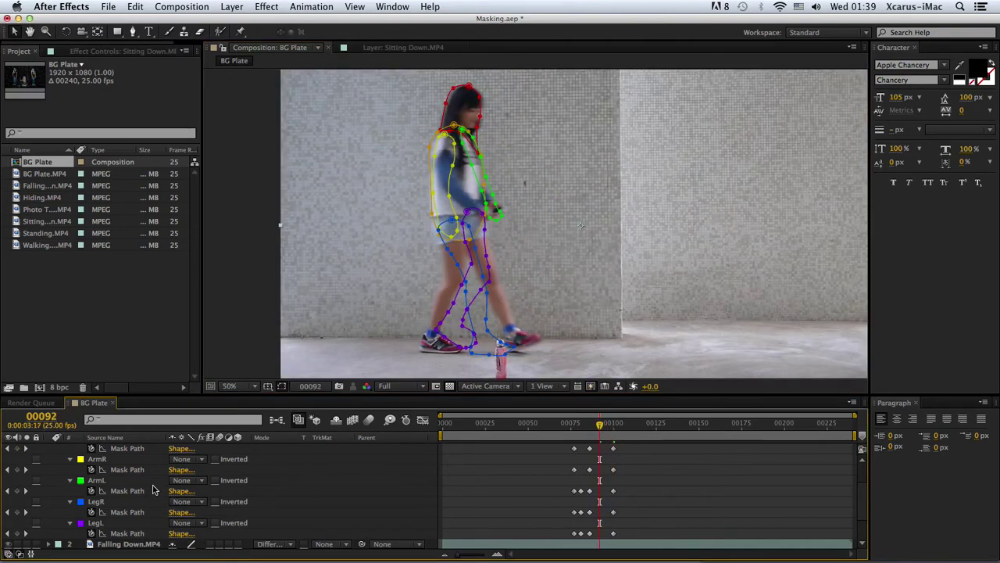
Set the Head mask mode to Add and move to frame 00094 with the Sitting Down layer selected
scroll(97, 522, "down", 2)
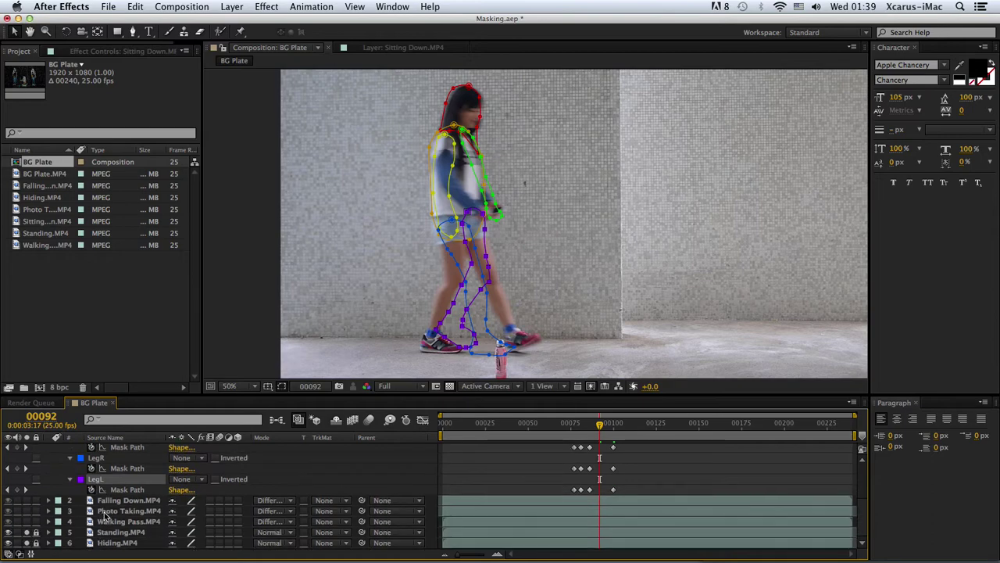
scroll(102, 511, "up", 5)
left_click(100, 462)
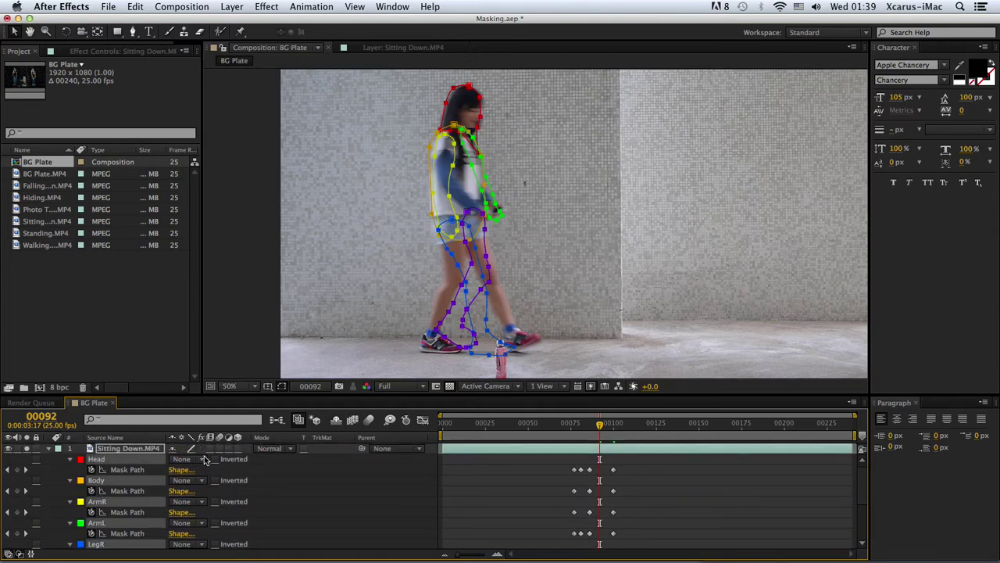
left_click(204, 459)
left_click(190, 483)
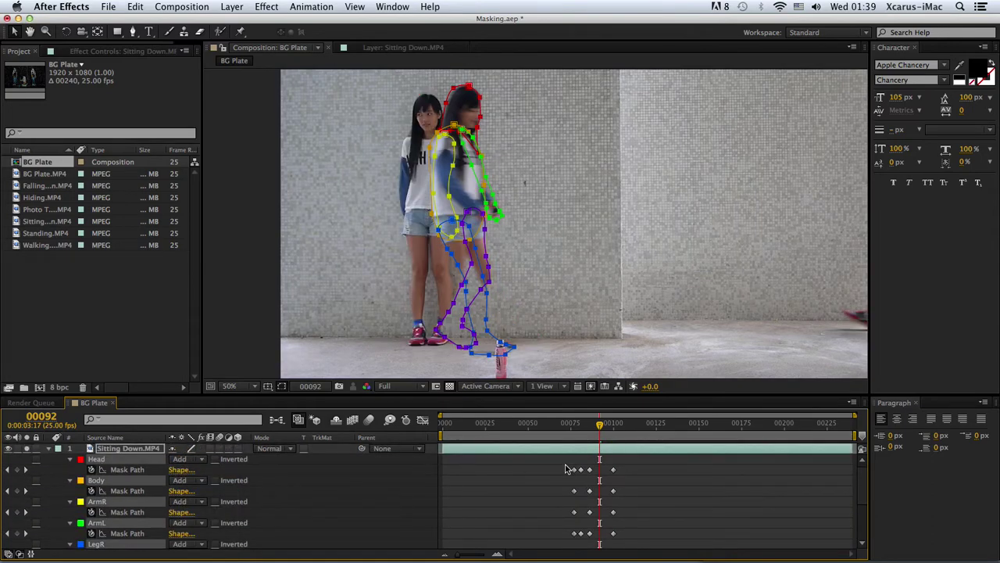
left_click_drag(599, 428, 600, 432)
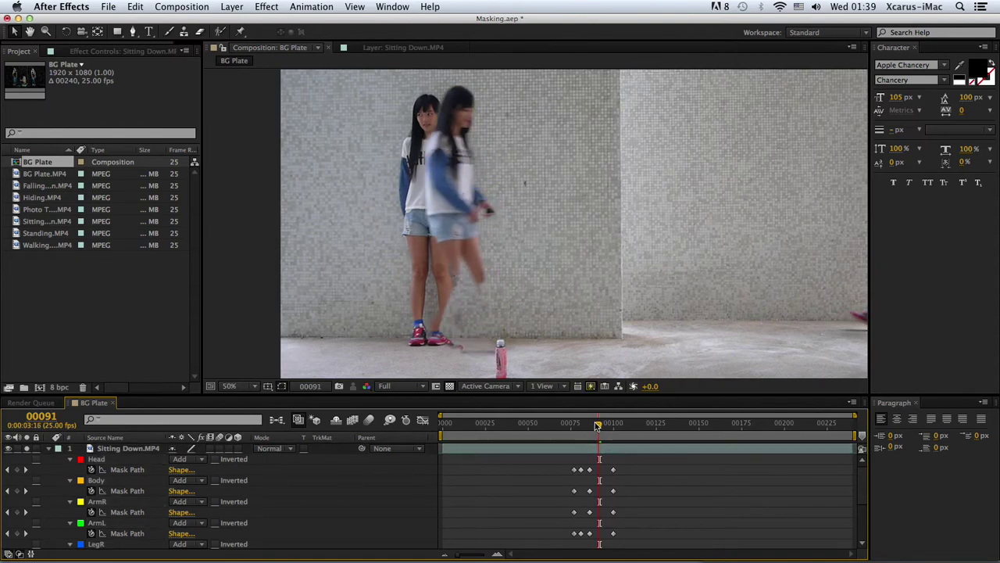
left_click(595, 450)
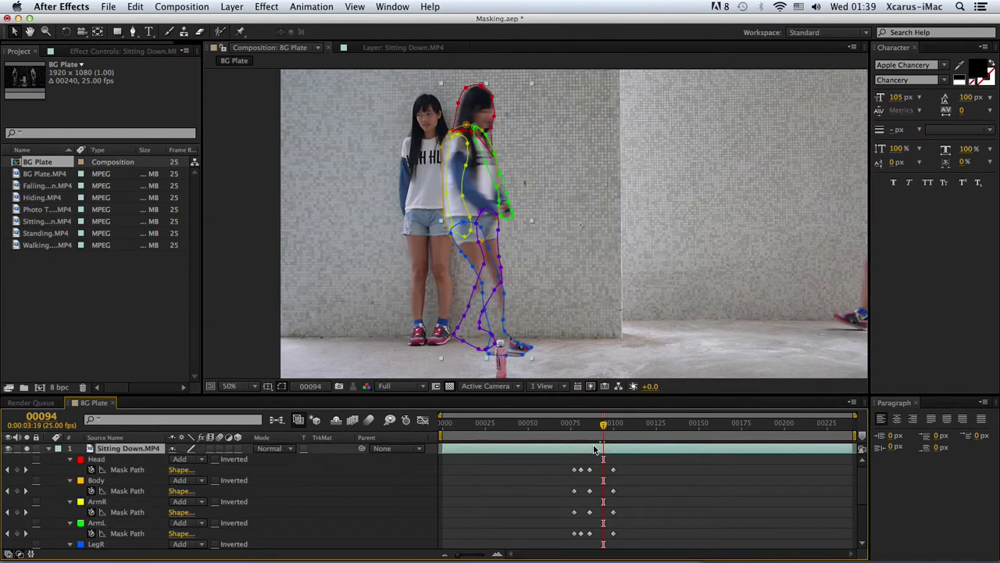
At frame 00094, shift and rotate the purple leg mask upright along the leg
double_click(494, 291)
mouse_move(494, 292)
left_mouse_down()
mouse_move(475, 305)
mouse_move(523, 306)
left_mouse_up()
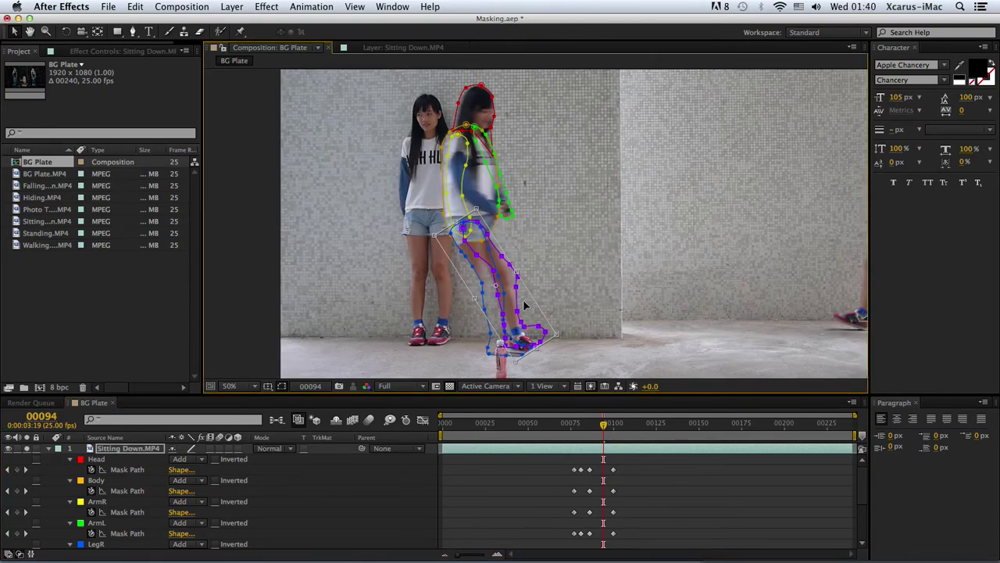
left_click_drag(524, 306, 495, 328)
key("Return")
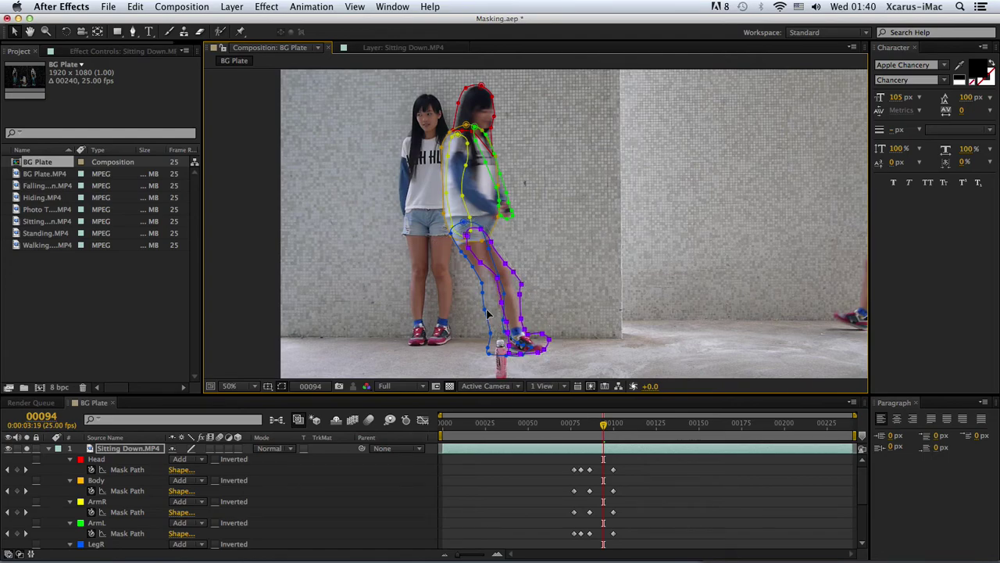
Rotate the blue LegR mask diagonally over the other leg, then tilt its lower points toward vertical
double_click(486, 312)
left_click_drag(434, 319, 462, 312)
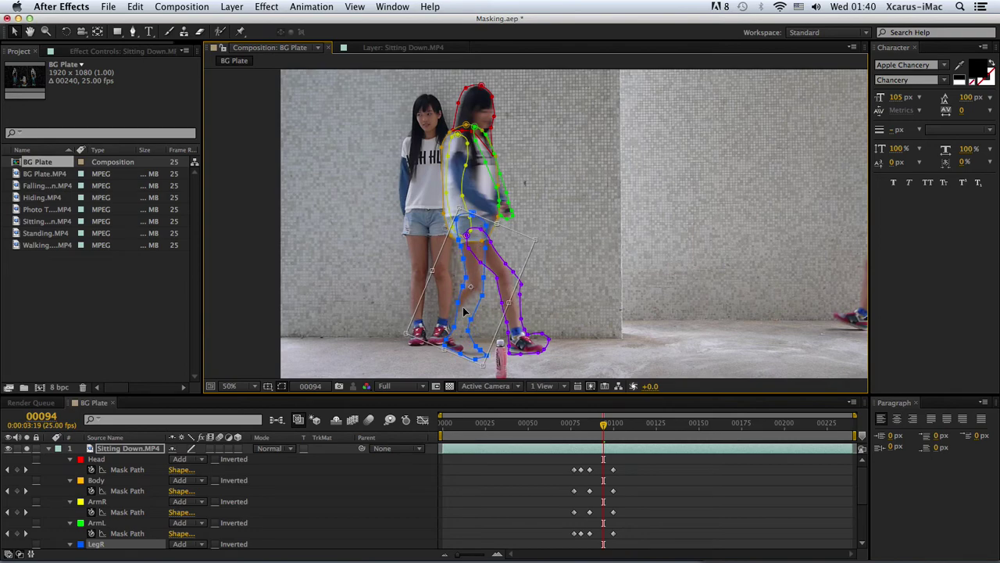
key("Return")
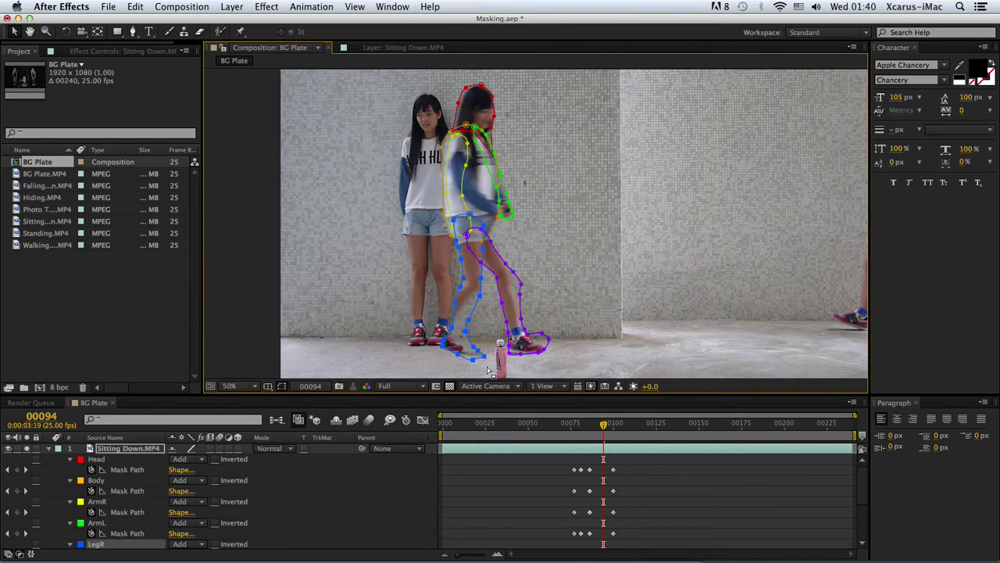
left_click(491, 368)
mouse_move(429, 363)
left_mouse_down()
mouse_move(493, 289)
mouse_move(480, 319)
left_mouse_up()
key("super+t")
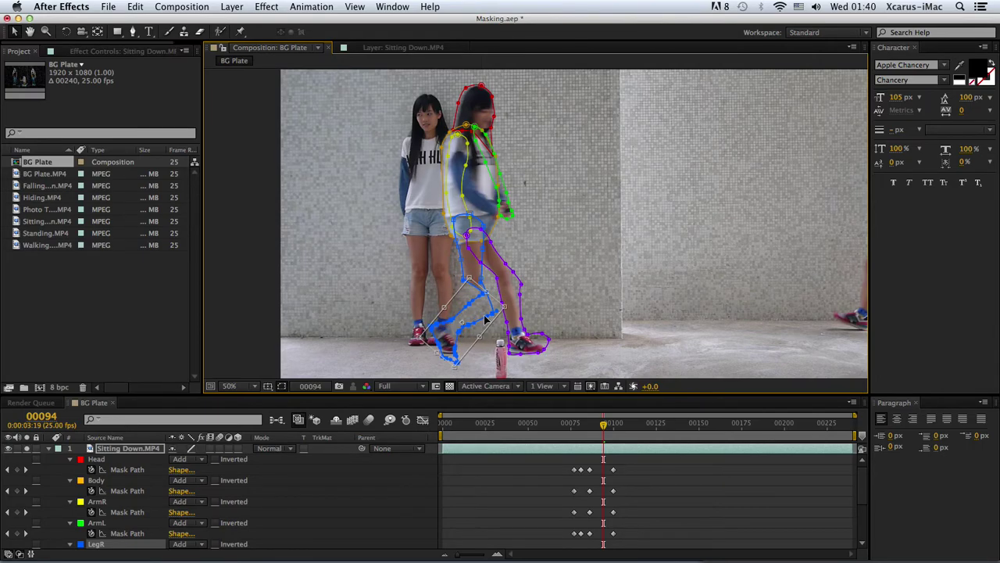
mouse_move(478, 320)
left_mouse_down()
mouse_move(465, 336)
mouse_move(488, 340)
left_mouse_up()
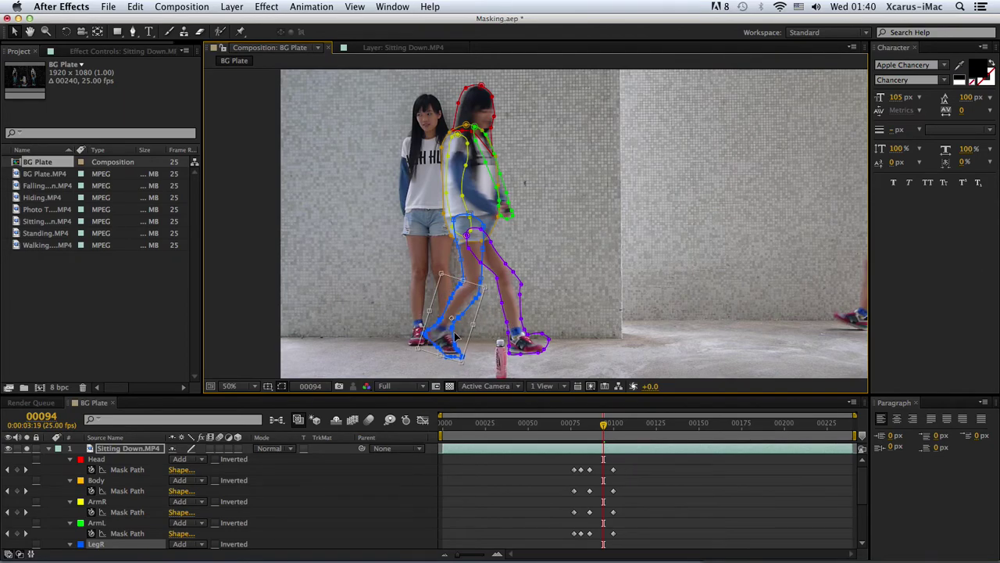
left_click(498, 452)
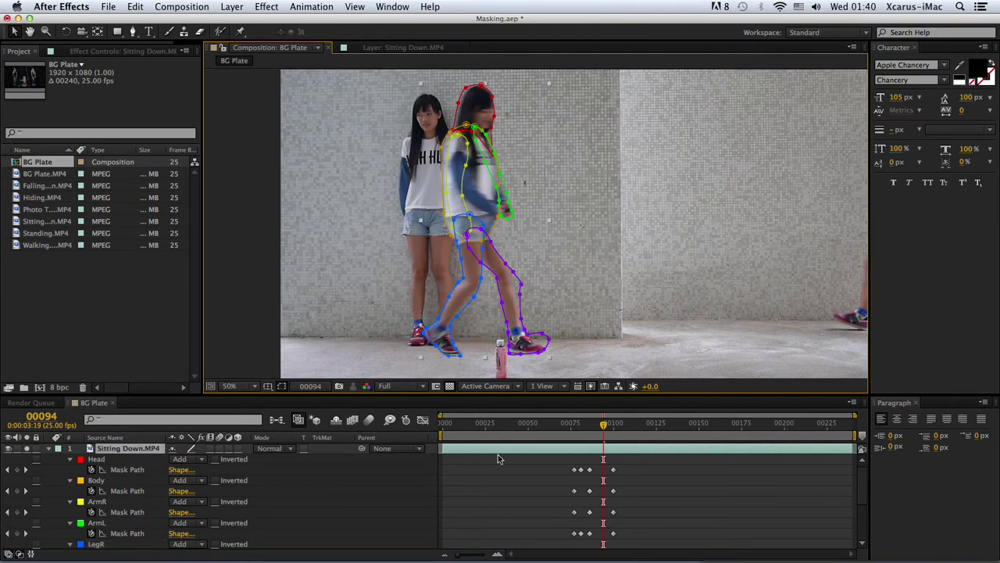
left_click(501, 463)
Scrub back to frame 00089 at 25% zoom to check the cut-out girl over the plate
left_click_drag(605, 423, 602, 428)
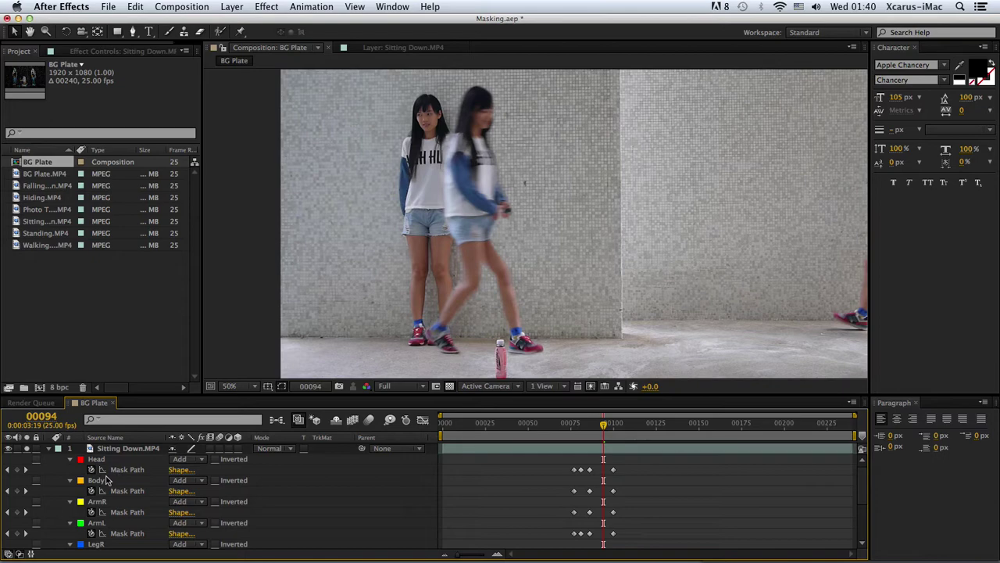
left_click(97, 501)
left_click(447, 153)
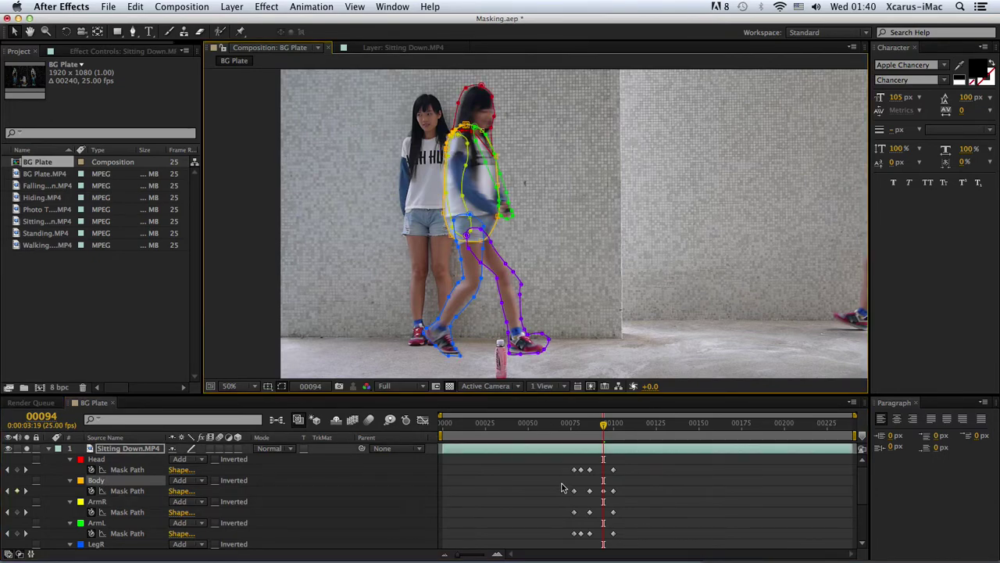
left_click(560, 515)
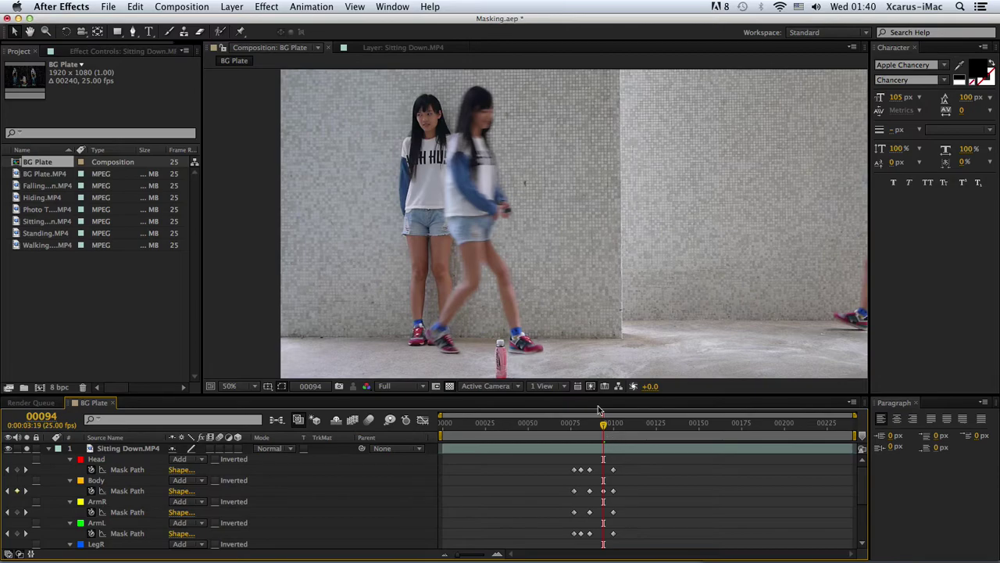
key("comma")
mouse_move(603, 425)
left_mouse_down()
mouse_move(587, 429)
mouse_move(594, 426)
left_mouse_up()
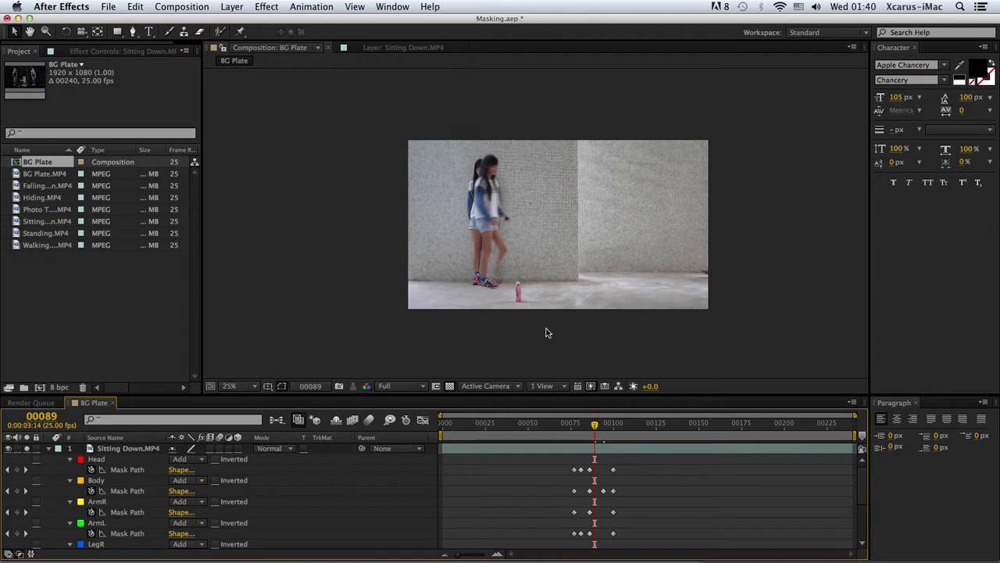
At 50% zoom, tilt the purple leg mask to follow the girl's front leg
key("period")
left_click(100, 450)
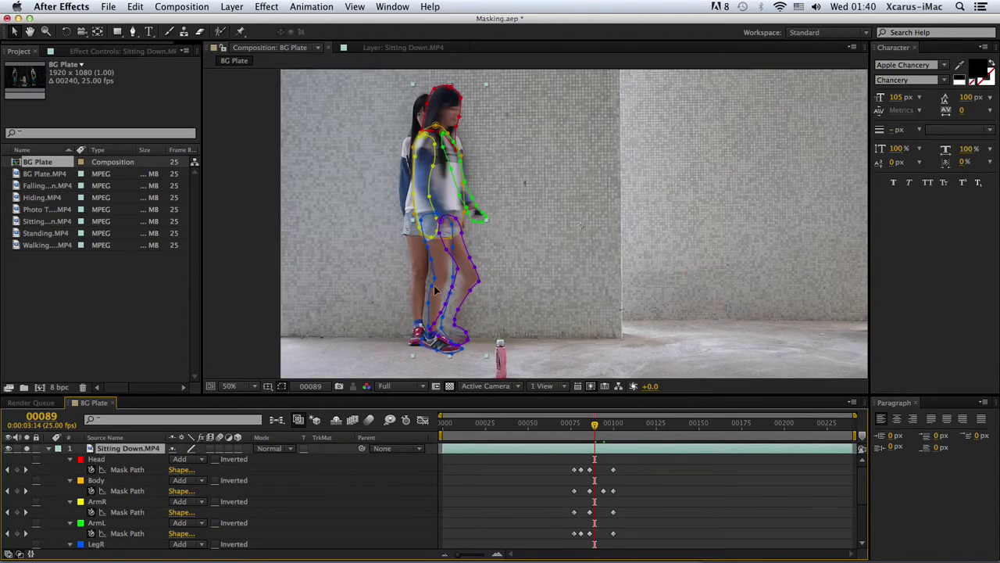
double_click(479, 283)
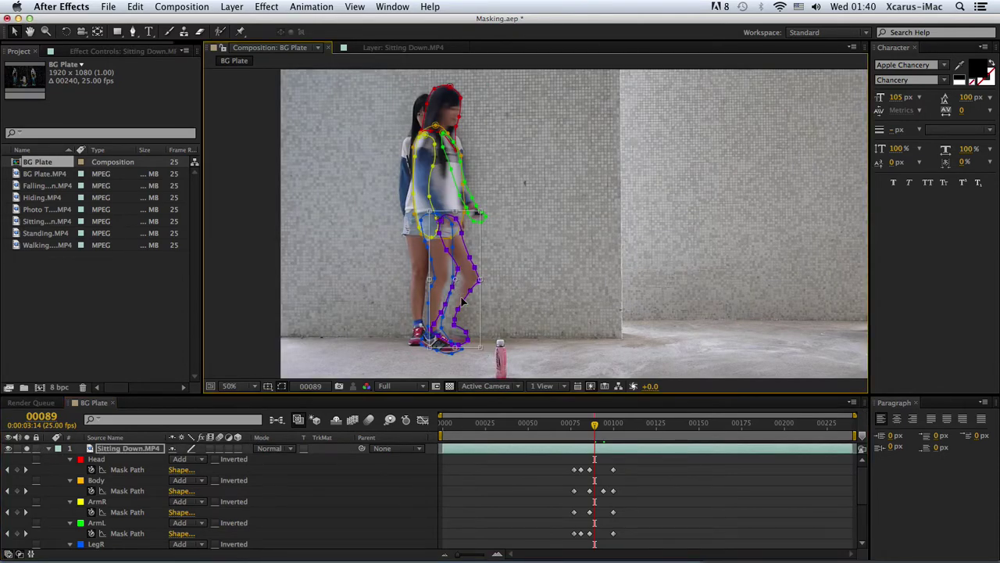
mouse_move(463, 301)
left_mouse_down()
mouse_move(497, 299)
mouse_move(476, 299)
mouse_move(451, 268)
left_mouse_up()
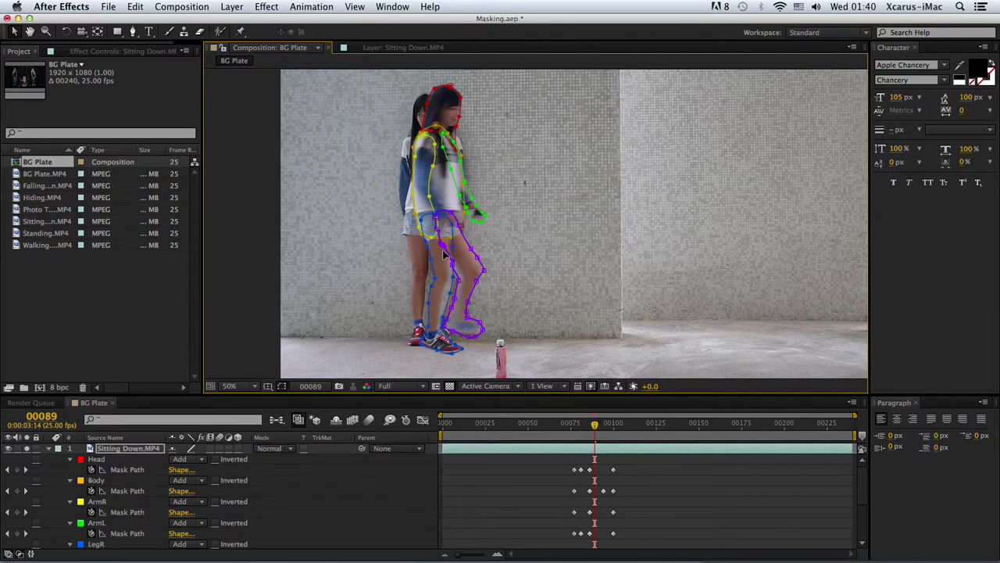
Move and rotate the blue LegR mask onto the back leg, then zoom to 100%
double_click(435, 283)
left_click_drag(435, 304, 440, 304)
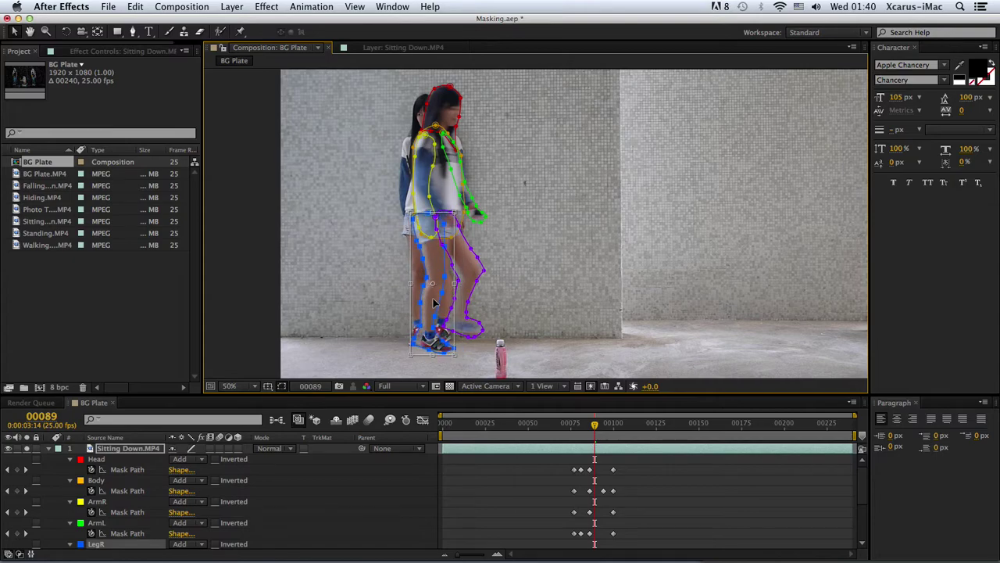
key("Return")
key("period")
key("period")
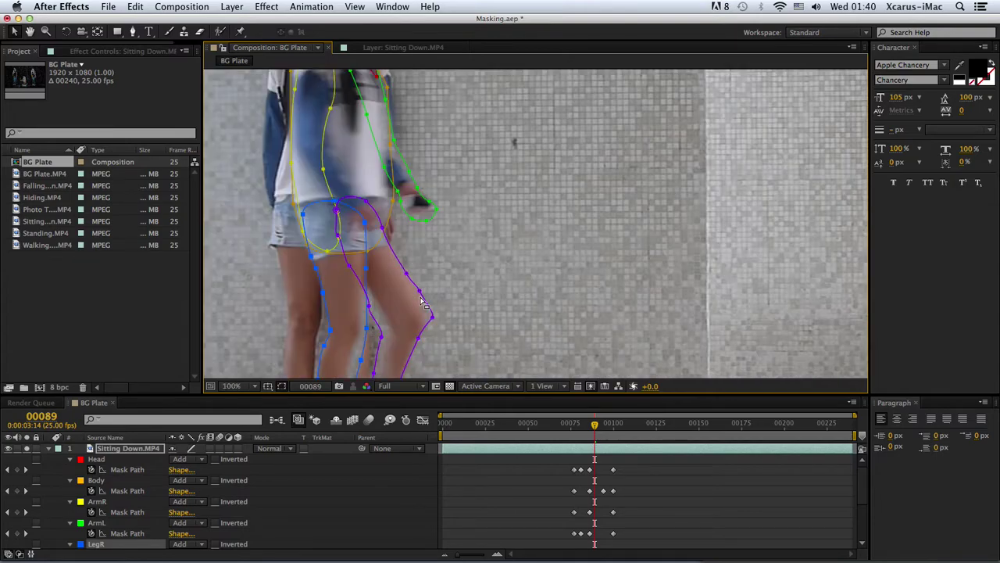
Preview the masked frames, then go to frame 00090 and pan to the legs and feet
key("space")
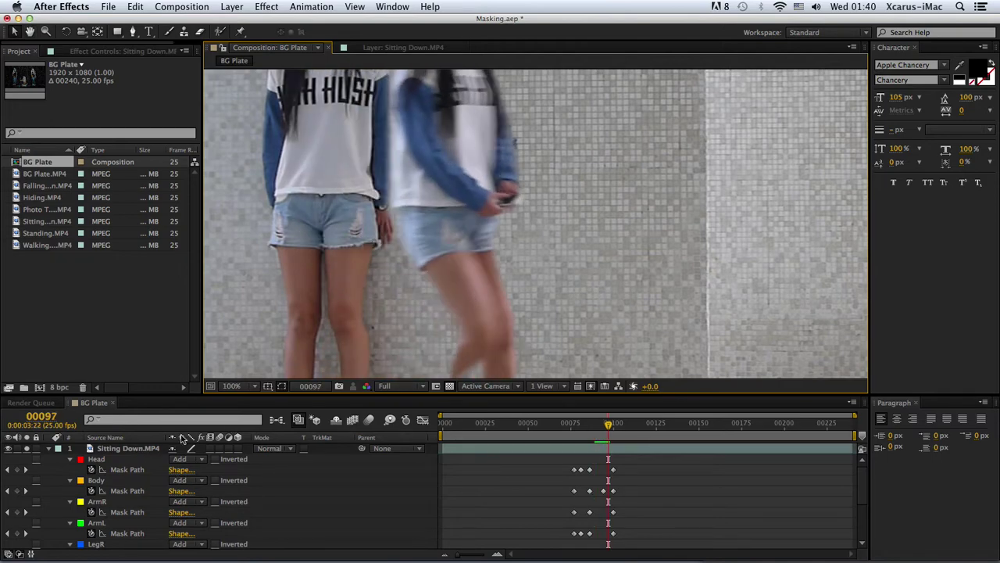
left_click(131, 450)
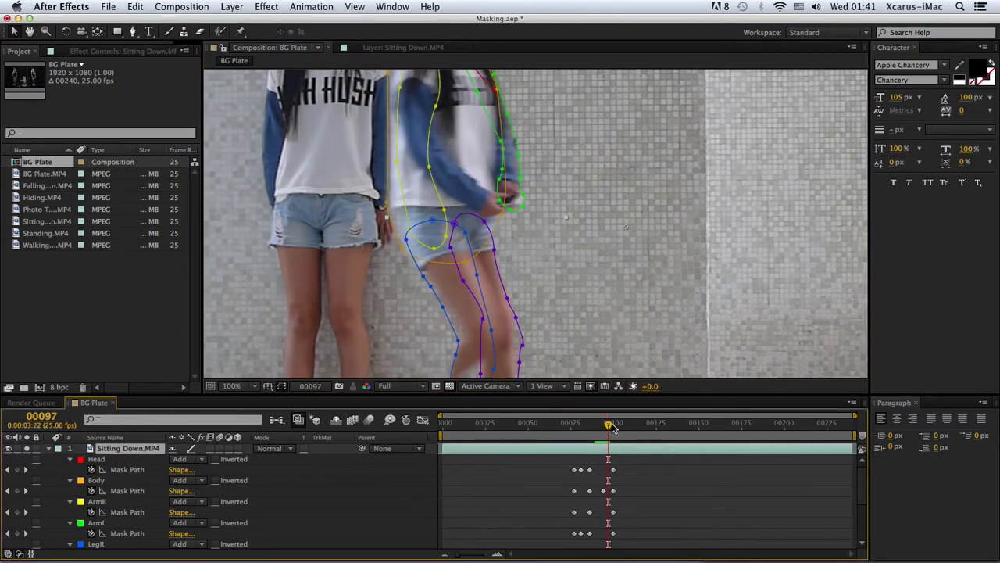
left_click_drag(614, 427, 597, 428)
key("h")
left_click_drag(513, 312, 638, 201)
key("v")
At frame 00090, drag LegR vertices to hug the knee, ankle, calf and thigh
left_click(479, 200)
left_click_drag(479, 200, 466, 202)
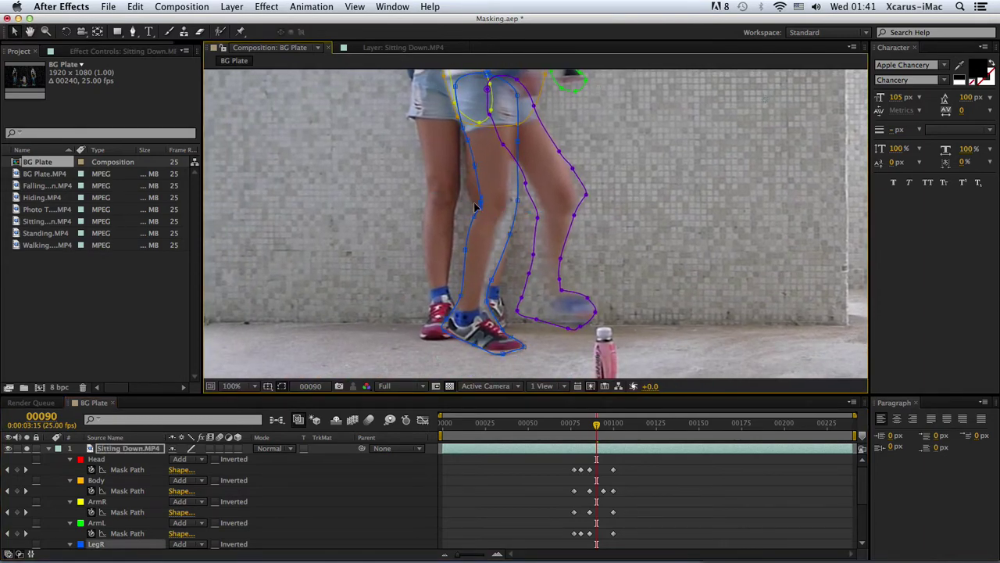
left_click_drag(472, 212, 458, 258)
left_click_drag(501, 285, 488, 291)
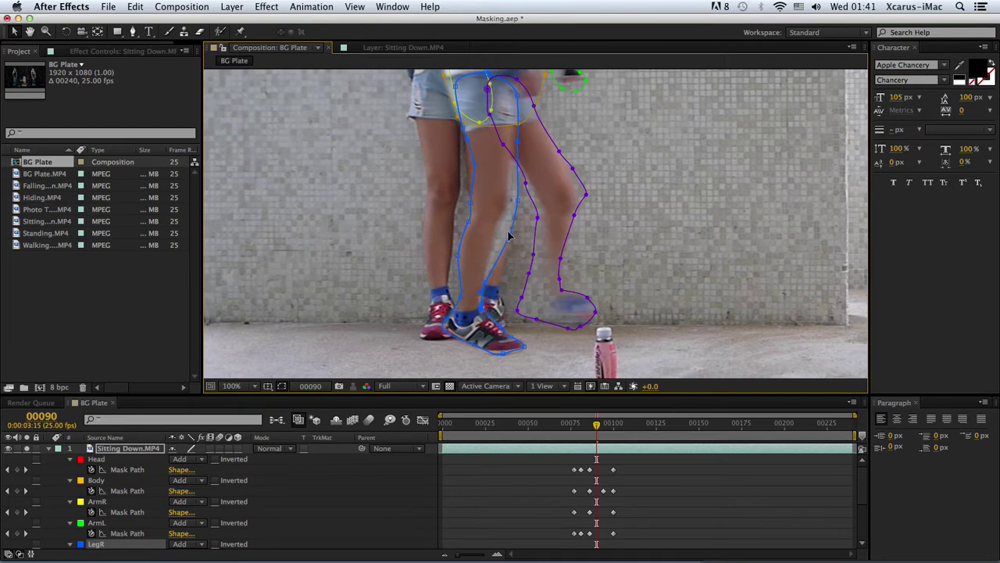
mouse_move(509, 234)
left_mouse_down()
mouse_move(497, 228)
mouse_move(507, 200)
left_mouse_up()
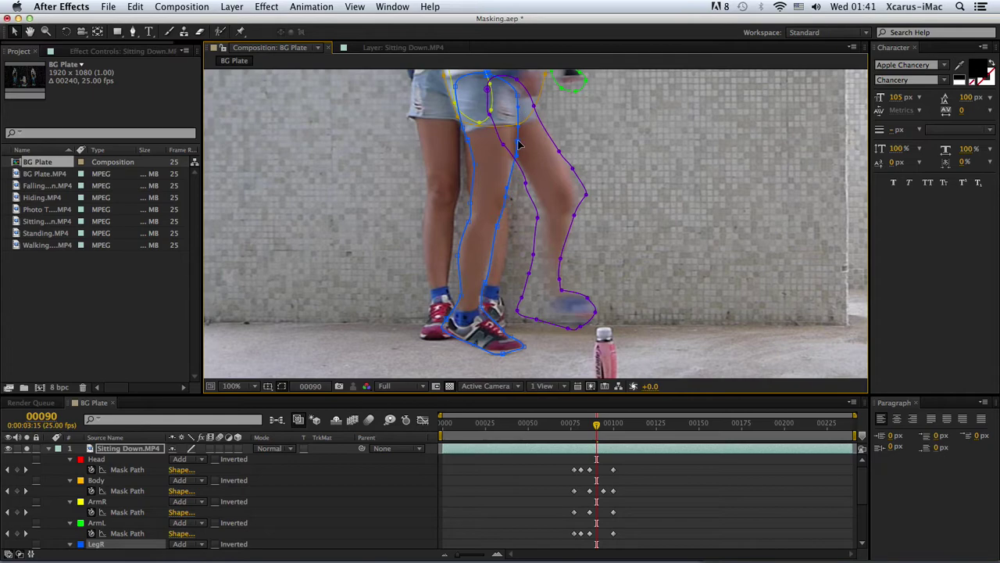
mouse_move(470, 165)
left_mouse_down()
mouse_move(450, 166)
mouse_move(470, 170)
left_mouse_up()
Hide the masks to check the leg, zoom out, and step to frame 00089
left_click(531, 477)
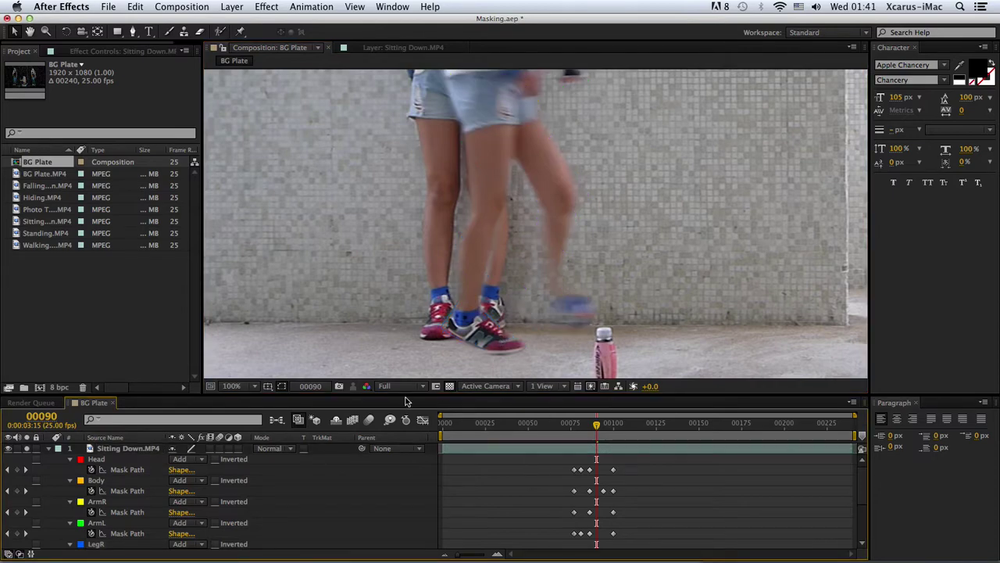
left_click(140, 449)
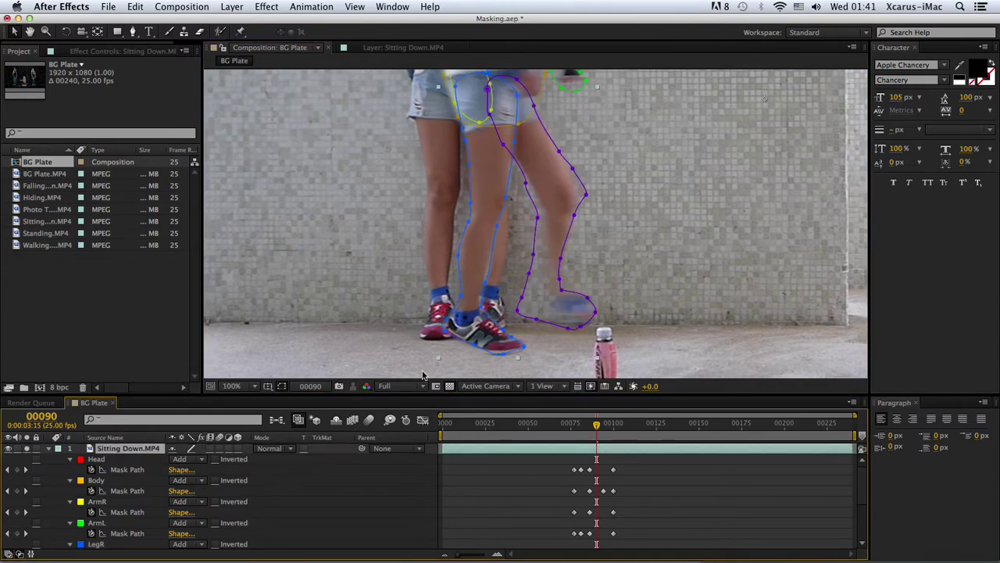
left_click(485, 286)
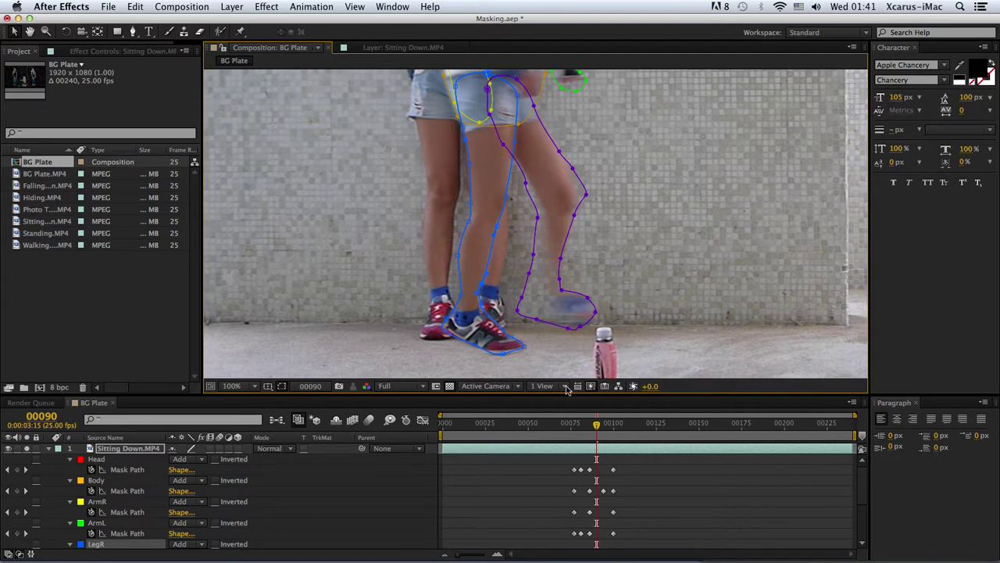
left_click(545, 511)
key("shift+slash")
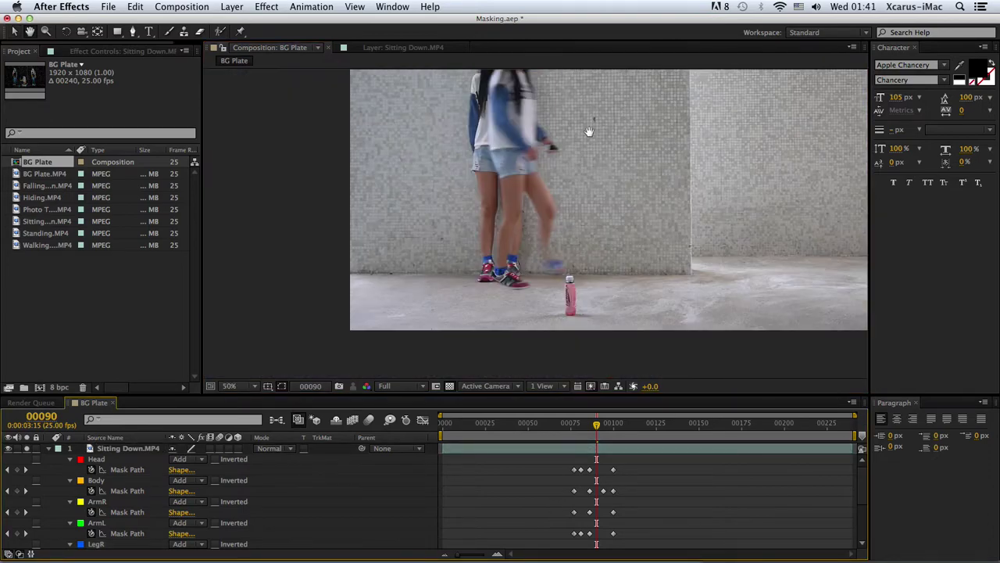
scroll(589, 131, "up", 1)
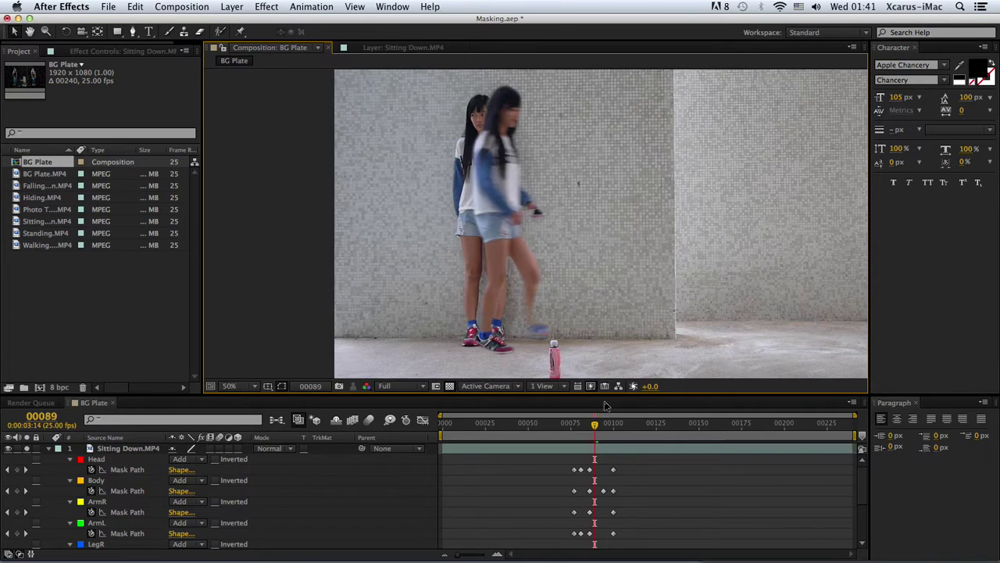
left_click_drag(601, 411, 594, 413)
key("Page_Down")
key("Page_Down")
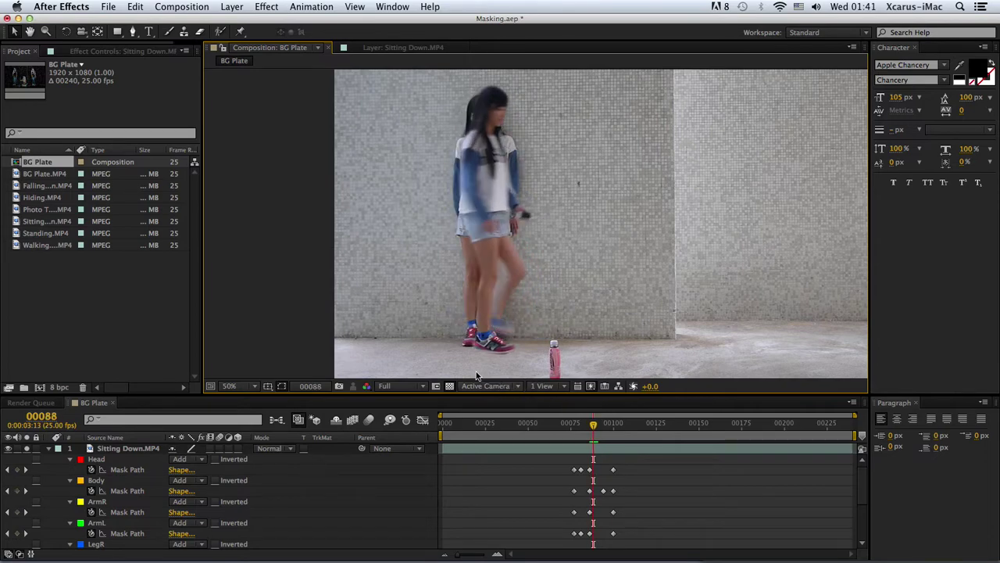
key("Page_Down")
At frame 00089, pull the LegR mask edge in toward the back leg and shoe
left_click(154, 447)
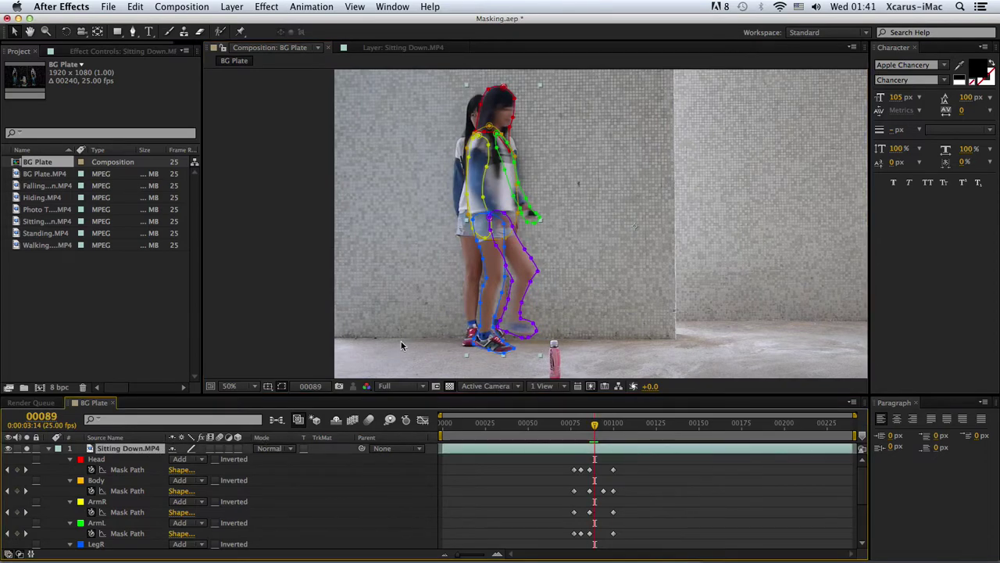
scroll(539, 297, "up", 3)
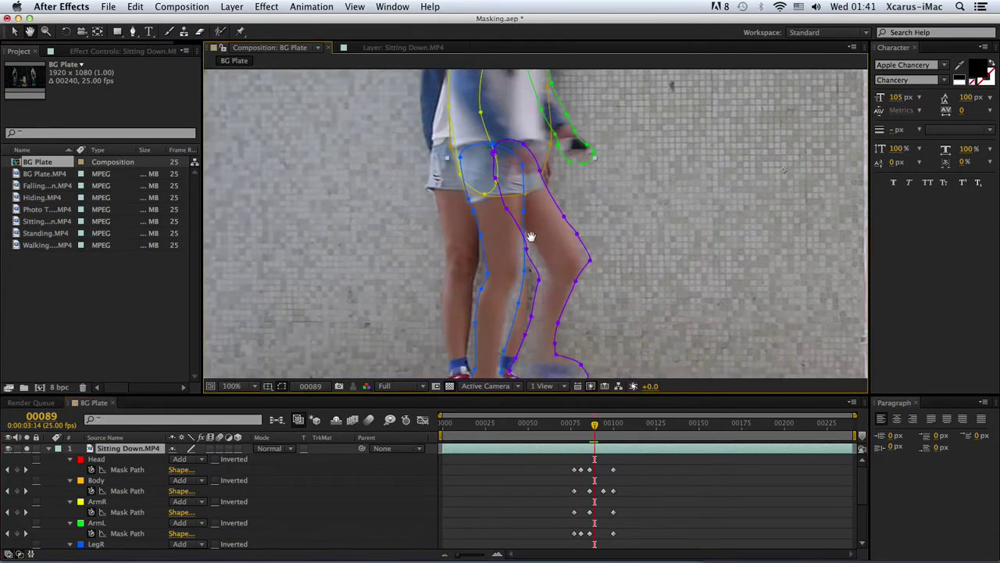
scroll(531, 235, "down", 1)
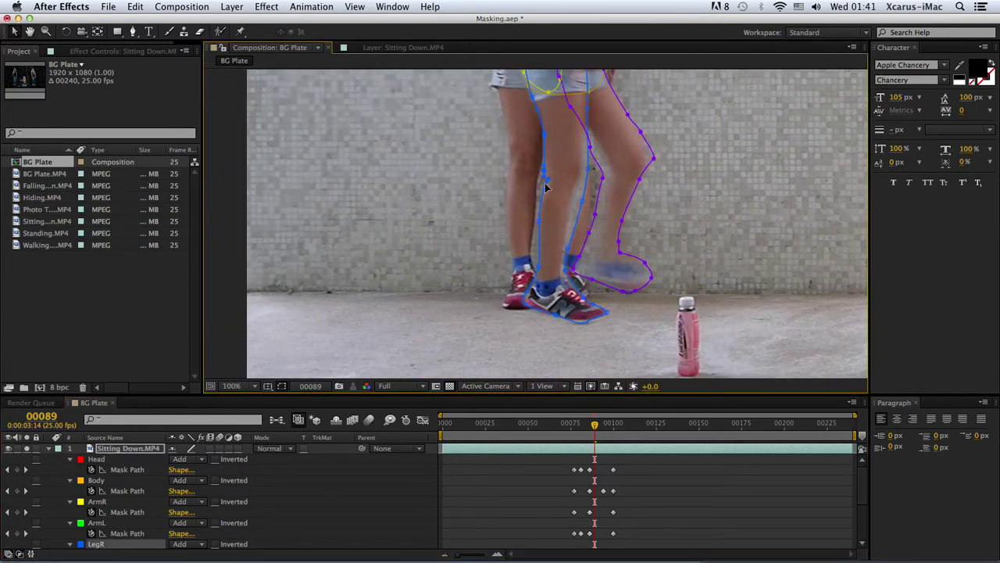
left_click(586, 175)
left_click_drag(592, 213, 566, 280)
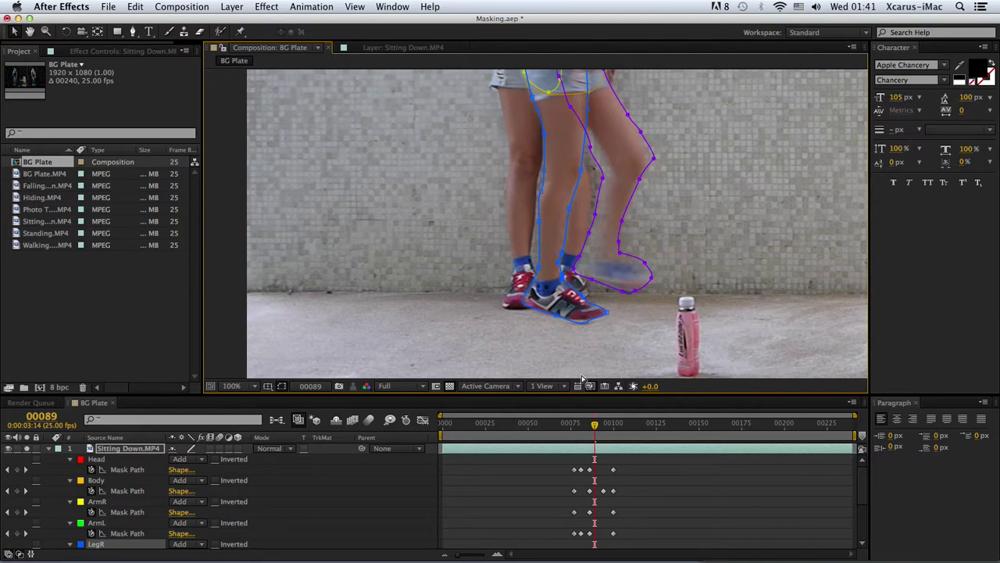
left_click(545, 481)
scroll(608, 216, "down", 2)
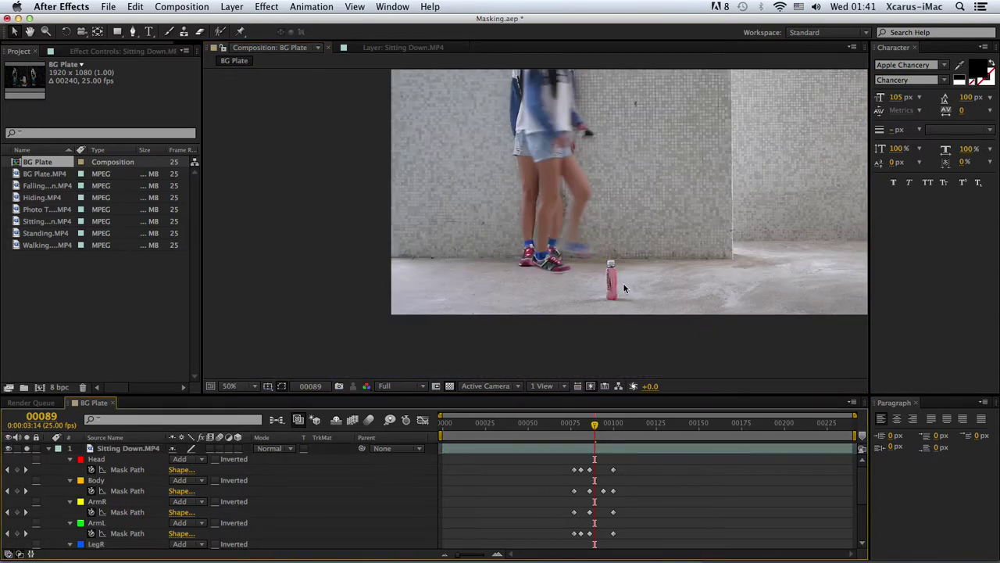
Step back to frame 00076 with the Sitting Down.MP4 masks shown and resize the timeline panel
scroll(608, 216, "down", 1)
left_click_drag(602, 212, 611, 238)
scroll(607, 290, "up", 1)
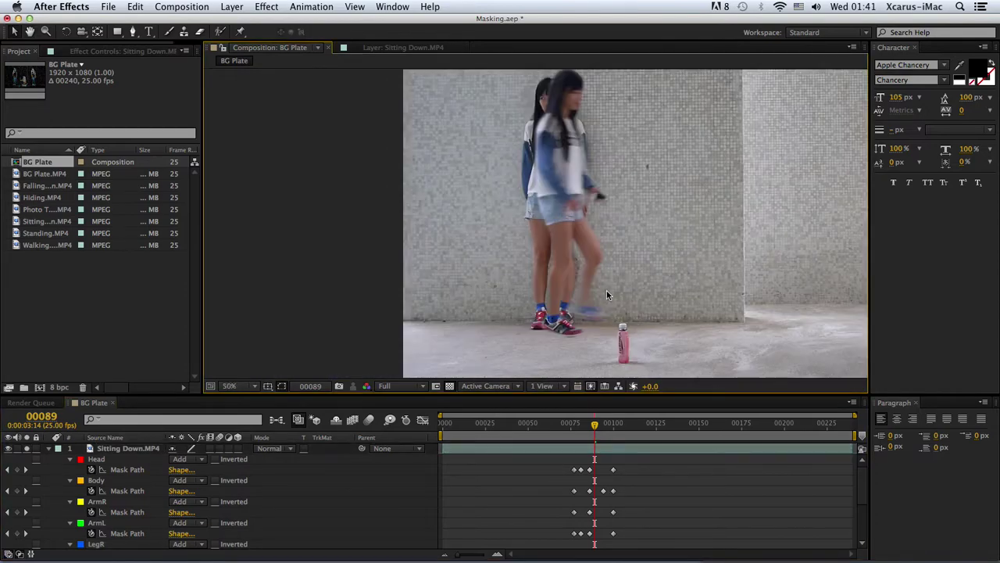
left_click_drag(595, 426, 578, 429)
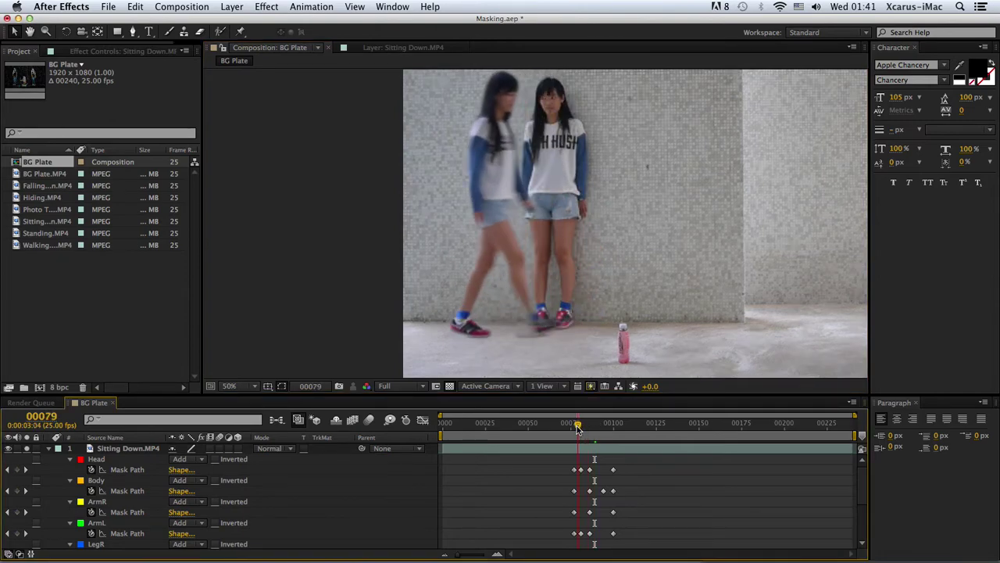
left_click_drag(577, 429, 575, 429)
key("Page_Up")
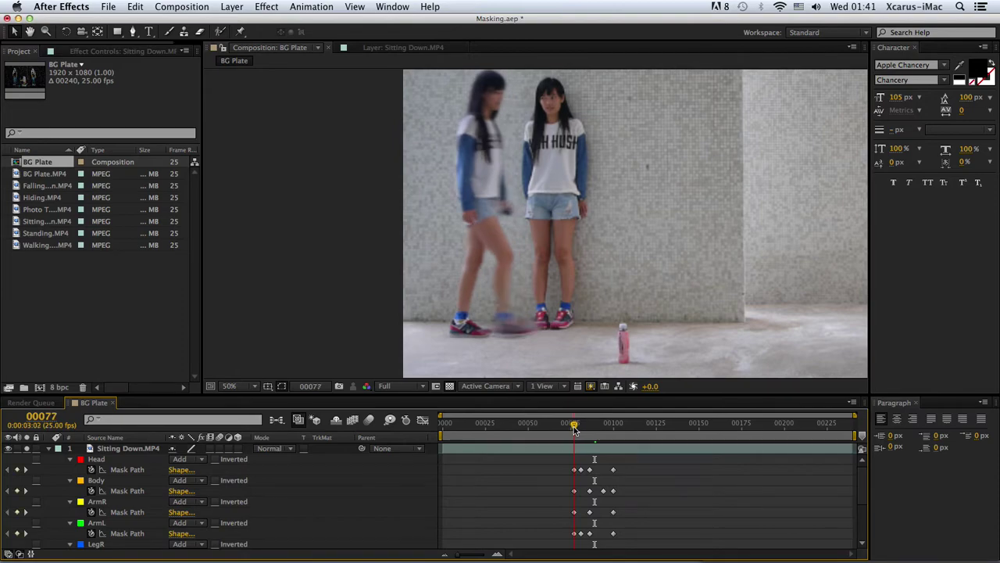
left_click(112, 452)
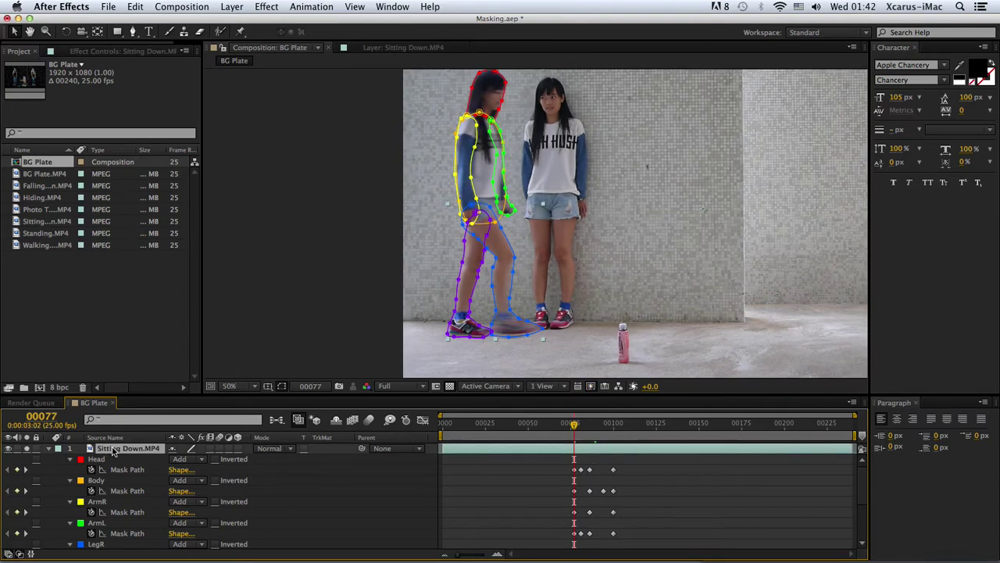
key("Page_Up")
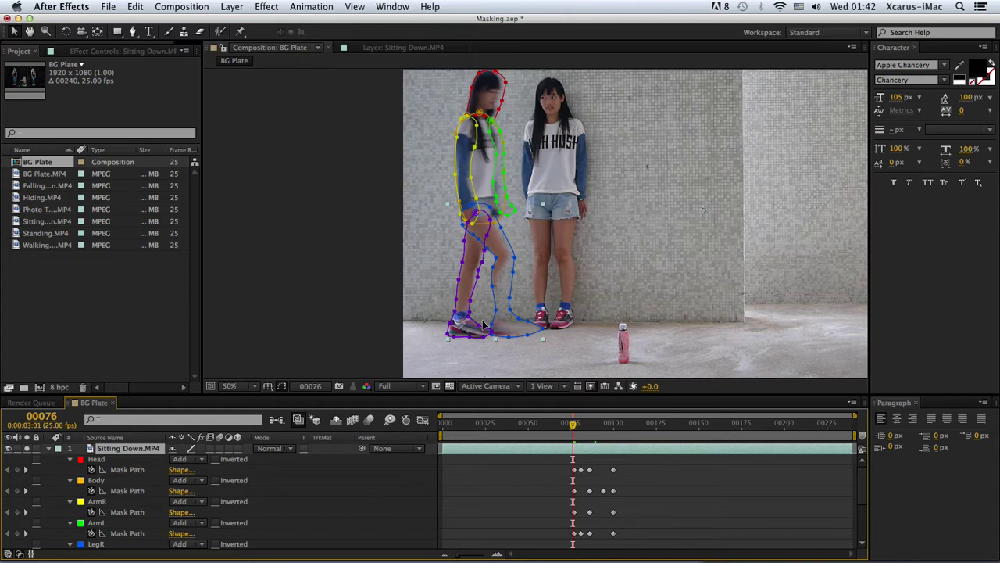
key("Page_Down")
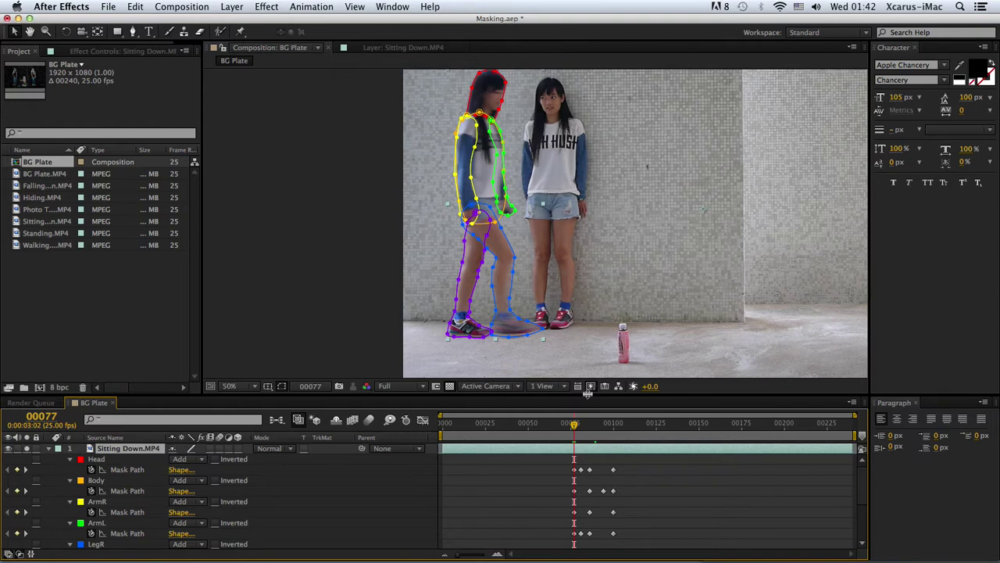
left_click_drag(586, 396, 586, 279)
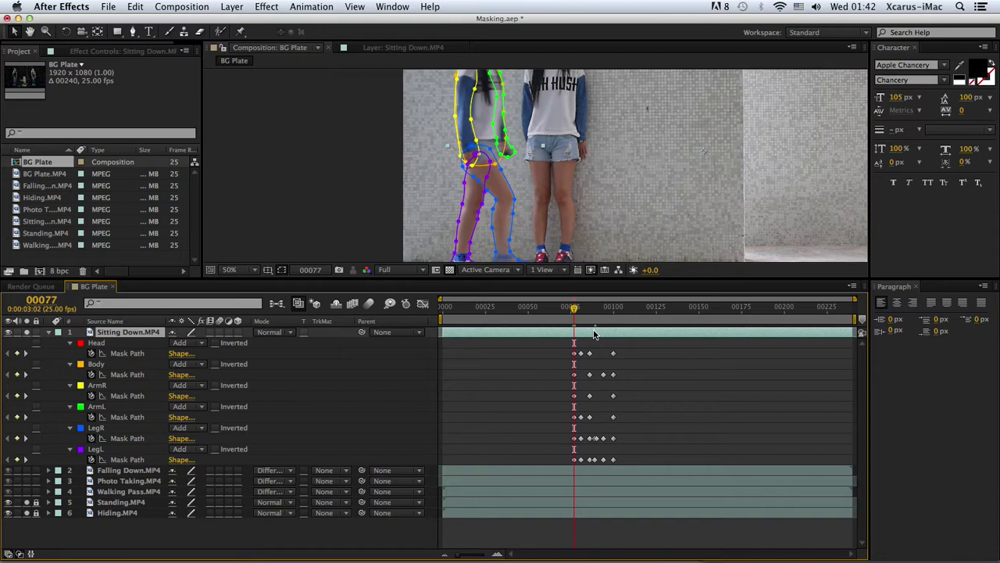
key("Page_Up")
left_click_drag(605, 280, 602, 475)
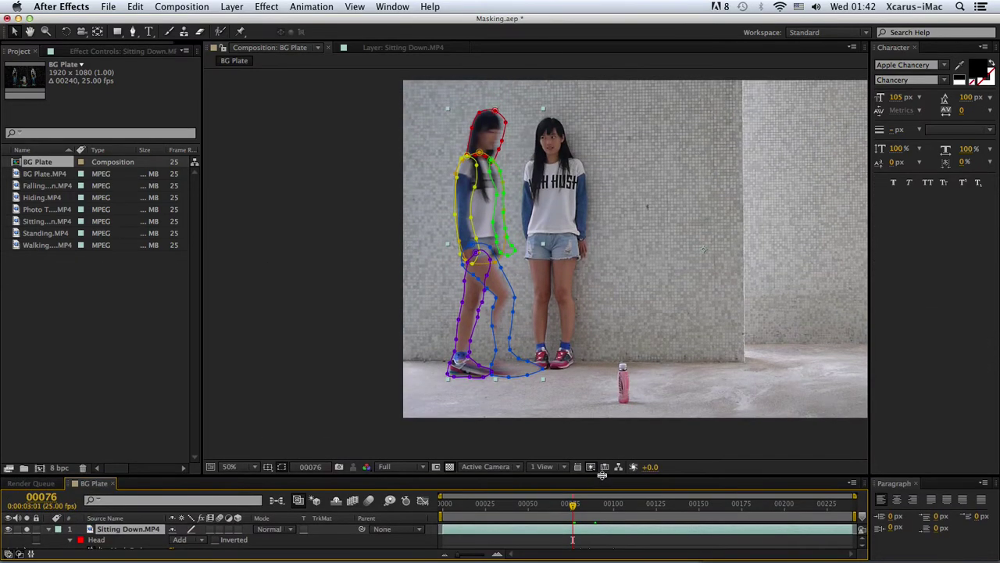
At frame 76, move the purple leg mask left of the girl
left_click(367, 325)
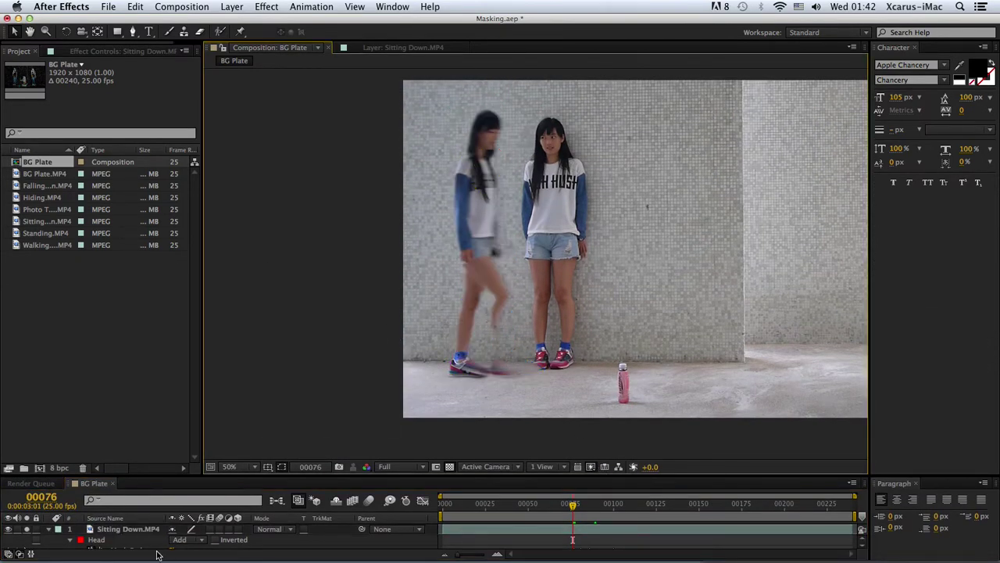
left_click(112, 530)
double_click(473, 343)
left_click_drag(474, 343, 361, 349)
key("Return")
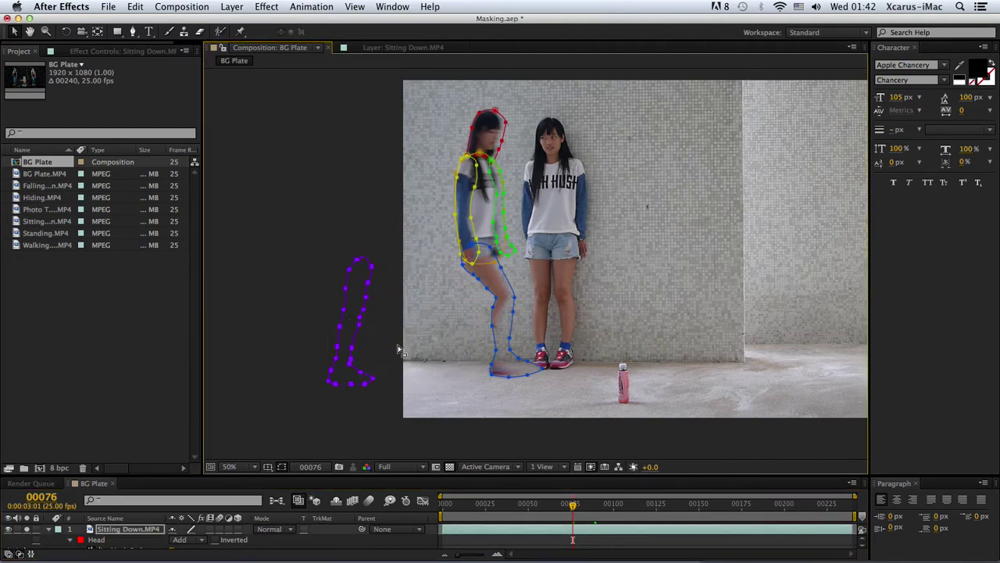
double_click(512, 356)
key("ctrl+z")
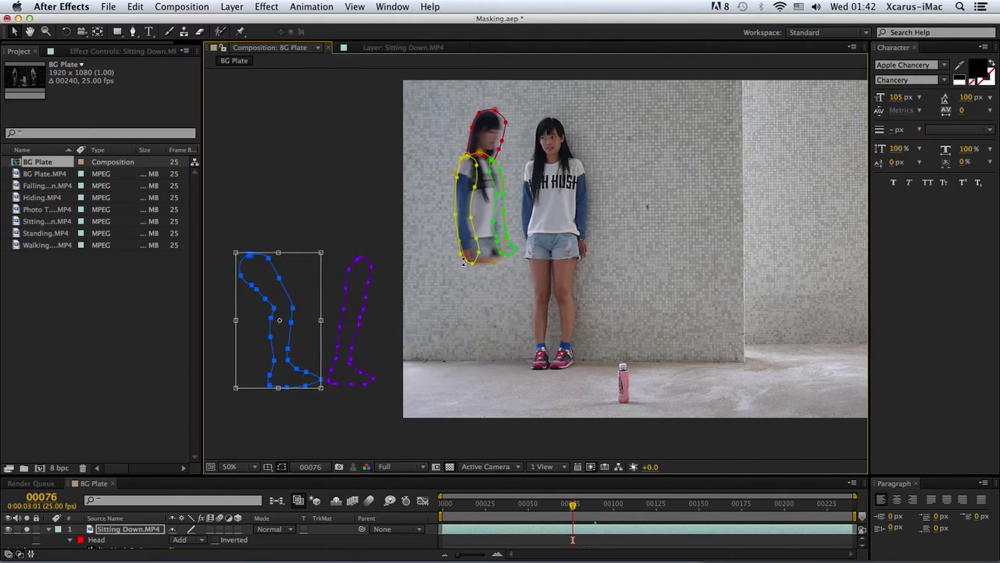
Move the yellow and green arm masks and the red head mask off-frame to the left
left_click_drag(478, 242, 313, 250)
key("Return")
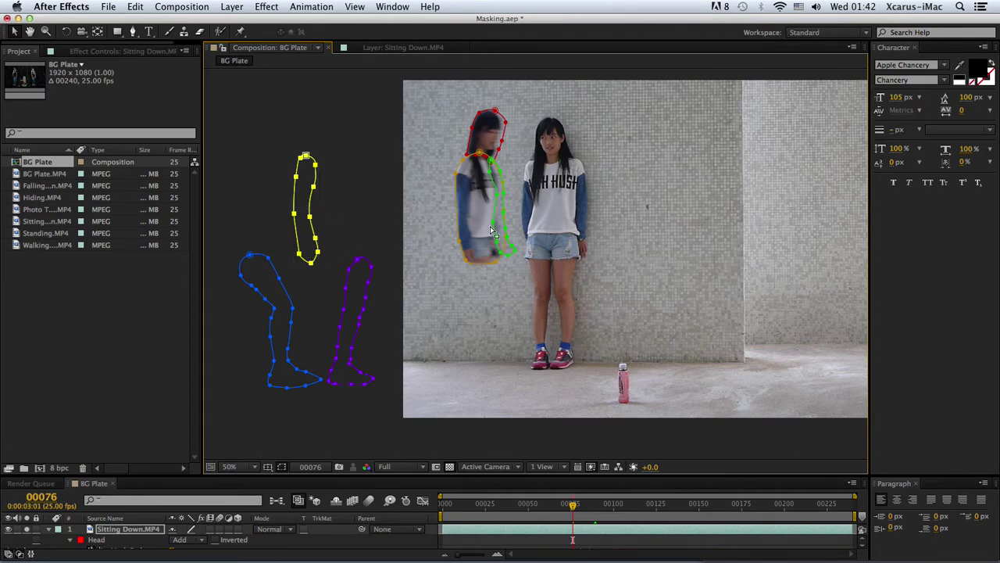
left_click_drag(493, 225, 344, 225)
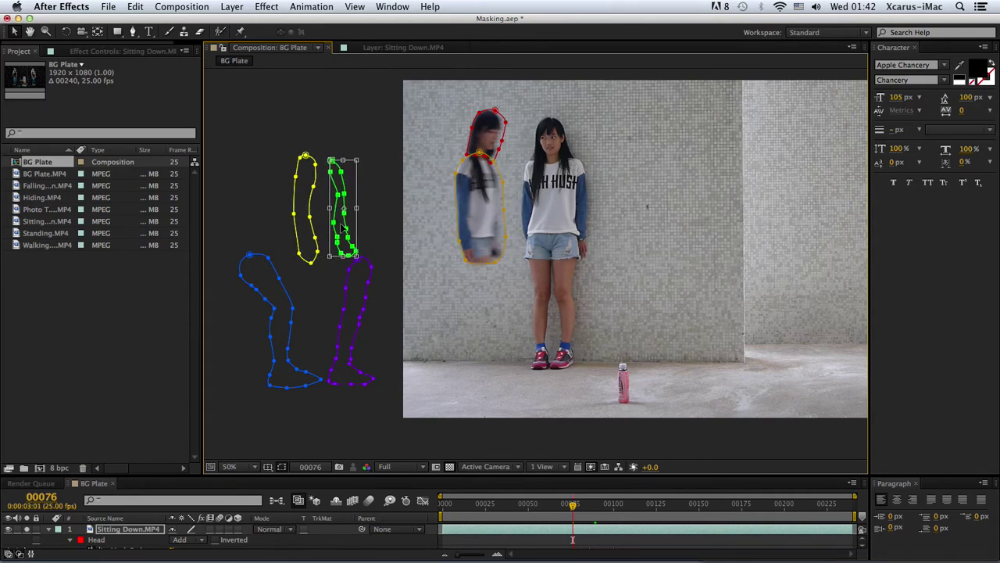
double_click(503, 117)
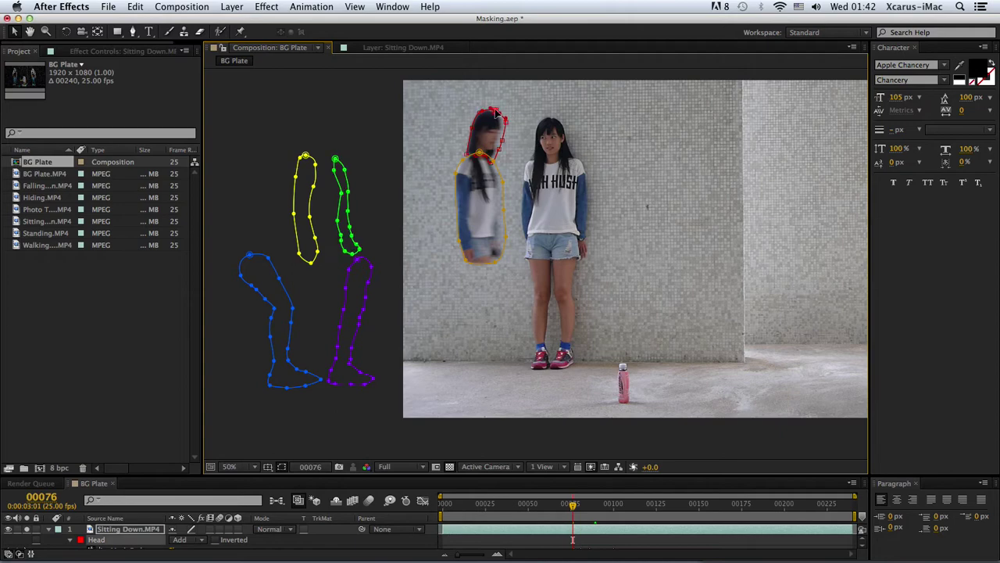
left_click_drag(495, 131, 266, 129)
left_click(467, 168)
Stretch the orange Body mask down to the feet and widen it around the whole girl
double_click(465, 161)
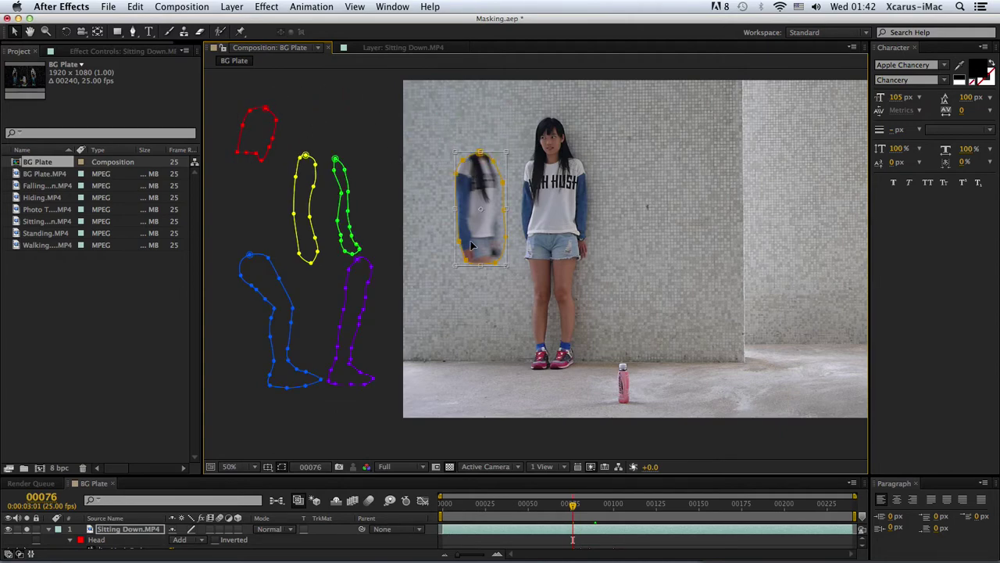
left_click_drag(481, 264, 483, 410)
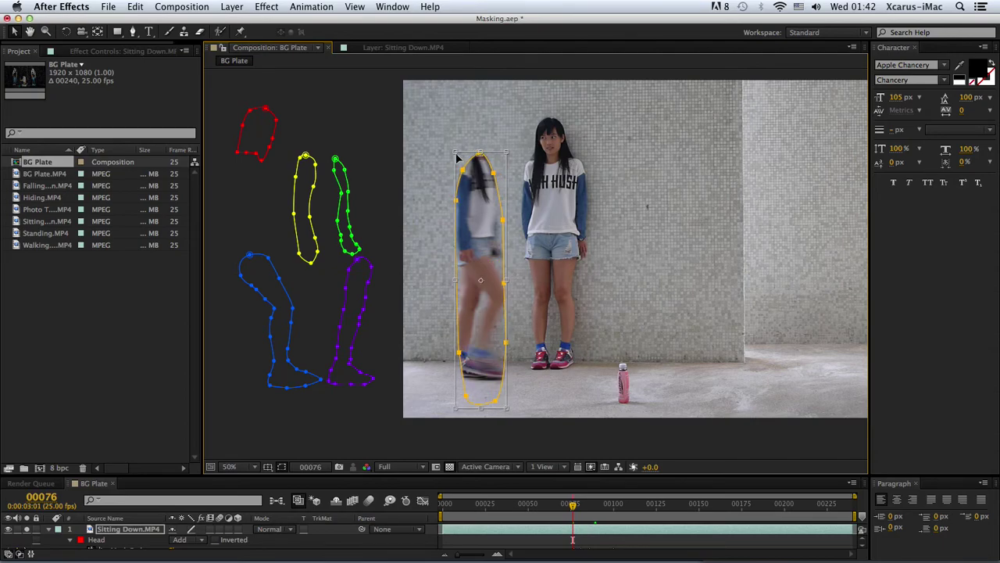
left_click_drag(457, 159, 424, 88)
double_click(506, 180)
left_click_drag(487, 111, 516, 103)
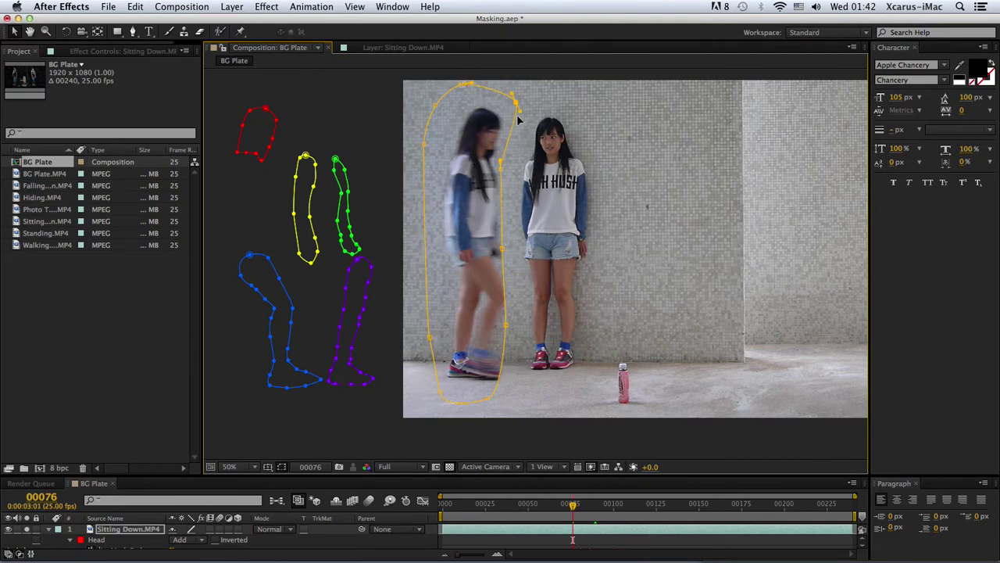
left_click_drag(502, 174, 516, 252)
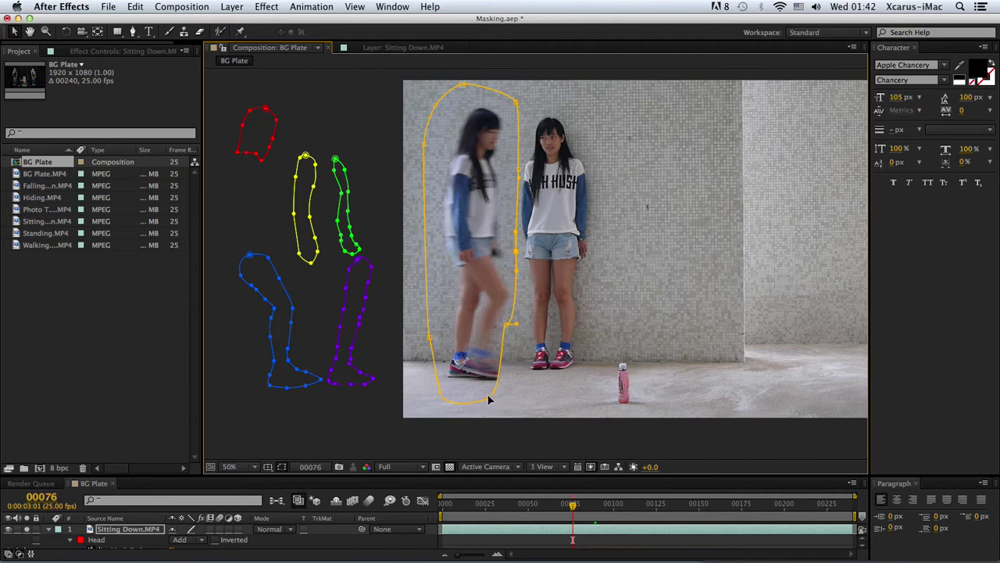
left_click_drag(488, 401, 516, 408)
mouse_move(502, 329)
left_mouse_down()
mouse_move(509, 318)
mouse_move(523, 332)
left_mouse_up()
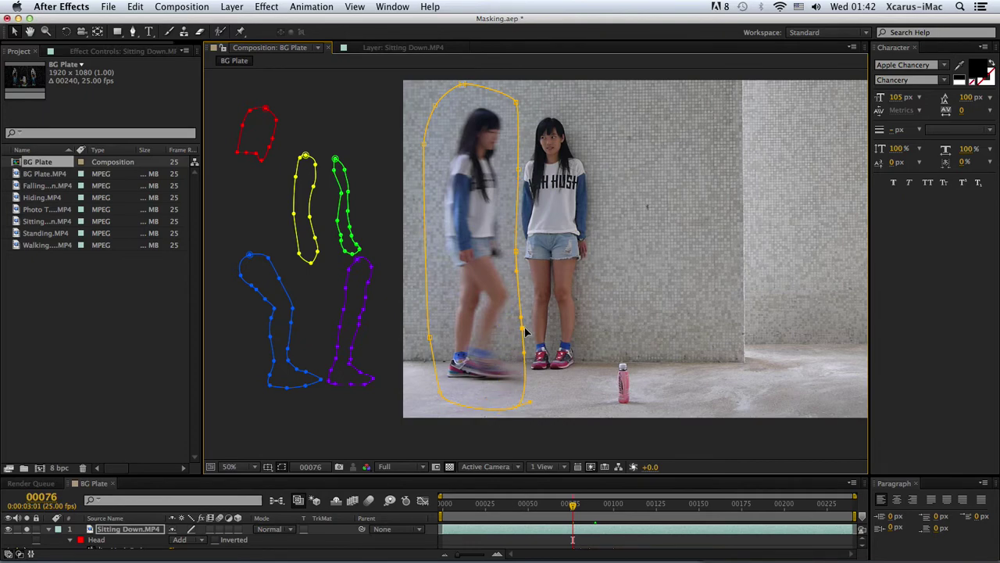
At 25% zoom, pull the Body mask's bottom-left and upper-left edges outward
key("comma")
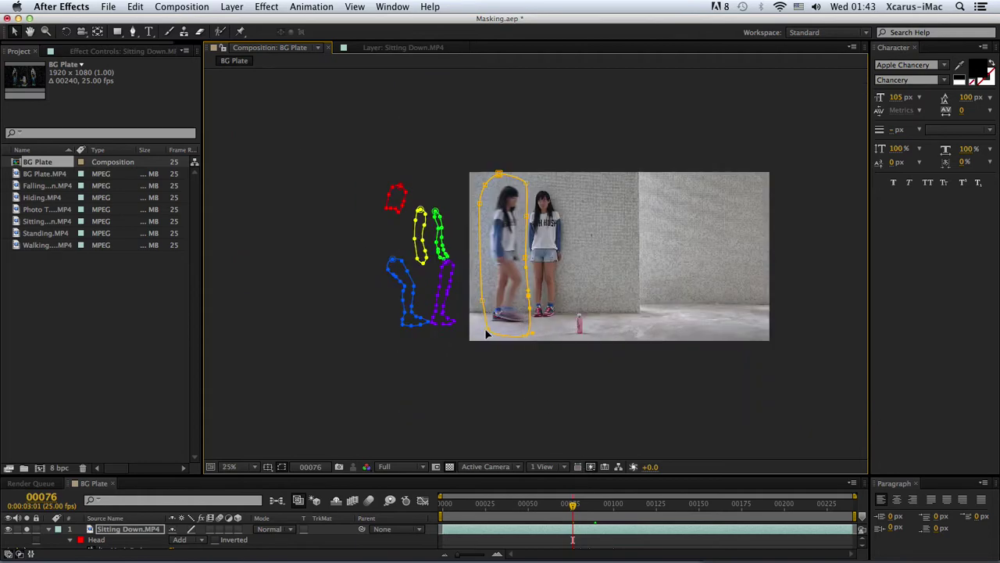
left_click_drag(486, 335, 465, 337)
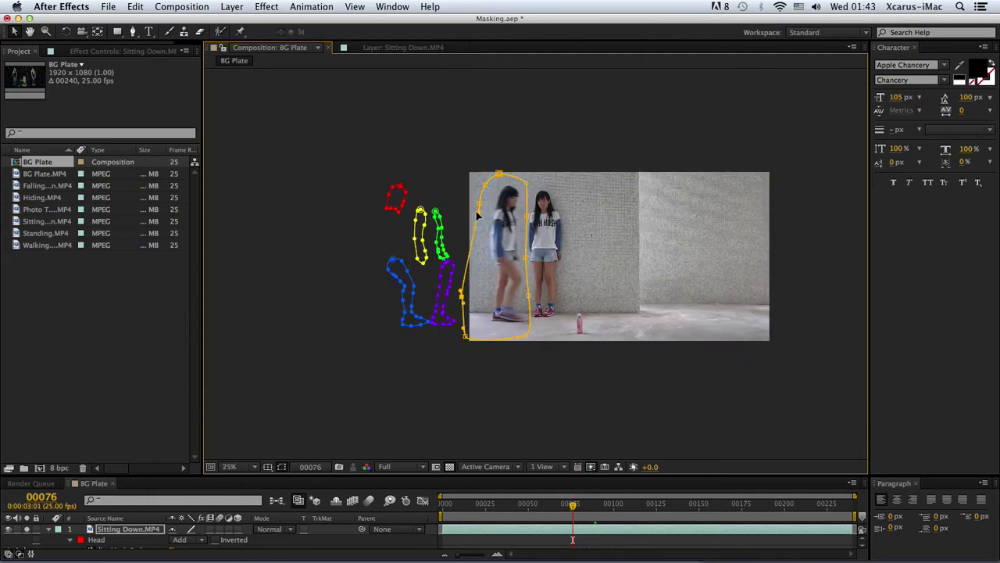
mouse_move(480, 205)
left_mouse_down()
mouse_move(435, 171)
mouse_move(495, 156)
left_mouse_up()
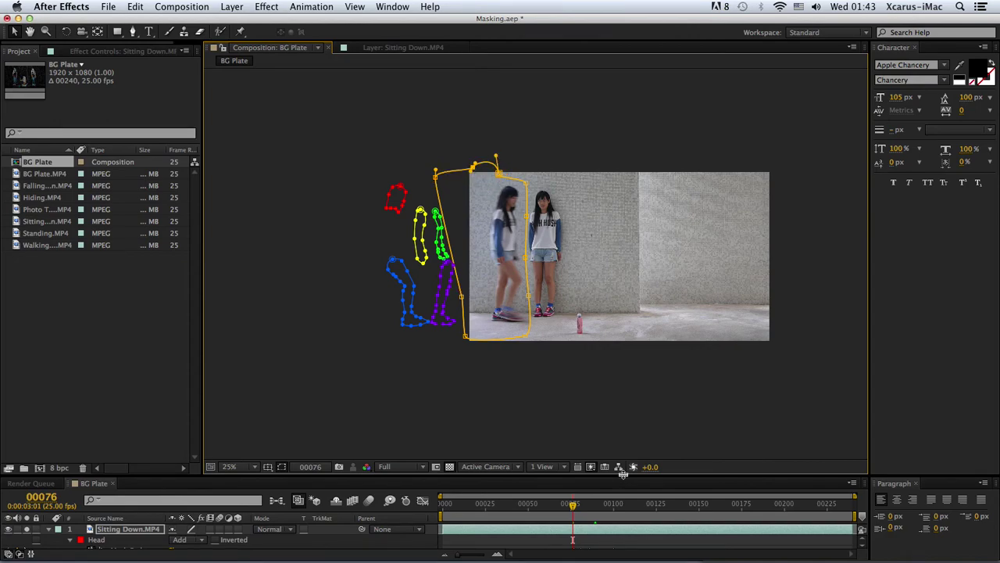
mouse_move(601, 474)
left_mouse_down()
mouse_move(600, 364)
mouse_move(536, 394)
mouse_move(582, 393)
left_mouse_up()
scroll(591, 275, "up", 2)
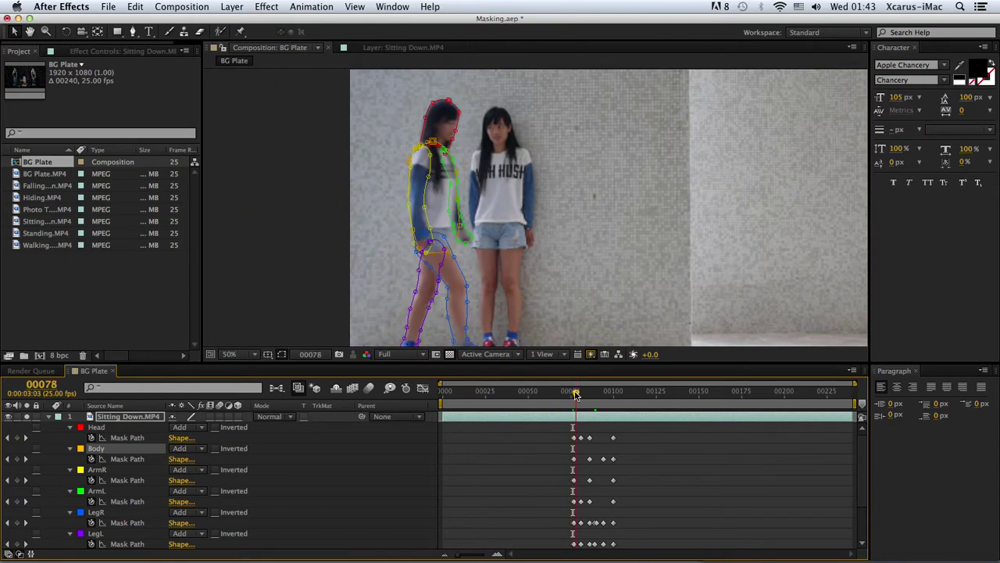
Rotate the ArmR mask at frame 83 to match the swinging arm, then scrub around frame 80 to check
left_click(522, 453)
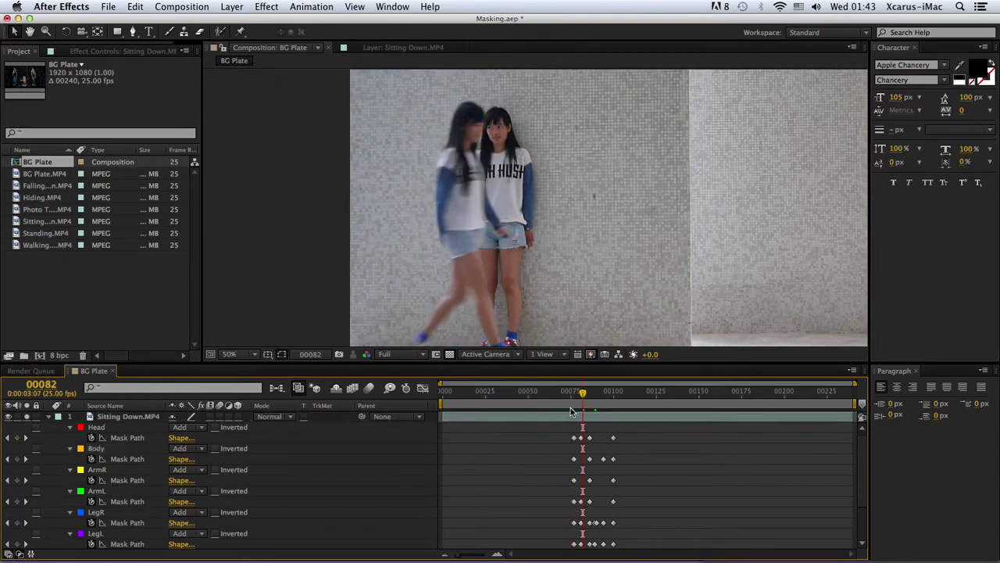
mouse_move(582, 393)
left_mouse_down()
mouse_move(569, 396)
mouse_move(585, 394)
left_mouse_up()
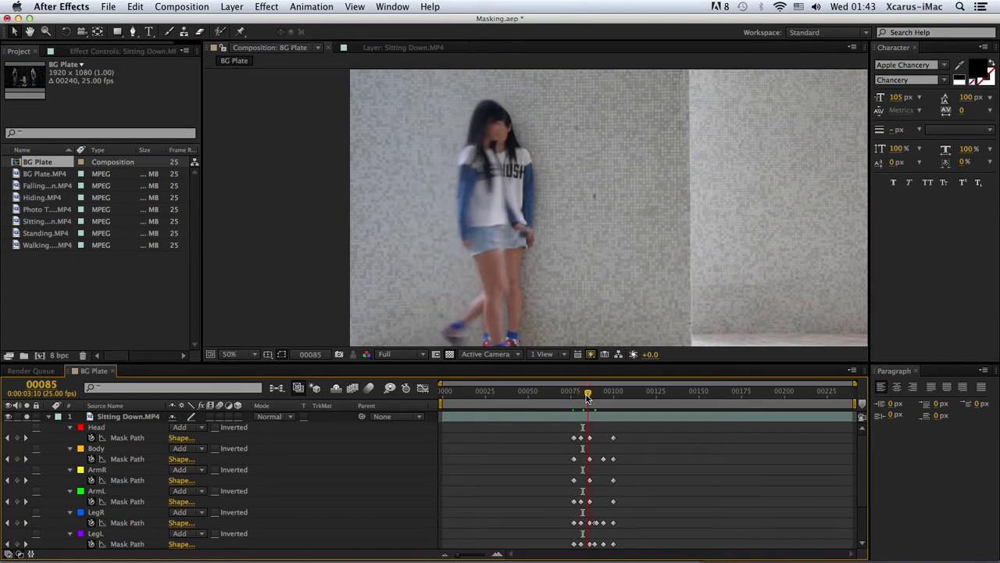
left_click(465, 285)
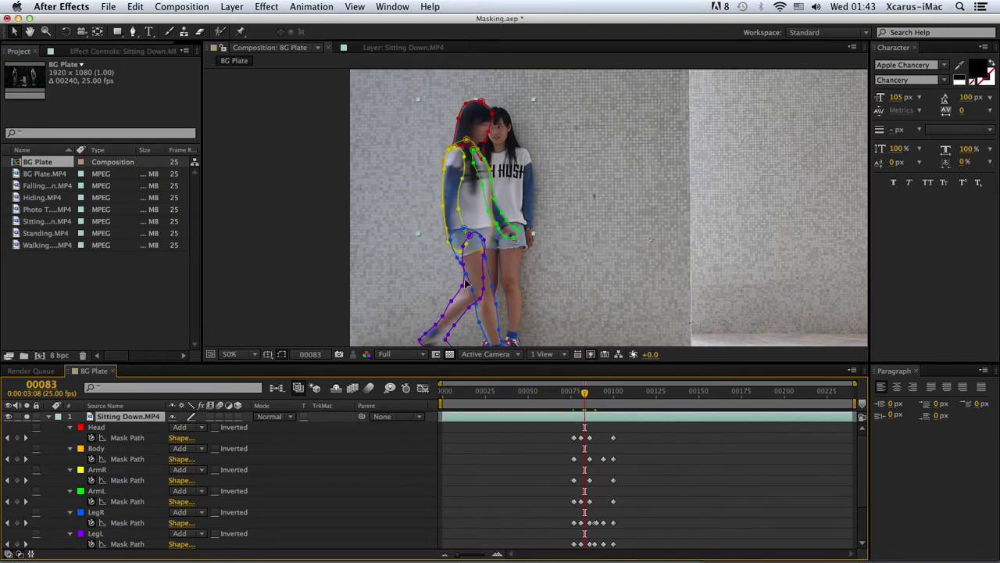
double_click(464, 212)
mouse_move(475, 211)
left_mouse_down()
mouse_move(477, 223)
mouse_move(454, 205)
left_mouse_up()
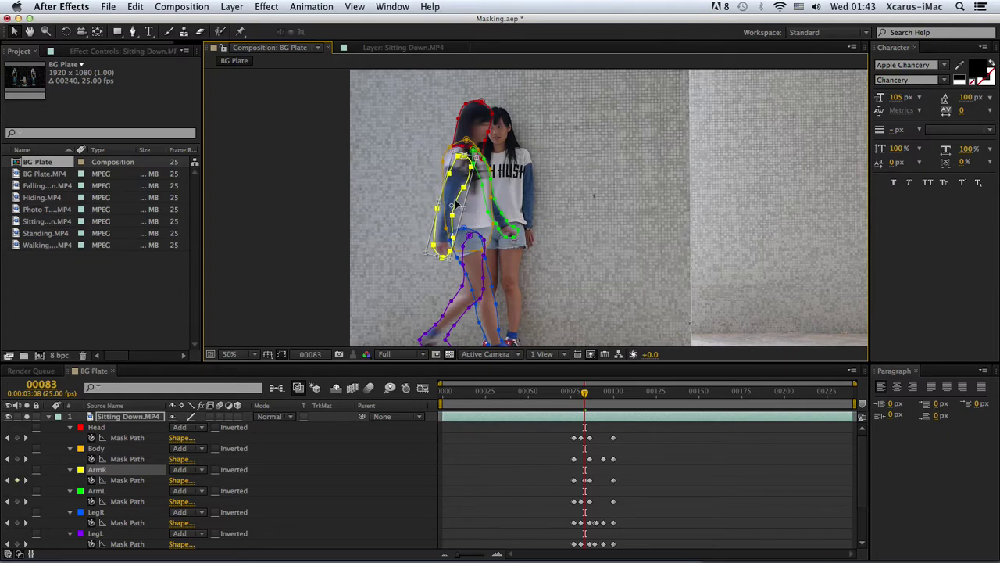
left_click(527, 469)
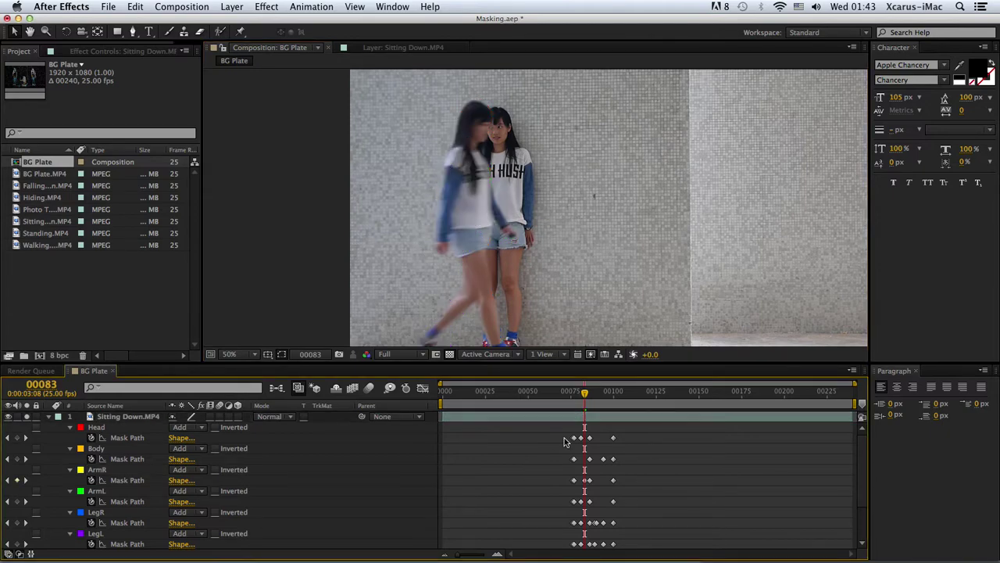
mouse_move(585, 393)
left_mouse_down()
mouse_move(573, 396)
mouse_move(616, 394)
left_mouse_up()
left_click(544, 418)
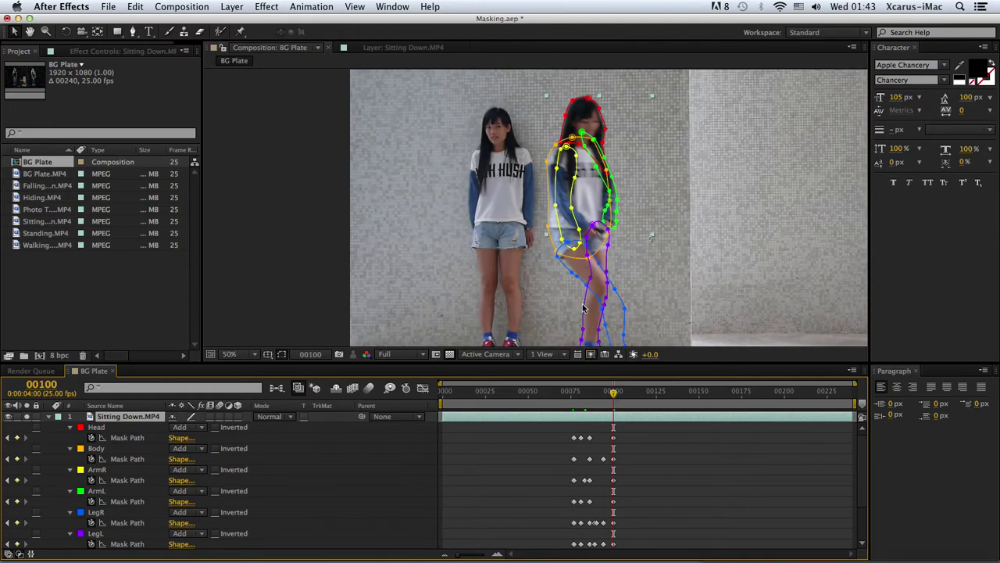
Select the leg masks, resize the viewer and timeline, and settle on frame 95
key("comma")
left_click(573, 282)
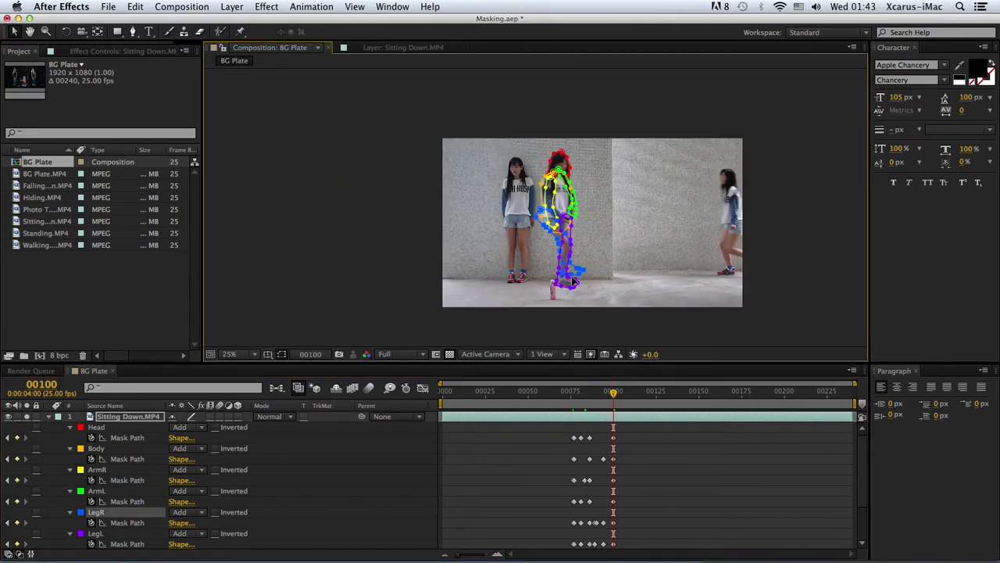
double_click(573, 285)
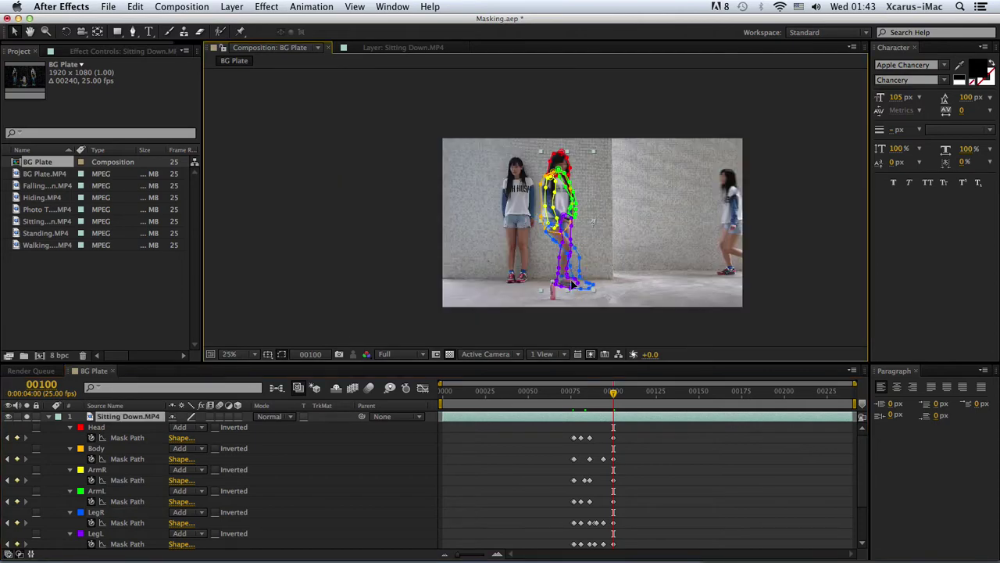
key("period")
mouse_move(600, 363)
left_mouse_down()
mouse_move(600, 398)
mouse_move(569, 329)
left_mouse_up()
key("Page_Up")
key("Page_Up")
key("Page_Up")
key("Page_Up")
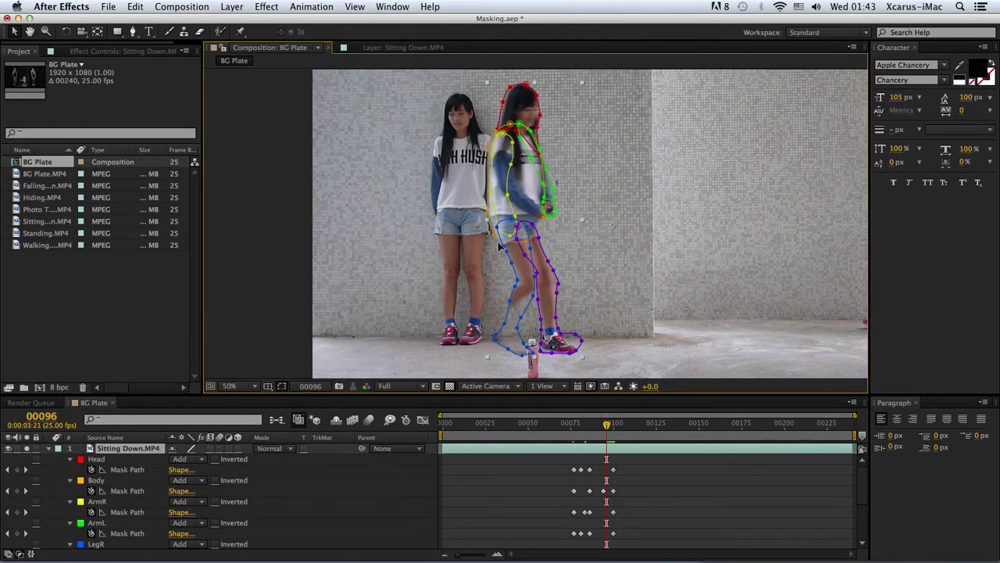
key("Page_Up")
key("Page_Up")
key("Page_Down")
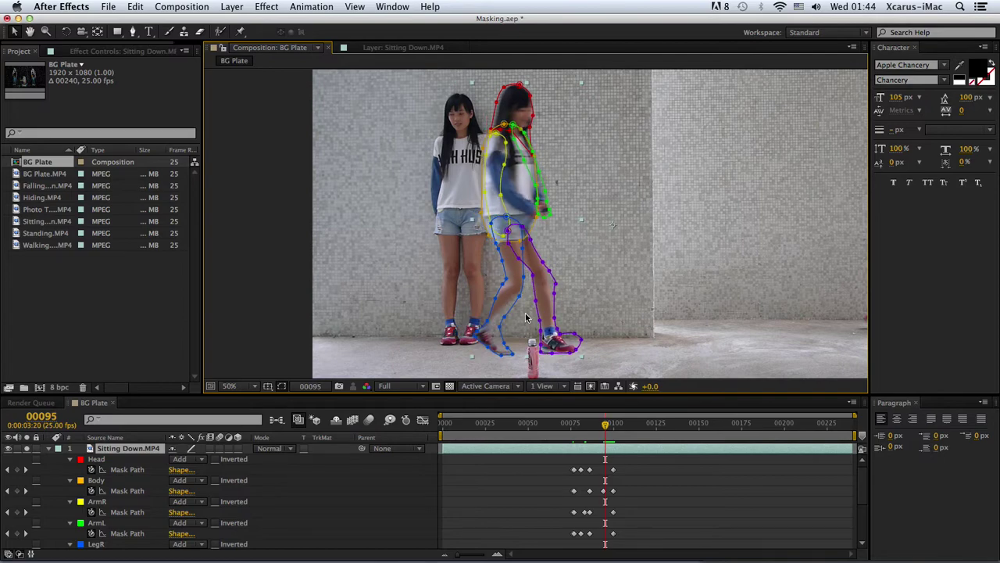
At frame 95, rotate the LegR mask to follow the leg and adjust its top edge and foot point
left_click(507, 281)
double_click(522, 301)
left_click_drag(530, 311, 523, 301)
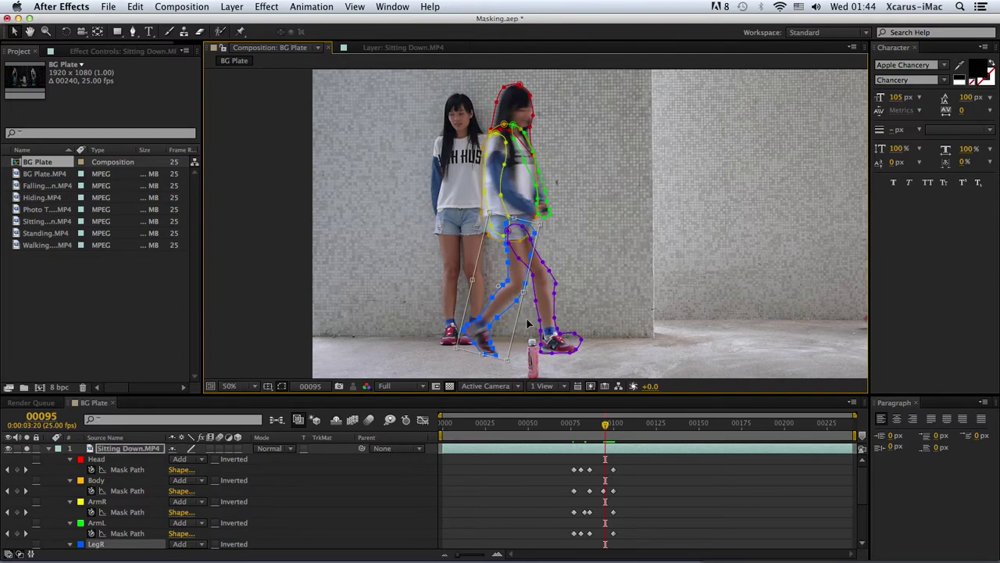
key("Return")
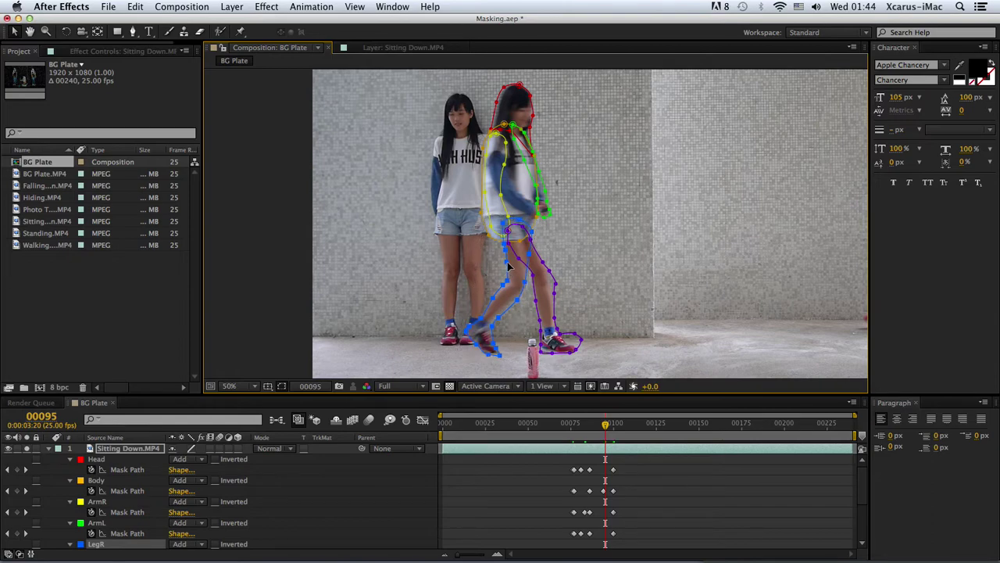
left_click_drag(509, 268, 504, 258)
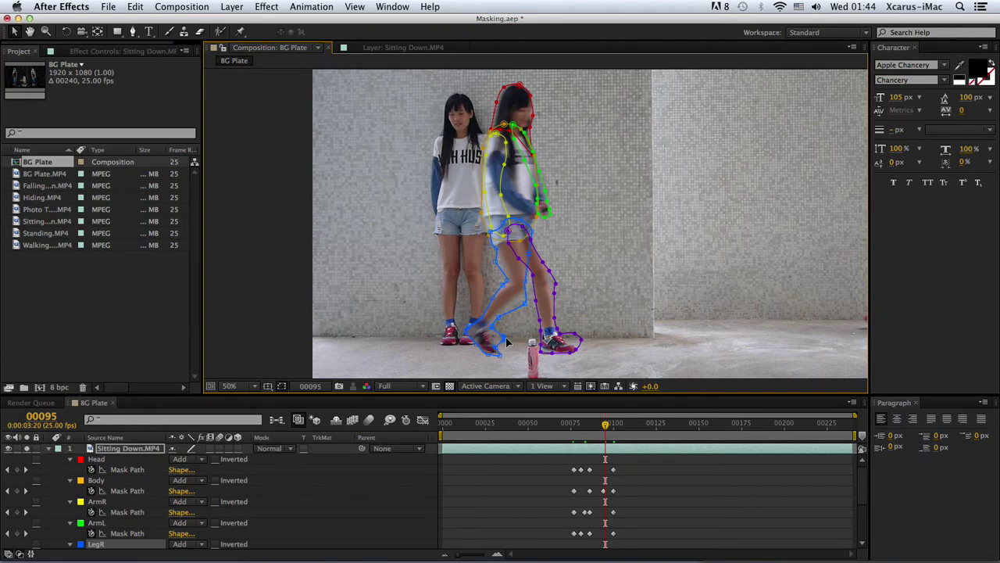
left_click_drag(503, 355, 511, 361)
At frame 92, shift the purple LegL mask onto the leg and down toward the shoe
double_click(555, 297)
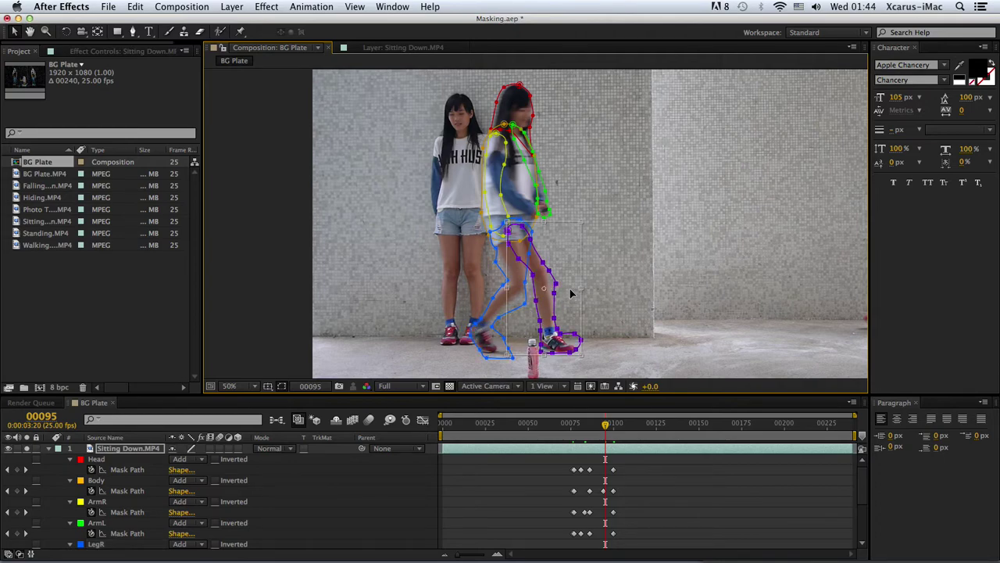
key("Page_Up")
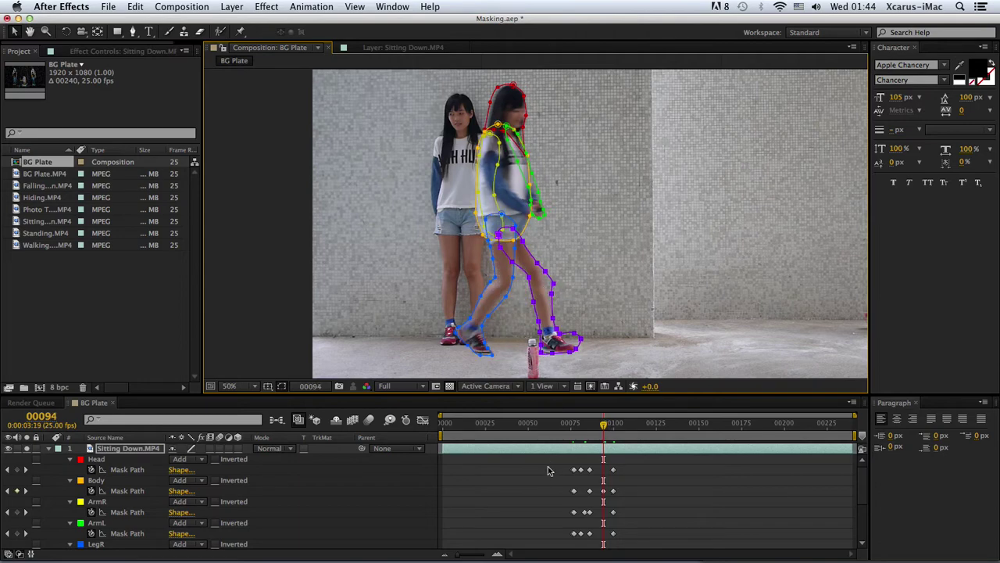
key("Page_Up")
key("Page_Up")
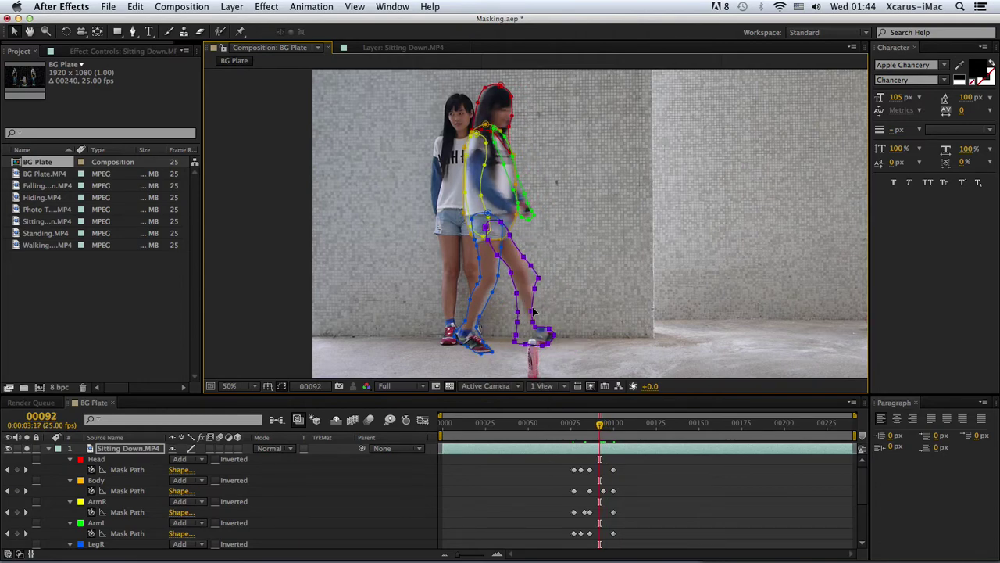
mouse_move(537, 311)
left_mouse_down()
mouse_move(570, 321)
mouse_move(561, 356)
left_mouse_up()
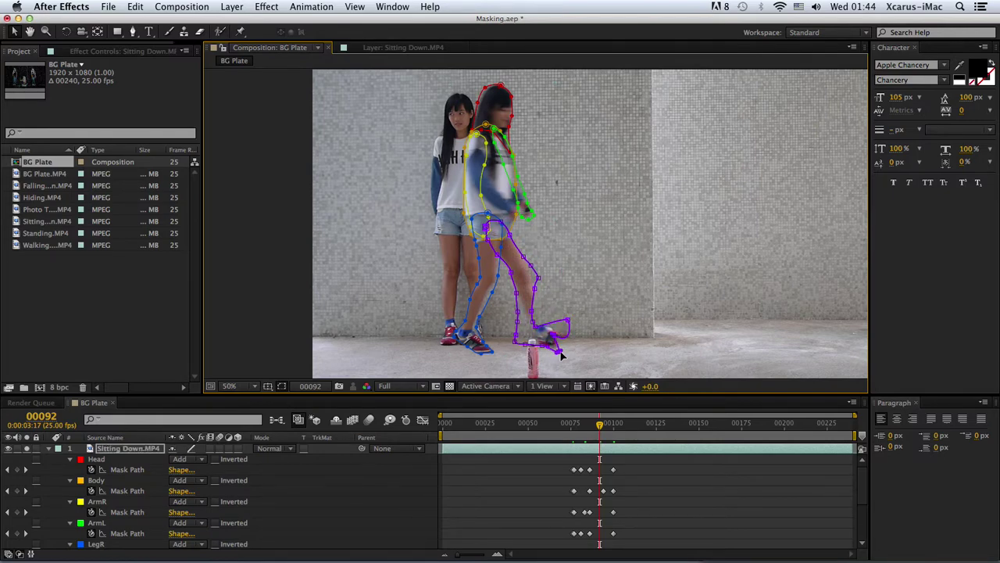
left_click(561, 344)
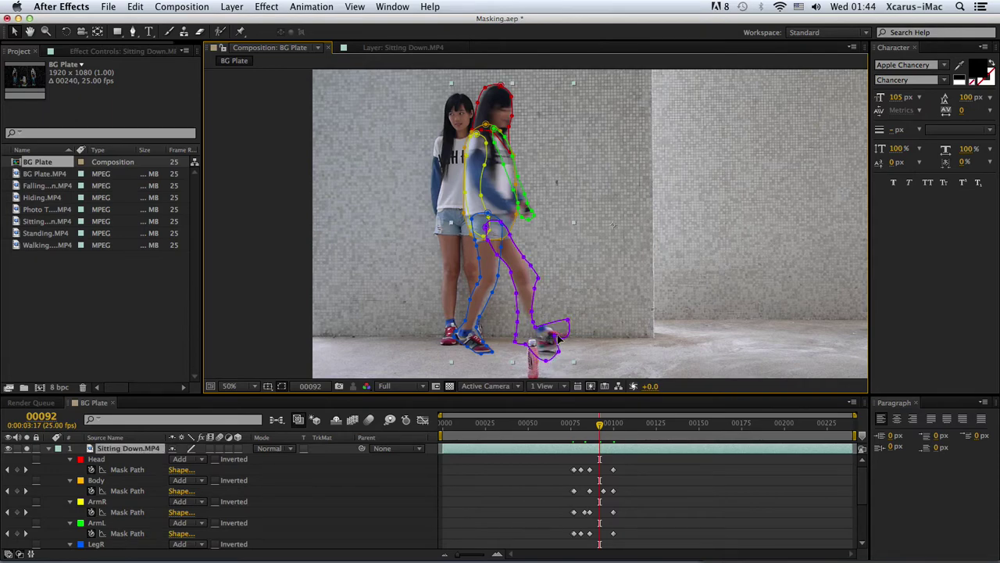
mouse_move(560, 338)
left_mouse_down()
mouse_move(565, 359)
mouse_move(530, 291)
mouse_move(566, 282)
left_mouse_up()
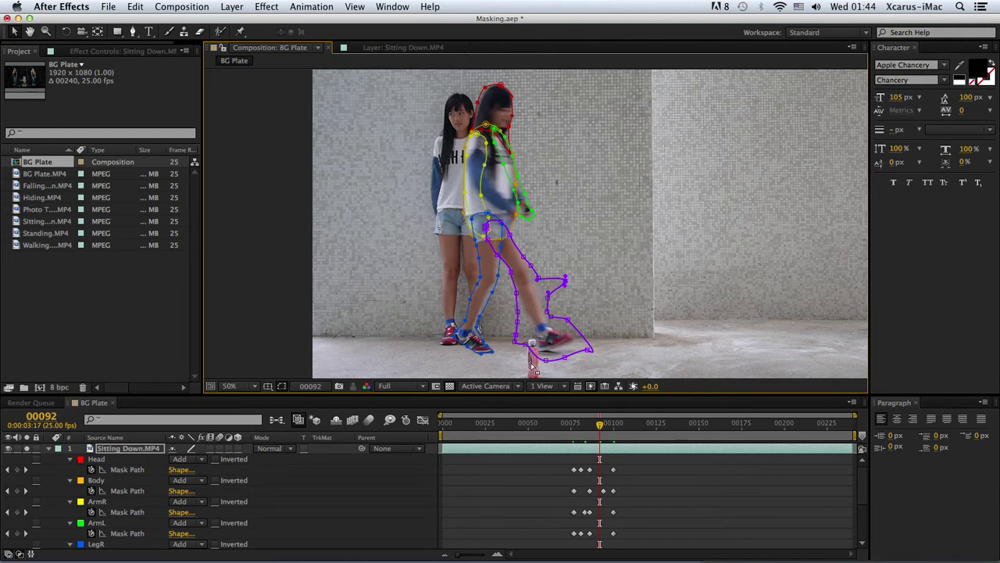
At frame 90, reshape the purple leg mask around the girl's foot
left_click(517, 507)
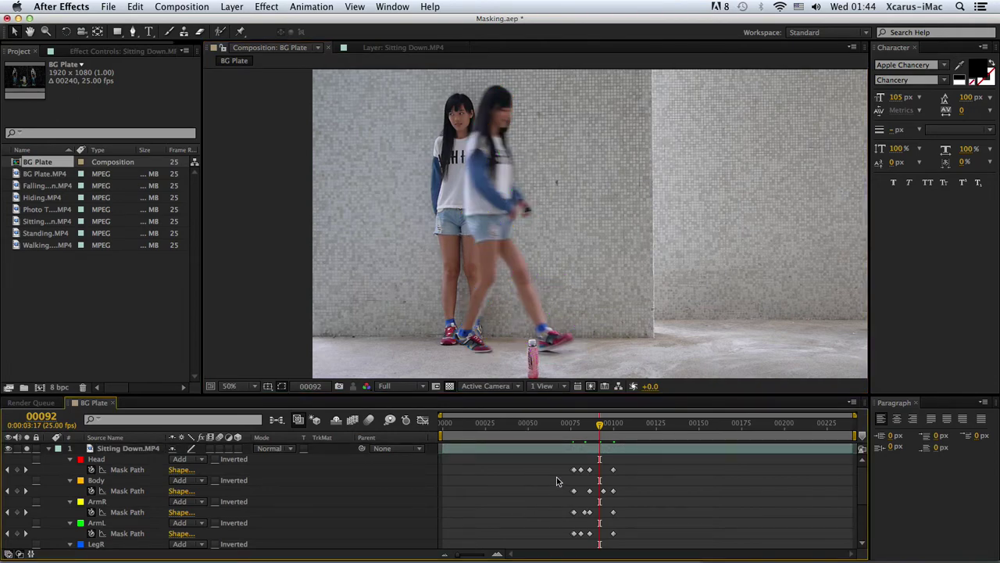
key("Page_Up")
key("Page_Up")
left_click(594, 451)
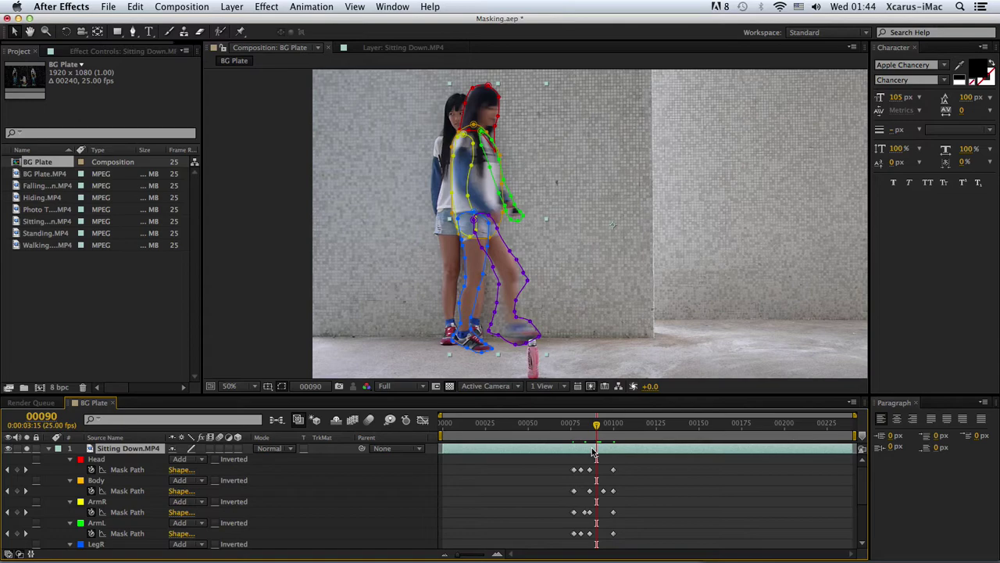
left_click(520, 305)
left_click_drag(512, 297, 540, 337)
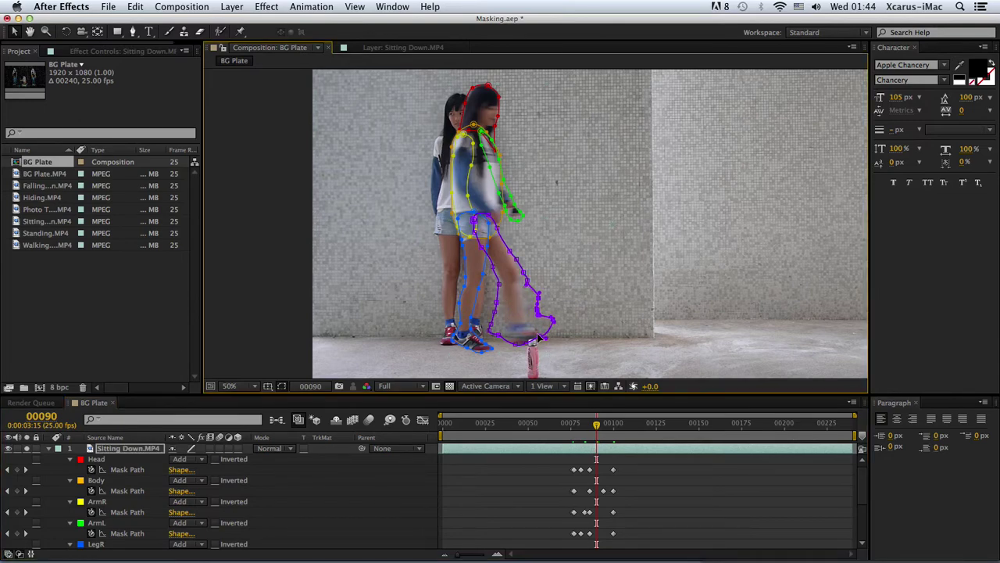
left_click_drag(538, 338, 528, 360)
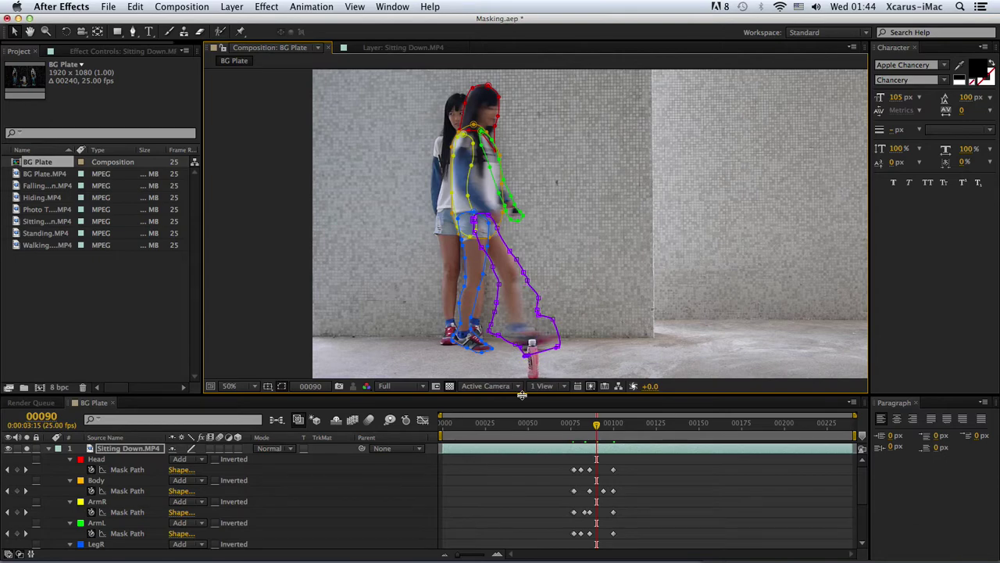
At frame 92, pull the purple mask's foot point onto the shoe and shift its right edge
left_click(522, 502)
key("Page_Down")
key("Page_Down")
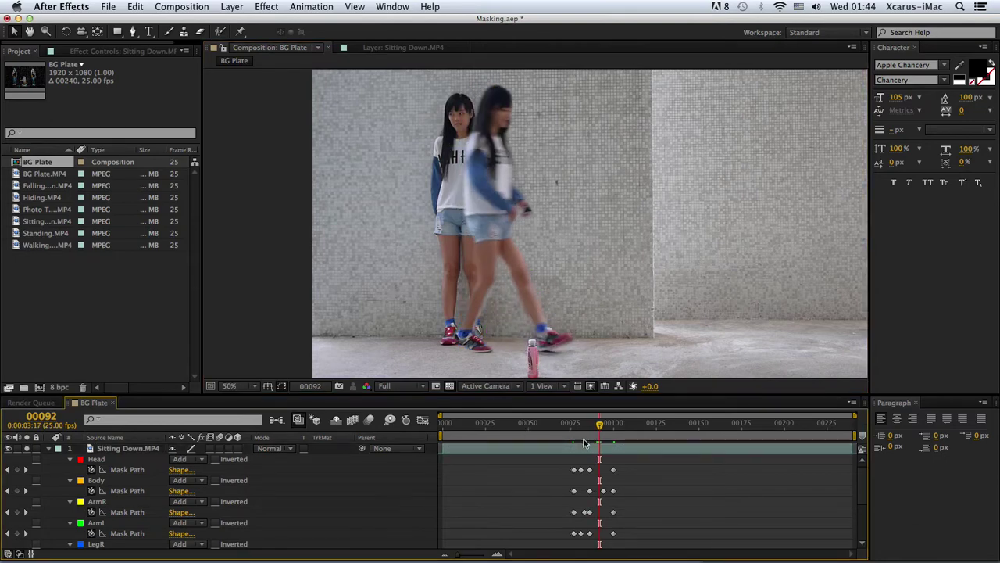
left_click(584, 451)
key("Page_Down")
key("Page_Down")
mouse_move(576, 351)
left_mouse_down()
mouse_move(594, 366)
mouse_move(547, 367)
mouse_move(522, 348)
mouse_move(567, 329)
left_mouse_up()
mouse_move(526, 273)
left_mouse_down()
mouse_move(547, 313)
mouse_move(523, 300)
left_mouse_up()
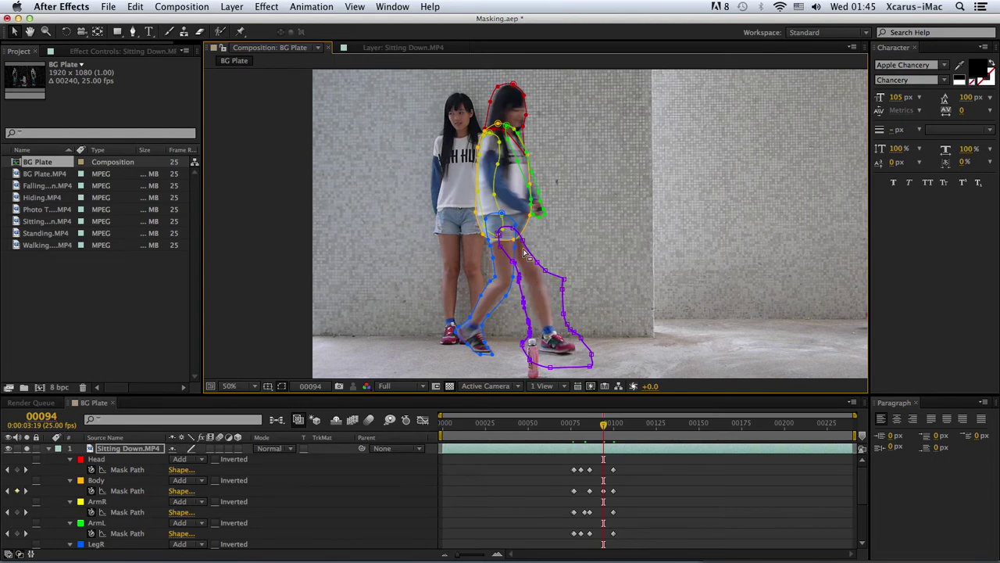
At frame 94, stretch the leg mask's top up to the hip and its right edge out to the leg
mouse_move(521, 235)
left_mouse_down()
mouse_move(551, 231)
mouse_move(568, 256)
left_mouse_up()
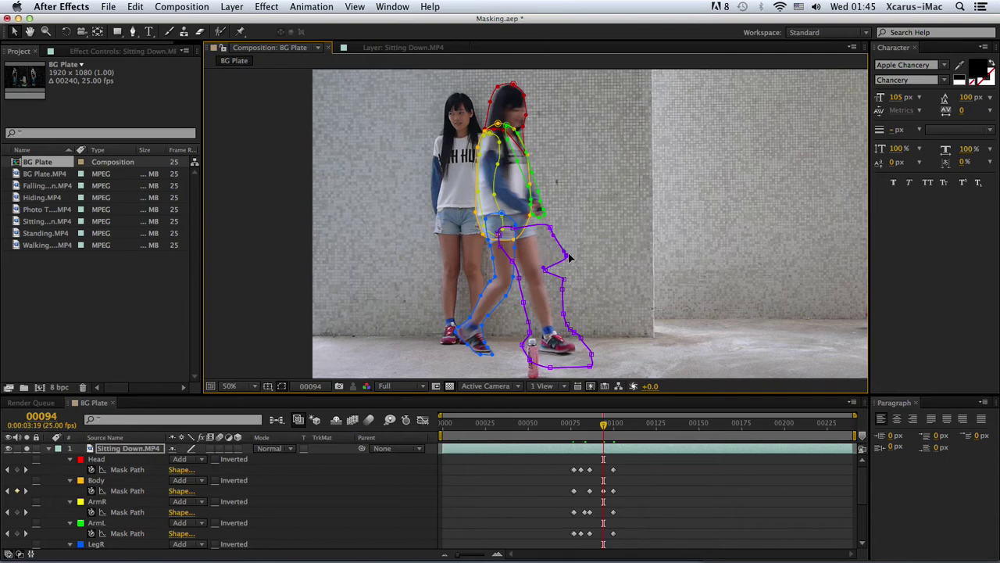
left_click_drag(510, 230, 515, 227)
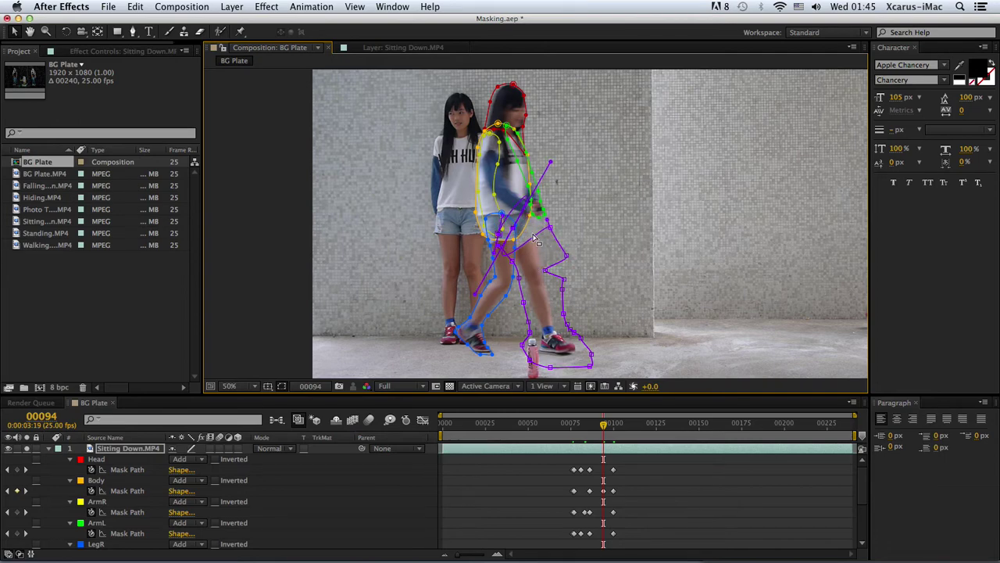
left_click_drag(516, 232, 522, 194)
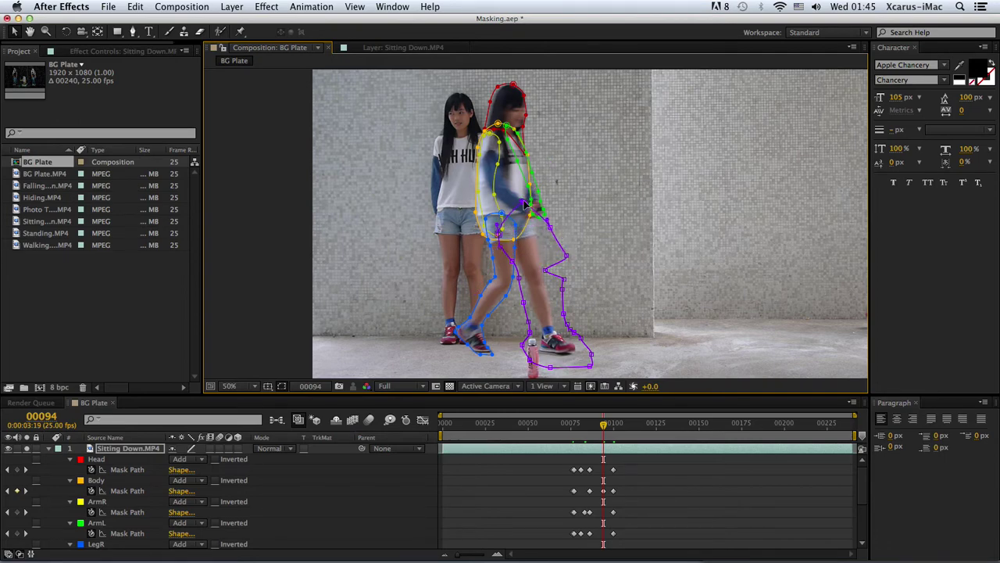
left_click_drag(550, 277, 566, 271)
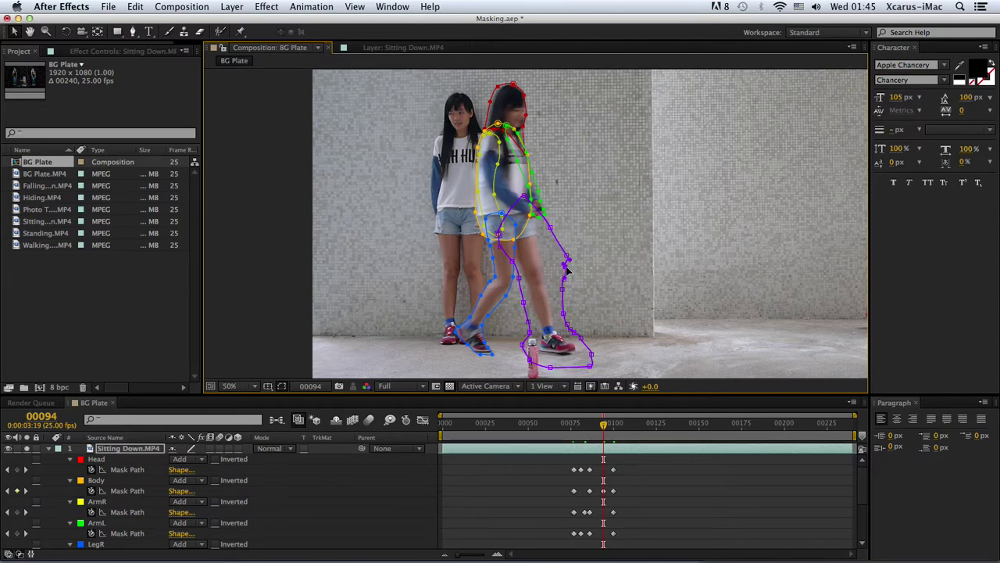
Free-transform the whole purple leg mask at frame 95, then advance to frame 99
key("Page_Down")
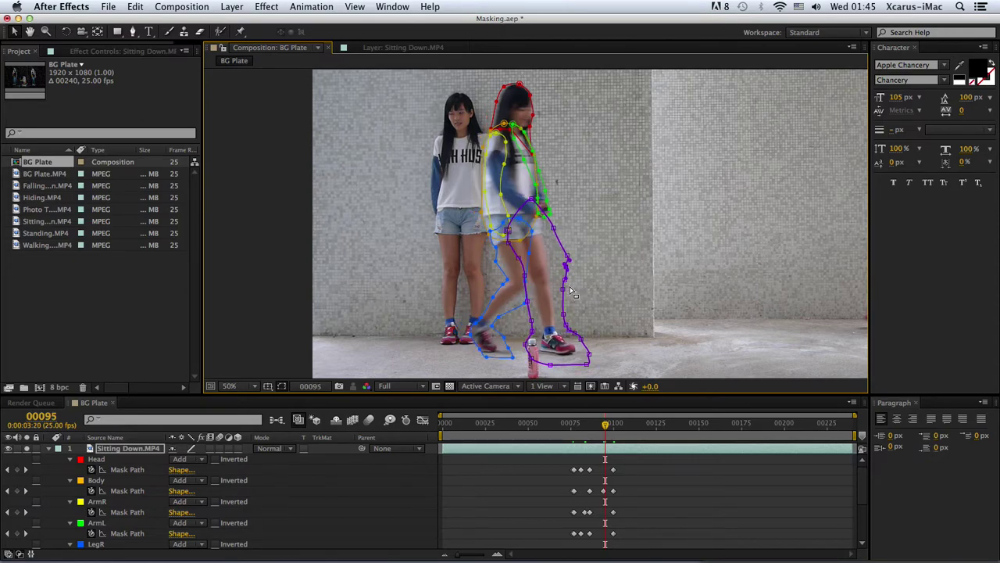
double_click(564, 291)
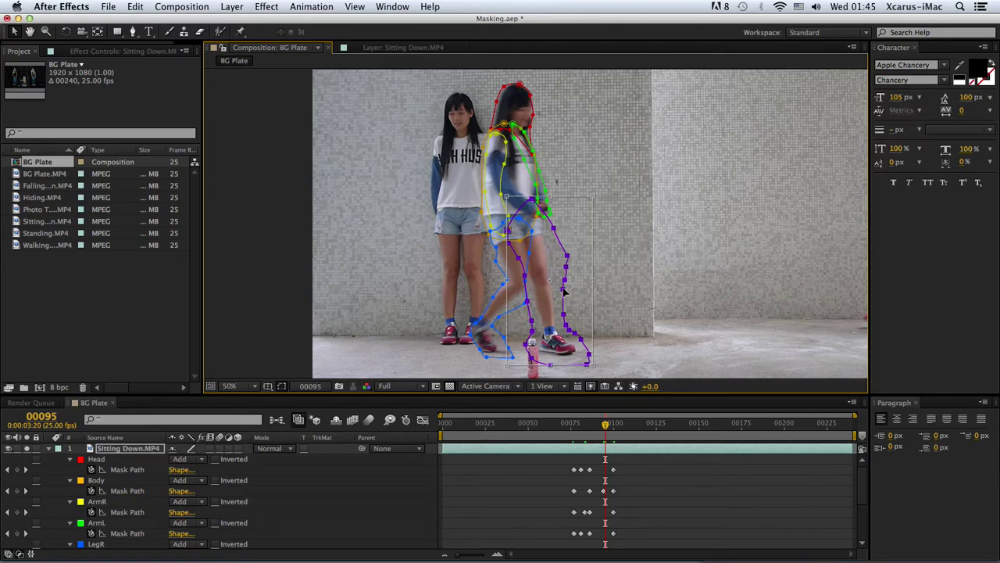
key("comma")
key("period")
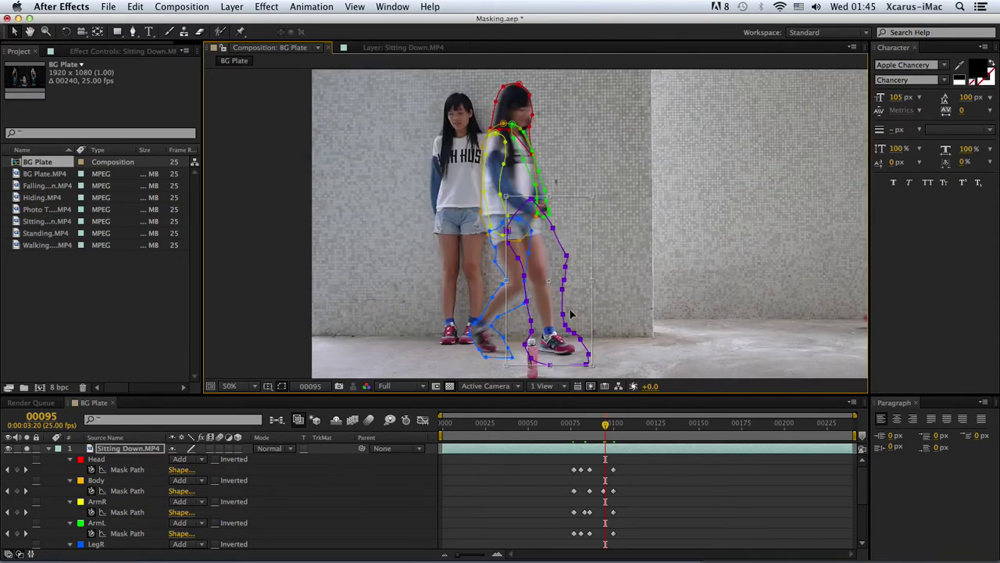
key("comma")
key("period")
key("Page_Down")
key("Page_Down")
key("Page_Down")
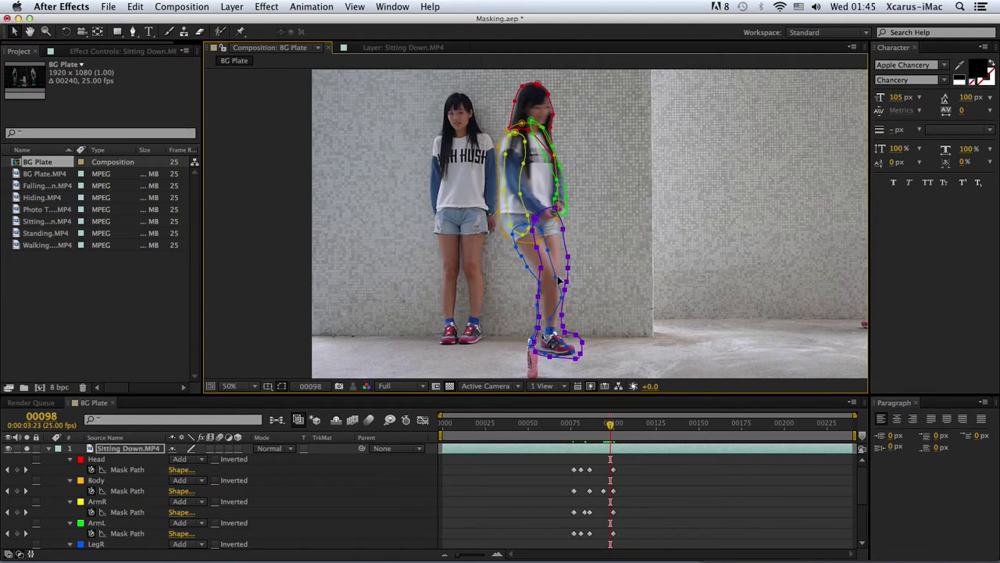
key("Page_Down")
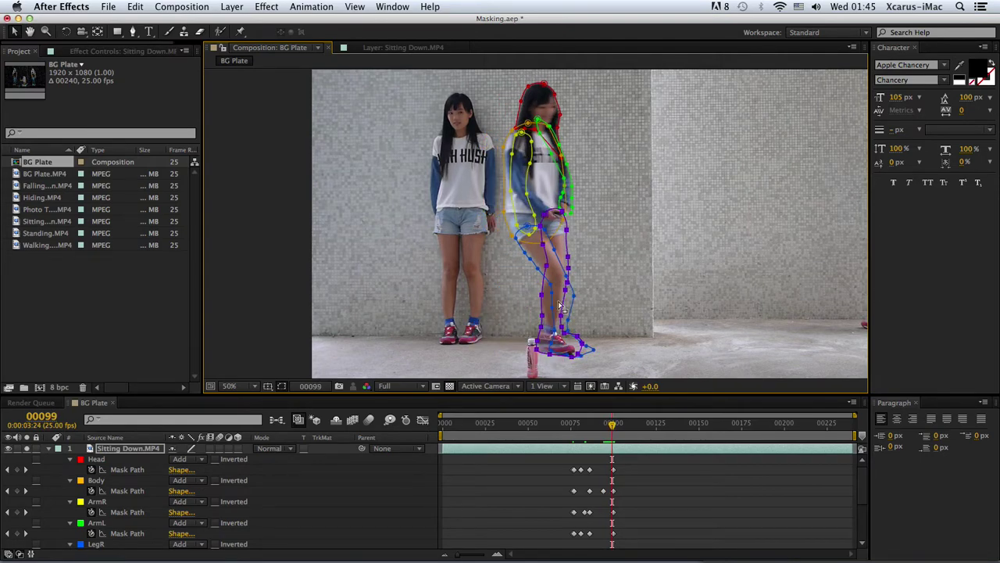
left_click(117, 449)
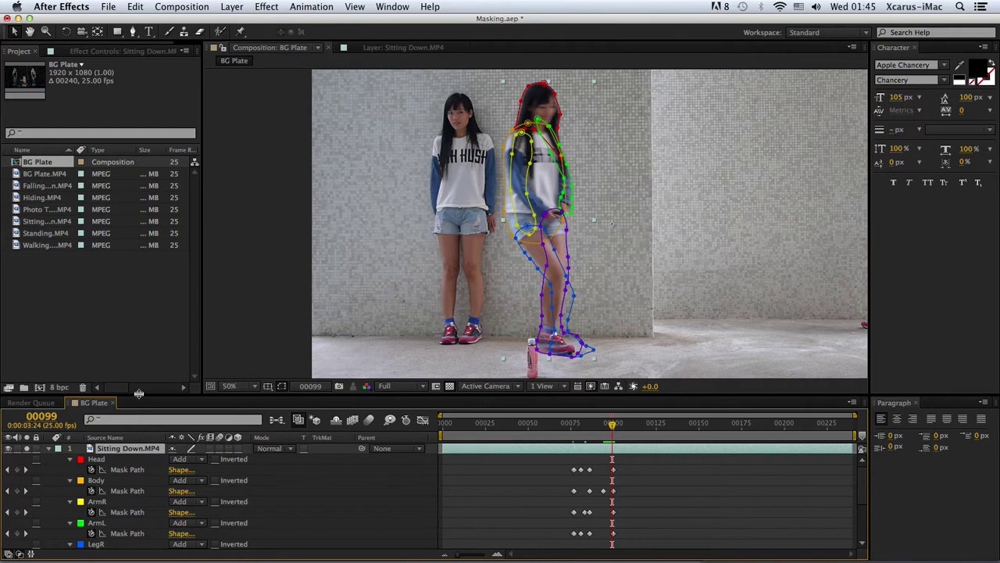
Keyframe all six masks, Head through LegL, at frame 99
left_click_drag(139, 396, 144, 286)
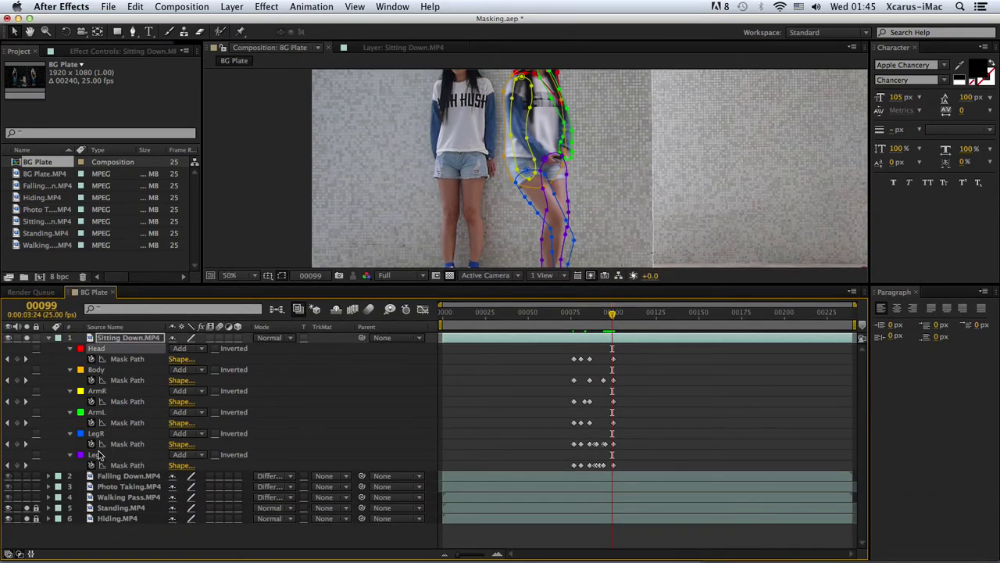
left_click(97, 454, "shift")
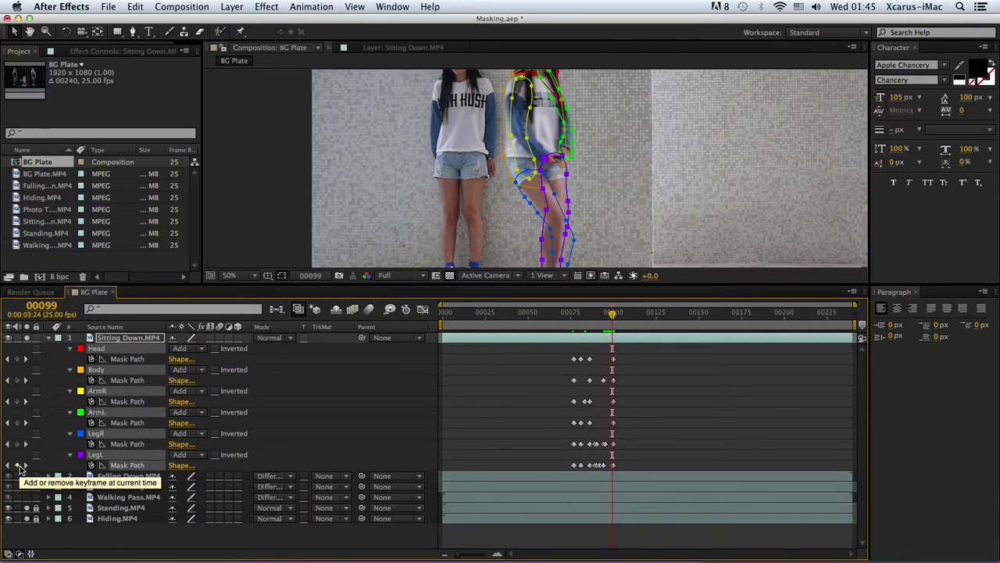
left_click(18, 465)
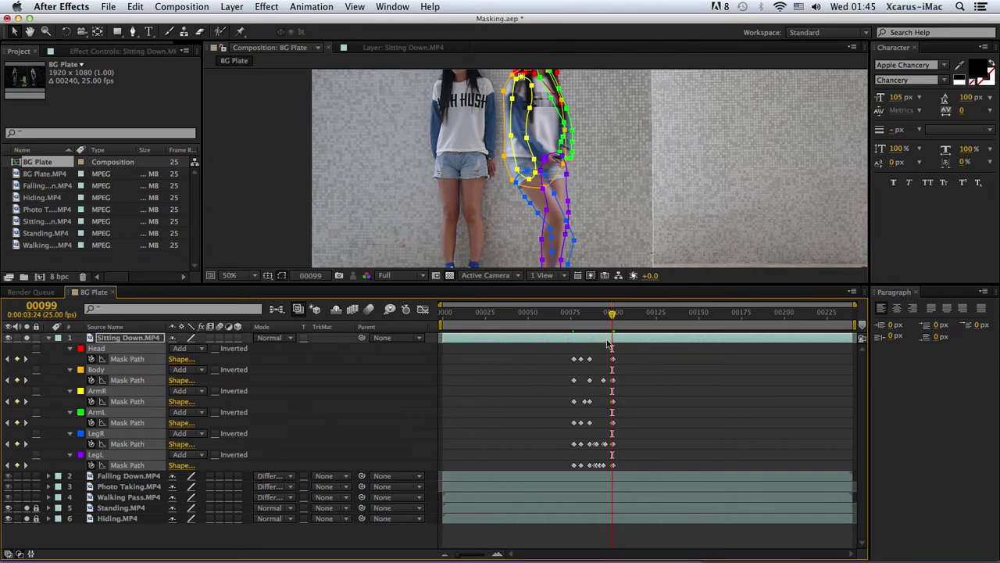
At frame 100, move the blue LegR and purple LegL masks off the footage to the left
key("Page_Down")
left_click_drag(572, 286, 574, 385)
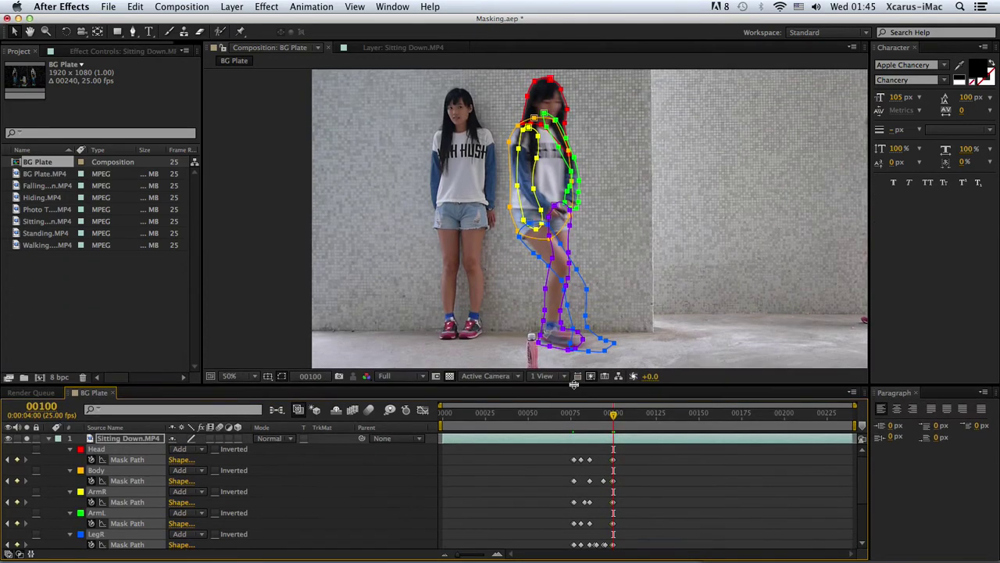
double_click(586, 292)
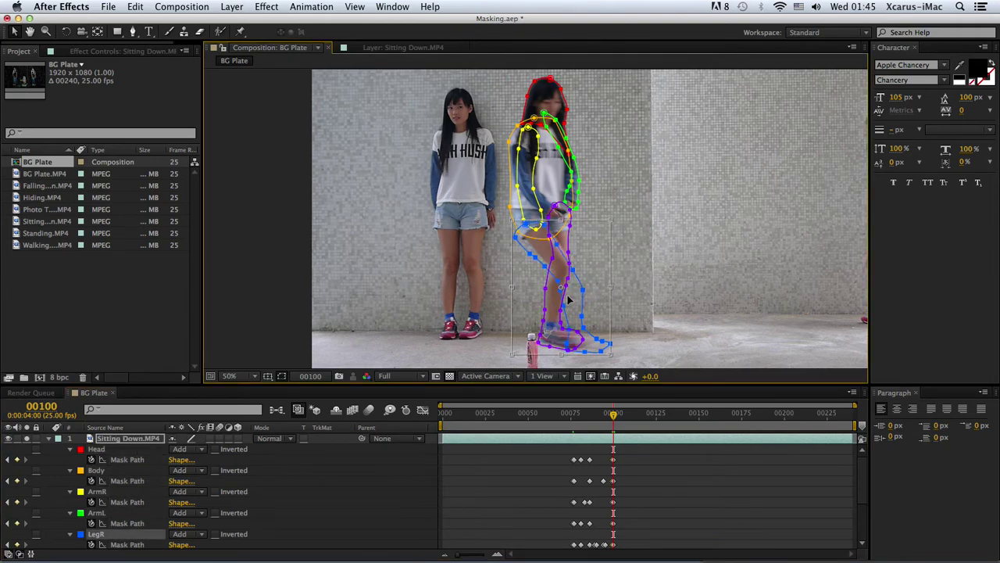
left_click_drag(569, 299, 251, 296)
key("Return")
key("comma")
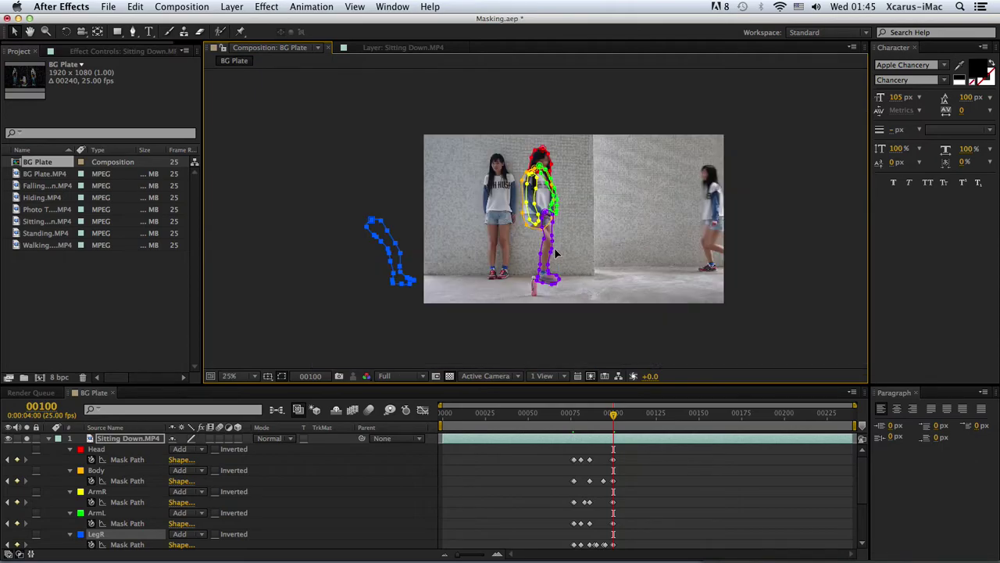
left_click_drag(550, 260, 359, 260)
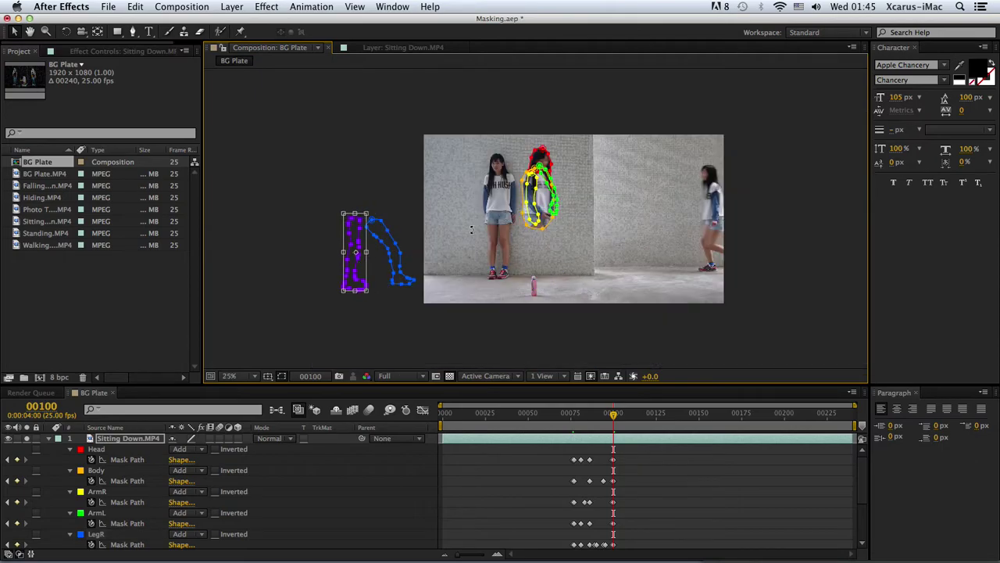
key("period")
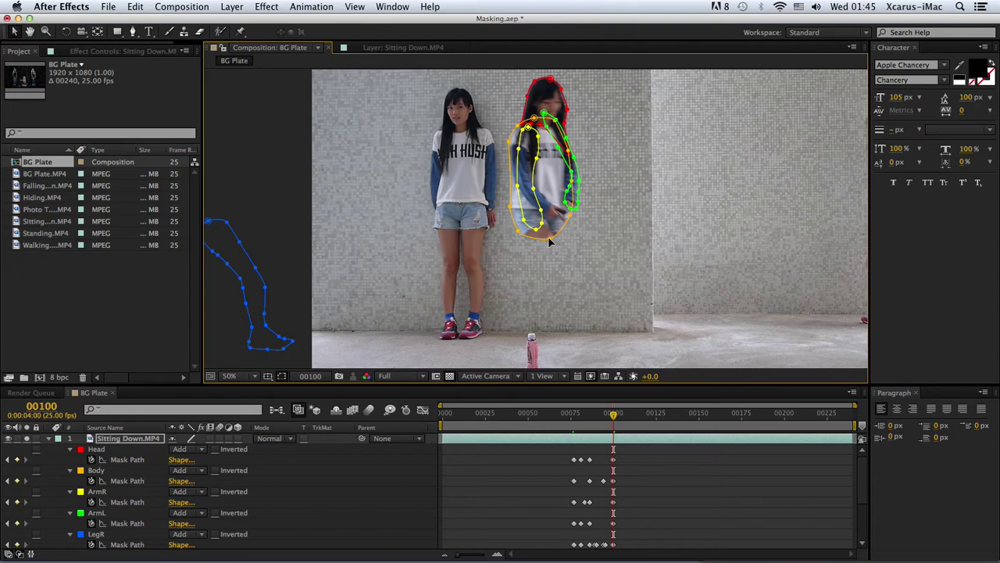
At frame 100, move the Body mask down and park the ArmL, ArmR and Head masks off to the left
double_click(549, 243)
left_click_drag(554, 113, 585, 229)
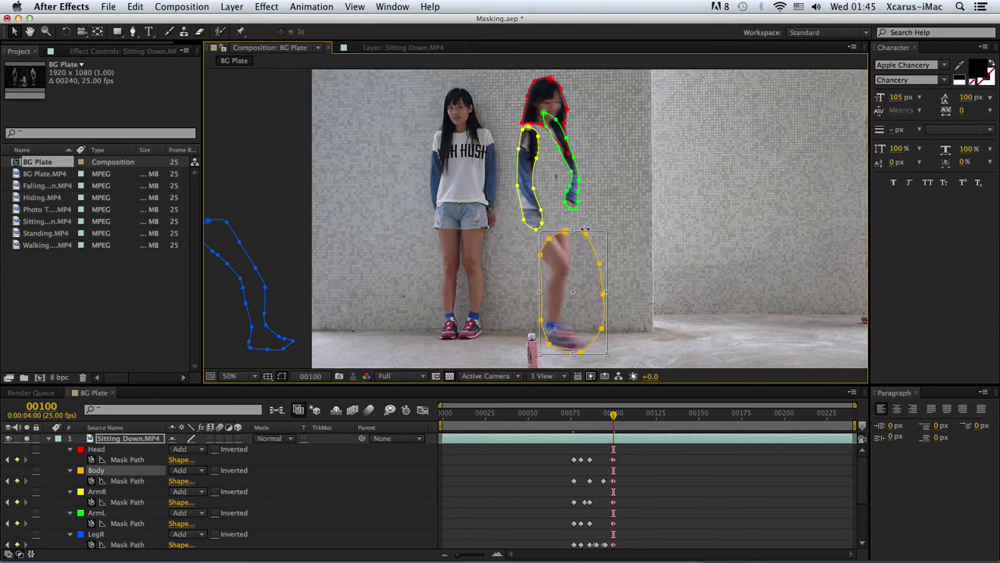
left_click(569, 193)
left_click_drag(569, 195, 308, 194)
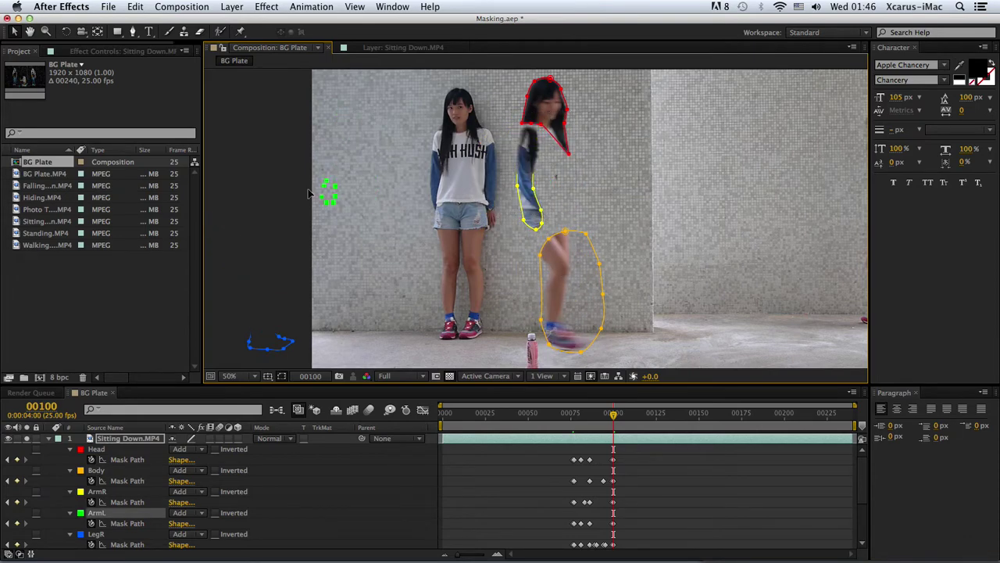
left_click(519, 192)
left_click_drag(531, 201, 252, 184)
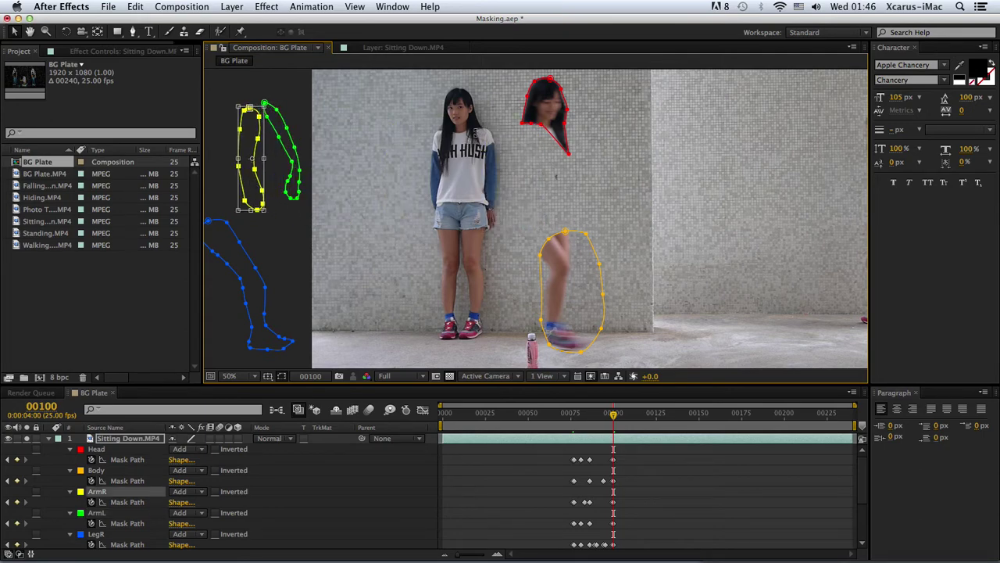
left_click(523, 123)
left_click_drag(531, 125, 249, 232)
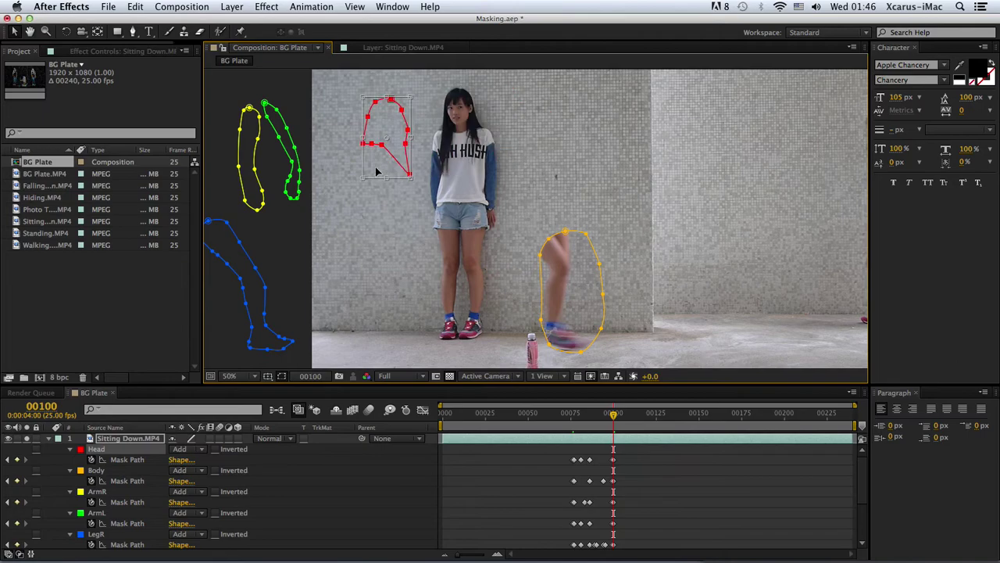
Stretch and widen the Body mask to enclose the whole blurred girl from head to feet
double_click(565, 232)
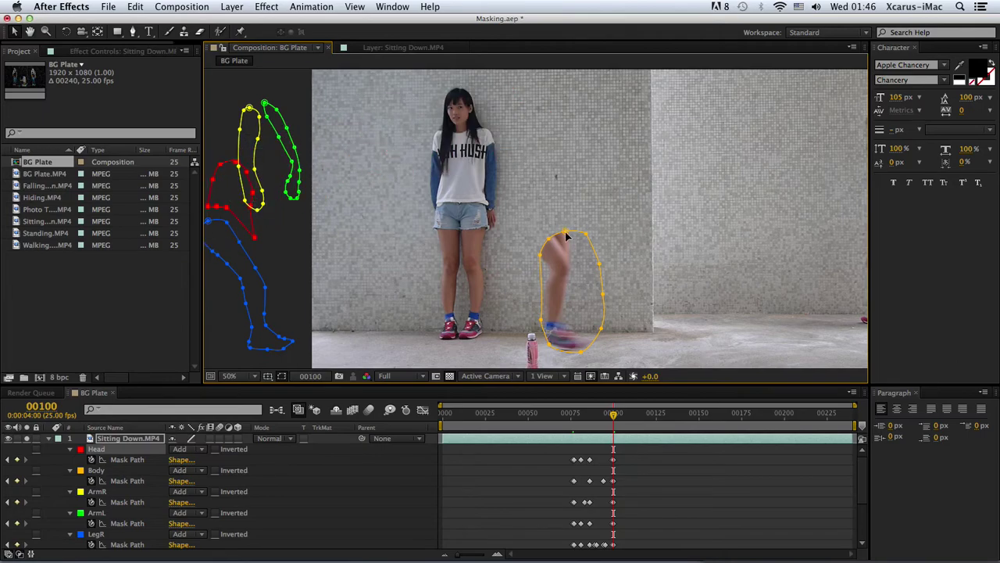
left_click_drag(571, 229, 567, 75)
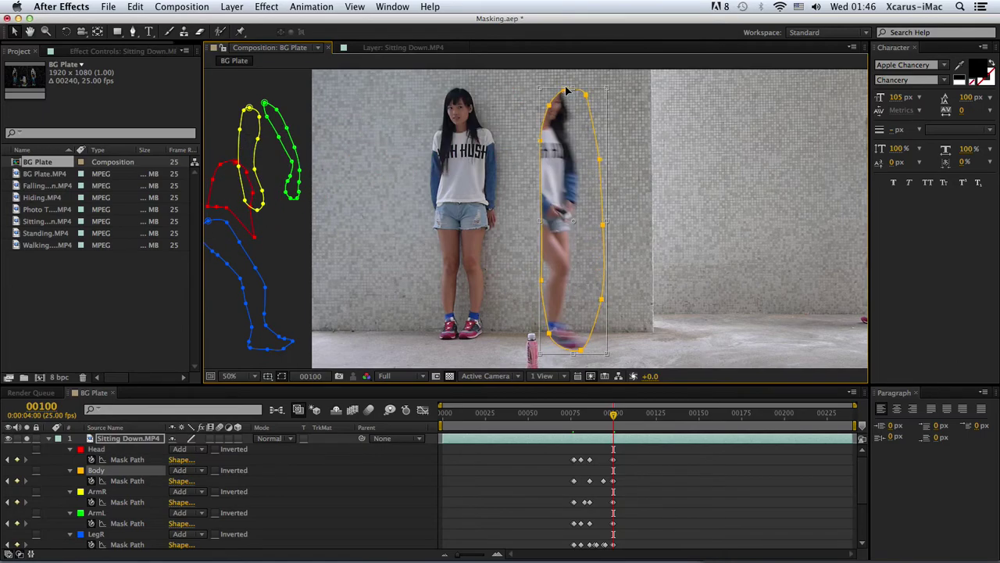
left_click_drag(539, 218, 494, 218)
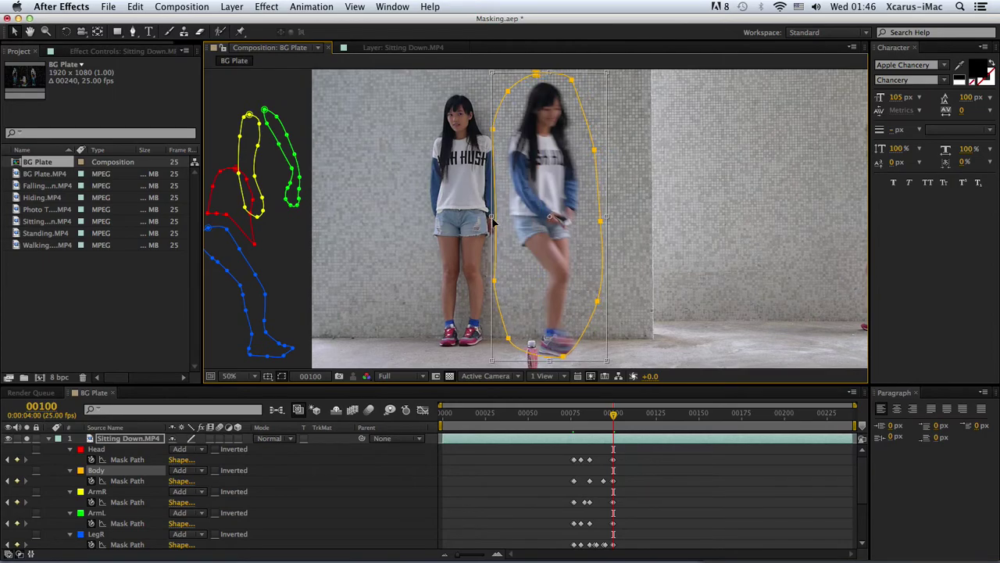
double_click(578, 332)
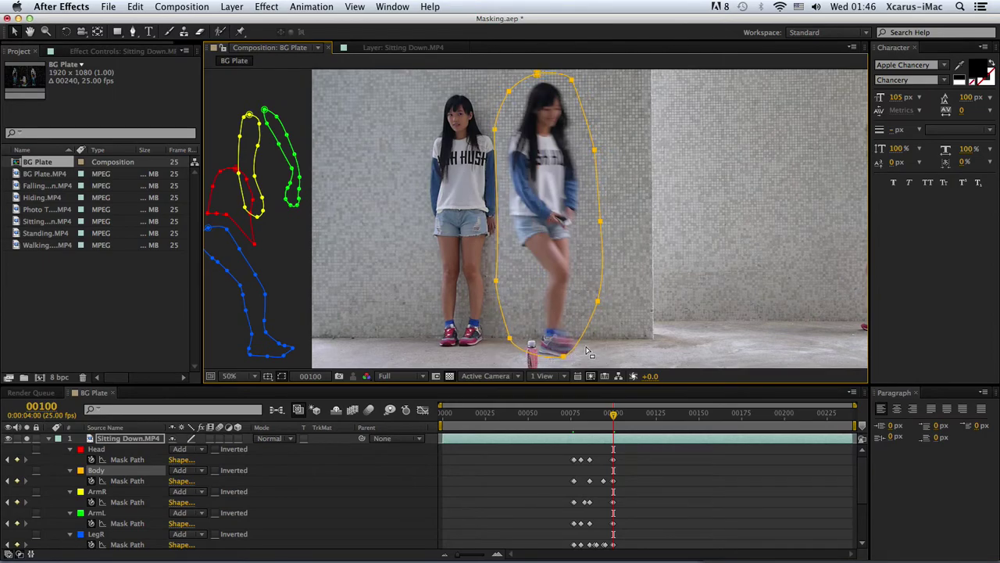
left_click_drag(569, 362, 588, 363)
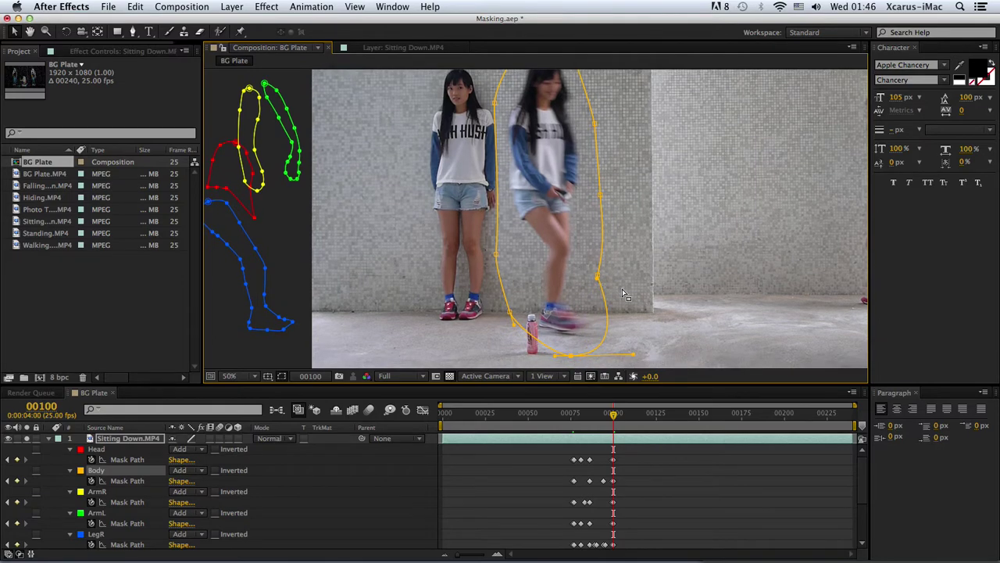
key("comma")
left_click_drag(518, 234, 521, 235)
left_click_drag(515, 161, 517, 161)
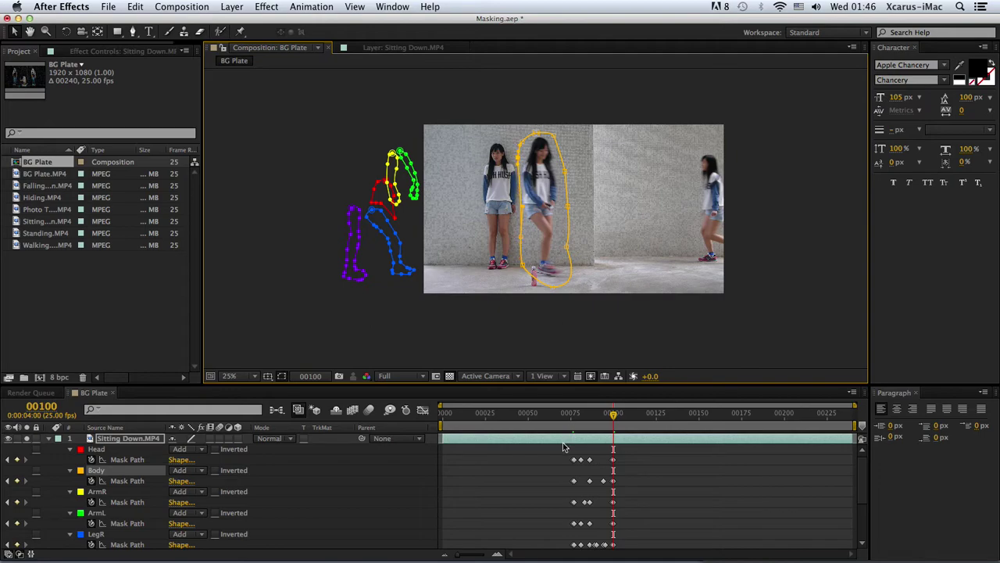
left_click(537, 473)
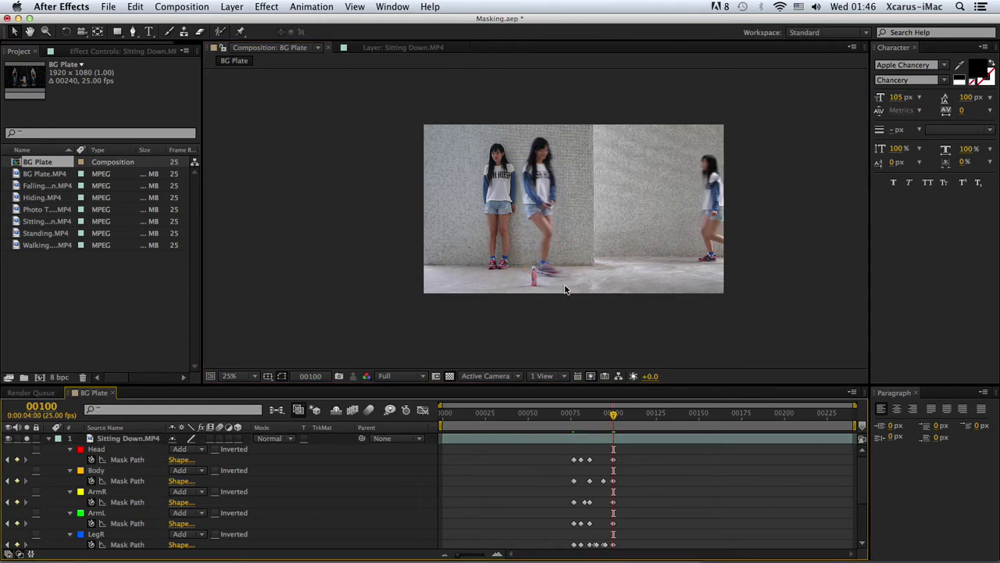
At frame 105, pull the Body mask's vertices out around the girl's foot, shoulder and head
key("period")
key("period")
key("Page_Up")
key("Page_Down")
key("Page_Up")
key("Page_Down")
key("Page_Down")
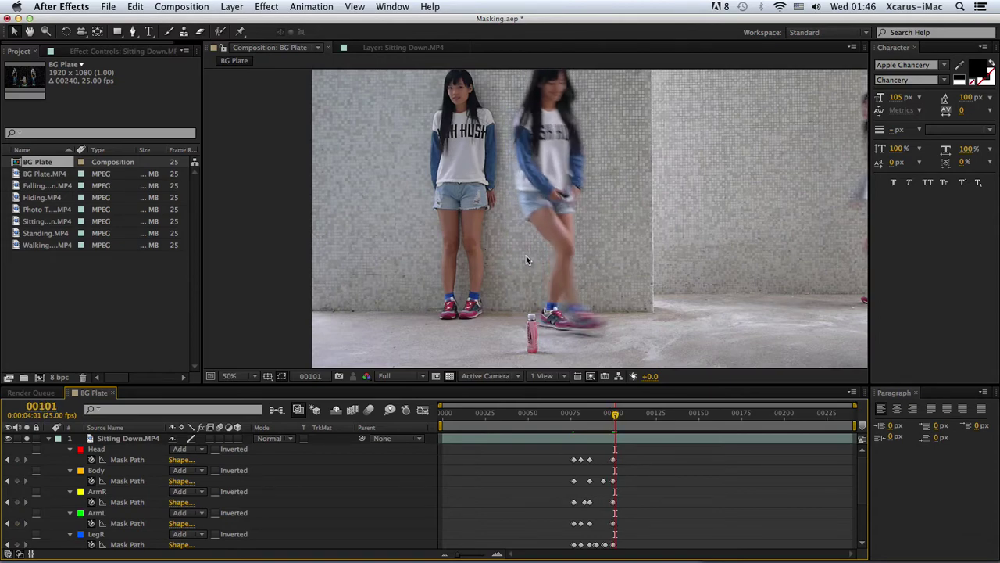
left_click(586, 446)
key("Page_Down")
key("Page_Down")
key("Page_Down")
key("Page_Down")
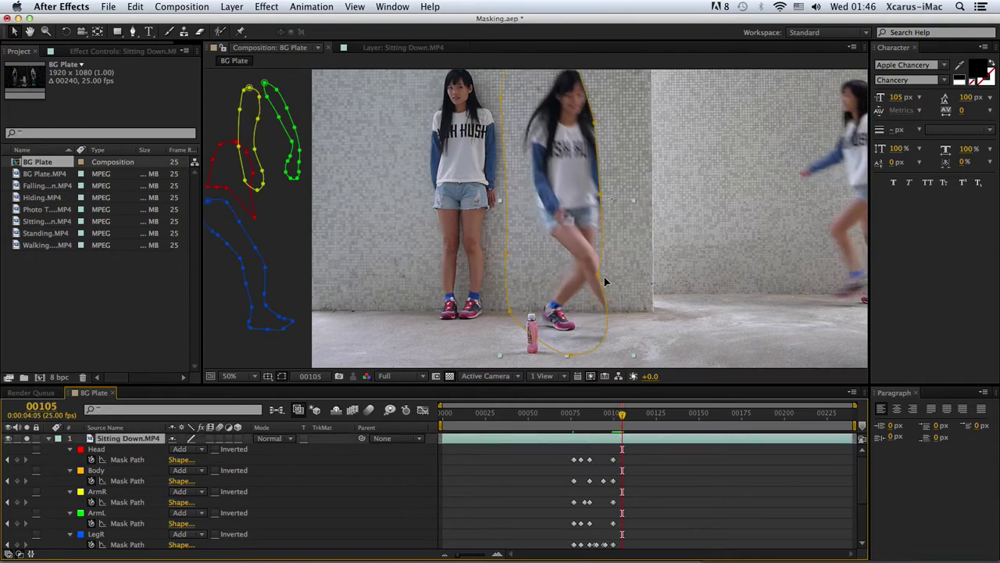
left_click_drag(598, 274, 654, 357)
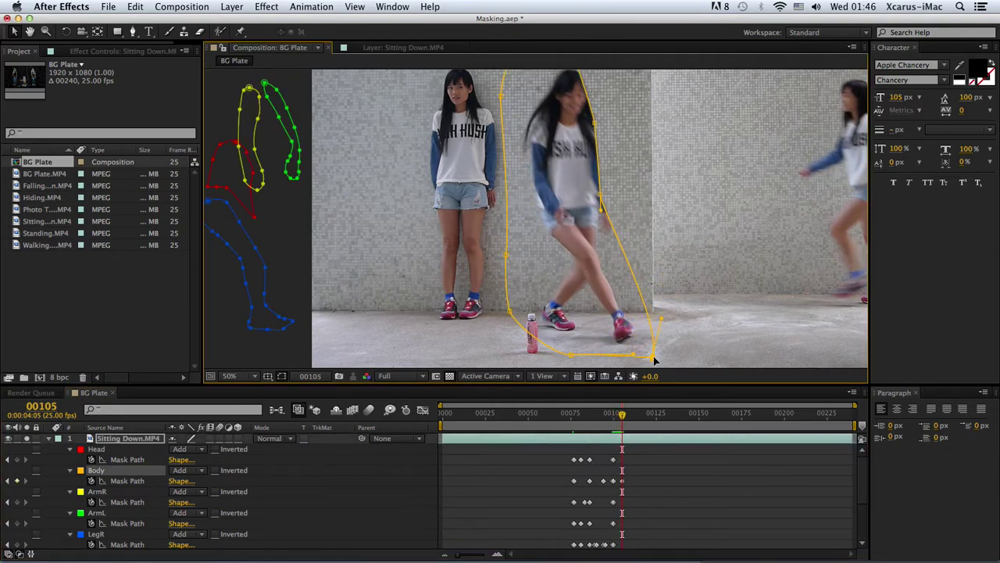
left_click_drag(602, 191, 629, 173)
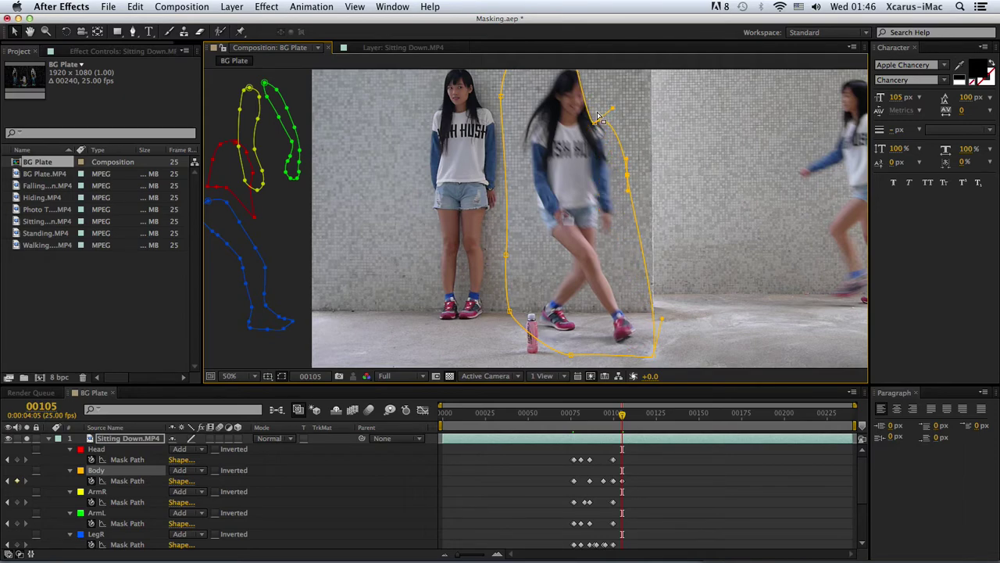
left_click_drag(594, 124, 616, 83)
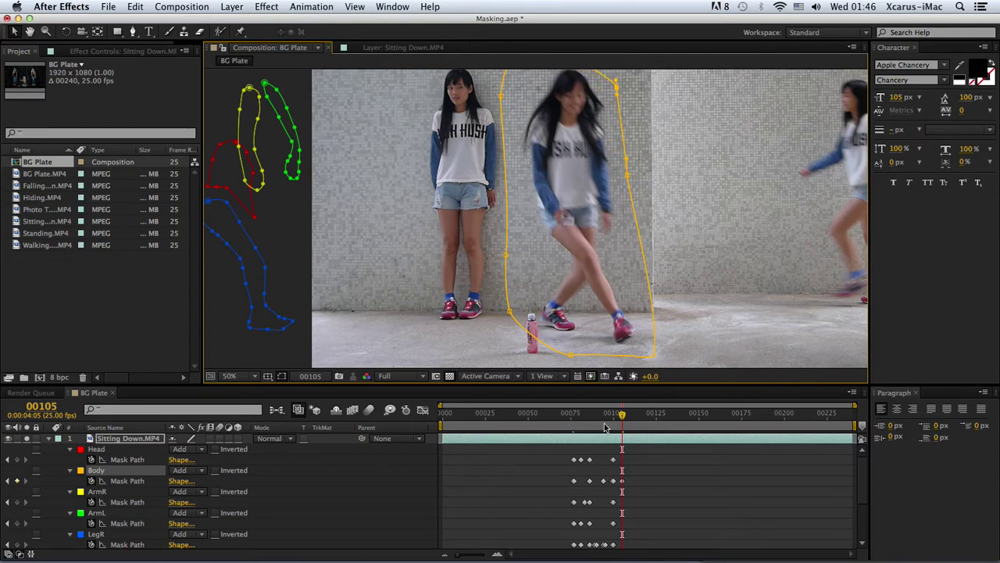
Review the mask animation by stepping back, playing, and scrubbing to frame 117
left_click(538, 488)
key("Page_Up")
key("Page_Up")
key("Page_Up")
key("Page_Up")
key("Page_Up")
key("Page_Up")
key("Page_Up")
key("Page_Up")
key("Page_Up")
key("Page_Up")
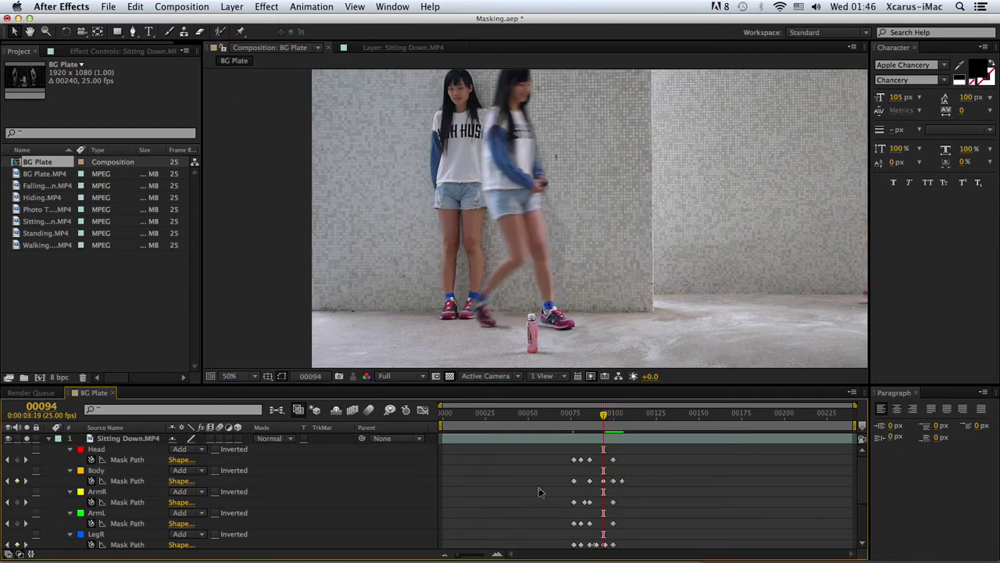
key("Page_Up")
key("Page_Up")
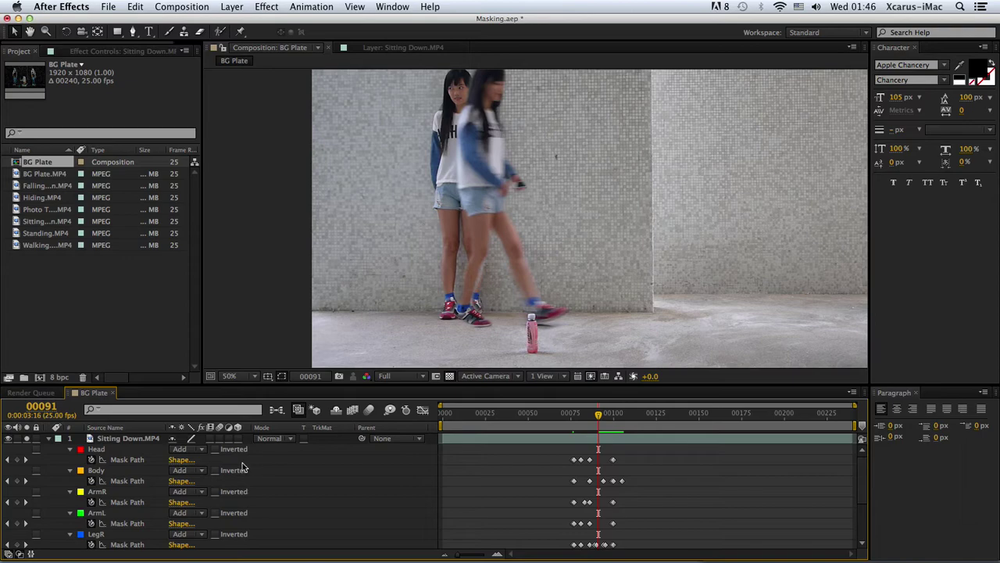
left_click(109, 437)
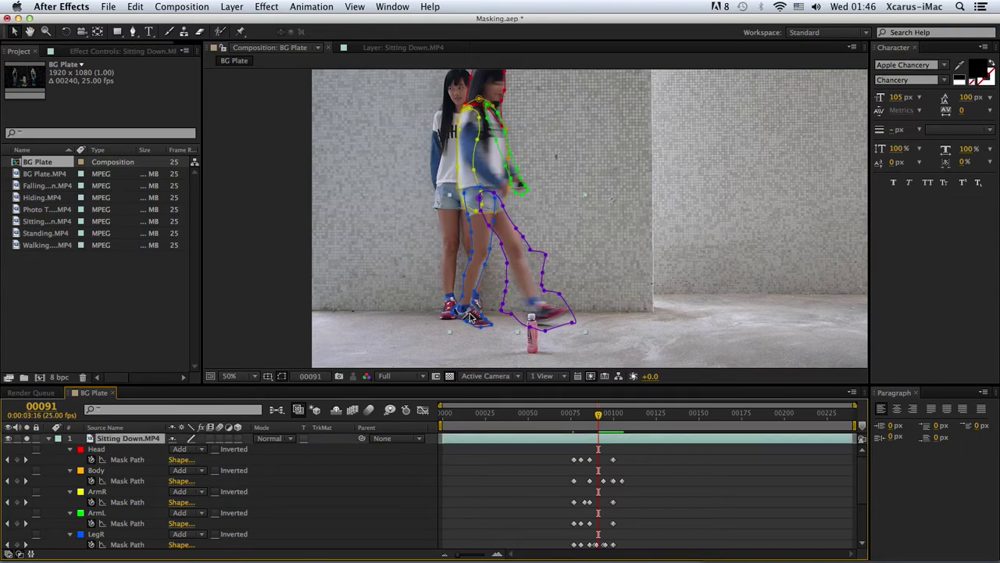
left_click(483, 269)
left_click(516, 491)
key("space")
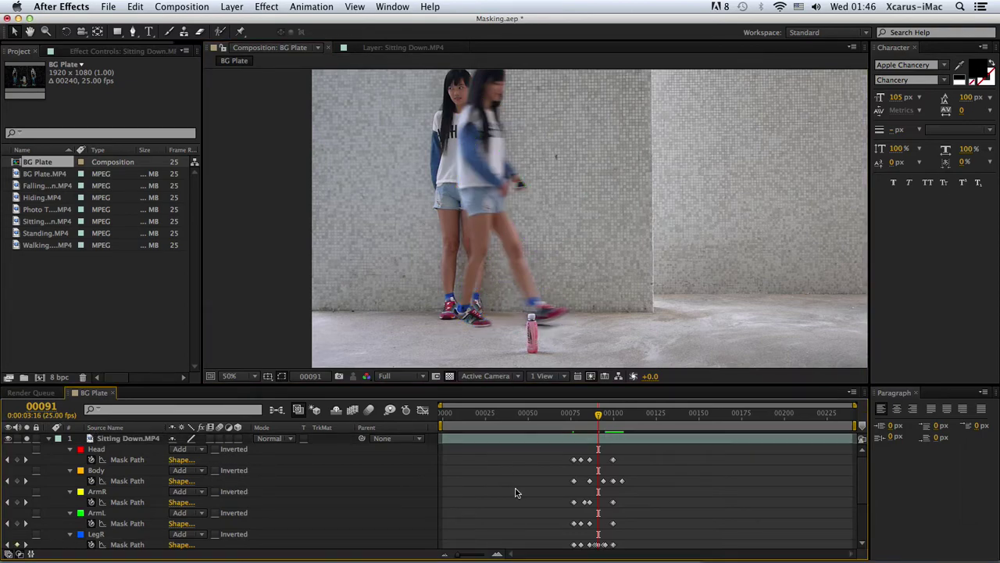
left_click_drag(588, 422, 644, 418)
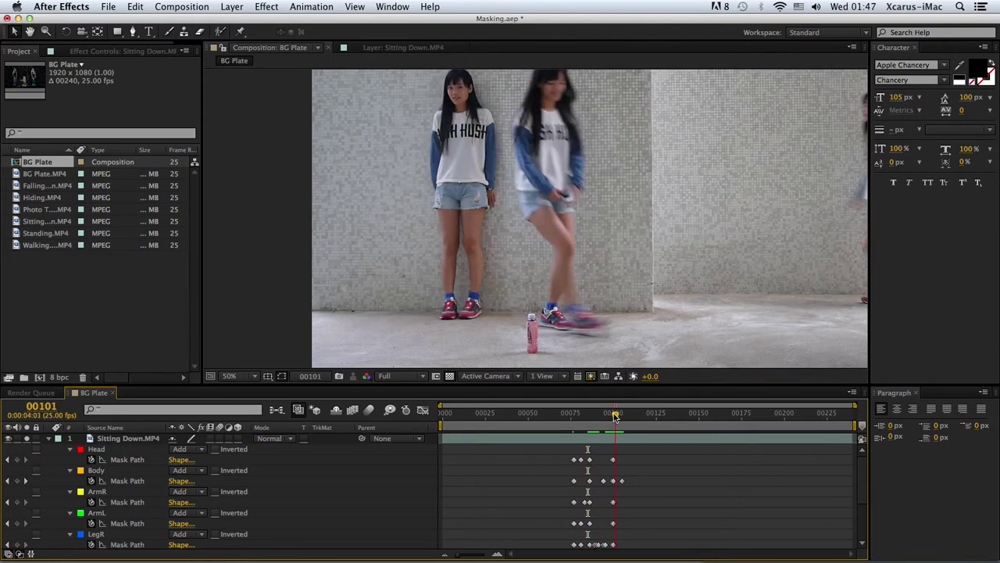
left_click_drag(643, 418, 643, 418)
left_click(652, 434)
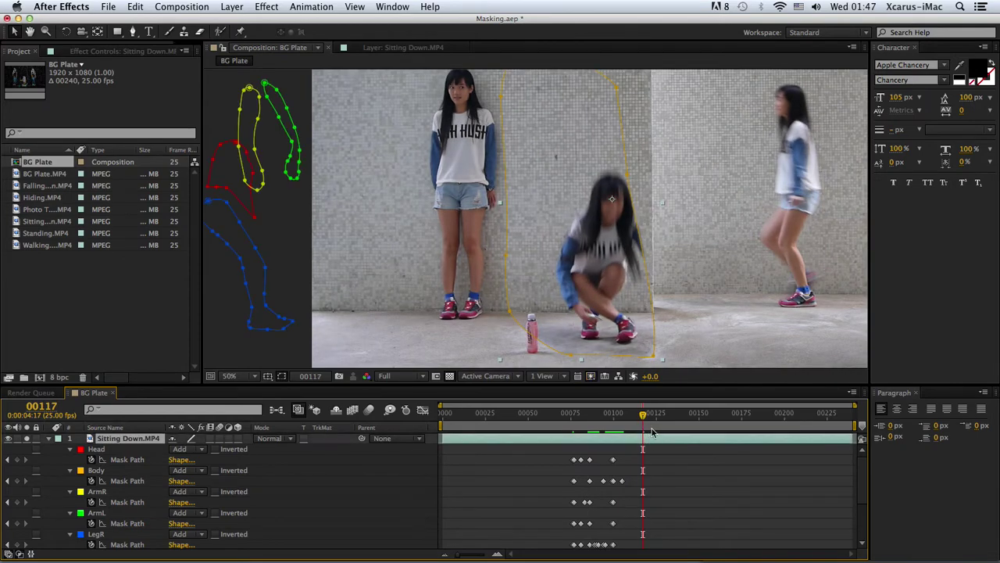
Reshape the Body mask's right side at frame 117, then pull its top-right point out at frame 111
mouse_move(633, 177)
left_mouse_down()
mouse_move(712, 300)
mouse_move(698, 269)
mouse_move(647, 299)
left_mouse_up()
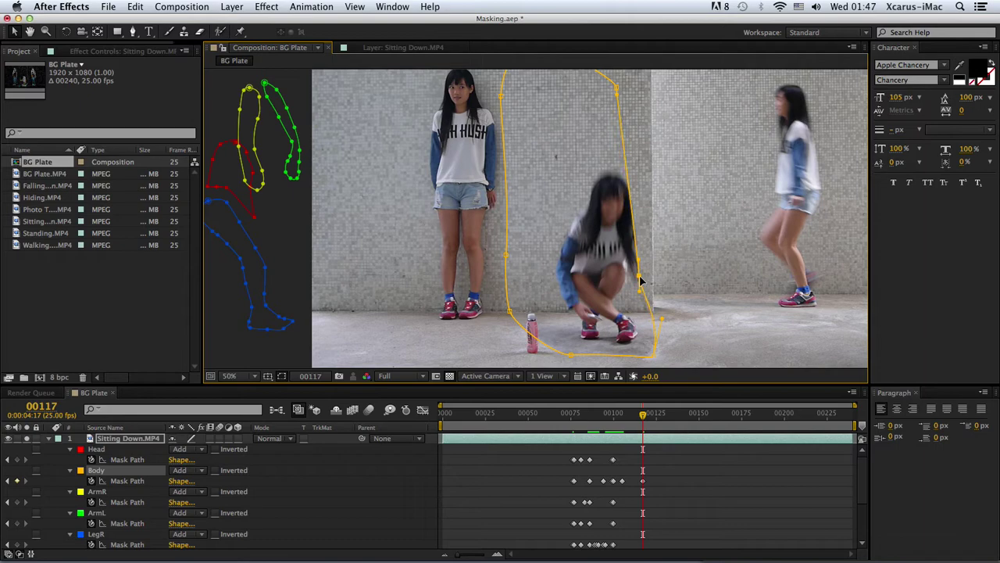
key("Page_Up")
key("Page_Up")
key("Page_Up")
key("Page_Up")
key("Page_Up")
key("Page_Up")
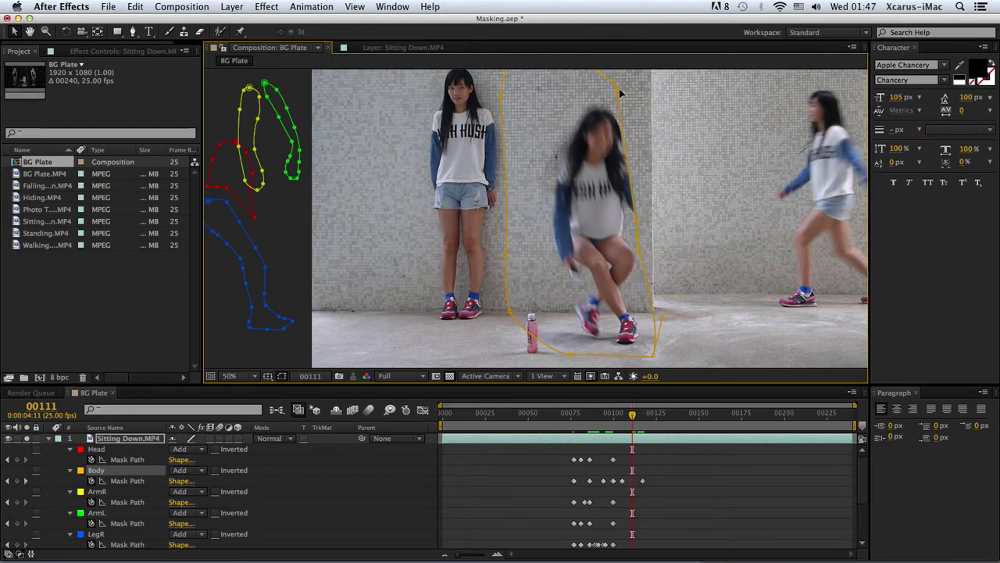
mouse_move(625, 92)
left_mouse_down()
mouse_move(669, 106)
mouse_move(645, 99)
left_mouse_up()
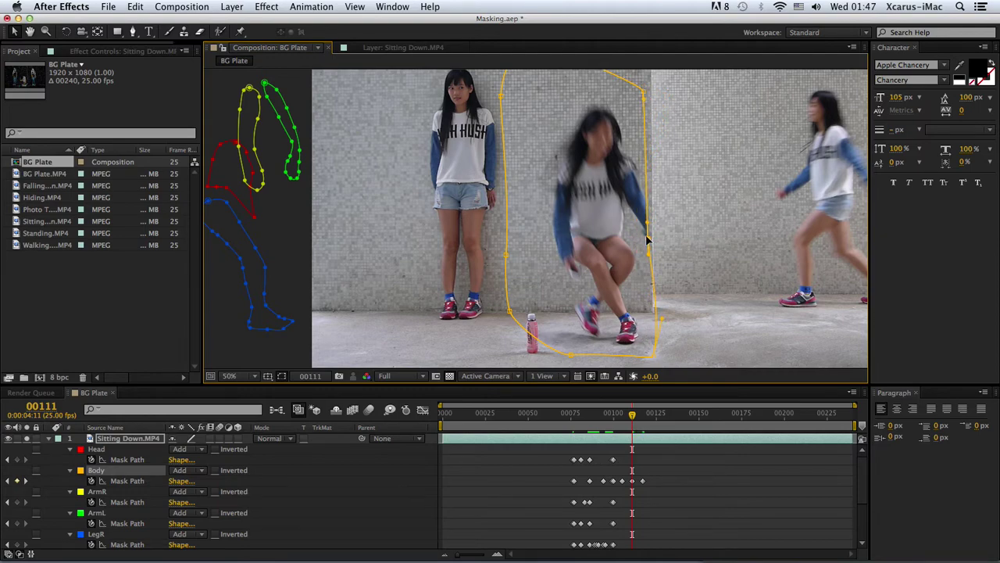
key("Page_Up")
key("Page_Up")
key("Page_Up")
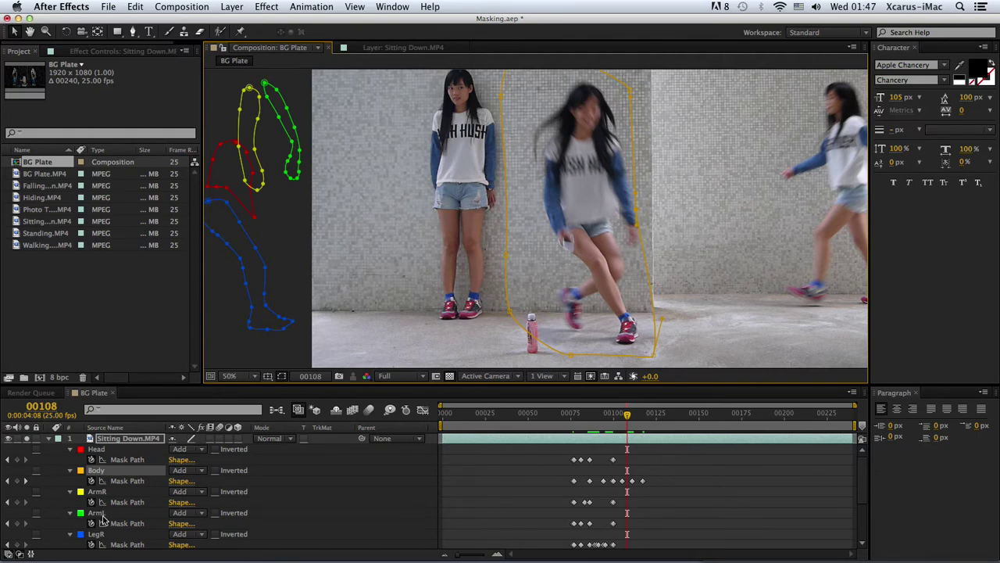
Keyframe the ArmL mask at frame 107, then move it onto the girl's arm at frame 108
double_click(294, 133)
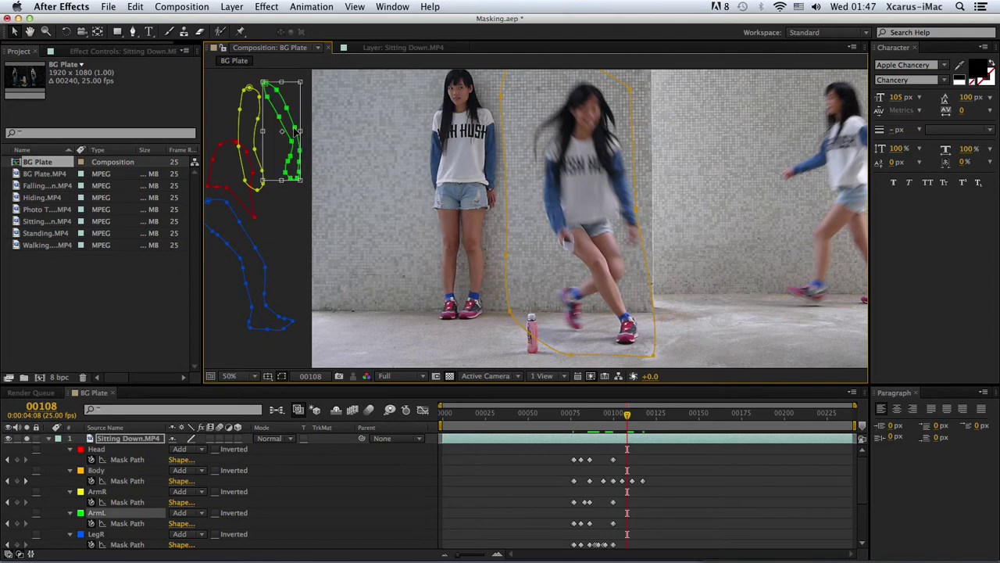
key("Page_Up")
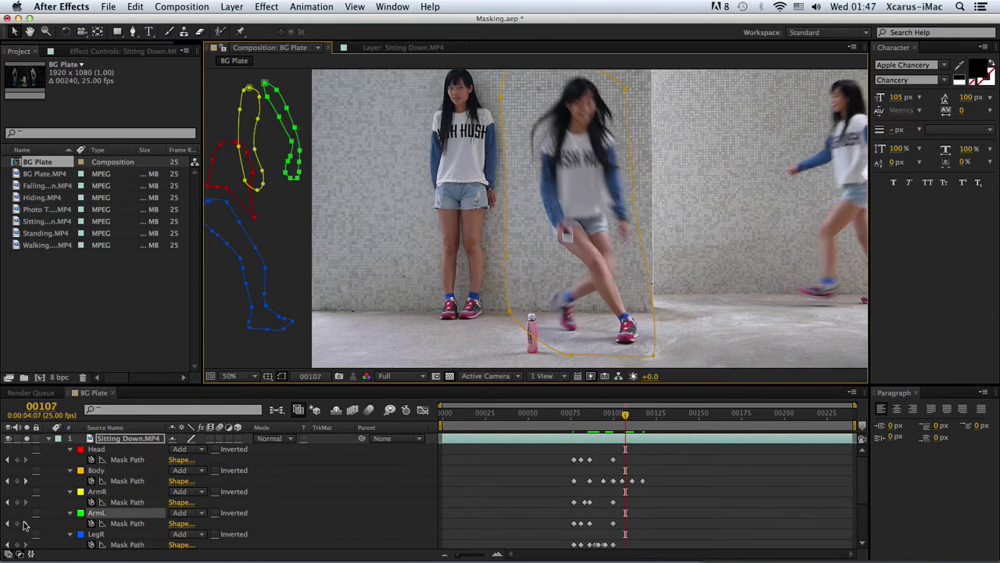
left_click(18, 523)
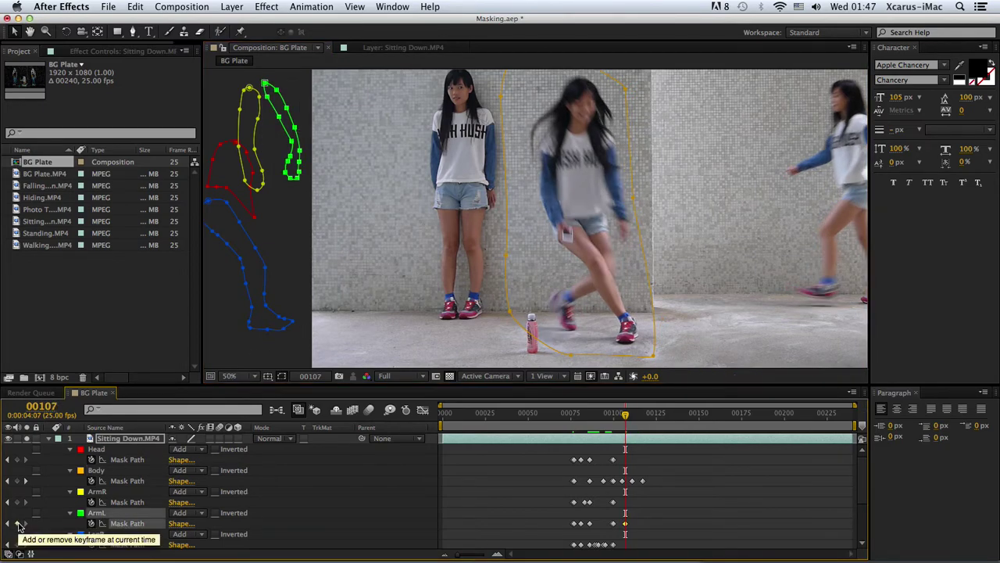
key("Page_Down")
double_click(298, 129)
left_click_drag(300, 158, 637, 227)
key("Return")
At frame 110, move the ArmL mask down her arm and shape it around her hand
key("Page_Down")
key("Page_Down")
key("Page_Down")
key("Page_Down")
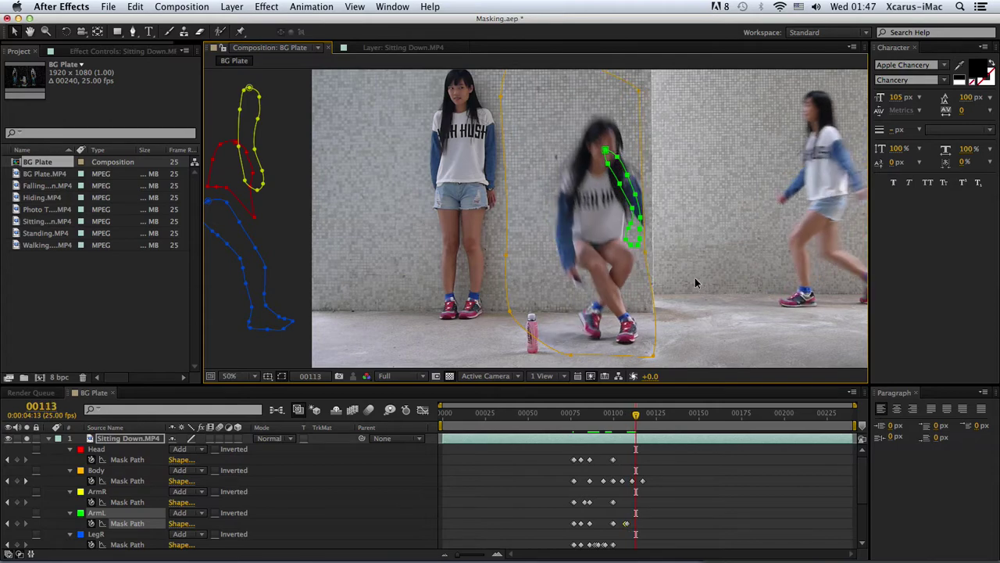
key("Page_Down")
key("Page_Down")
key("Page_Down")
key("Page_Down")
key("Page_Down")
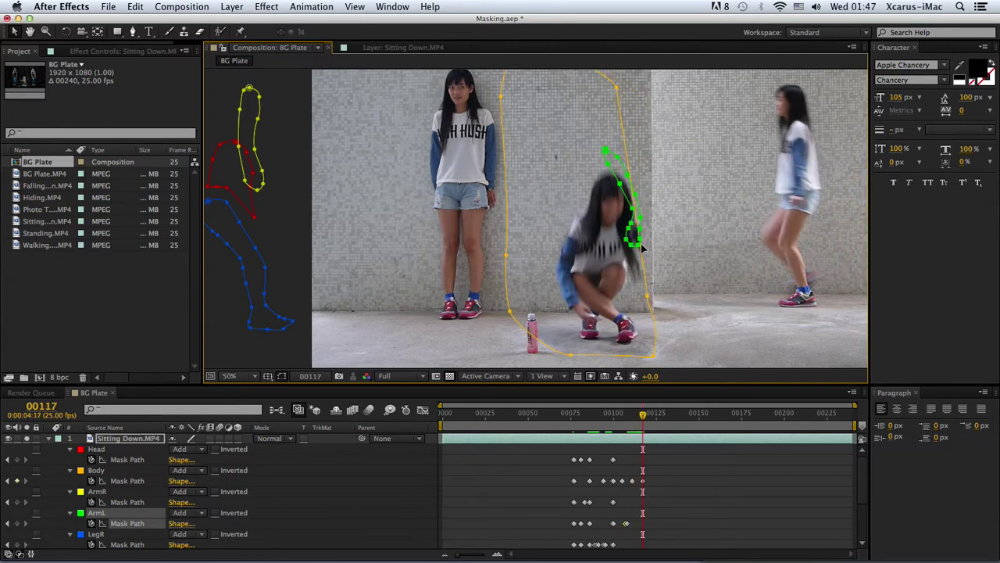
double_click(639, 247)
mouse_move(639, 247)
left_mouse_down()
mouse_move(667, 301)
mouse_move(705, 280)
mouse_move(677, 288)
left_mouse_up()
key("Return")
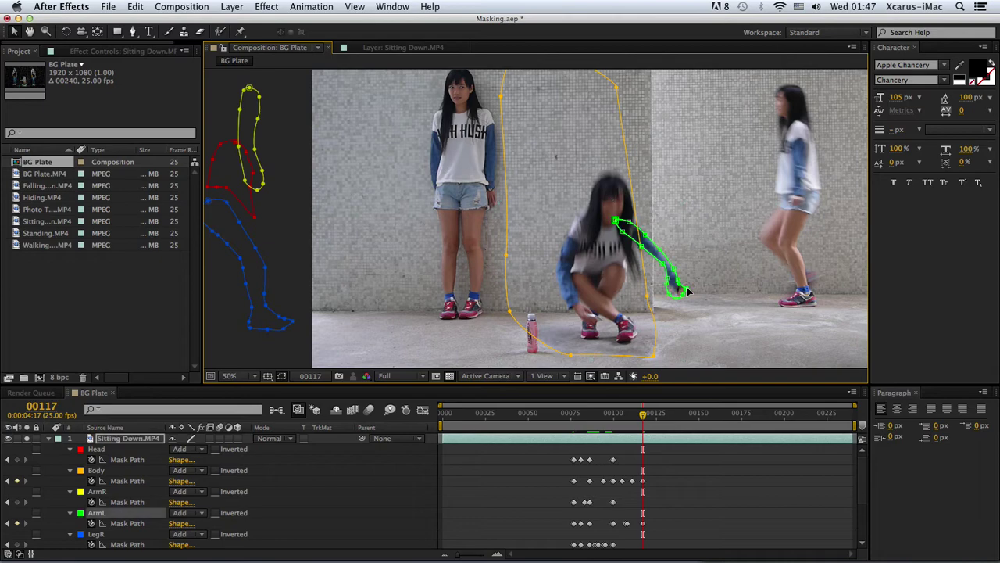
mouse_move(682, 281)
left_mouse_down()
mouse_move(693, 311)
mouse_move(695, 291)
left_mouse_up()
left_click_drag(664, 268, 651, 272)
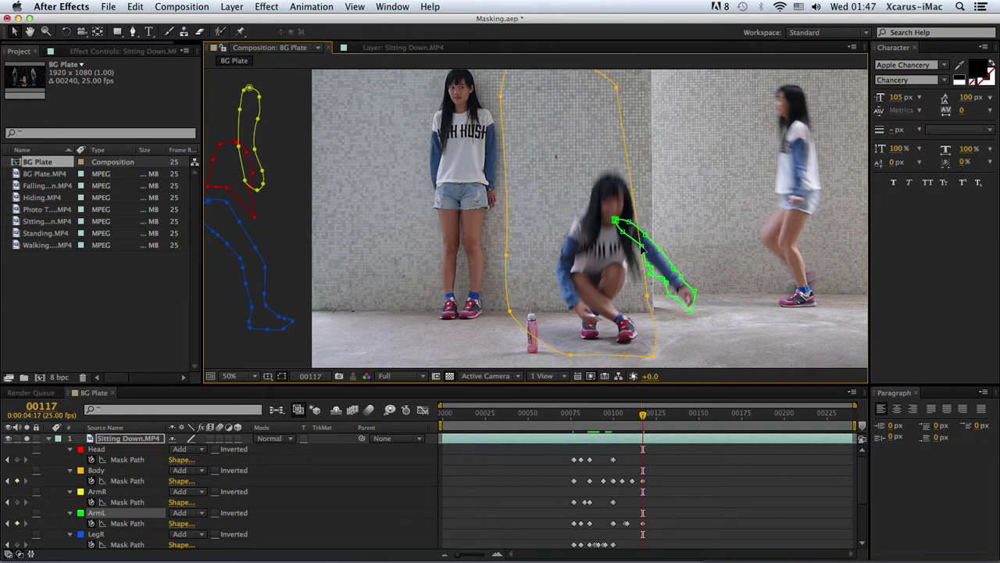
left_click(749, 521)
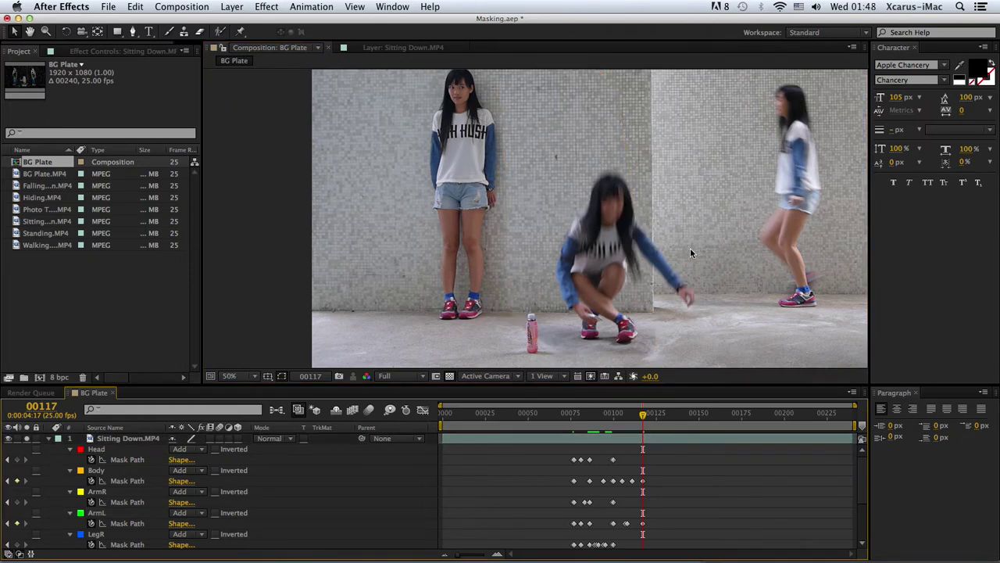
Pan the view, move to frame 78 with the girl mid-stride, and collapse the Sitting Down masks
key("h")
left_click_drag(611, 127, 570, 148)
key("v")
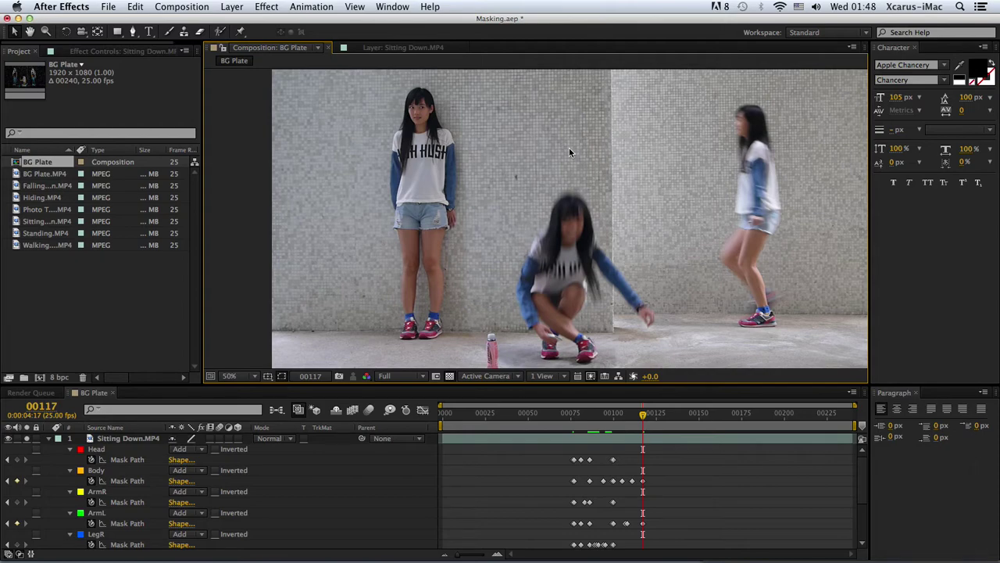
left_click_drag(500, 422, 568, 420)
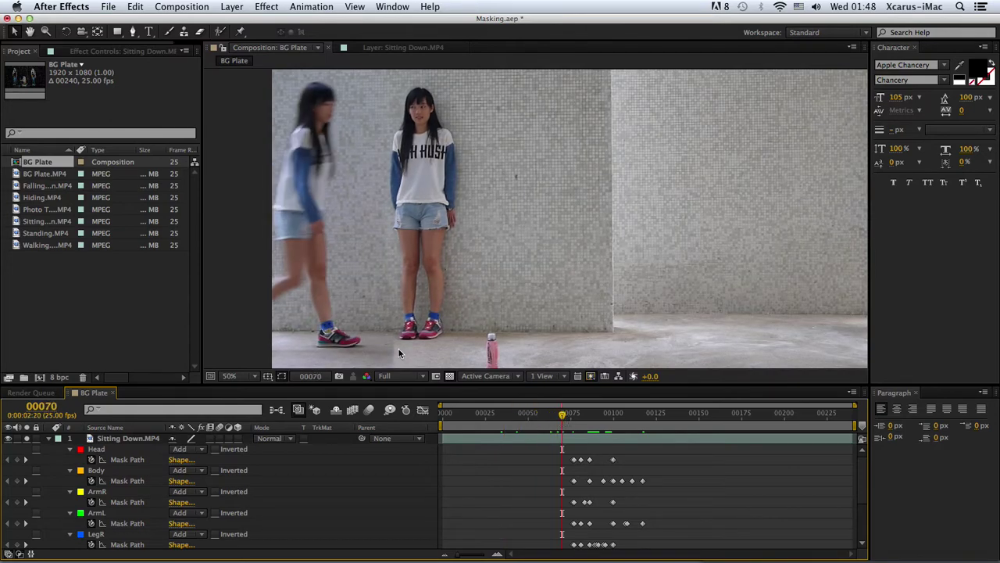
left_click_drag(568, 415, 576, 418)
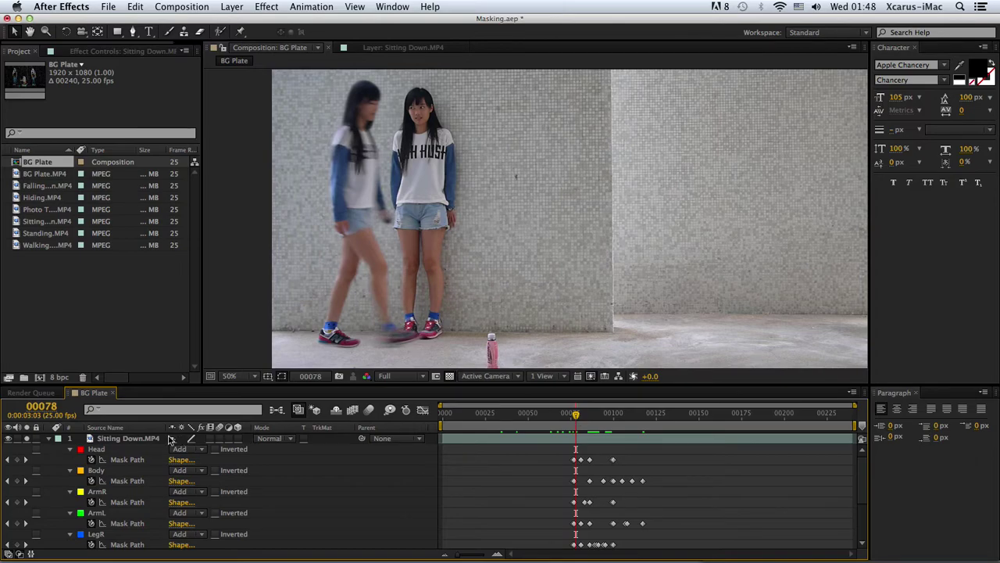
left_click(49, 440)
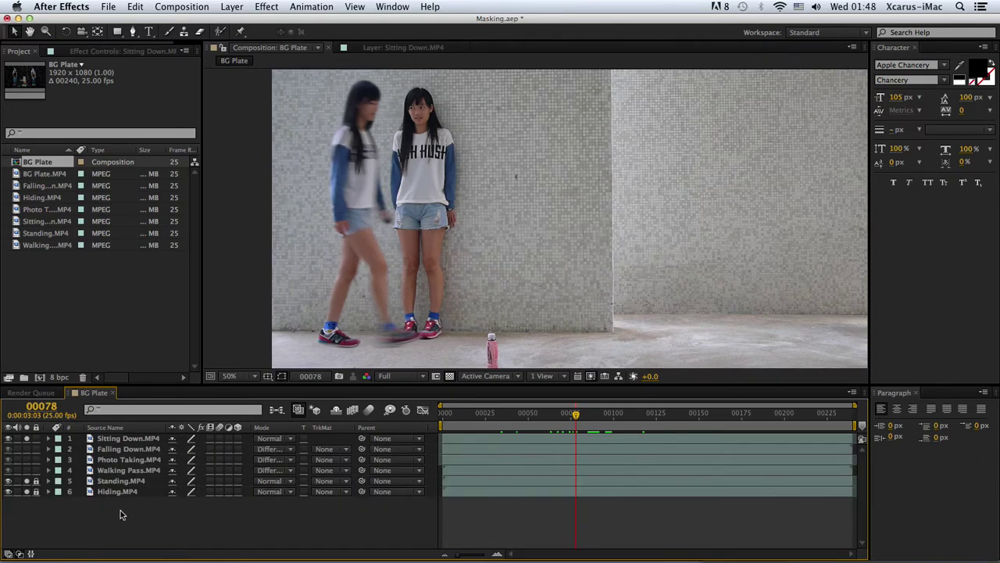
Duplicate the Sitting Down layer, rename the copy Sitting Down_shadow, and move it below the original
left_click(124, 440)
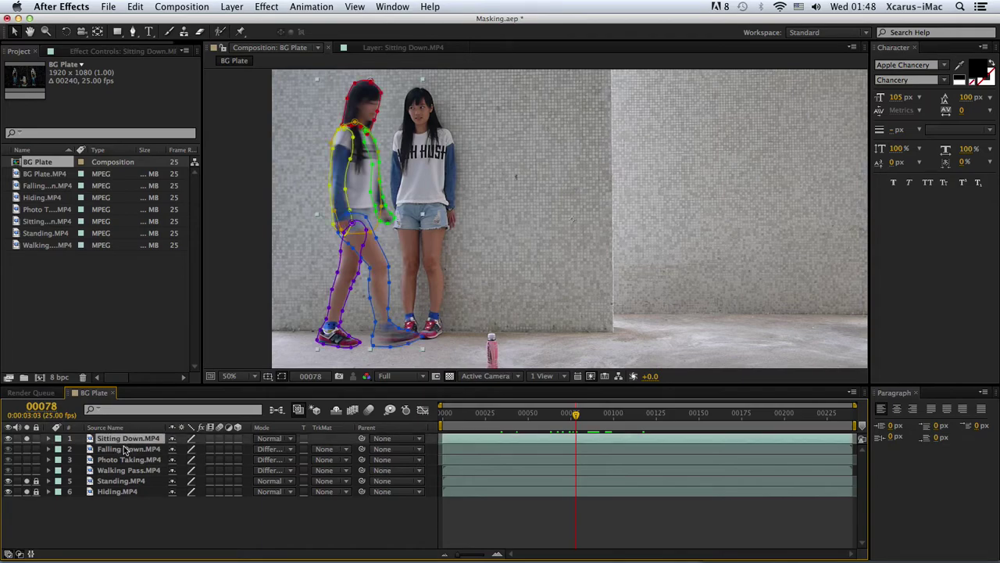
key("super+d")
key("Return")
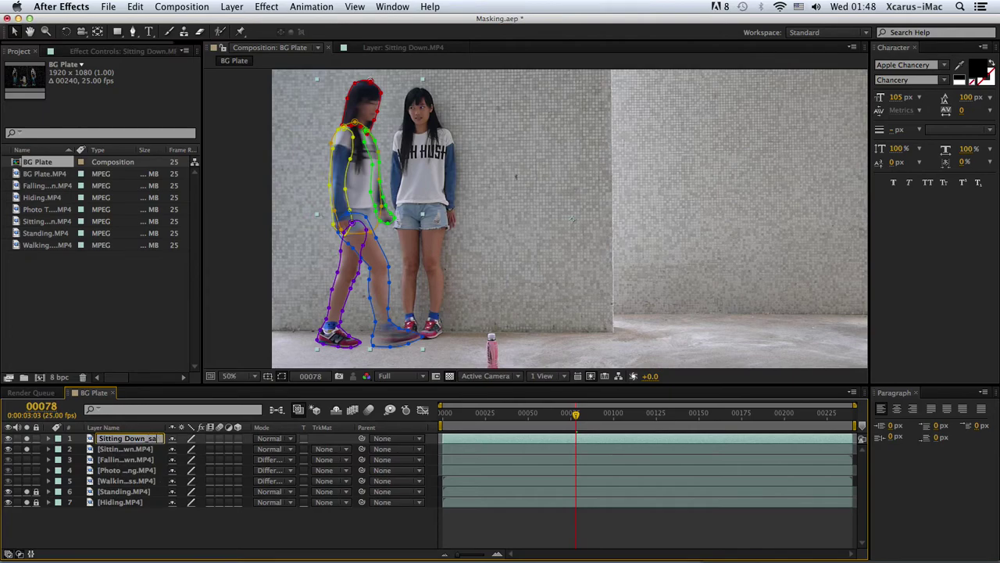
type("dow")
key("Return")
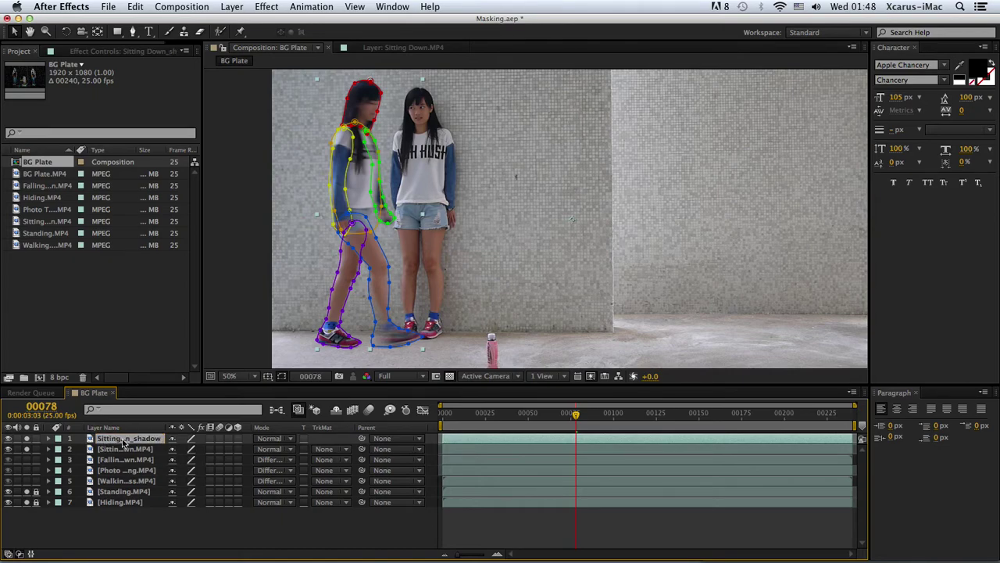
left_click_drag(122, 442, 123, 459)
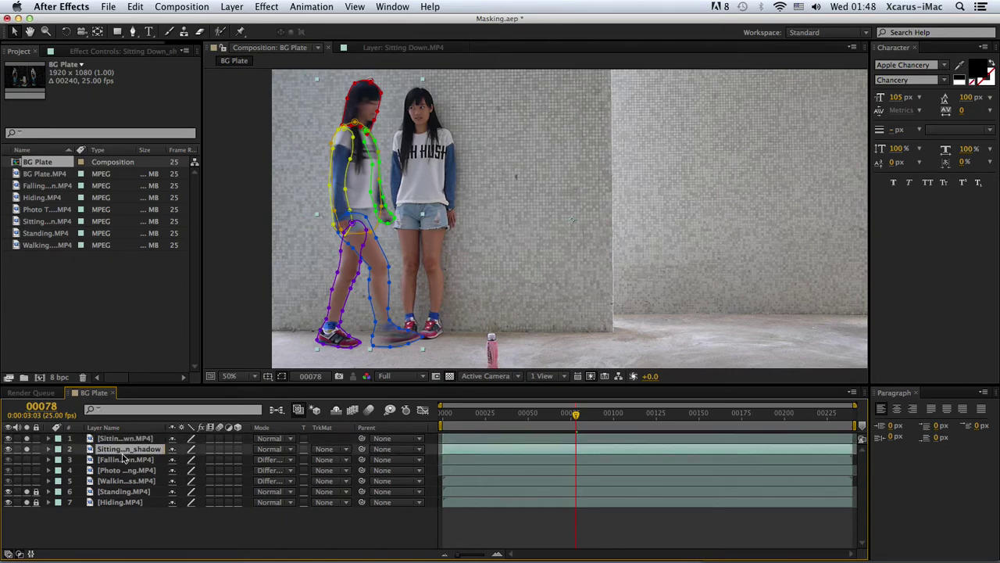
Delete all six body-part masks from the shadow layer
key("m")
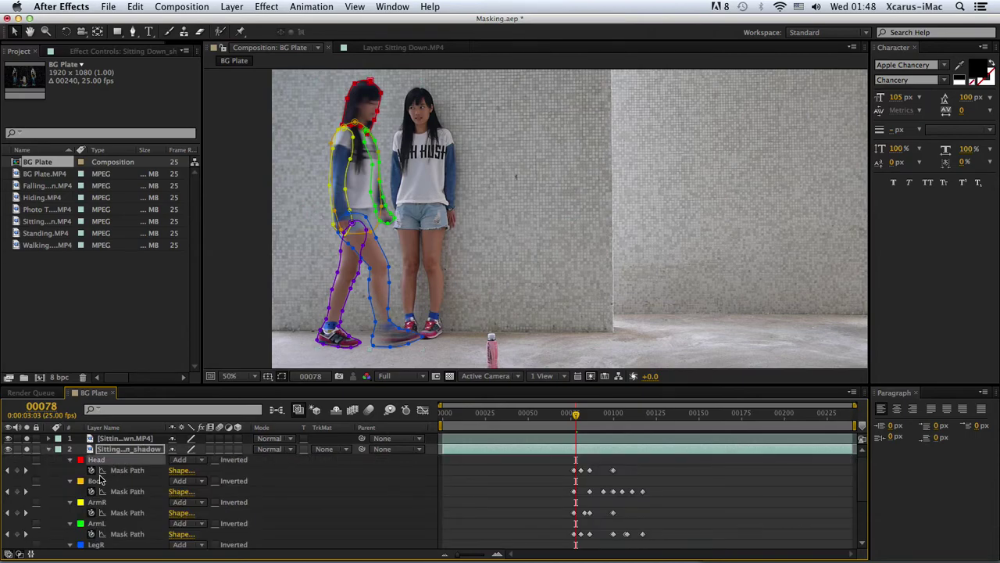
scroll(100, 480, "down", 2)
left_click(93, 524, "shift")
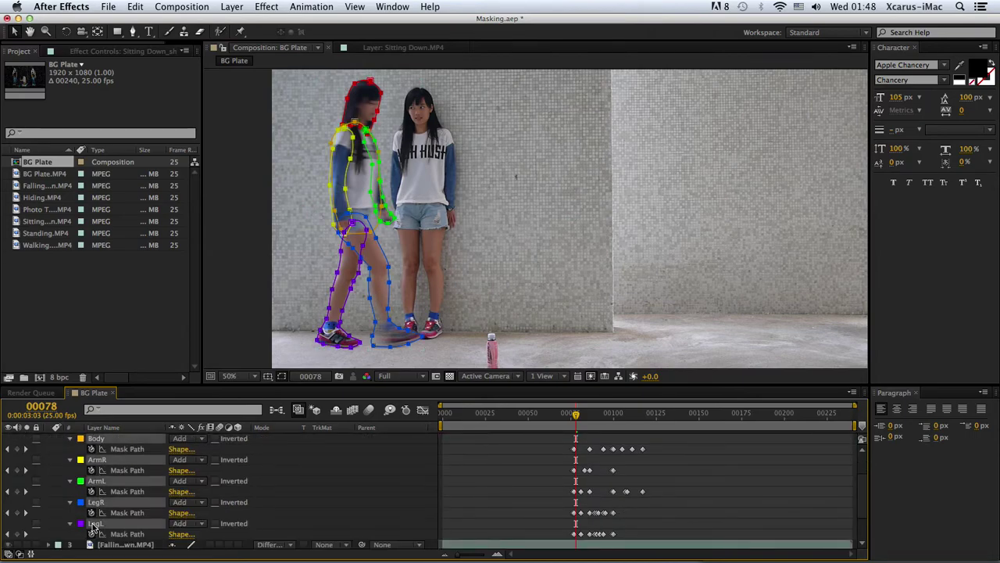
key("m")
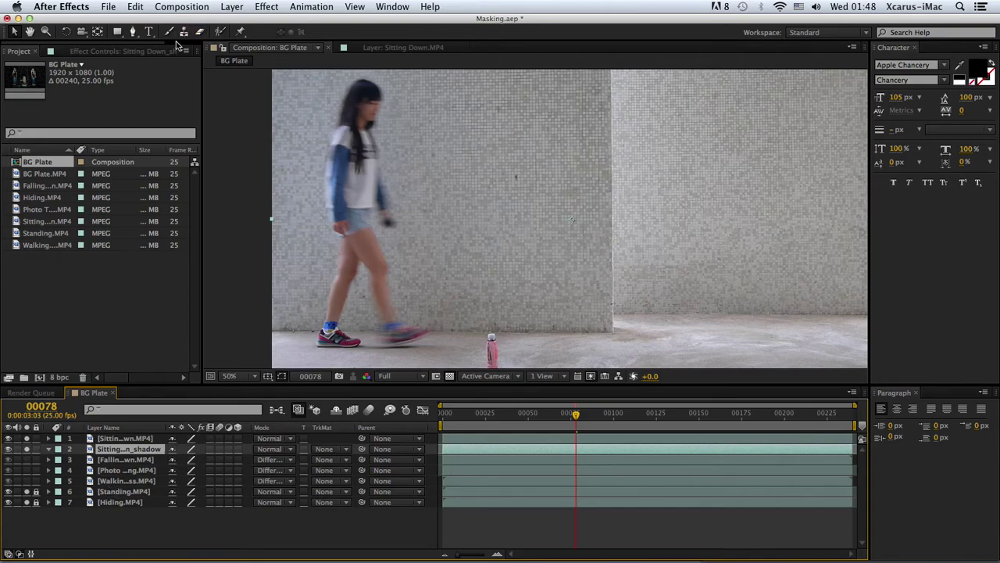
Draw an ellipse mask around the girl's feet and give it a 10-pixel feather
left_click_drag(118, 31, 149, 58)
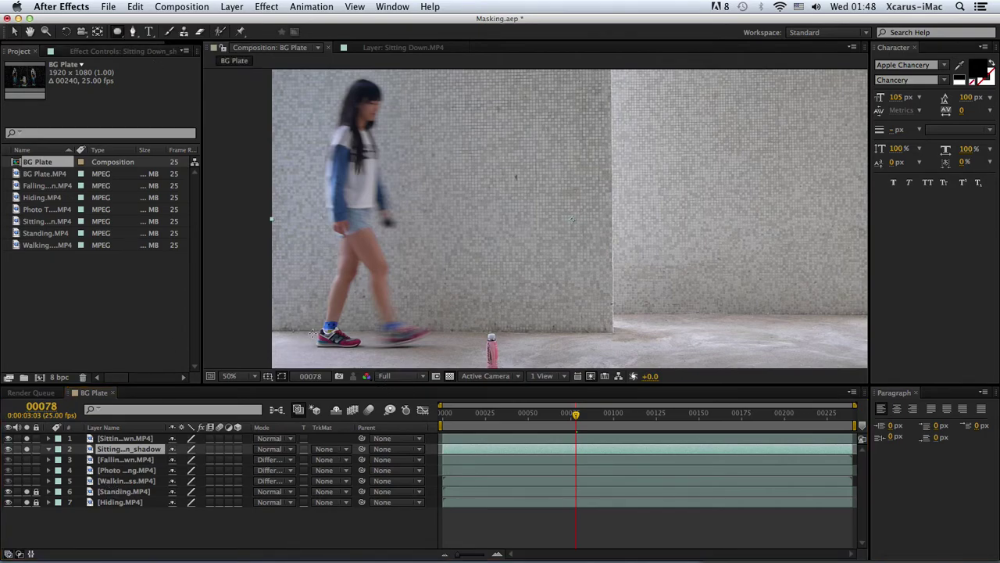
left_click_drag(299, 331, 436, 358)
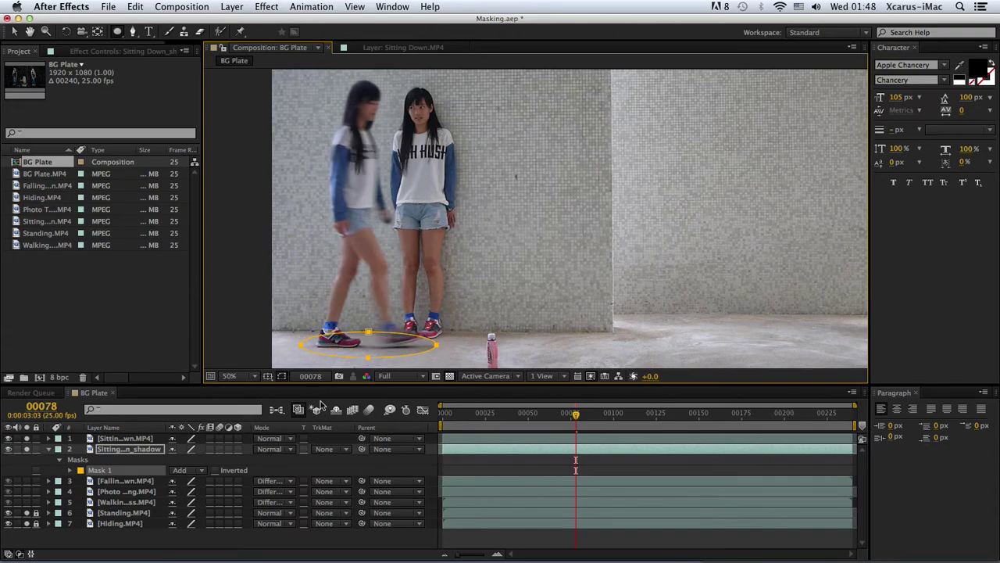
key("f")
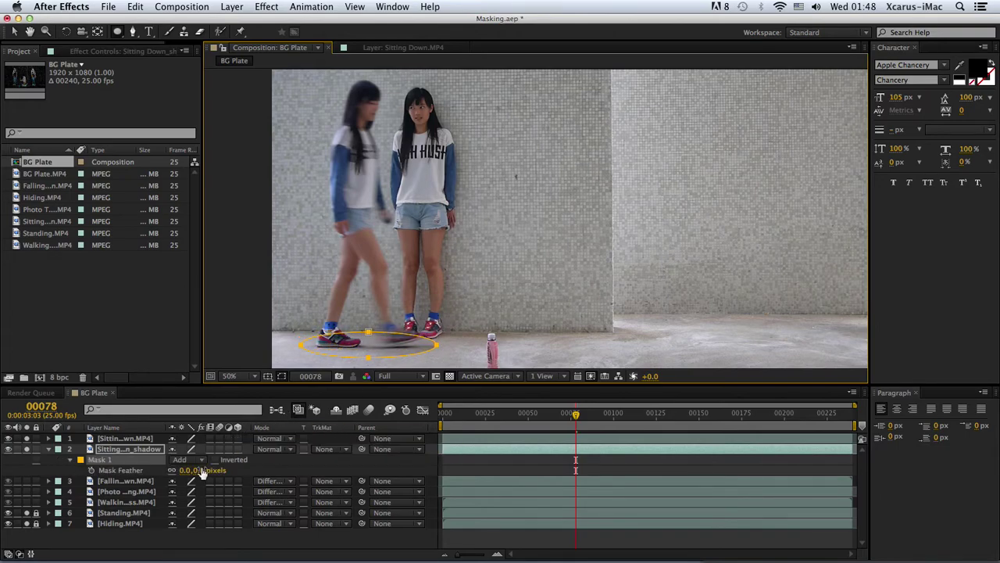
left_click(200, 470)
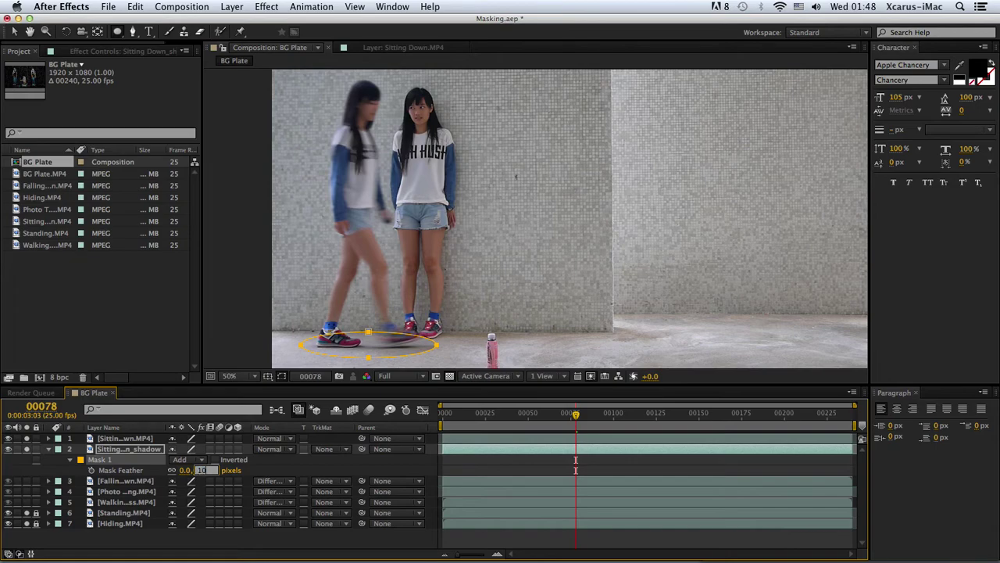
key("Return")
Keyframe the ellipse mask path so it sits under her feet at frames 64 and 86, then preview
key("m")
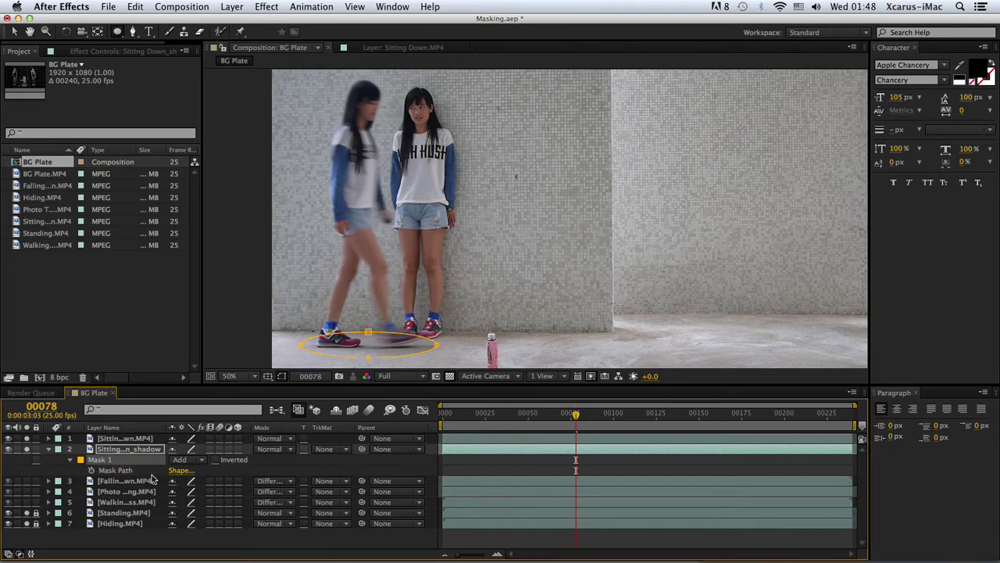
left_click(92, 471)
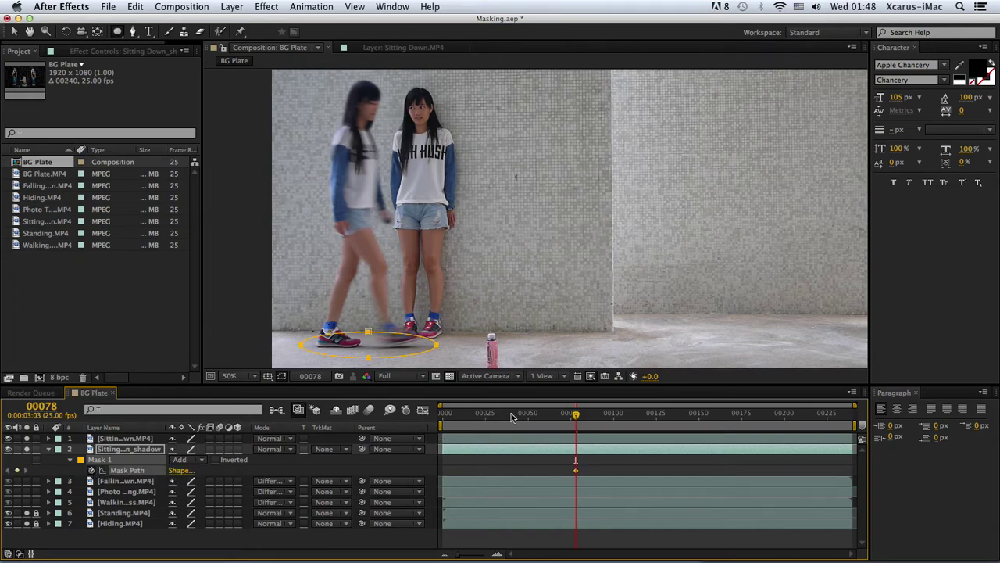
left_click_drag(576, 414, 553, 417)
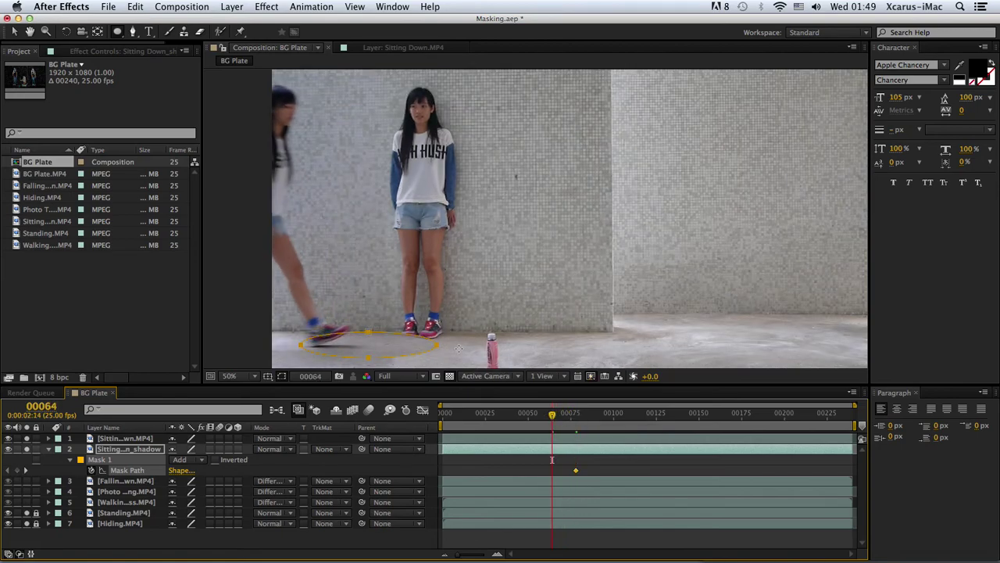
left_click_drag(436, 344, 357, 351)
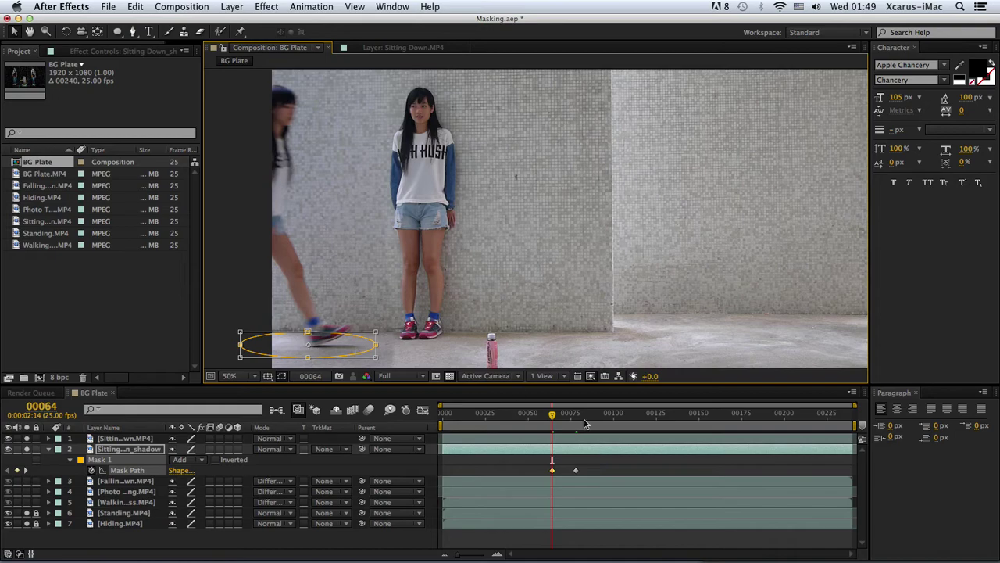
left_click_drag(553, 414, 590, 417)
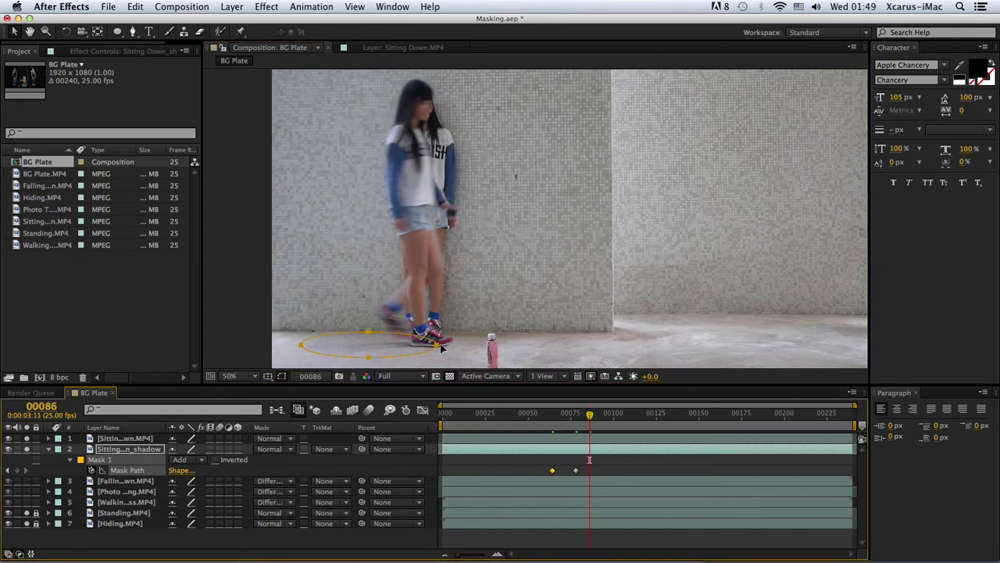
left_click_drag(437, 345, 474, 344)
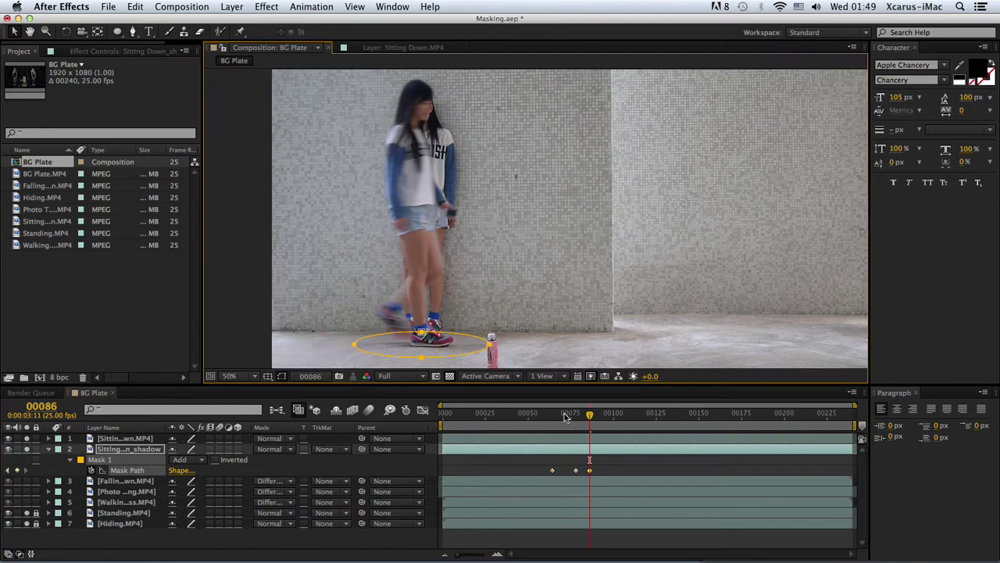
key("space")
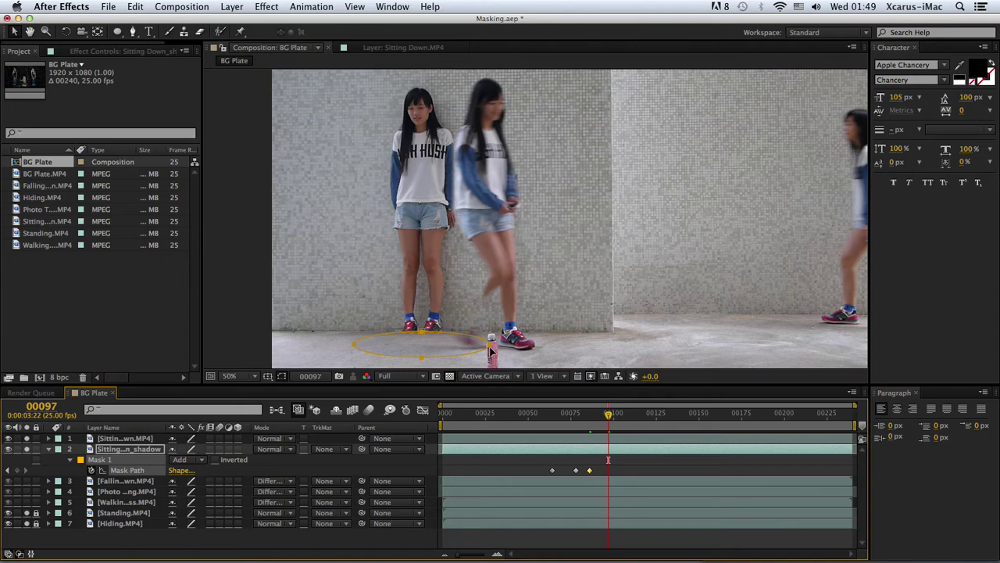
left_click(582, 452)
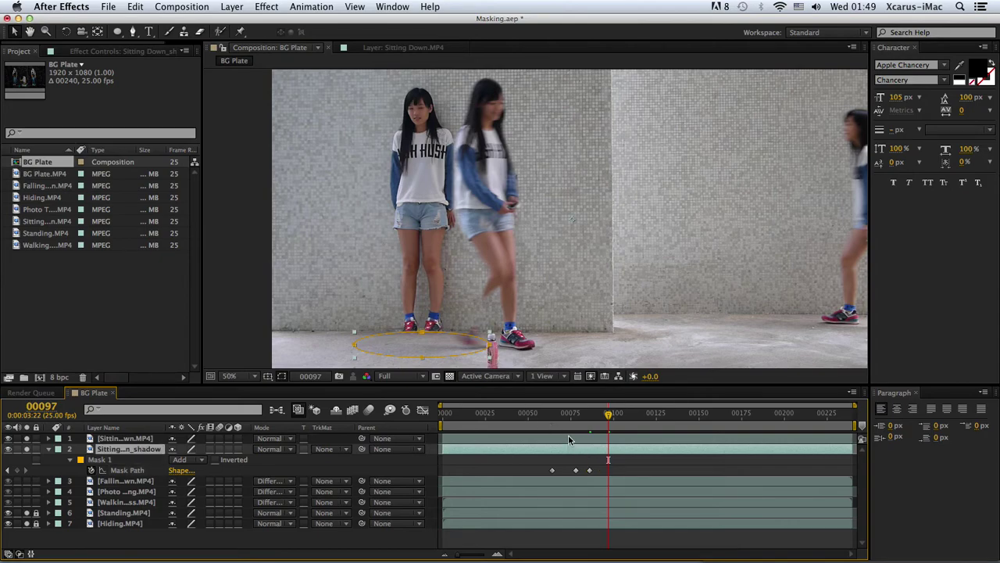
left_click(49, 448)
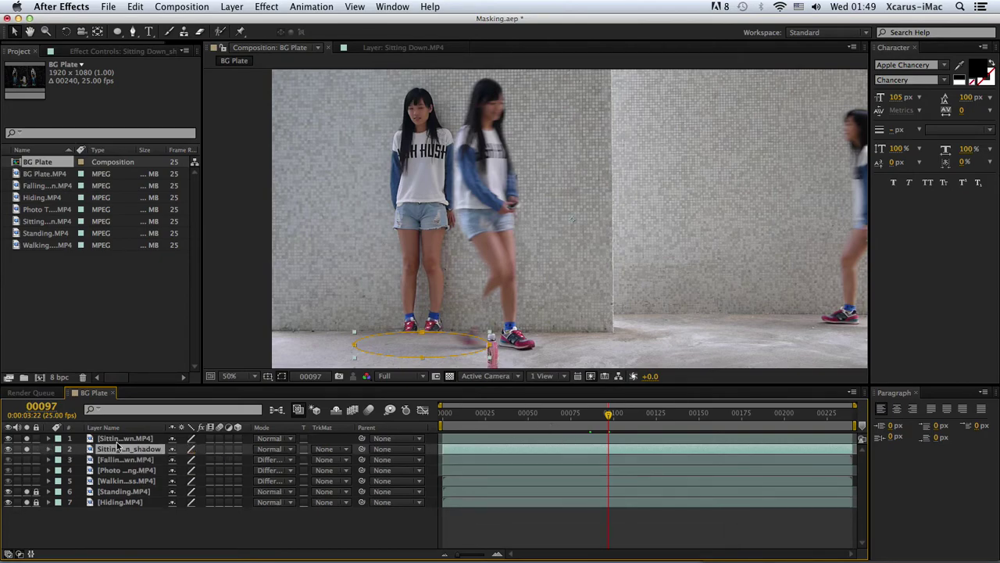
Drag the LegR mask points on the original Sitting Down layer to fit the lower leg and foot, then scrub to check
left_click(119, 439)
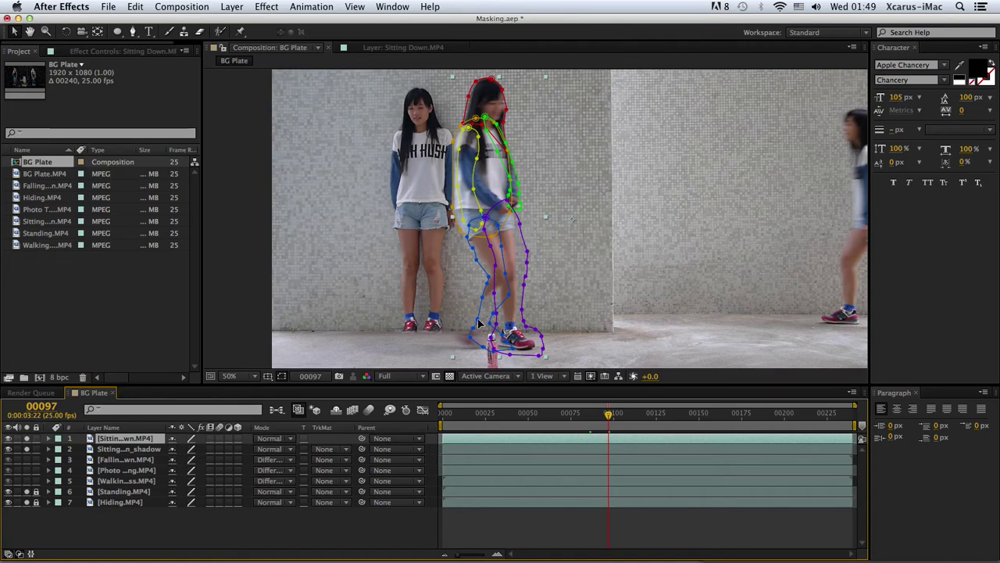
mouse_move(476, 321)
left_mouse_down()
mouse_move(452, 314)
mouse_move(461, 277)
mouse_move(468, 282)
left_mouse_up()
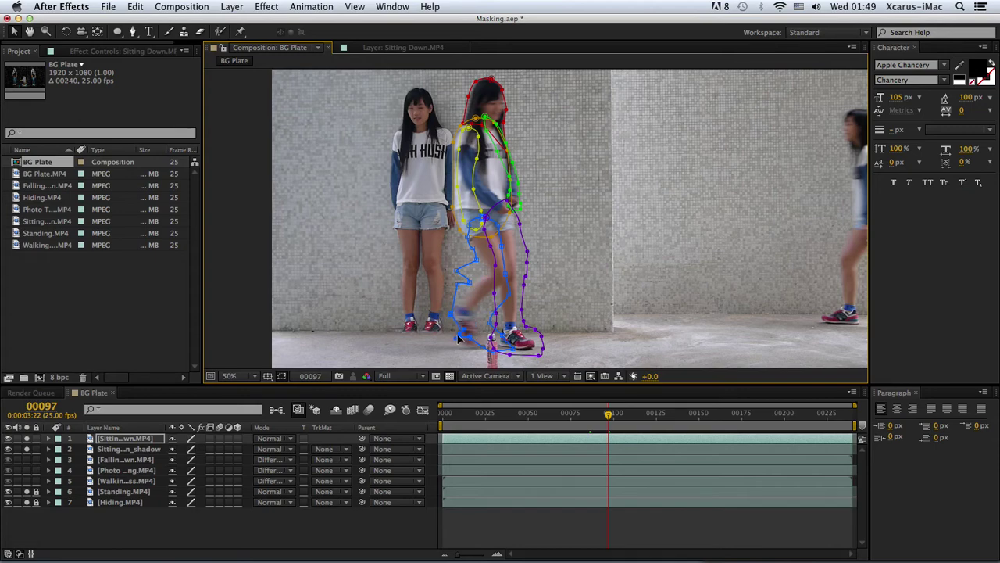
mouse_move(471, 342)
left_mouse_down()
mouse_move(468, 359)
mouse_move(489, 361)
left_mouse_up()
left_click(547, 528)
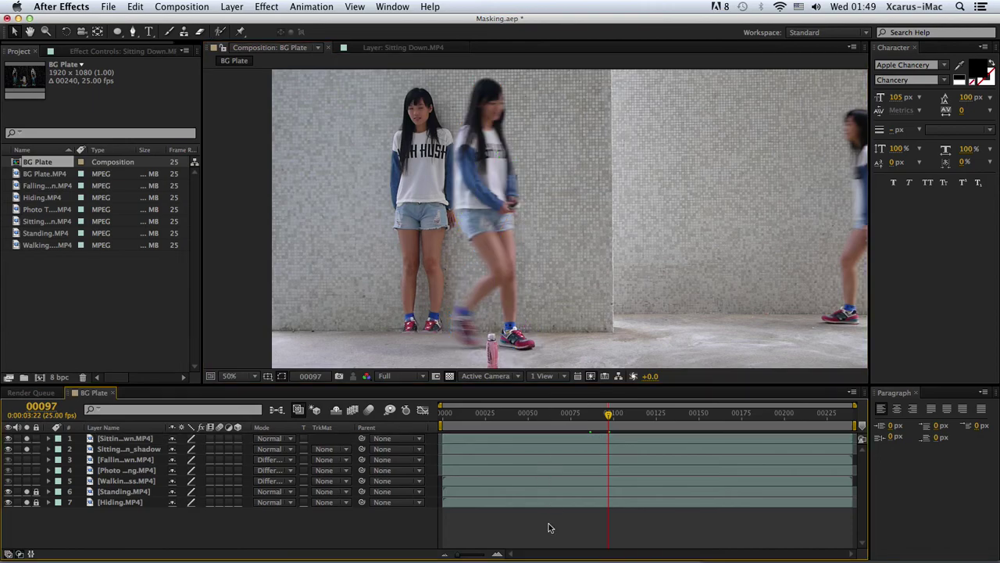
mouse_move(609, 412)
left_mouse_down()
mouse_move(598, 417)
mouse_move(641, 416)
left_mouse_up()
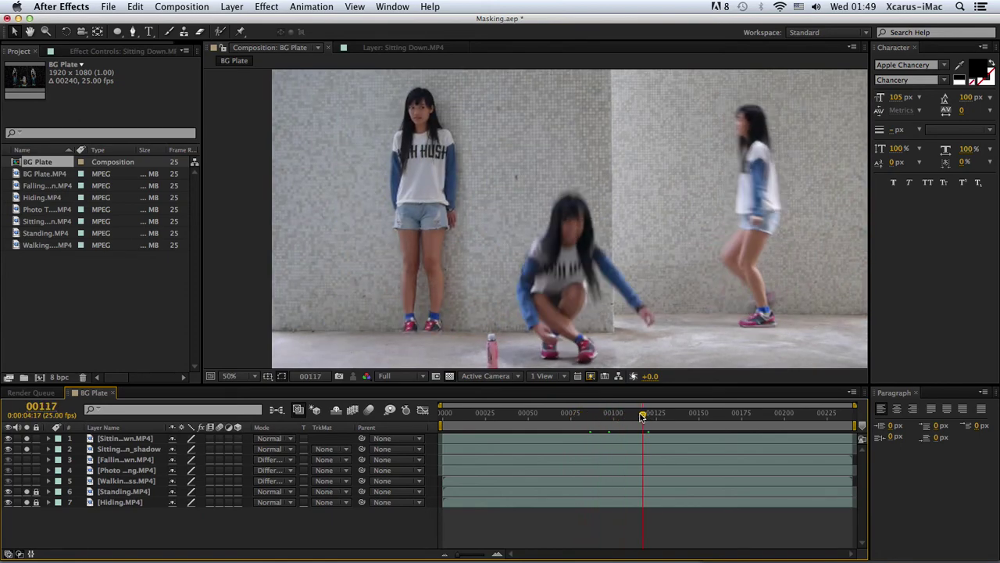